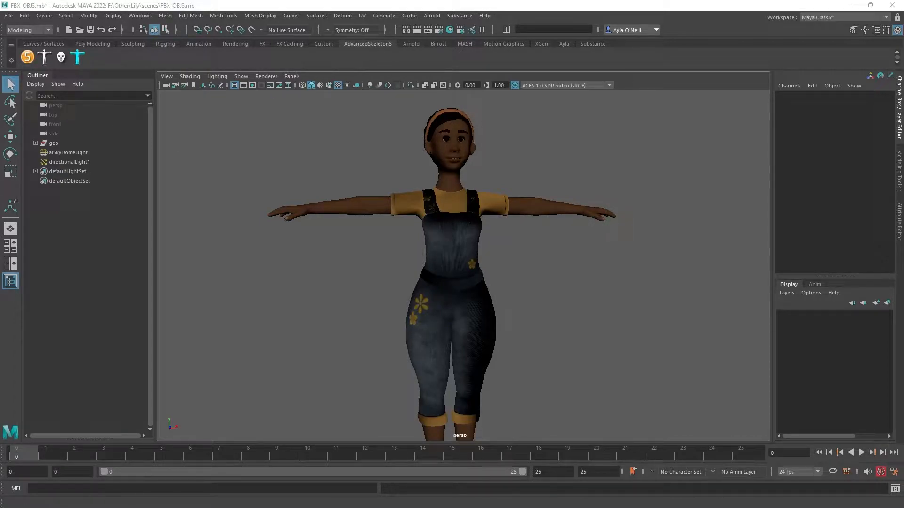
# Look over the AdvancedSkeleton5 download page on the Autodesk App Store in the browser and return to Maya
pyautogui.moveTo(0, 136); pyautogui.dragTo(507, 41)
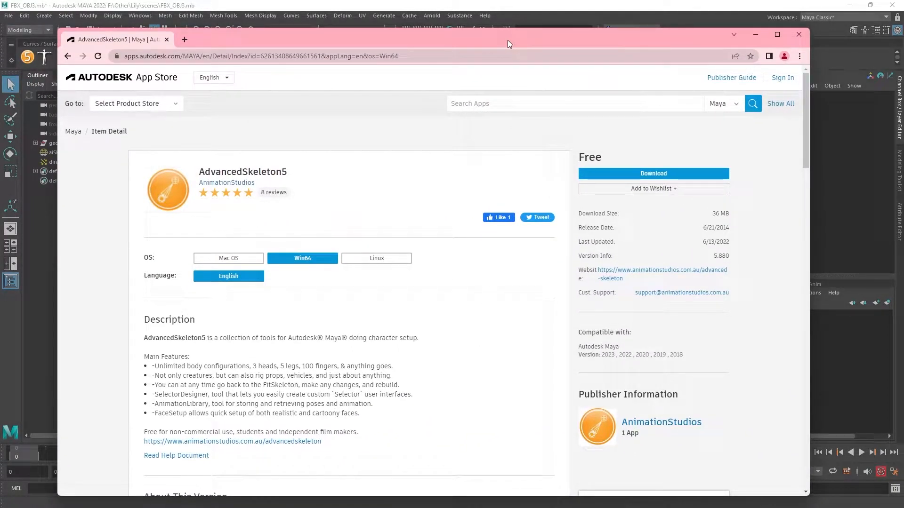
pyautogui.moveTo(507, 41); pyautogui.dragTo(0, 47)
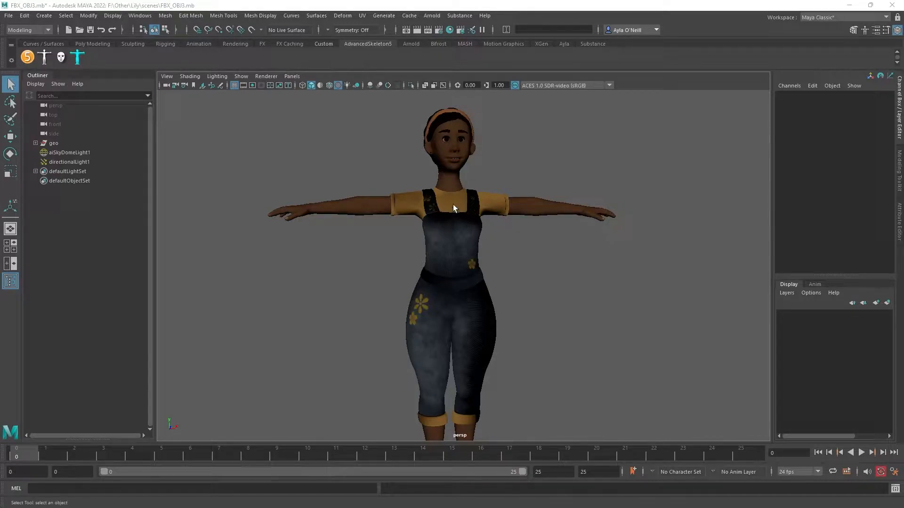
pyautogui.scroll(-3, 469, 196)
pyautogui.click(473, 235)
pyautogui.moveTo(325, 138); pyautogui.dragTo(619, 463)
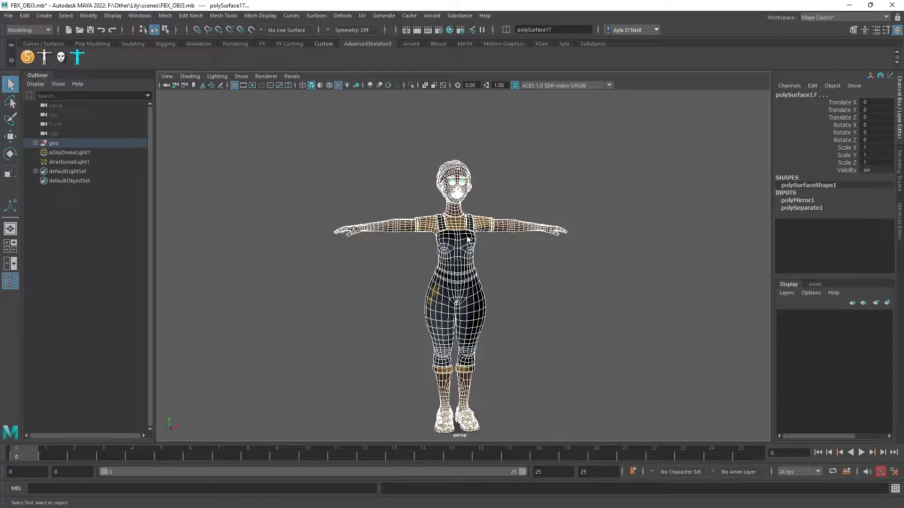
pyautogui.click(614, 300)
pyautogui.press('6')
pyautogui.scroll(2, 499, 221)
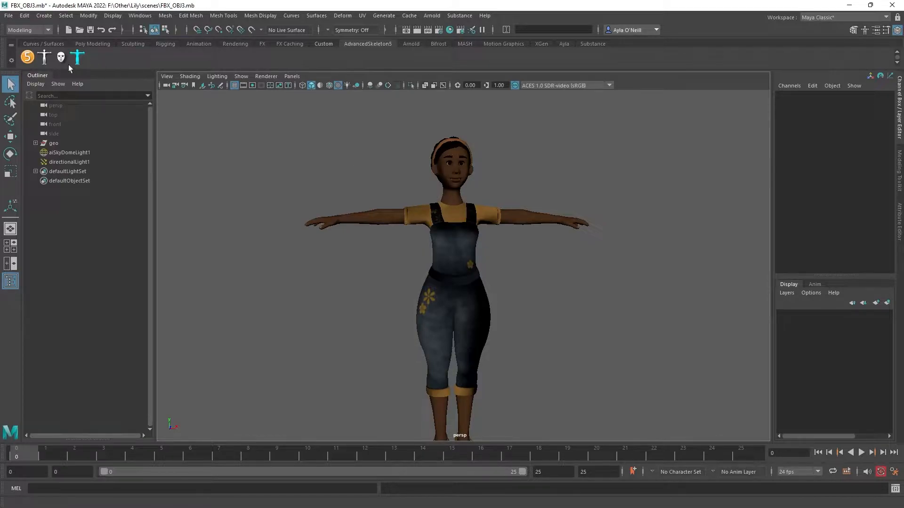
# Open the AdvancedSkeleton tools and run Model Clean on the character meshes in the geo group
pyautogui.click(27, 59)
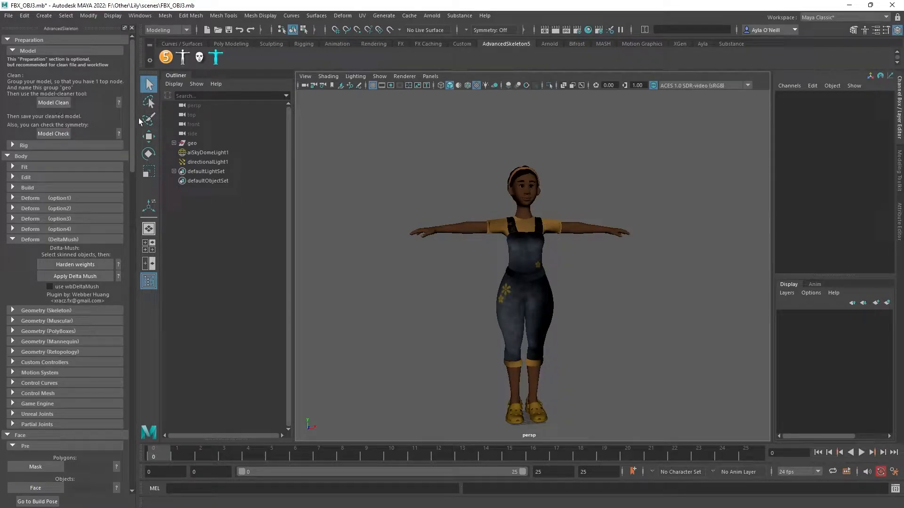
pyautogui.moveTo(381, 136); pyautogui.dragTo(660, 428)
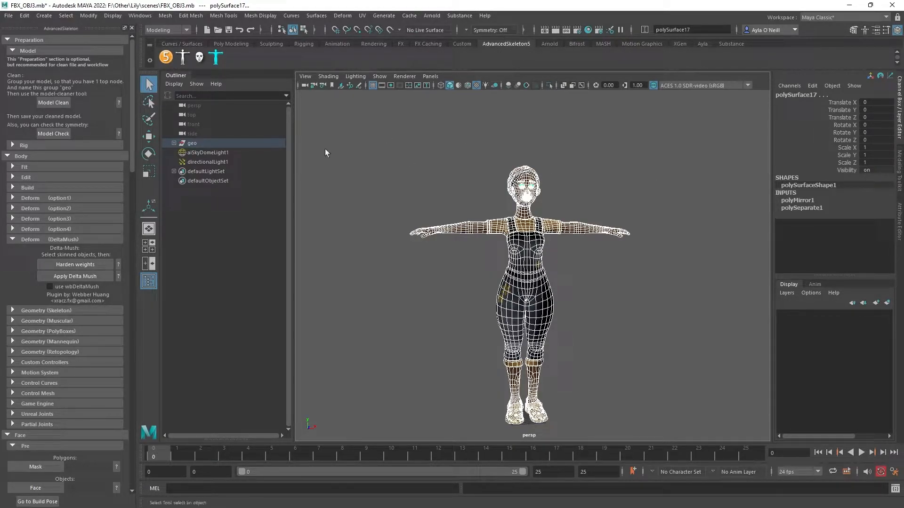
pyautogui.click(173, 143)
pyautogui.click(72, 103)
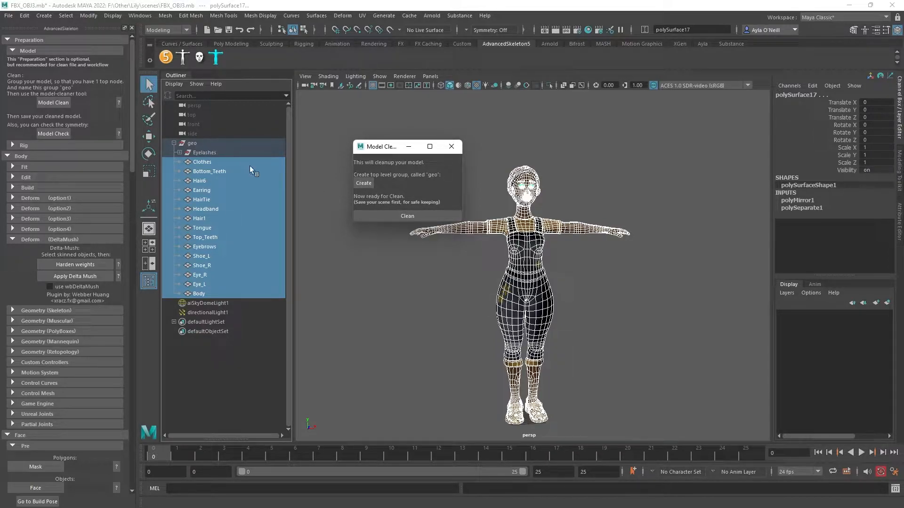
pyautogui.click(426, 216)
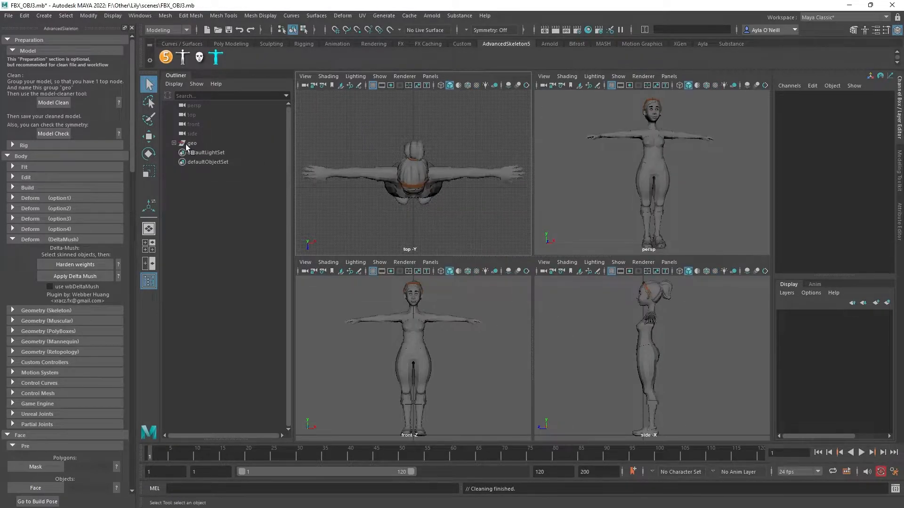
# Review the parts inside the geo group and the Model Clean tool's option for creating the top-level group
pyautogui.click(190, 144)
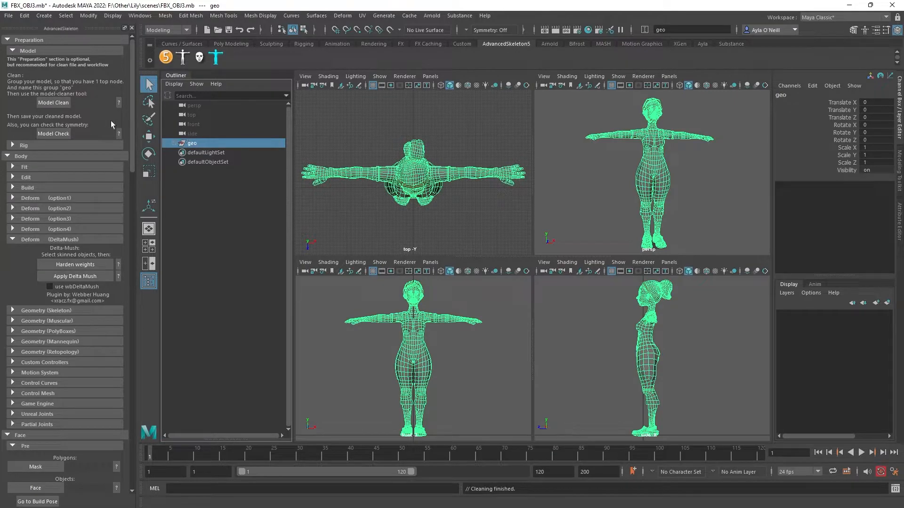
pyautogui.click(173, 144)
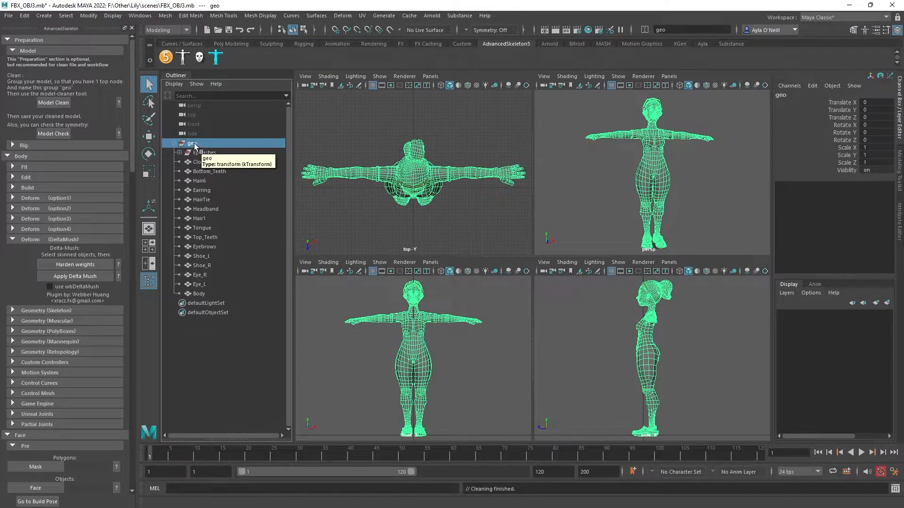
pyautogui.click(65, 102)
pyautogui.click(363, 183)
pyautogui.click(450, 146)
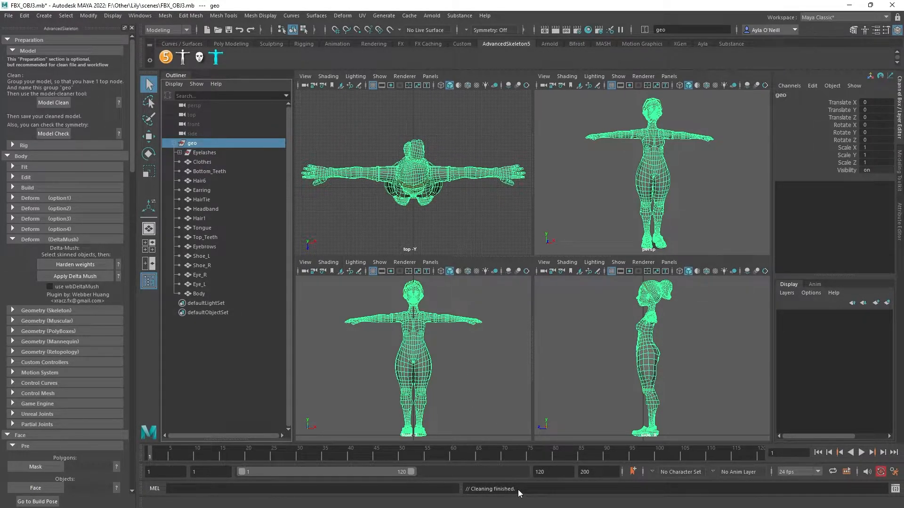
# Check all the character's meshes for default transformations and symmetry with Model Check
pyautogui.click(705, 188)
pyautogui.scroll(-3, 685, 180)
pyautogui.moveTo(589, 111); pyautogui.dragTo(709, 232)
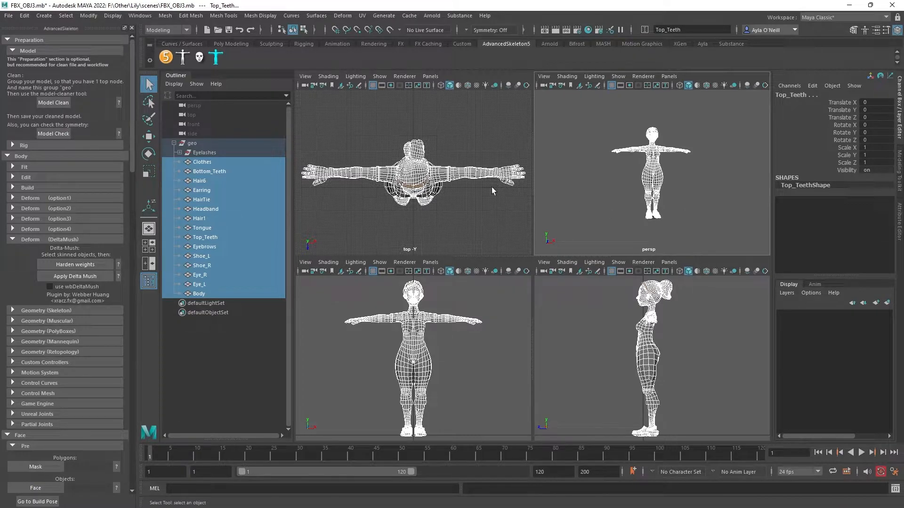
pyautogui.click(55, 134)
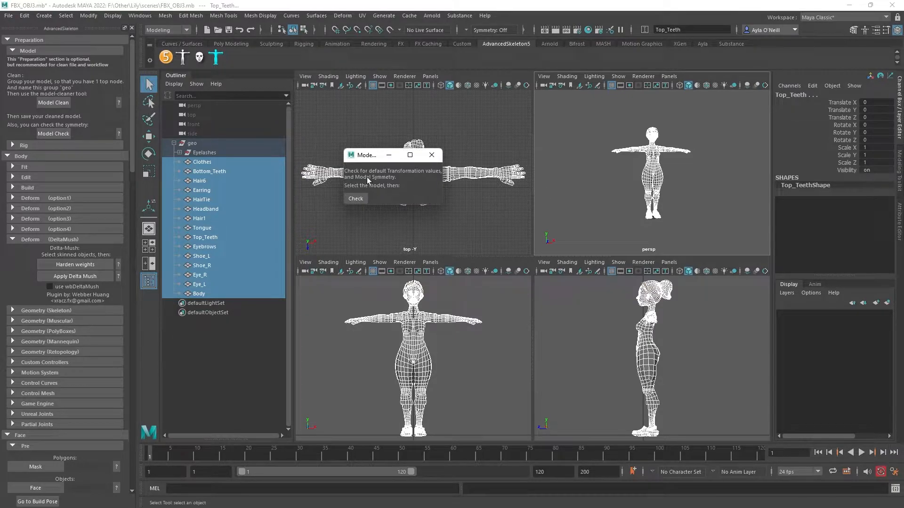
pyautogui.click(363, 198)
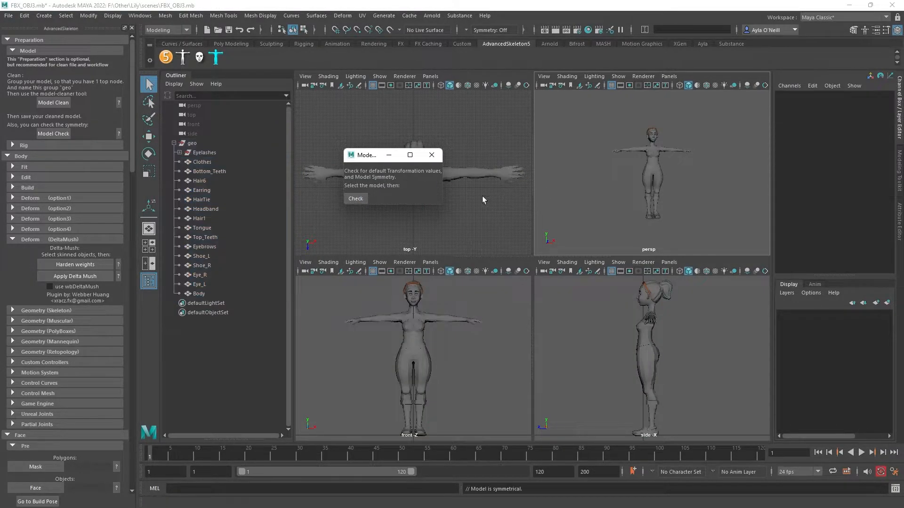
pyautogui.moveTo(529, 487); pyautogui.dragTo(458, 488)
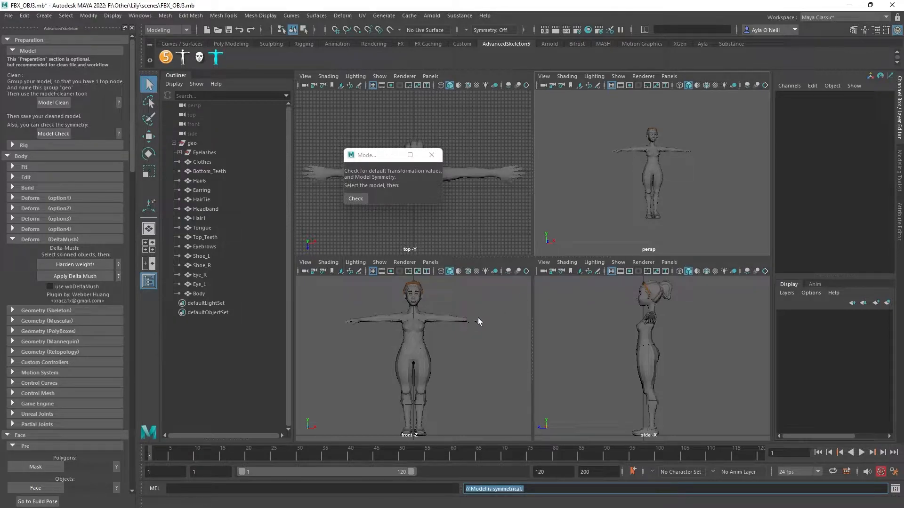
# Switch the Clothes mesh to component selection in the front view and clear the component selection
pyautogui.click(440, 358)
pyautogui.click(418, 337)
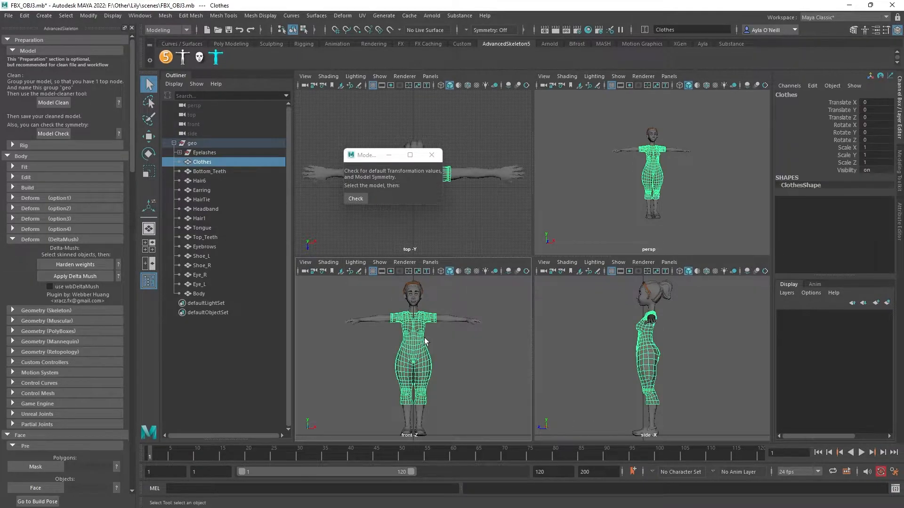
pyautogui.moveTo(365, 285); pyautogui.dragTo(413, 408)
pyautogui.click(420, 363)
pyautogui.moveTo(421, 363); pyautogui.dragTo(413, 269, button='right')
pyautogui.moveTo(371, 296)
pyautogui.mouseDown()
pyautogui.moveTo(415, 425)
pyautogui.moveTo(411, 365)
pyautogui.moveTo(380, 292)
pyautogui.mouseUp()
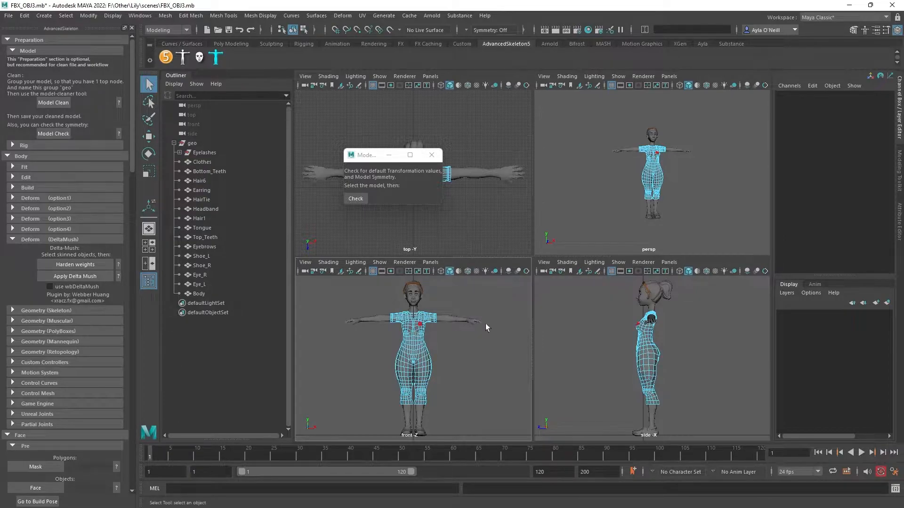
pyautogui.click(701, 185)
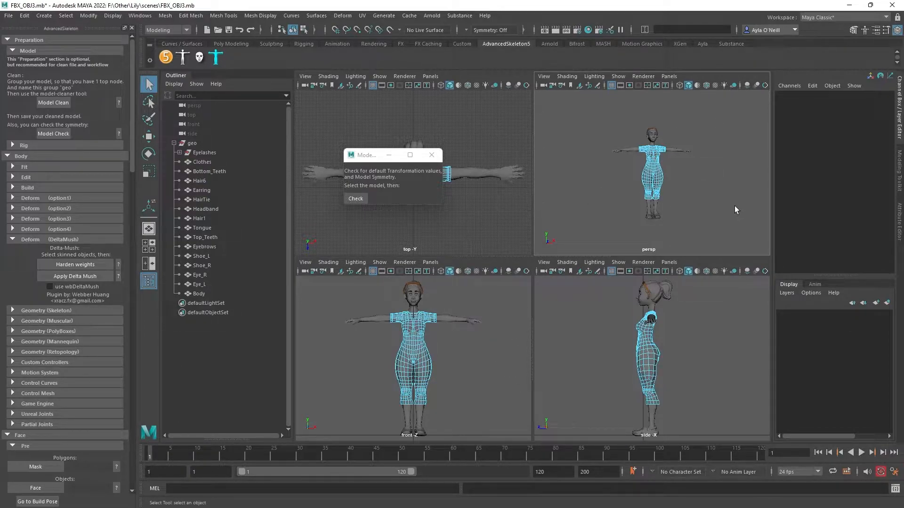
# Close Model Check and show the whole character smoothed and textured in a full-size perspective view, in object mode
pyautogui.click(440, 154)
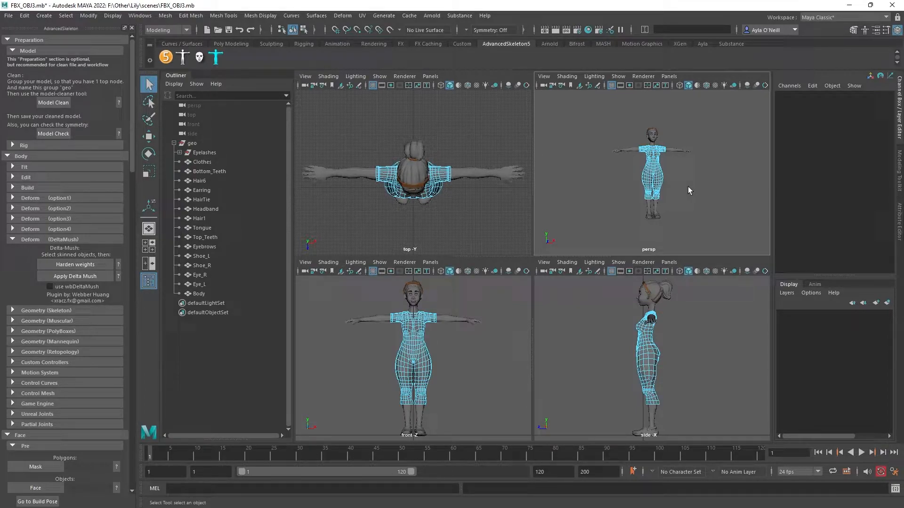
pyautogui.press('space')
pyautogui.moveTo(417, 141)
pyautogui.mouseDown()
pyautogui.moveTo(616, 382)
pyautogui.moveTo(639, 380)
pyautogui.moveTo(507, 339)
pyautogui.moveTo(423, 139)
pyautogui.mouseUp()
pyautogui.moveTo(485, 222); pyautogui.dragTo(520, 213, button='right')
pyautogui.moveTo(469, 115); pyautogui.dragTo(669, 386)
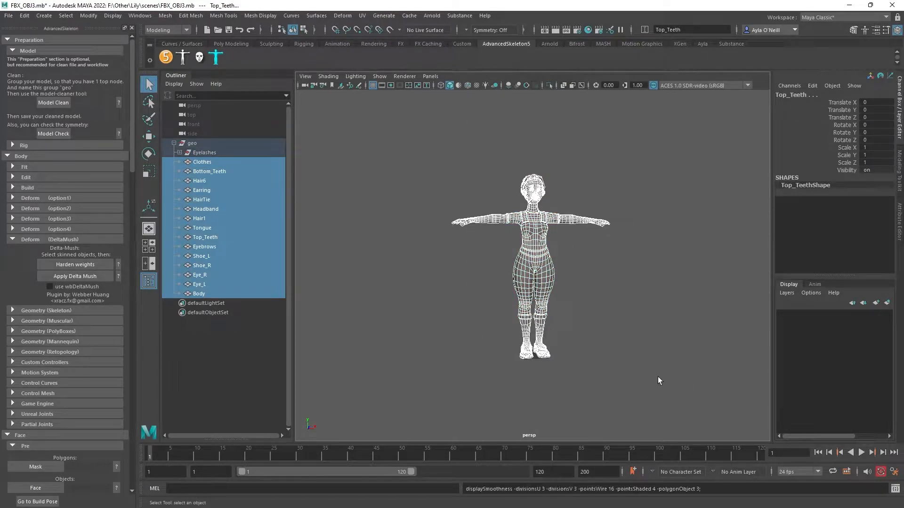
pyautogui.press('6')
pyautogui.click(566, 277)
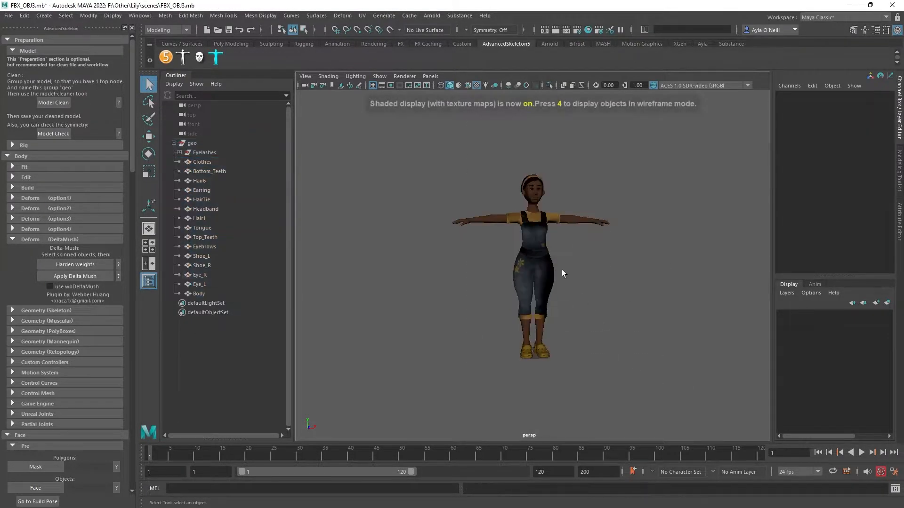
# Save the cleaned character scene under its existing name, FBX_OBJ3.mb
pyautogui.scroll(3, 574, 277)
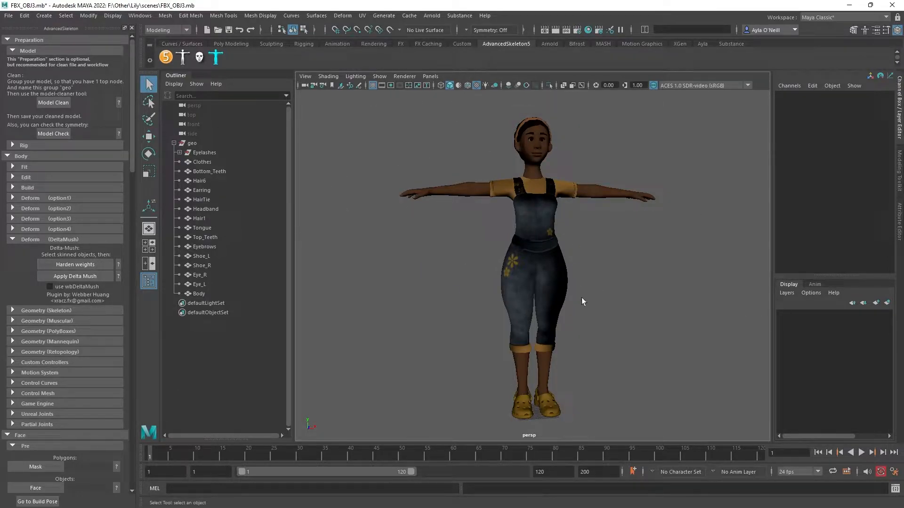
pyautogui.click(8, 16)
pyautogui.click(32, 58)
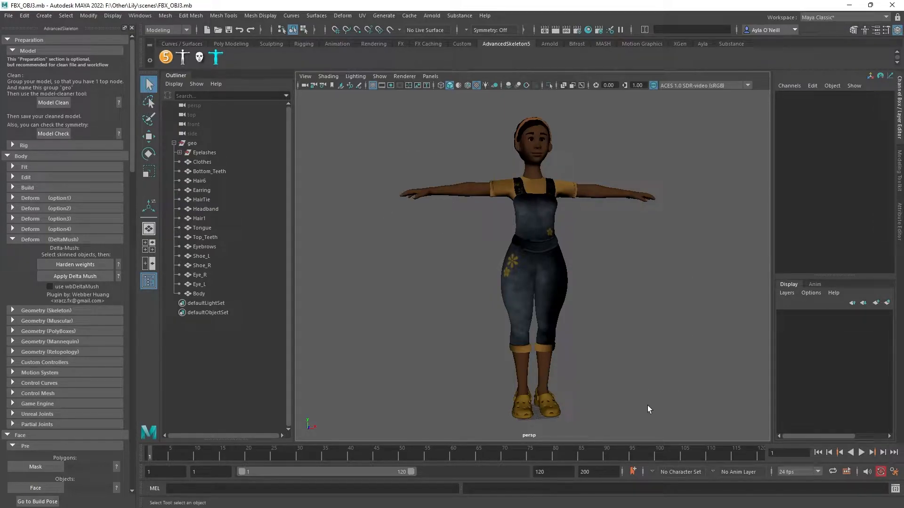
pyautogui.click(546, 298)
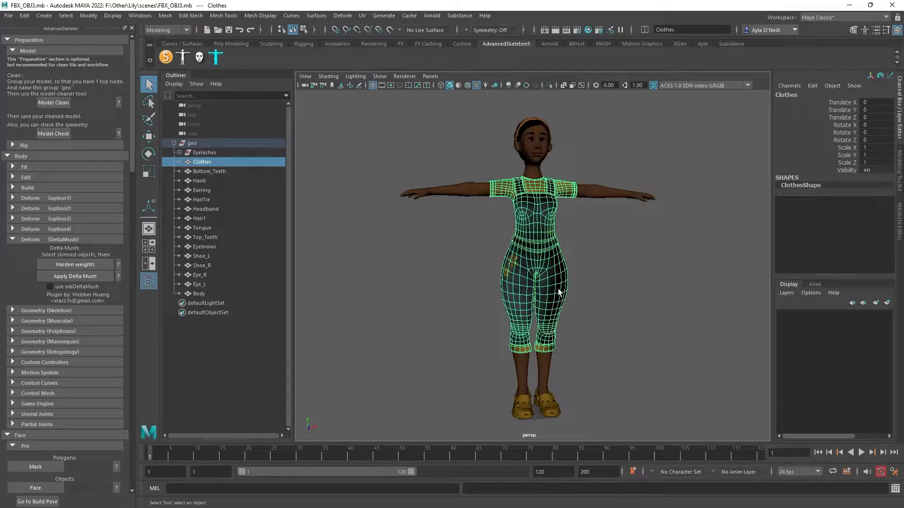
pyautogui.click(450, 197)
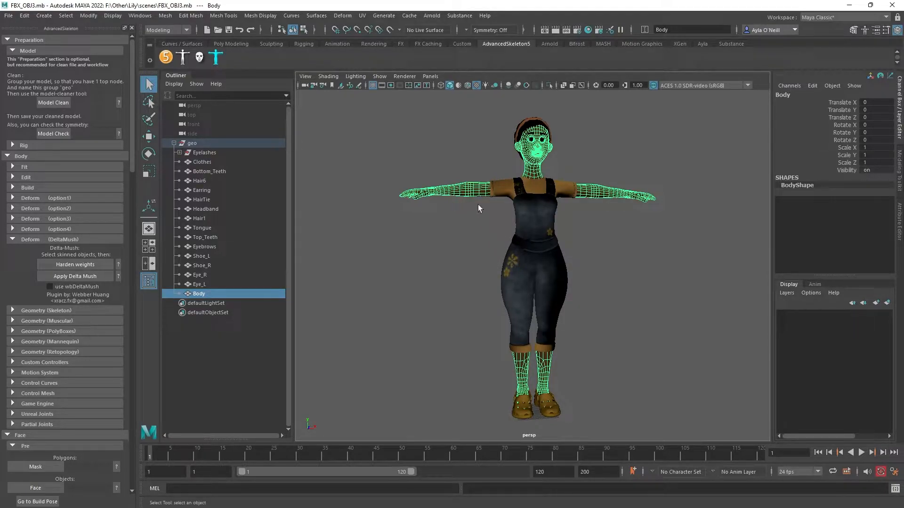
pyautogui.click(534, 224)
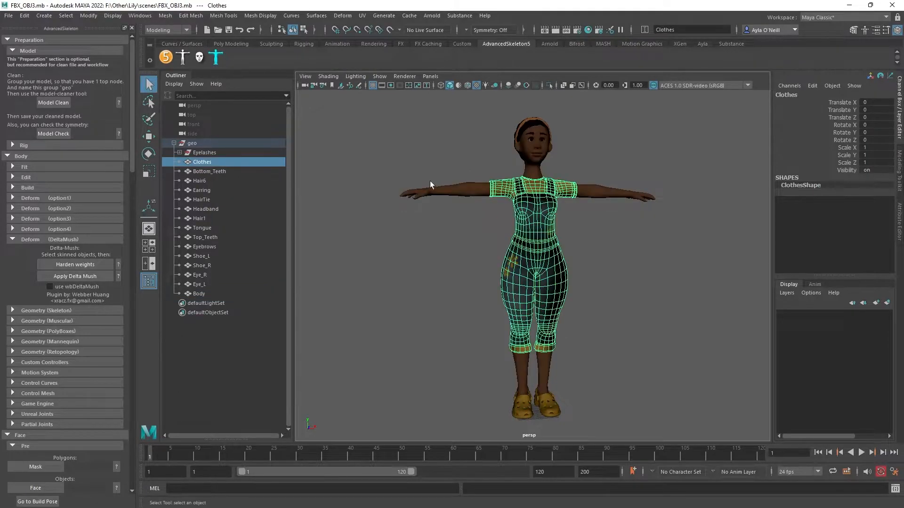
pyautogui.click(386, 125)
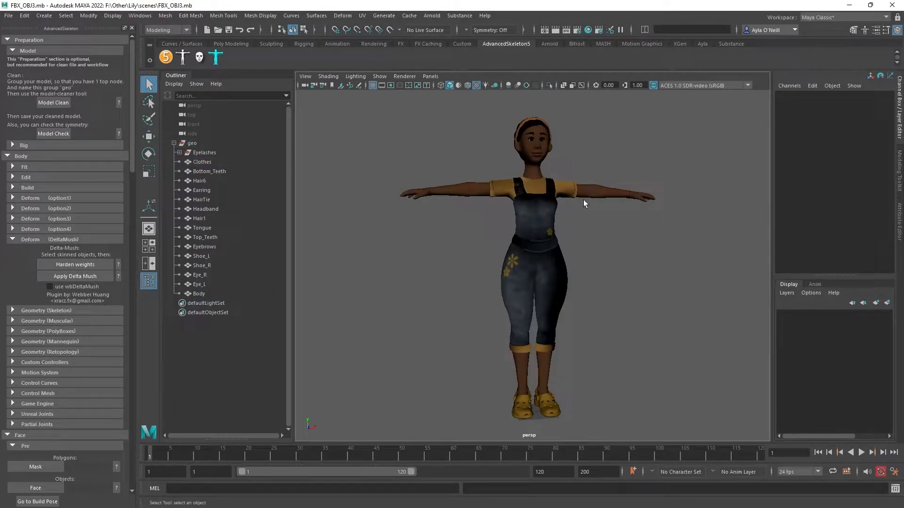
pyautogui.click(8, 15)
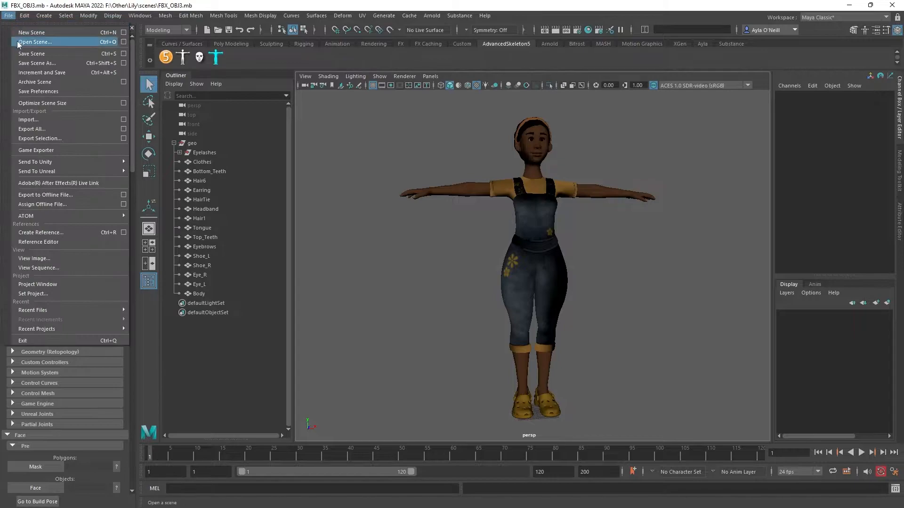
pyautogui.click(336, 174)
pyautogui.click(417, 193)
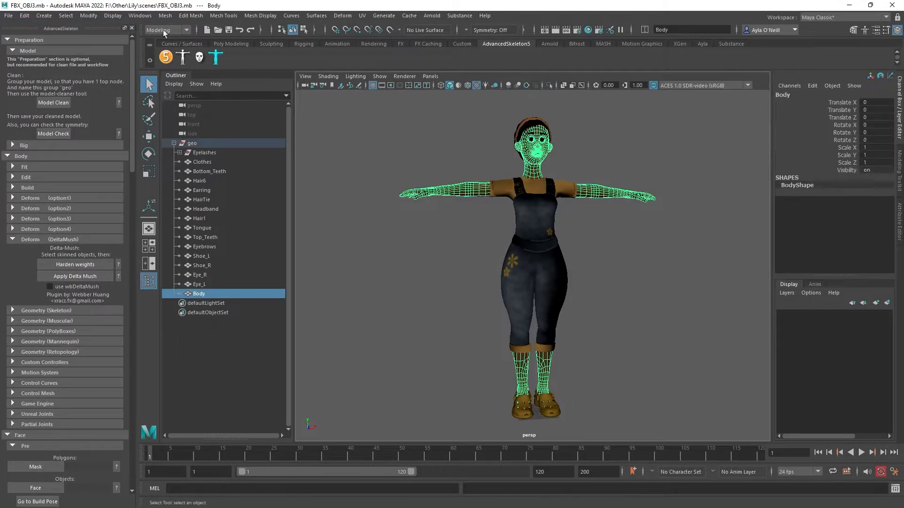
# Create a new empty scene for the rig
pyautogui.click(8, 16)
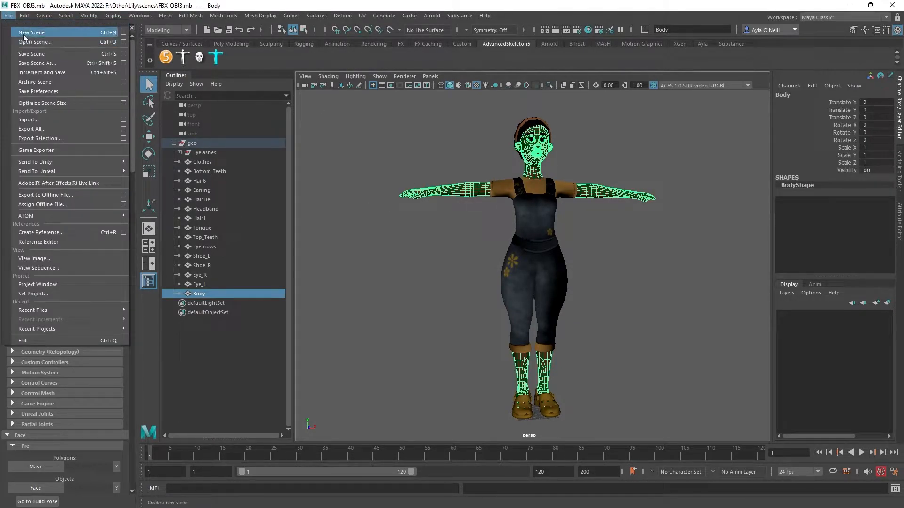
pyautogui.click(26, 32)
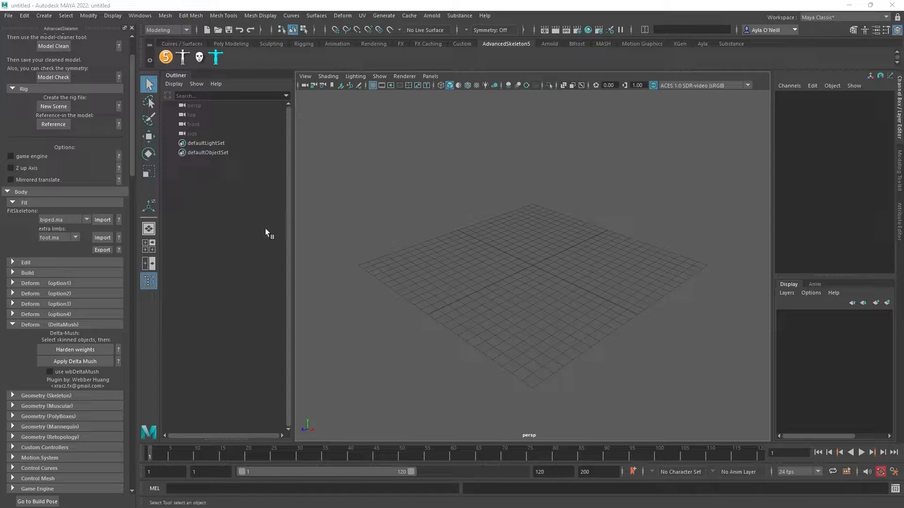
pyautogui.click(8, 16)
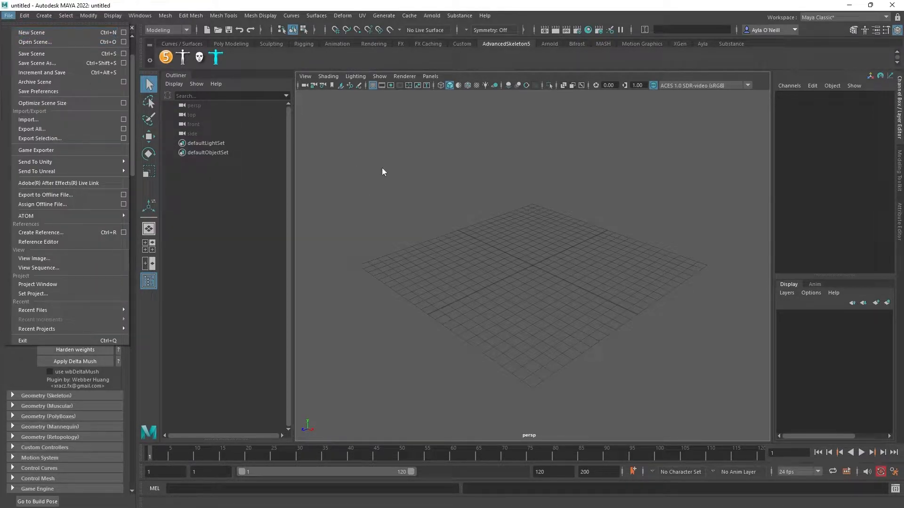
pyautogui.click(431, 192)
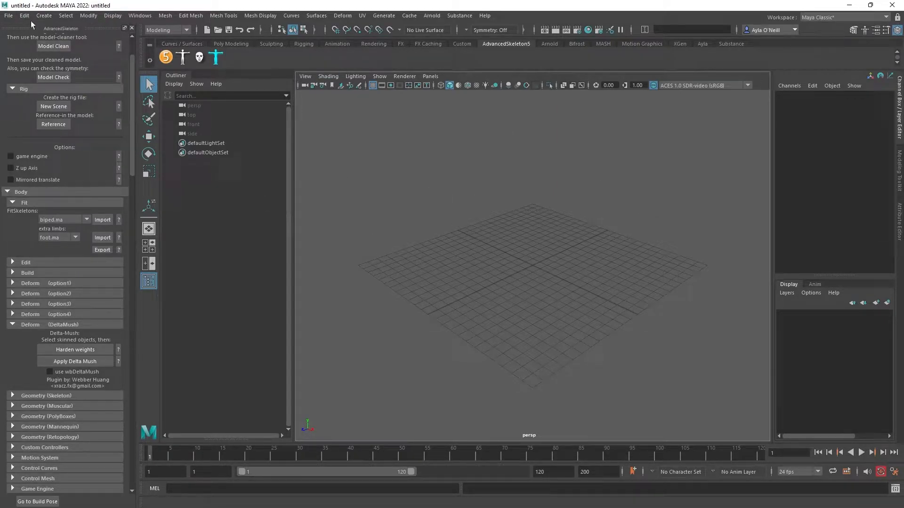
# Reference the cleaned character file FBX_OBJ3.mb into the empty scene
pyautogui.click(9, 16)
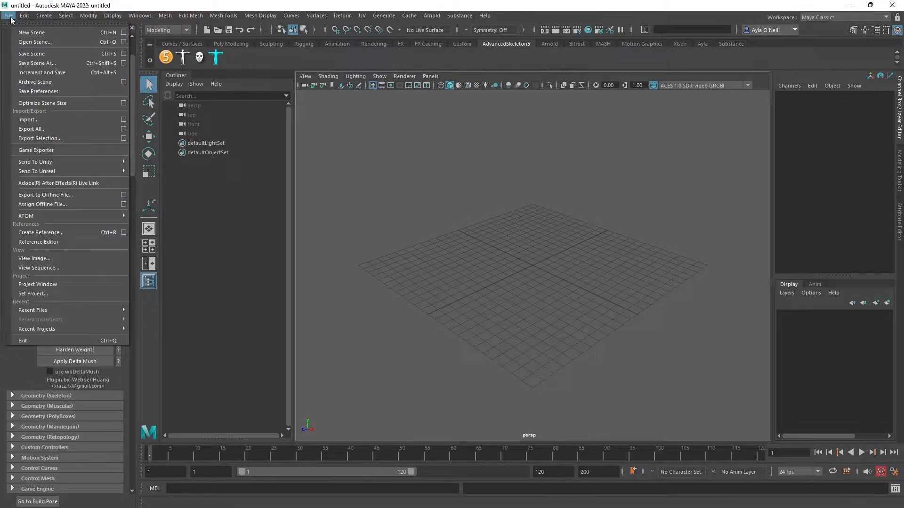
pyautogui.click(56, 232)
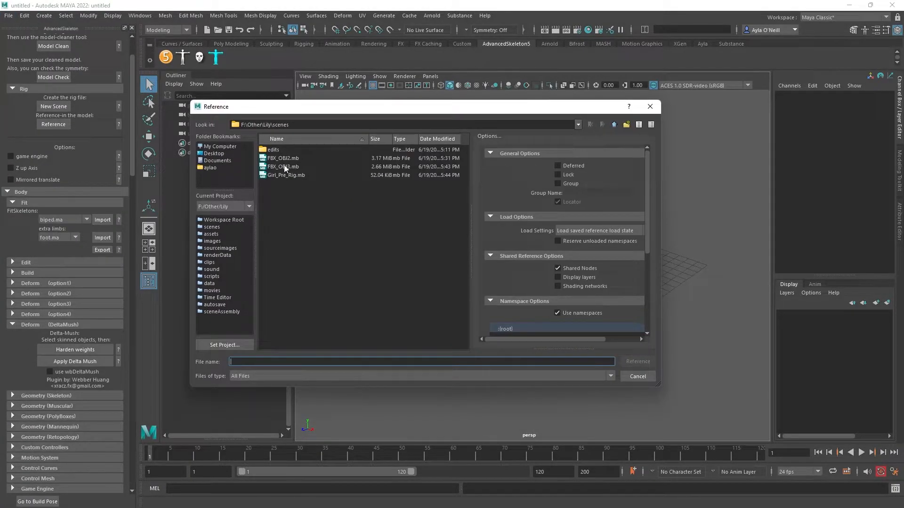
pyautogui.click(283, 167)
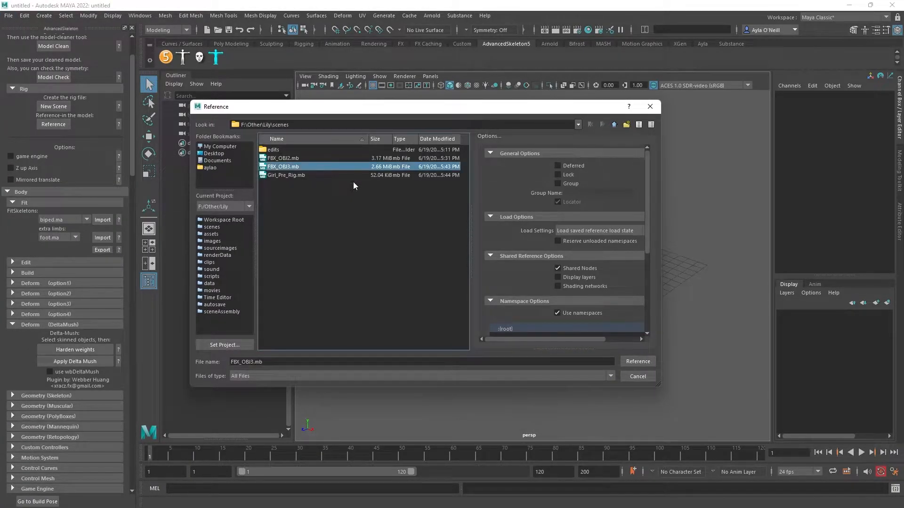
pyautogui.click(634, 363)
# Frame the whole referenced character from the front in the perspective view and display it with its textures
pyautogui.press('f')
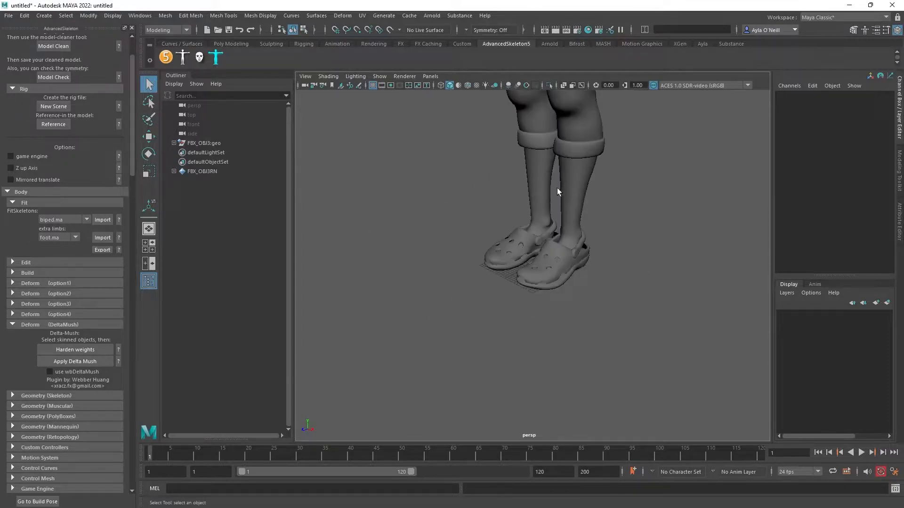
pyautogui.keyDown('alt'); pyautogui.moveTo(555, 165); pyautogui.dragTo(535, 314, button='middle'); pyautogui.keyUp('alt')
pyautogui.keyDown('alt'); pyautogui.moveTo(536, 314); pyautogui.dragTo(575, 312); pyautogui.keyUp('alt')
pyautogui.keyDown('alt'); pyautogui.moveTo(575, 311); pyautogui.dragTo(522, 253, button='right'); pyautogui.keyUp('alt')
pyautogui.moveTo(522, 253)
pyautogui.keyDown('alt'); pyautogui.mouseDown(button='middle')
pyautogui.moveTo(536, 252)
pyautogui.moveTo(517, 258)
pyautogui.mouseUp(button='middle'); pyautogui.keyUp('alt')
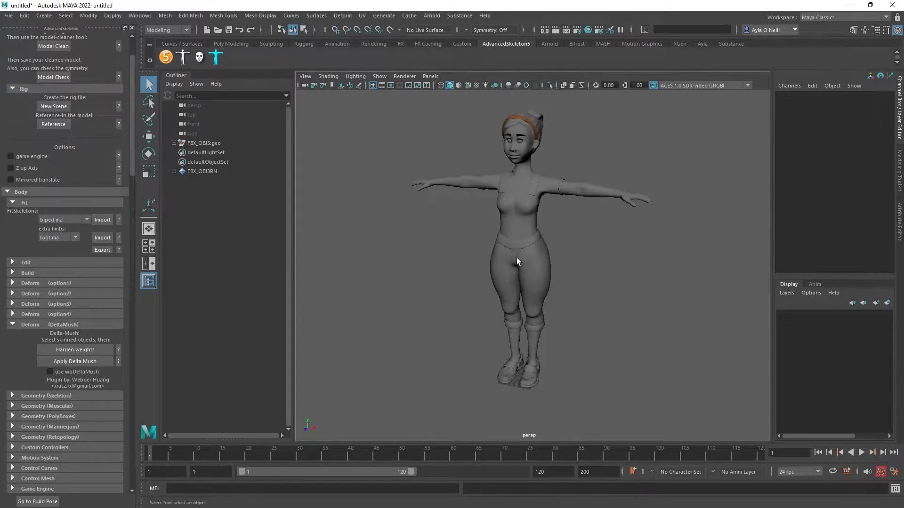
pyautogui.press('6')
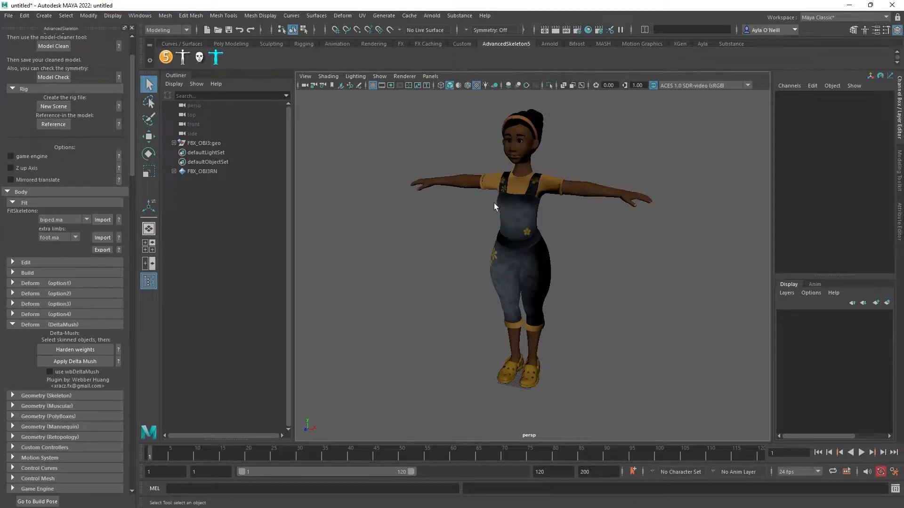
pyautogui.moveTo(577, 267)
pyautogui.keyDown('alt'); pyautogui.mouseDown()
pyautogui.moveTo(602, 262)
pyautogui.moveTo(560, 260)
pyautogui.mouseUp(); pyautogui.keyUp('alt')
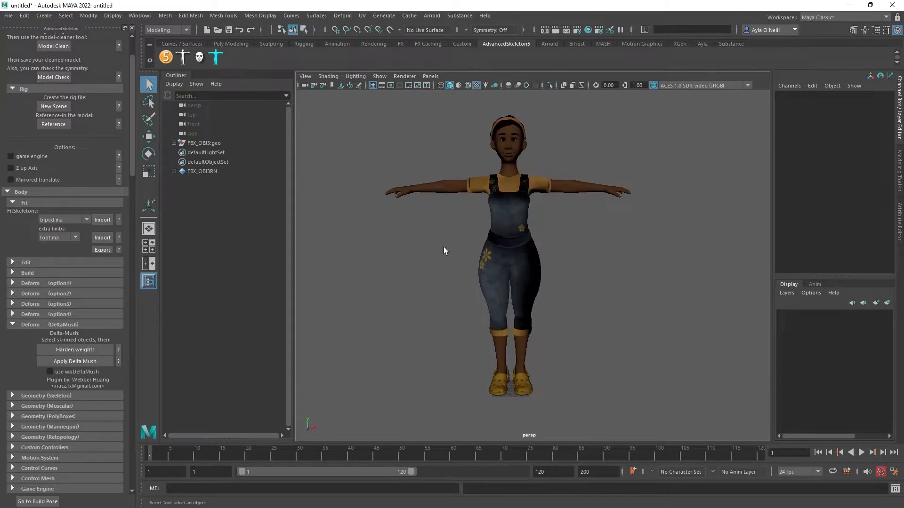
# Switch to a full-size front view and show the character textured, from the shoulders down to the feet
pyautogui.press('space')
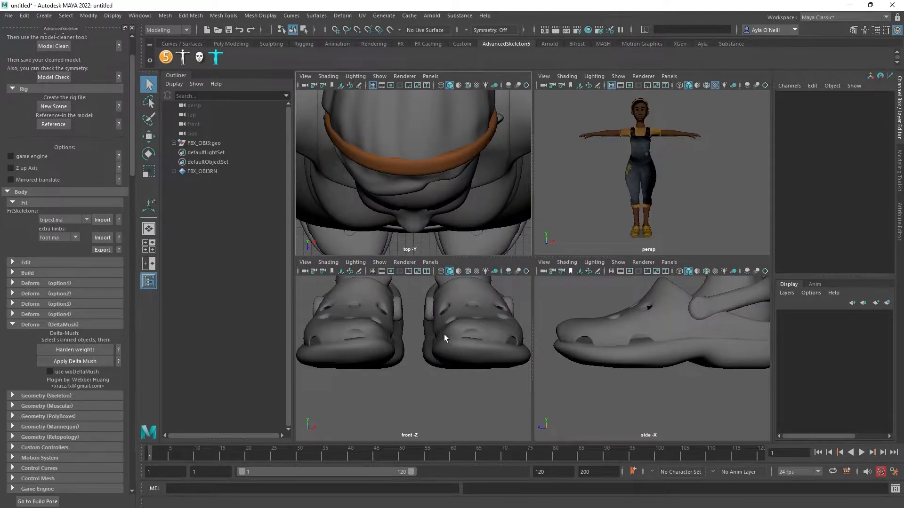
pyautogui.press('space')
pyautogui.scroll(-5, 507, 224)
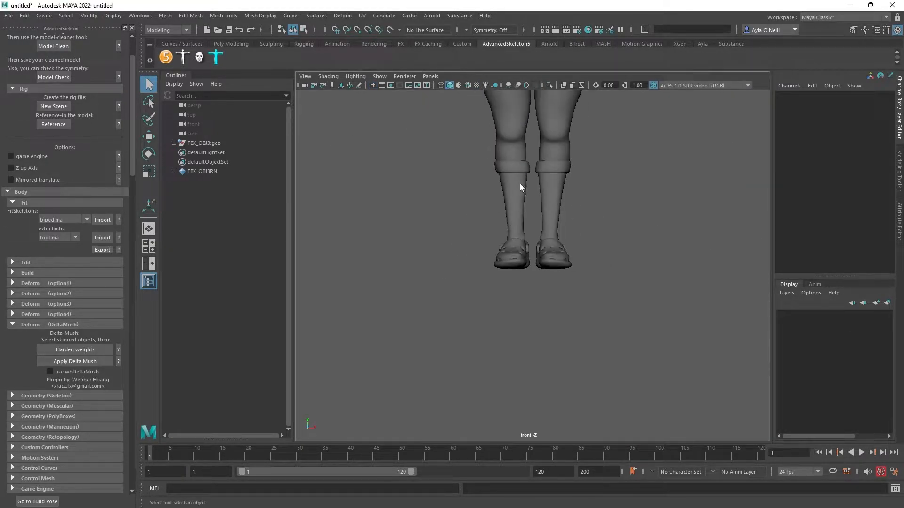
pyautogui.scroll(-3, 493, 359)
pyautogui.press('6')
pyautogui.scroll(-3, 580, 306)
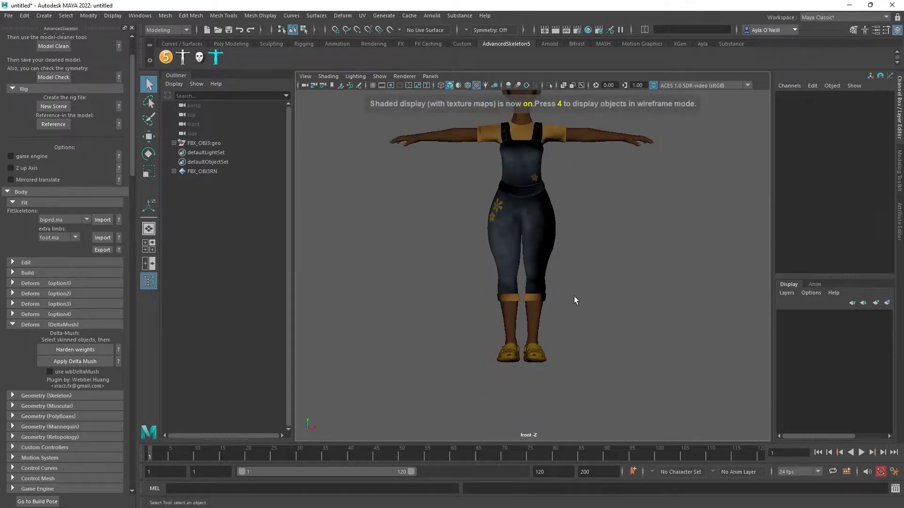
pyautogui.scroll(1, 574, 296)
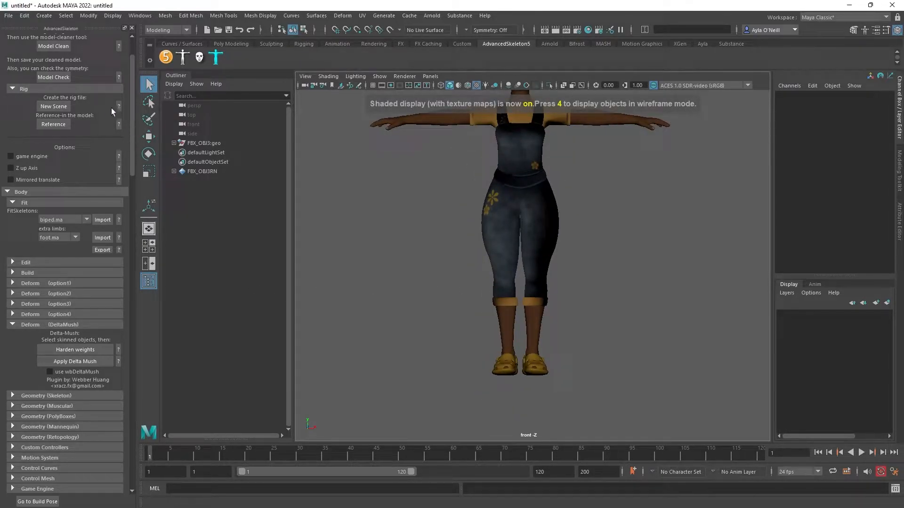
# Import the biped.ma fit skeleton from AdvancedSkeleton's body fit options
pyautogui.scroll(3, 117, 104)
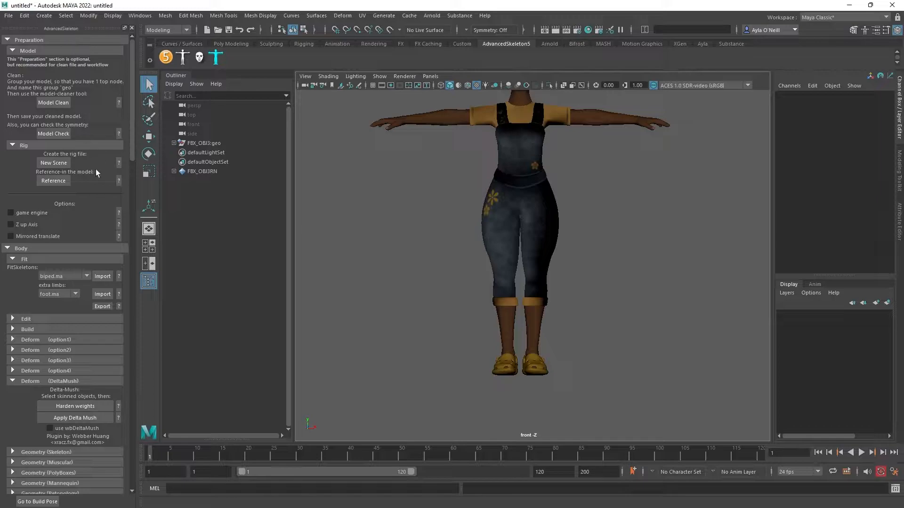
pyautogui.scroll(-1, 89, 228)
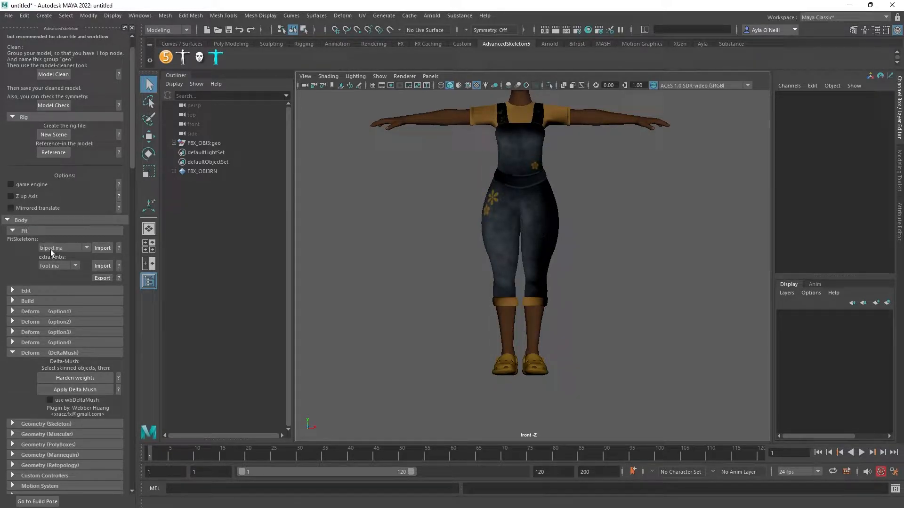
pyautogui.click(86, 247)
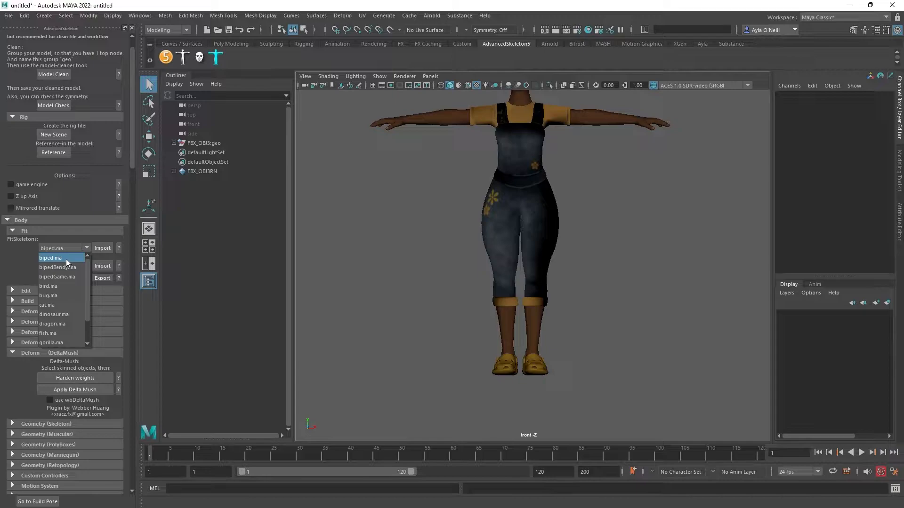
pyautogui.click(15, 255)
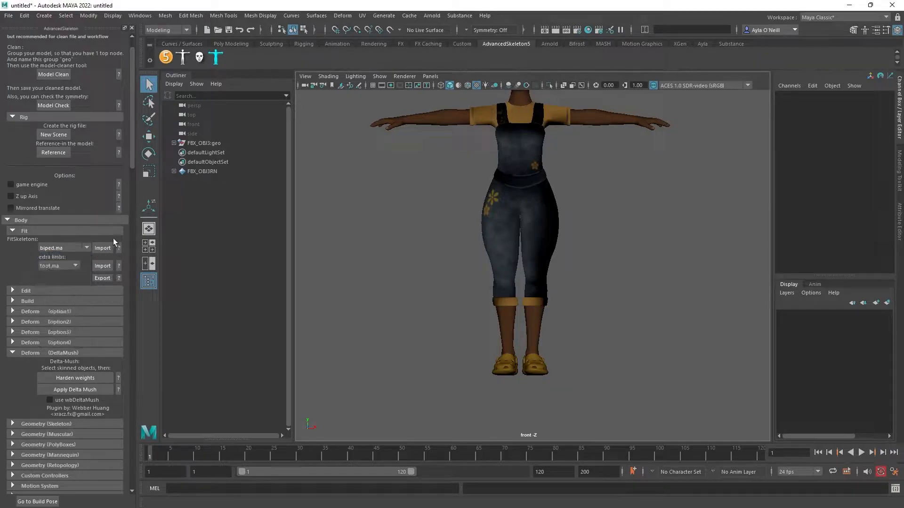
pyautogui.click(106, 248)
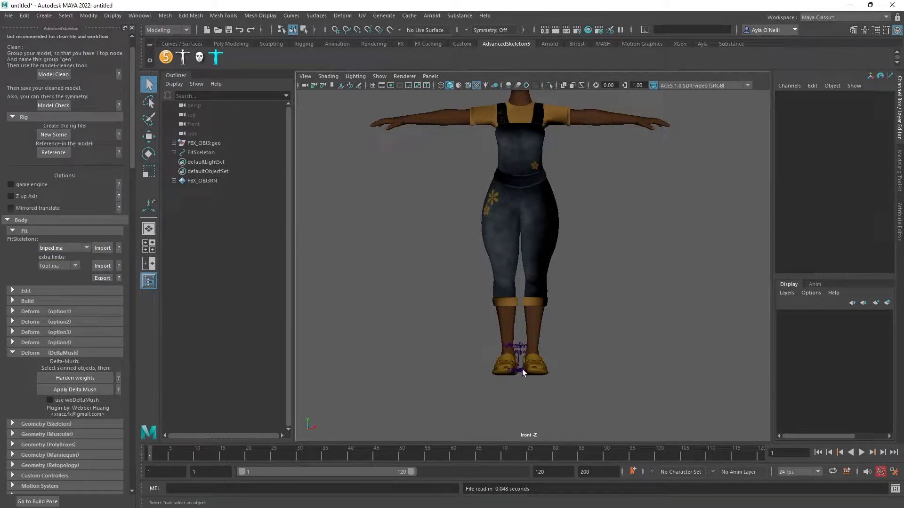
# Try to scale the FitSkeleton to the character's size in the front view, to about 9.857 in X and Y only
pyautogui.click(201, 152)
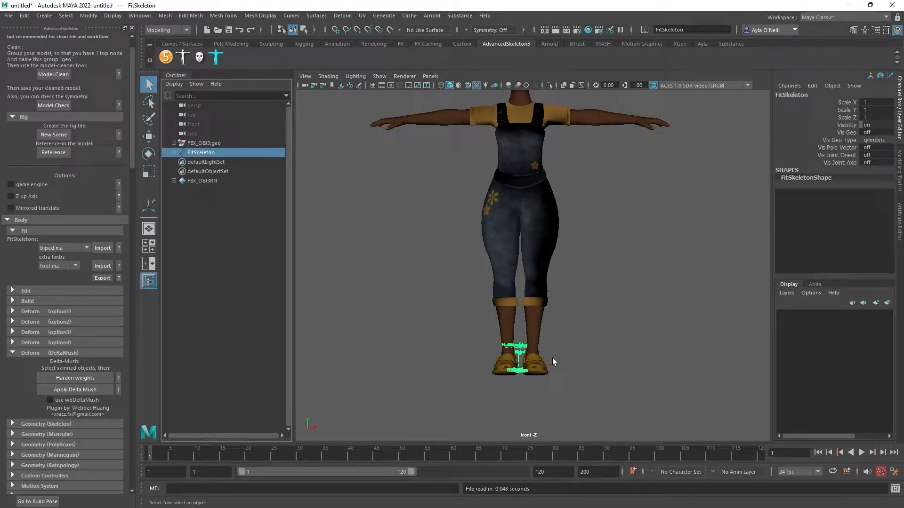
pyautogui.press('e')
pyautogui.press('r')
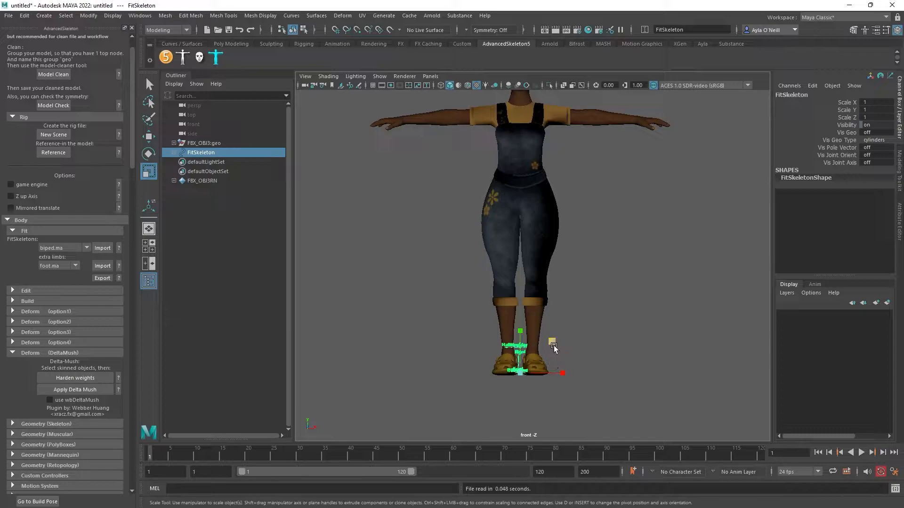
pyautogui.moveTo(535, 354); pyautogui.dragTo(751, 312)
pyautogui.click(541, 361)
pyautogui.scroll(-2, 703, 256)
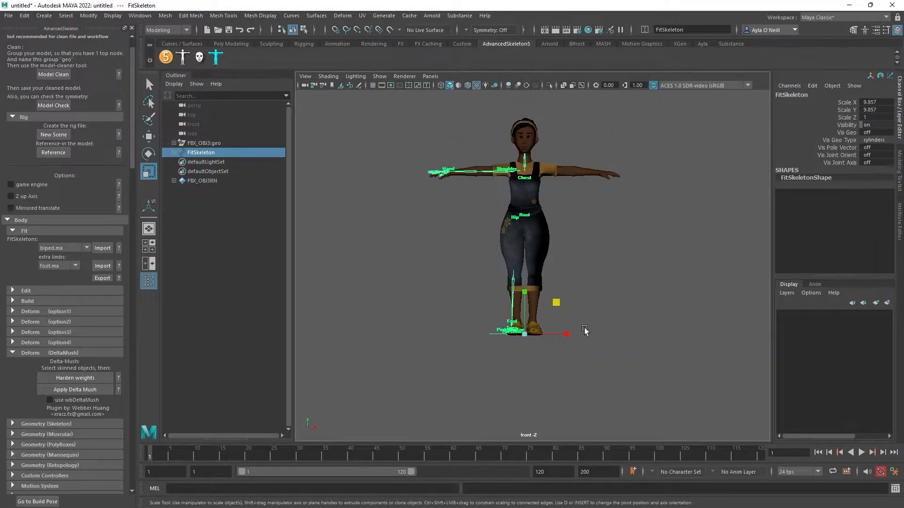
pyautogui.moveTo(557, 303); pyautogui.dragTo(556, 303)
pyautogui.click(633, 278)
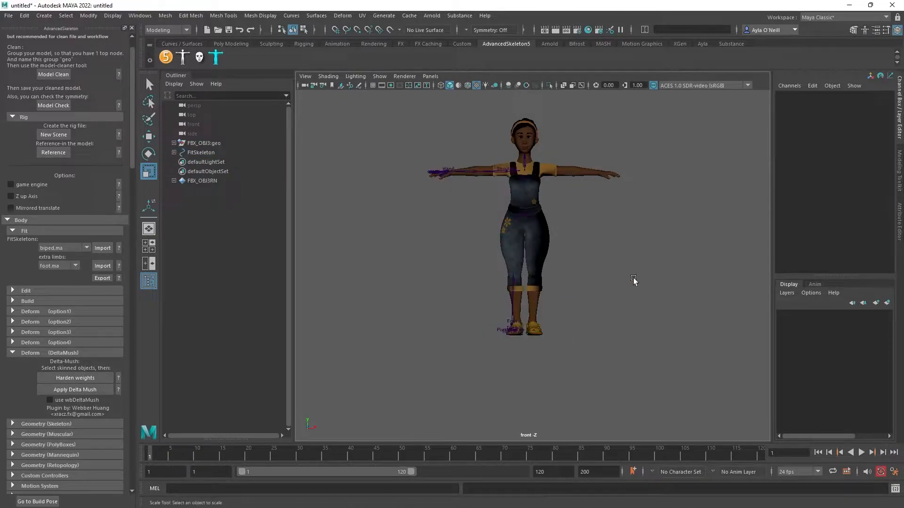
# Switch to a full-size perspective view and turn on X-Ray Joints so the skeleton shows through the mesh
pyautogui.press('space')
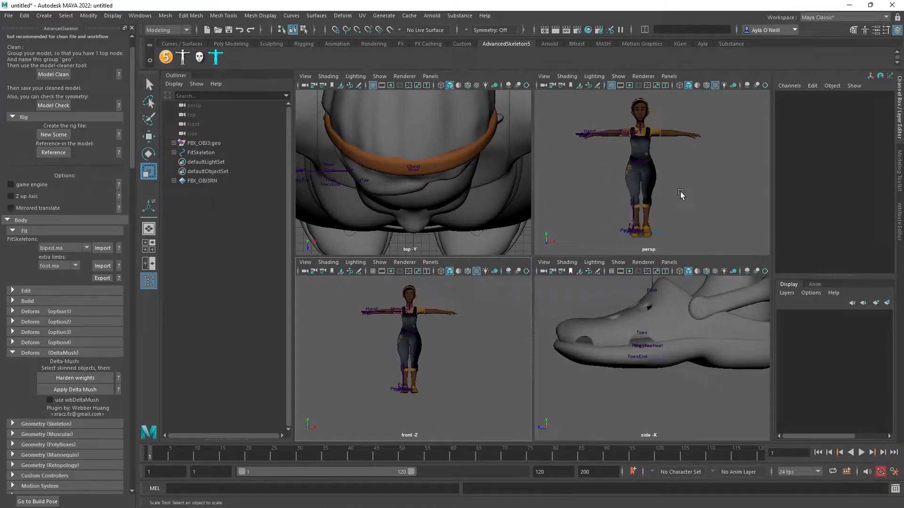
pyautogui.scroll(8, 680, 193)
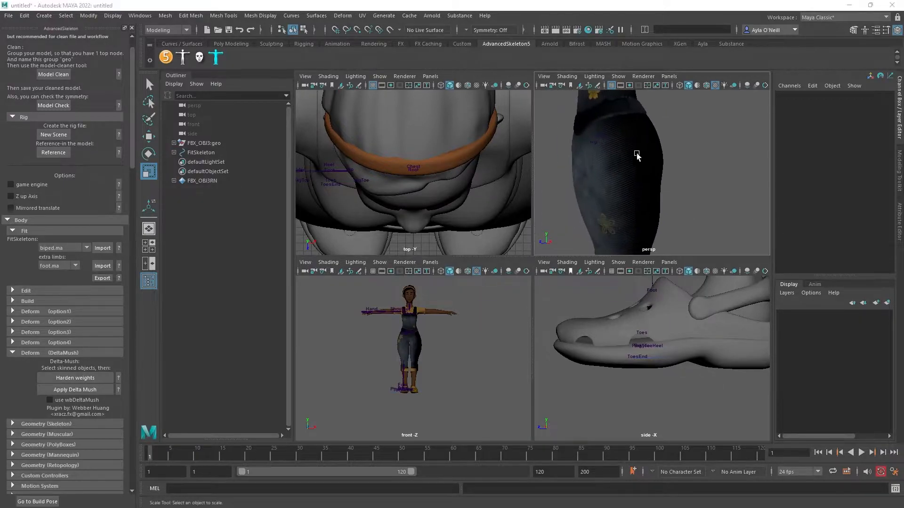
pyautogui.press('space')
pyautogui.click(337, 78)
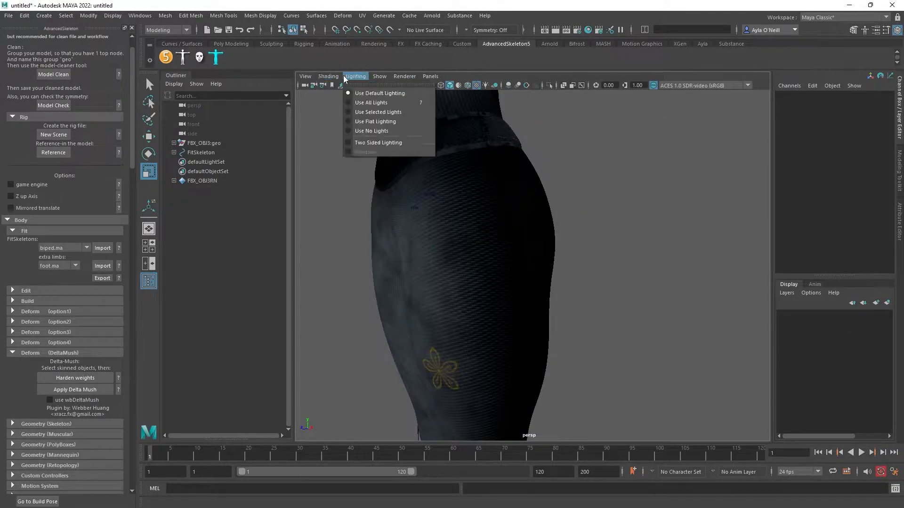
pyautogui.click(339, 172)
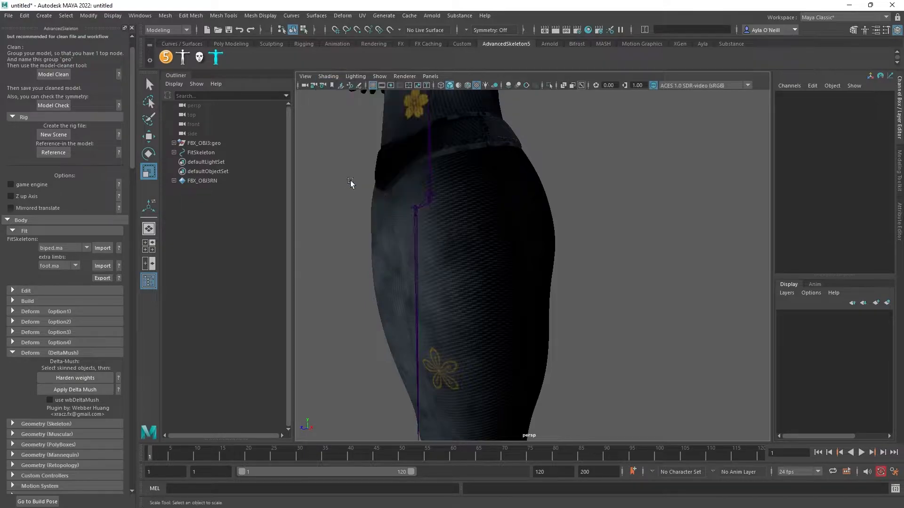
# Undo the two-axis scaling of the FitSkeleton and frame the skeleton at the character's feet
pyautogui.scroll(-3, 458, 219)
pyautogui.scroll(4, 471, 222)
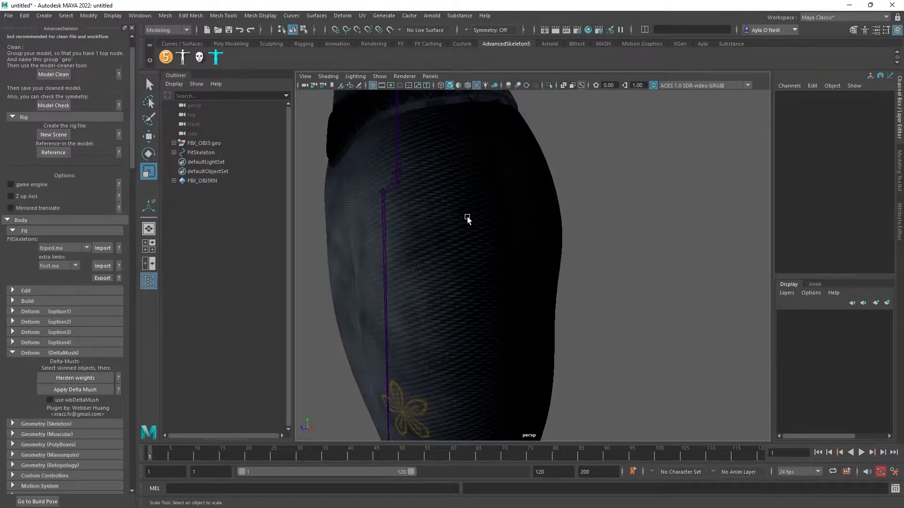
pyautogui.keyDown('alt'); pyautogui.moveTo(436, 212); pyautogui.dragTo(532, 240); pyautogui.keyUp('alt')
pyautogui.scroll(-5, 442, 220)
pyautogui.scroll(5, 452, 221)
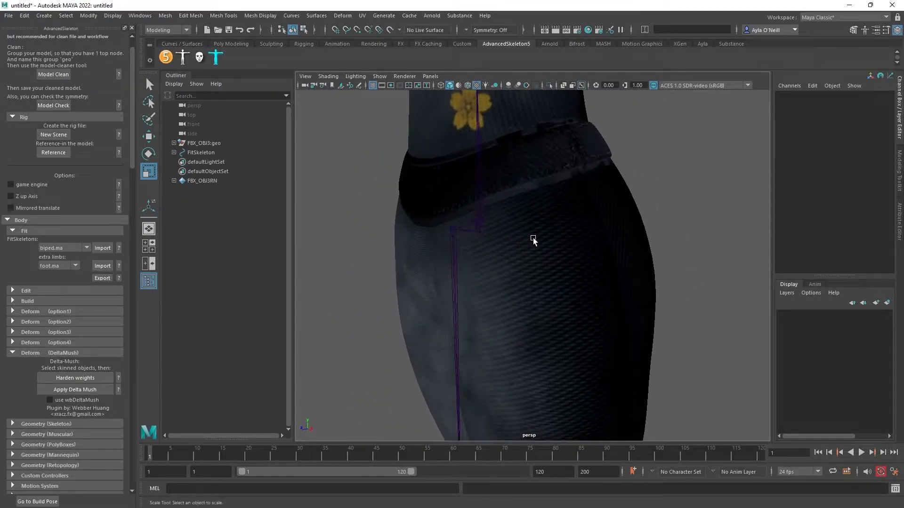
pyautogui.scroll(-5, 532, 240)
pyautogui.click(516, 219)
pyautogui.press('f')
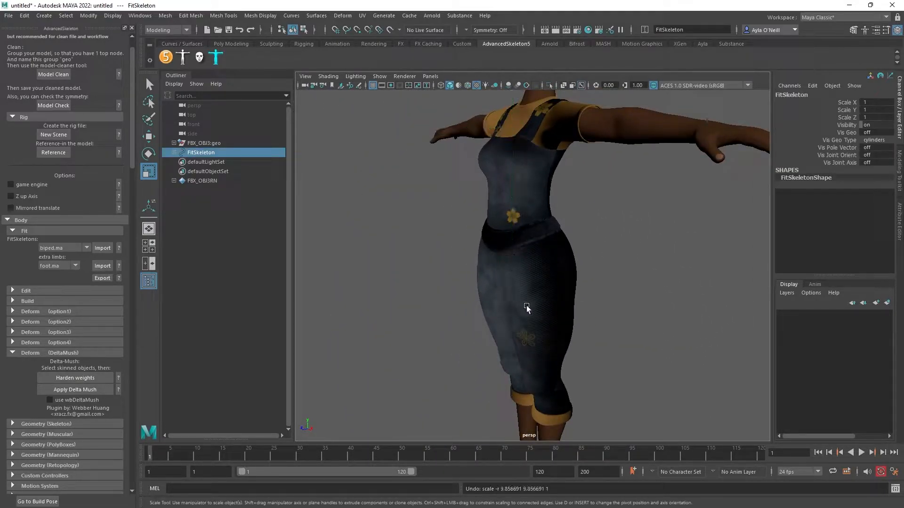
pyautogui.scroll(10, 505, 300)
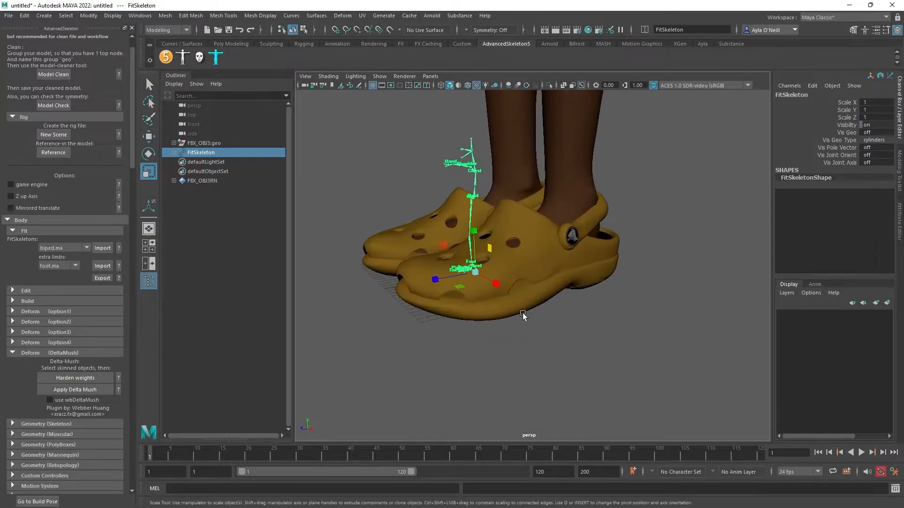
# Scale the FitSkeleton uniformly on all three axes to about 8.843 in the perspective view
pyautogui.keyDown('alt'); pyautogui.moveTo(560, 325); pyautogui.dragTo(621, 339, button='right'); pyautogui.keyUp('alt')
pyautogui.moveTo(463, 314); pyautogui.dragTo(901, 317)
pyautogui.scroll(-5, 588, 298)
pyautogui.moveTo(504, 282); pyautogui.dragTo(528, 320)
pyautogui.moveTo(504, 283); pyautogui.dragTo(629, 299)
pyautogui.keyDown('alt'); pyautogui.moveTo(586, 345); pyautogui.dragTo(582, 404, button='middle'); pyautogui.keyUp('alt')
pyautogui.keyDown('alt'); pyautogui.moveTo(583, 403); pyautogui.dragTo(494, 273, button='right'); pyautogui.keyUp('alt')
pyautogui.keyDown('alt'); pyautogui.moveTo(494, 273); pyautogui.dragTo(522, 312); pyautogui.keyUp('alt')
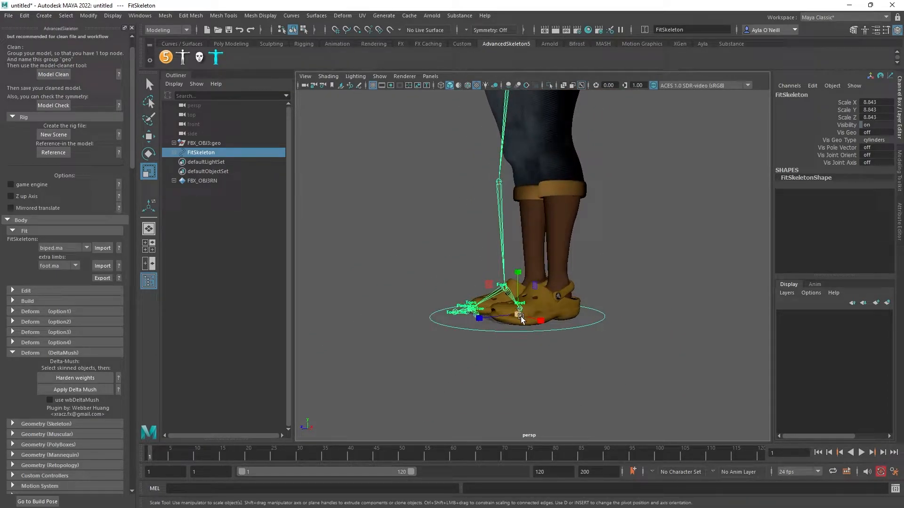
# Enlarge the FitSkeleton uniformly to about 9.911 in the front view to match the character's body height
pyautogui.scroll(-5, 543, 314)
pyautogui.keyDown('alt'); pyautogui.moveTo(559, 278); pyautogui.dragTo(565, 388, button='middle'); pyautogui.keyUp('alt')
pyautogui.keyDown('alt'); pyautogui.moveTo(565, 389); pyautogui.dragTo(641, 387); pyautogui.keyUp('alt')
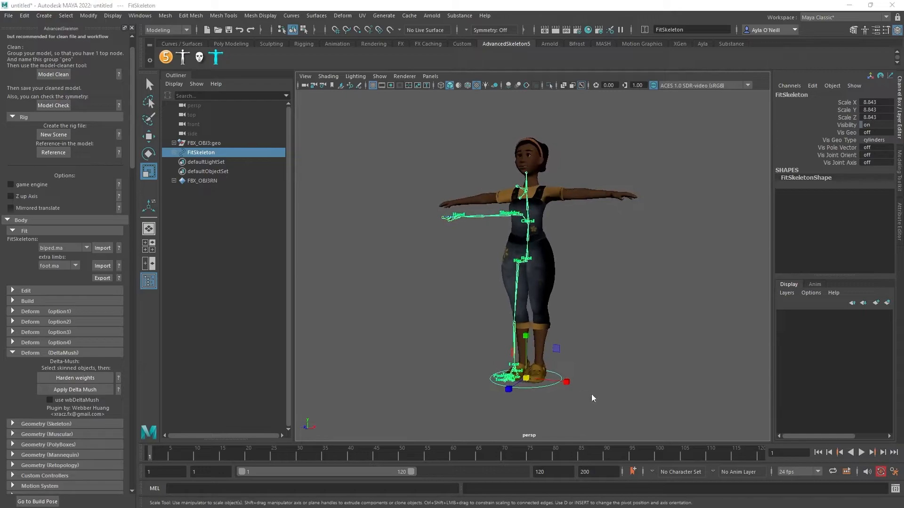
pyautogui.press('space')
pyautogui.press('space')
pyautogui.scroll(2, 452, 353)
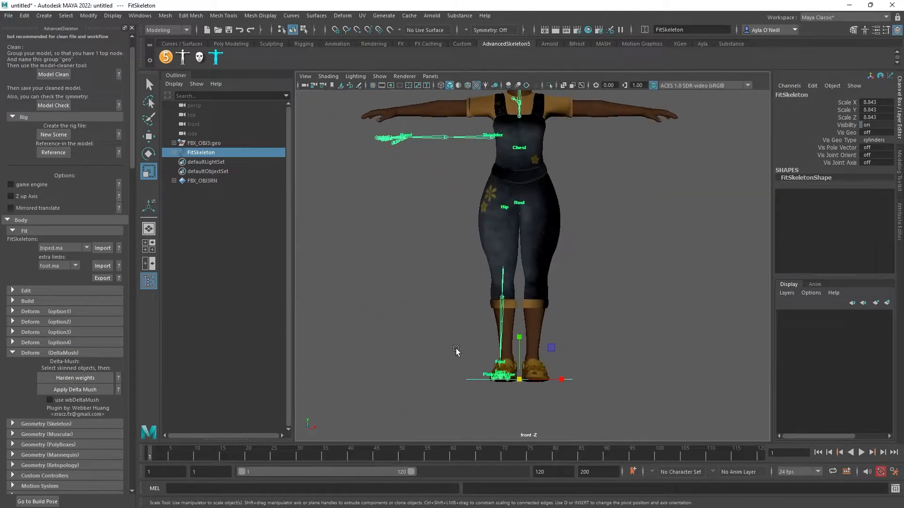
pyautogui.moveTo(524, 383); pyautogui.dragTo(566, 366, button='middle')
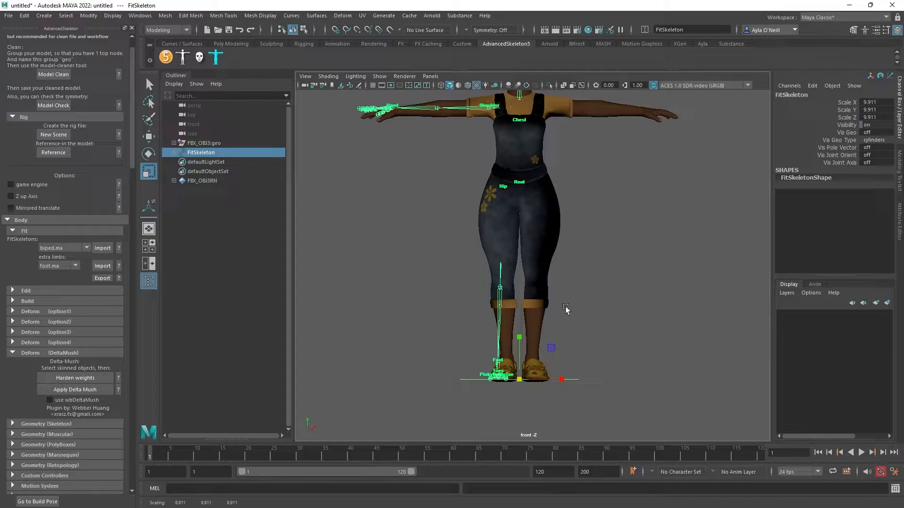
# Move the Root joint backward along Z to about -0.59 in the perspective view to centre it in the hips
pyautogui.press('space')
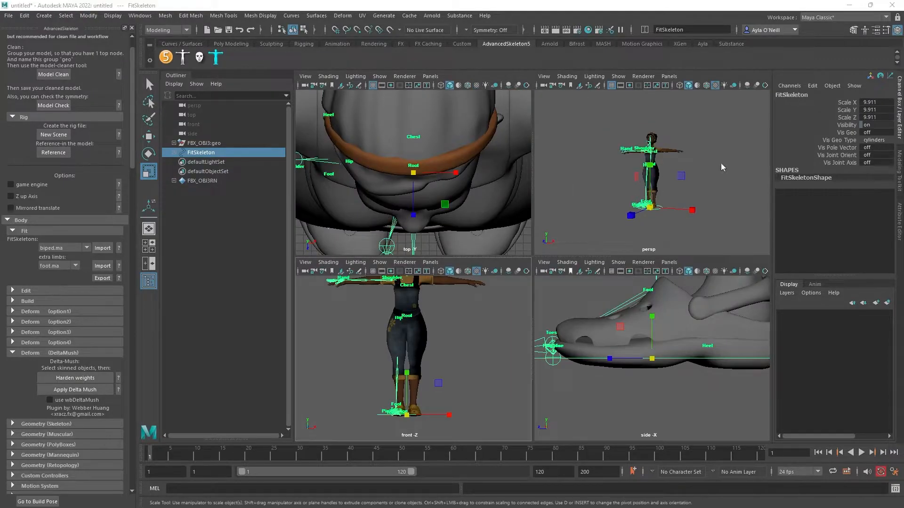
pyautogui.press('space')
pyautogui.keyDown('alt'); pyautogui.moveTo(447, 234); pyautogui.dragTo(523, 284); pyautogui.keyUp('alt')
pyautogui.scroll(5, 541, 284)
pyautogui.keyDown('alt'); pyautogui.moveTo(579, 320); pyautogui.dragTo(394, 302); pyautogui.keyUp('alt')
pyautogui.keyDown('alt'); pyautogui.moveTo(394, 301); pyautogui.dragTo(359, 254, button='middle'); pyautogui.keyUp('alt')
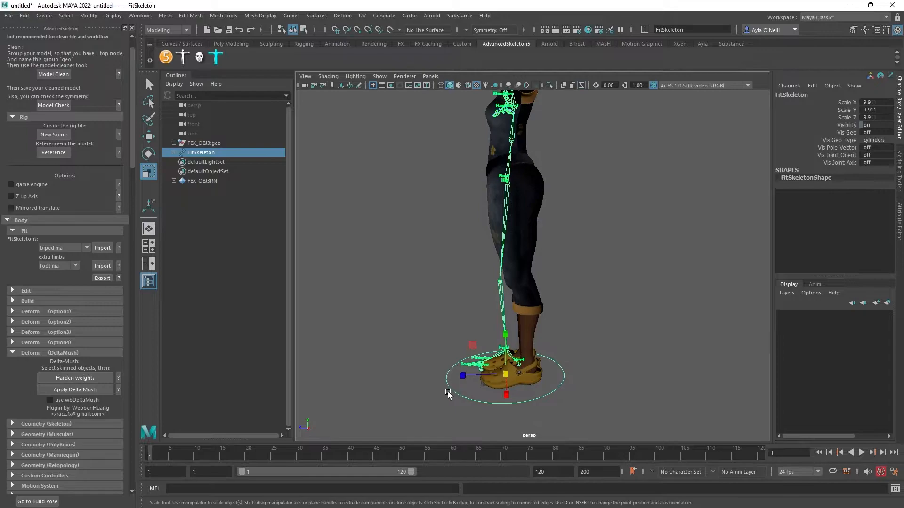
pyautogui.press('w')
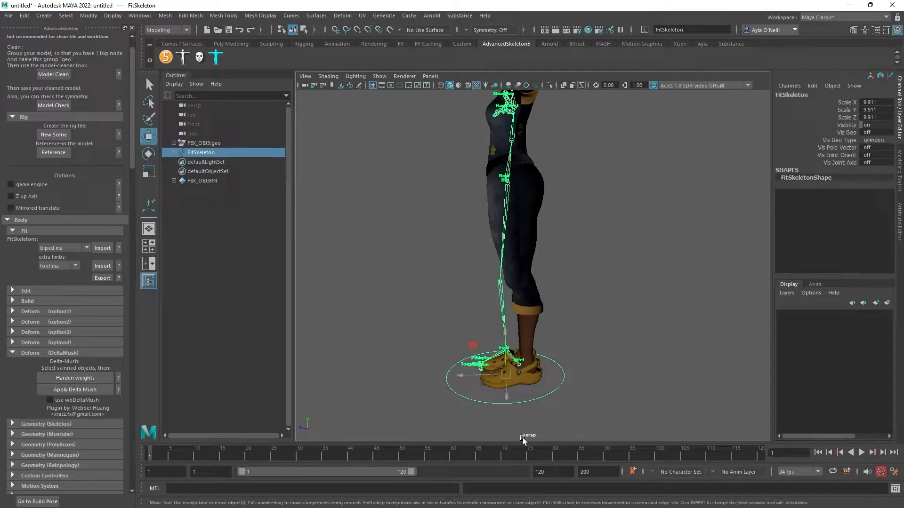
pyautogui.click(541, 399)
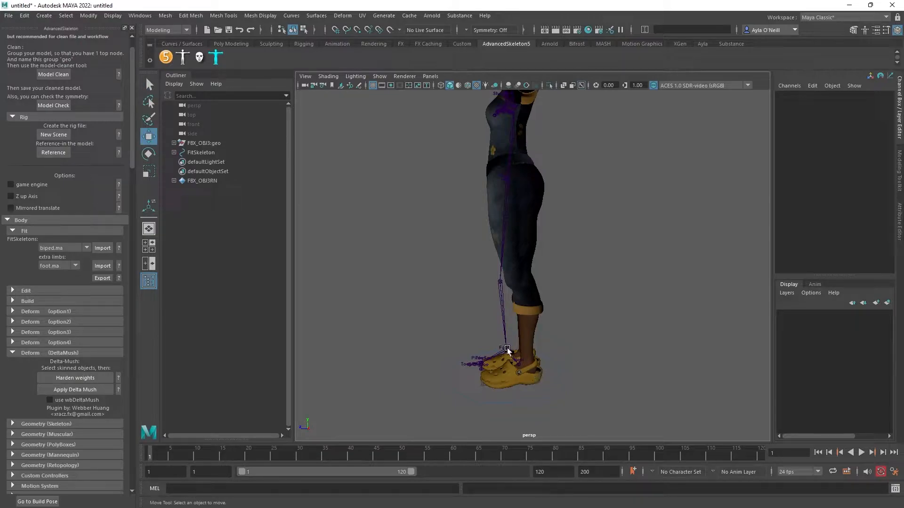
pyautogui.click(501, 280)
pyautogui.click(518, 169)
pyautogui.click(585, 186)
pyautogui.click(509, 178)
pyautogui.moveTo(475, 179); pyautogui.dragTo(518, 197)
# Turn on X-Ray Joints in the full-size side view and move the Root joint to about Translate Z -0.514
pyautogui.press('space')
pyautogui.press('space')
pyautogui.scroll(-5, 613, 278)
pyautogui.moveTo(580, 231)
pyautogui.keyDown('alt'); pyautogui.mouseDown(button='middle')
pyautogui.moveTo(566, 437)
pyautogui.moveTo(566, 423)
pyautogui.mouseUp(button='middle'); pyautogui.keyUp('alt')
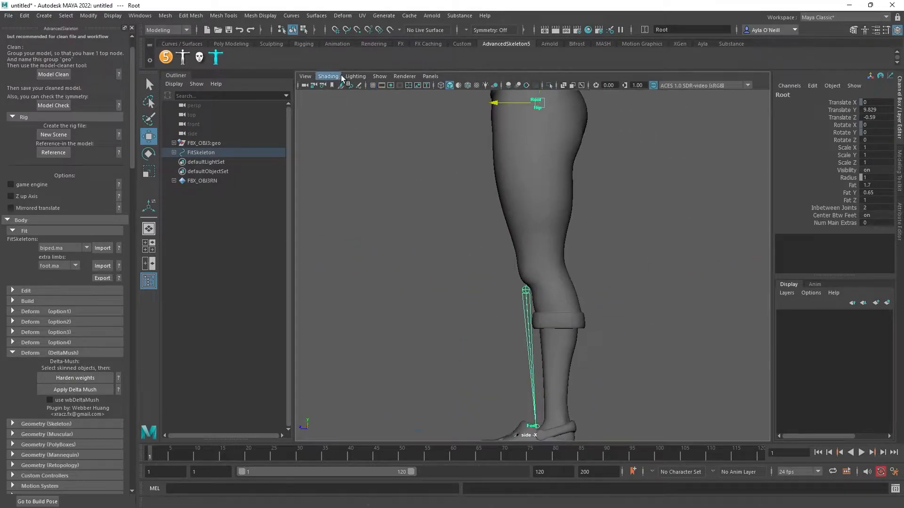
pyautogui.click(333, 77)
pyautogui.click(342, 171)
pyautogui.scroll(-4, 541, 146)
pyautogui.moveTo(506, 185); pyautogui.dragTo(505, 184)
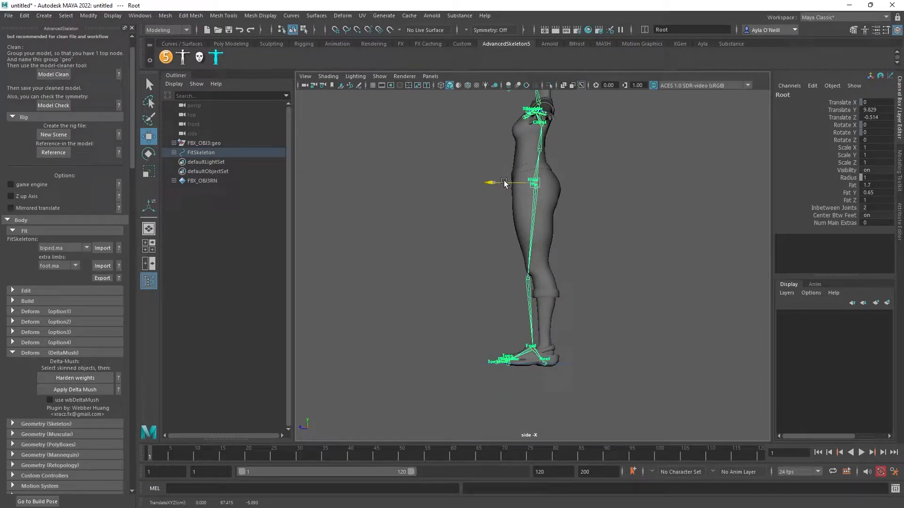
# Align the Knee joint with the mesh's knee in the side view, at about Translate X 4.342 and Y -0.481
pyautogui.click(526, 276)
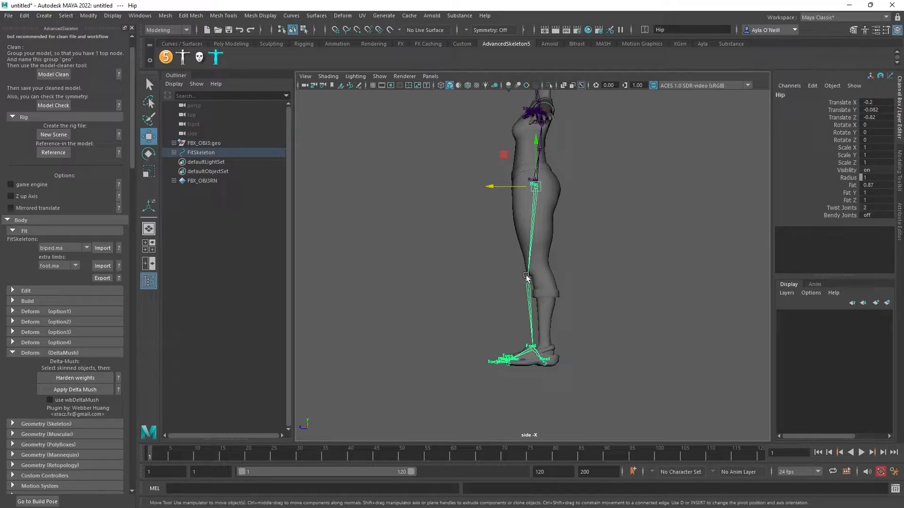
pyautogui.click(527, 277)
pyautogui.moveTo(505, 281); pyautogui.dragTo(517, 280)
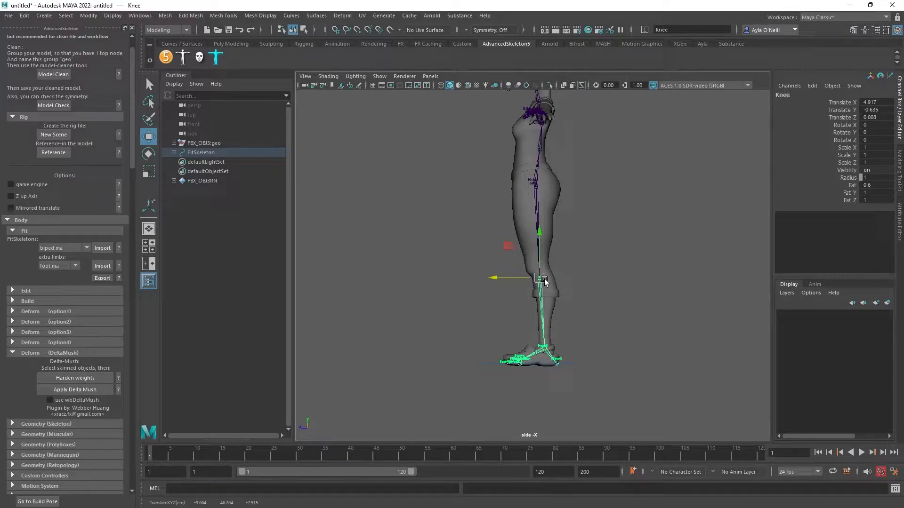
pyautogui.moveTo(539, 249); pyautogui.dragTo(535, 236)
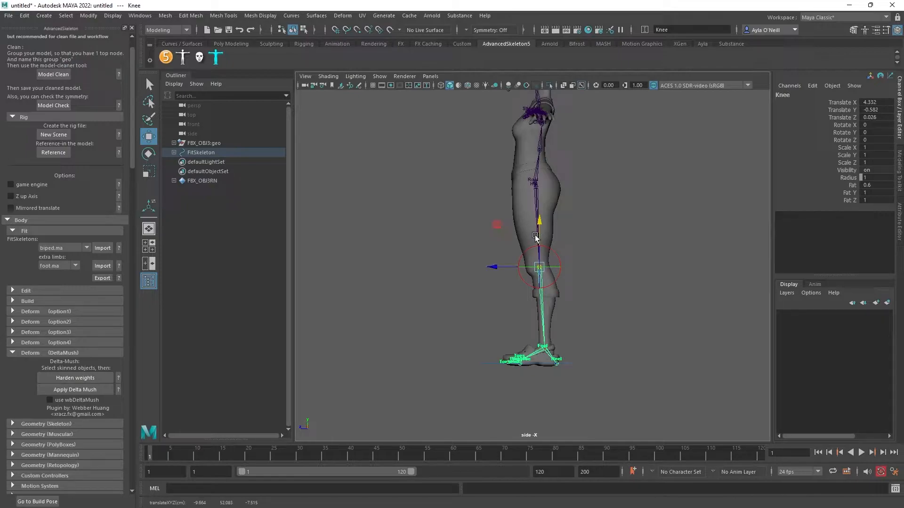
pyautogui.moveTo(502, 267); pyautogui.dragTo(500, 267)
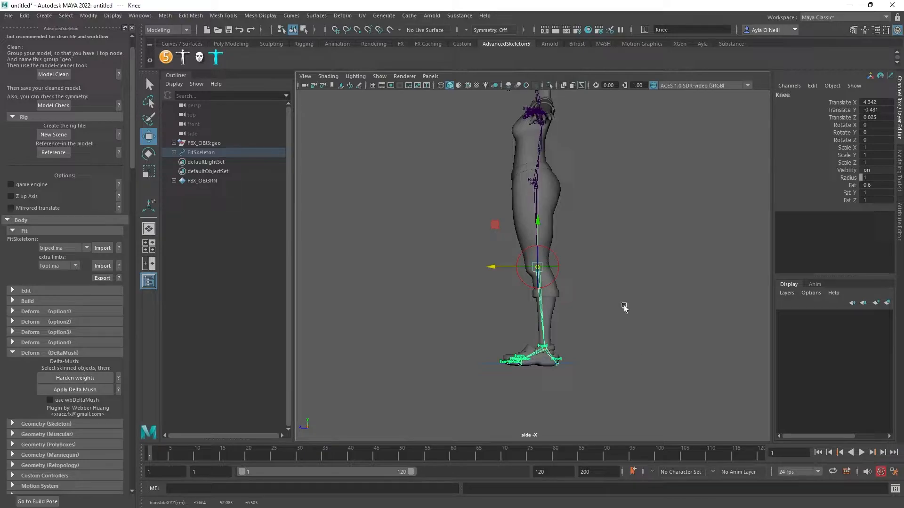
pyautogui.press('w')
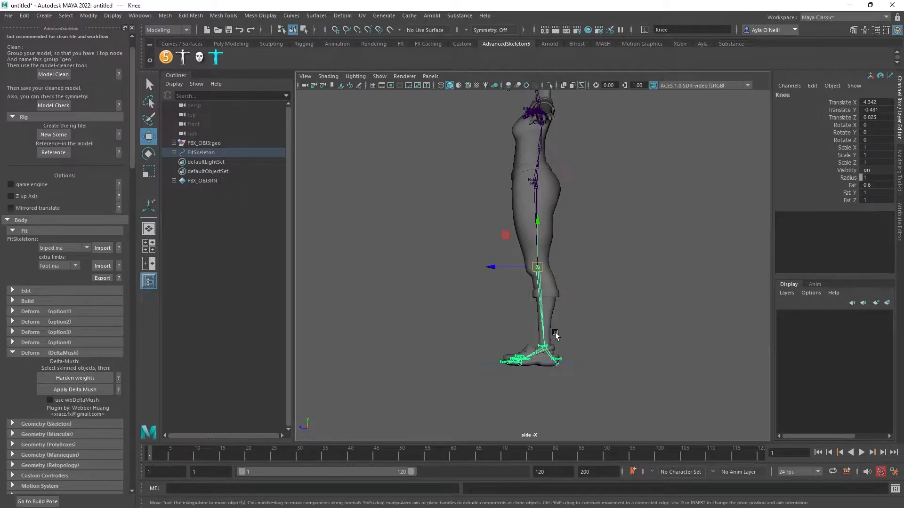
# Set the Ankle joint to about Translate X 4.372 and the Heel joint at the shoe's back, about X 0.84, Y -0.848
pyautogui.click(546, 353)
pyautogui.moveTo(546, 352); pyautogui.dragTo(544, 332)
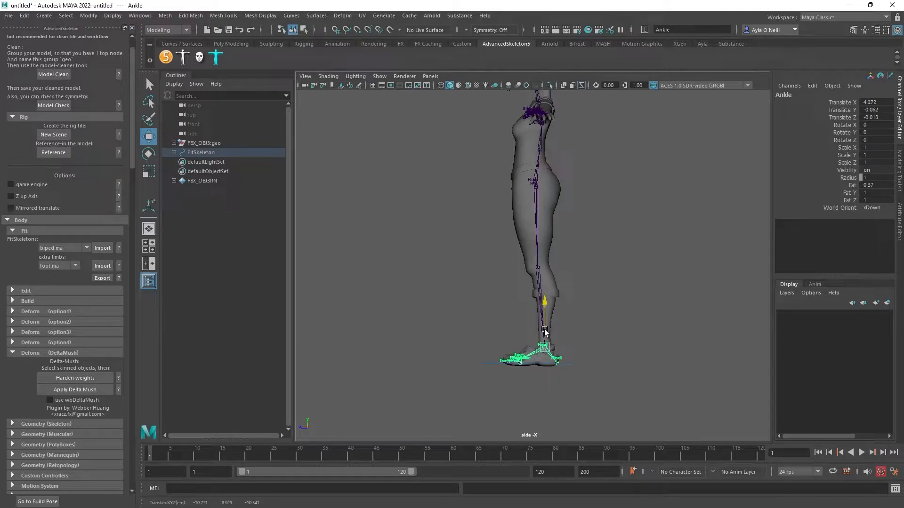
pyautogui.click(554, 363)
pyautogui.moveTo(552, 363); pyautogui.dragTo(541, 364)
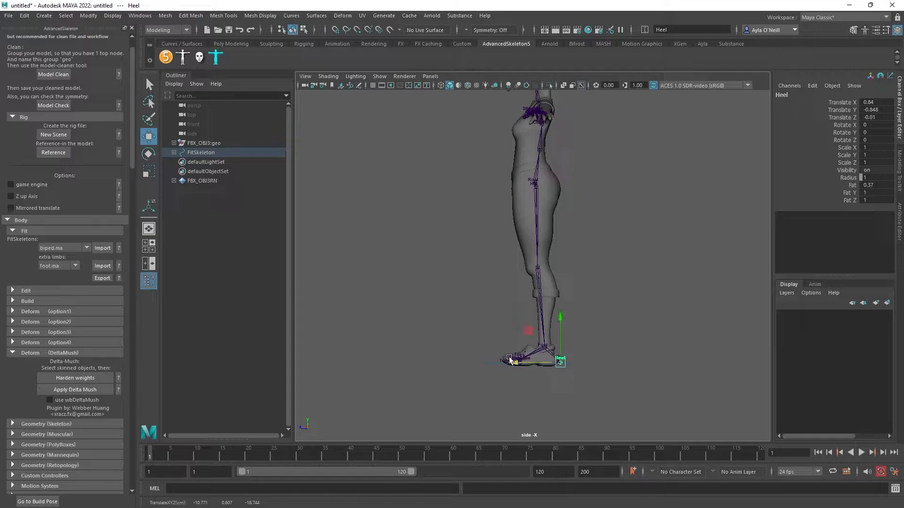
# Place the ToesEnd joint at the shoe's tip in the side view, at about Translate X 0.848 and Y 0.139
pyautogui.scroll(3, 525, 366)
pyautogui.scroll(6, 526, 366)
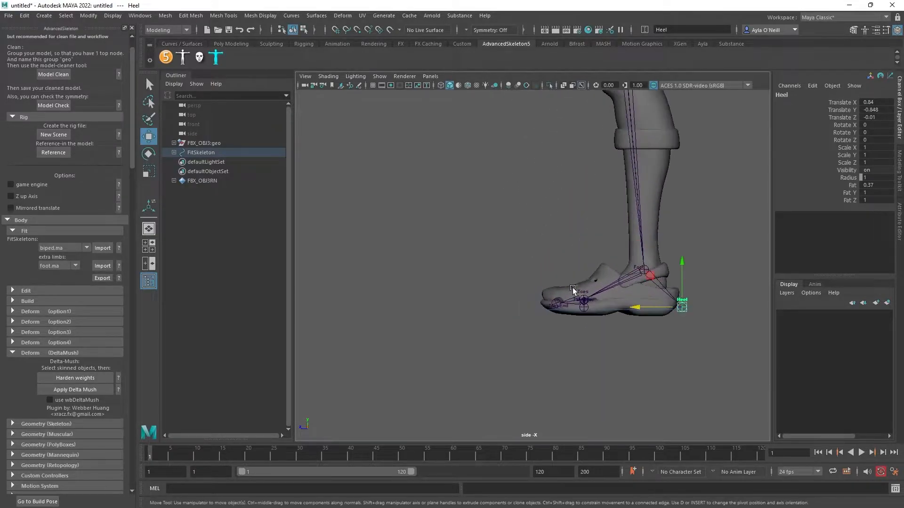
pyautogui.keyDown('alt'); pyautogui.moveTo(534, 292); pyautogui.dragTo(525, 287, button='middle'); pyautogui.keyUp('alt')
pyautogui.click(564, 338)
pyautogui.moveTo(537, 327); pyautogui.dragTo(500, 318)
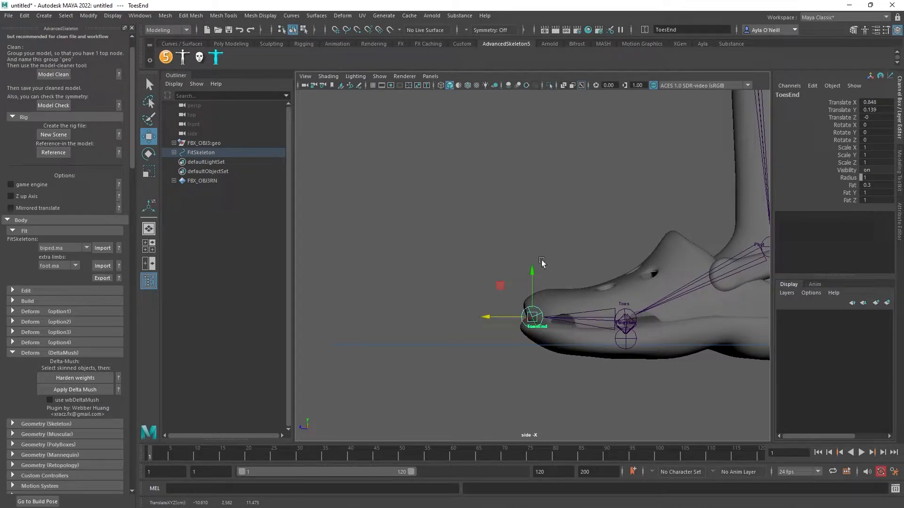
# Move the FootSideOuter joint to about Translate X 0.376, Y -0.124 and FootSideInner to about X 0.709, Y -0.079 in the perspective view
pyautogui.press('space')
pyautogui.keyDown('alt'); pyautogui.moveTo(591, 163); pyautogui.dragTo(611, 197); pyautogui.keyUp('alt')
pyautogui.press('space')
pyautogui.keyDown('alt'); pyautogui.moveTo(559, 314); pyautogui.dragTo(613, 259, button='middle'); pyautogui.keyUp('alt')
pyautogui.scroll(5, 613, 259)
pyautogui.keyDown('alt'); pyautogui.moveTo(617, 221); pyautogui.dragTo(593, 401, button='middle'); pyautogui.keyUp('alt')
pyautogui.click(545, 294)
pyautogui.click(564, 296)
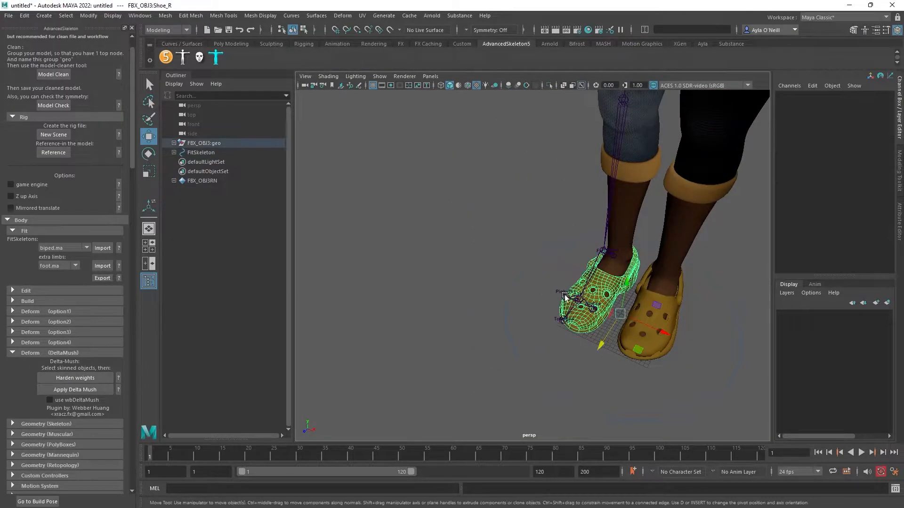
pyautogui.click(558, 306)
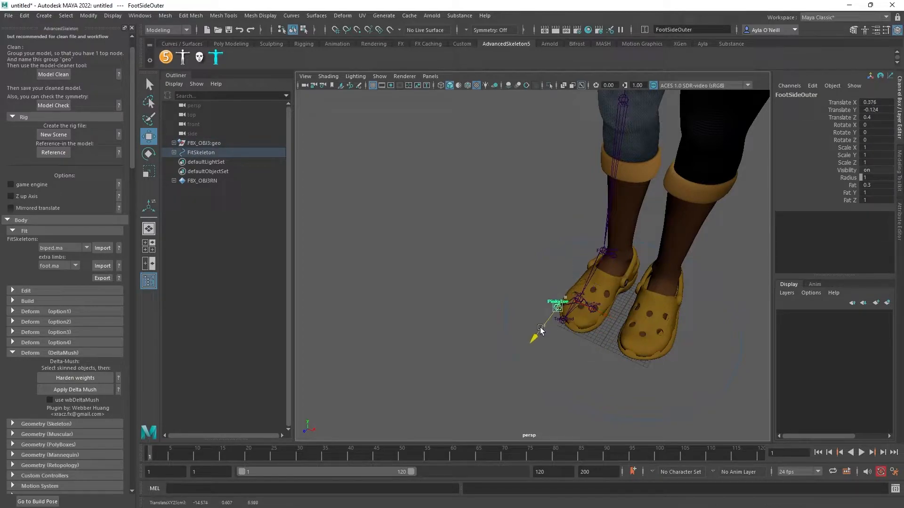
pyautogui.click(592, 309)
pyautogui.moveTo(576, 332); pyautogui.dragTo(603, 333)
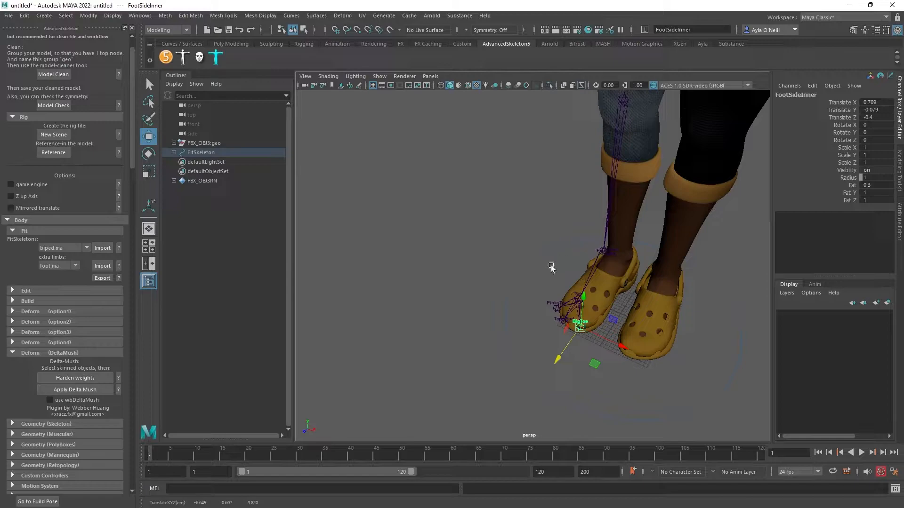
# Shift the Ankle joint sideways toward the centre of the shoe, to about Translate Z -0.303
pyautogui.keyDown('alt'); pyautogui.moveTo(555, 266); pyautogui.dragTo(581, 256); pyautogui.keyUp('alt')
pyautogui.click(548, 285)
pyautogui.moveTo(578, 288); pyautogui.dragTo(583, 289)
# Adjust the Knee joint's height and sideways position from the front so it sits centred in the knee
pyautogui.keyDown('alt'); pyautogui.moveTo(573, 321); pyautogui.dragTo(601, 302); pyautogui.keyUp('alt')
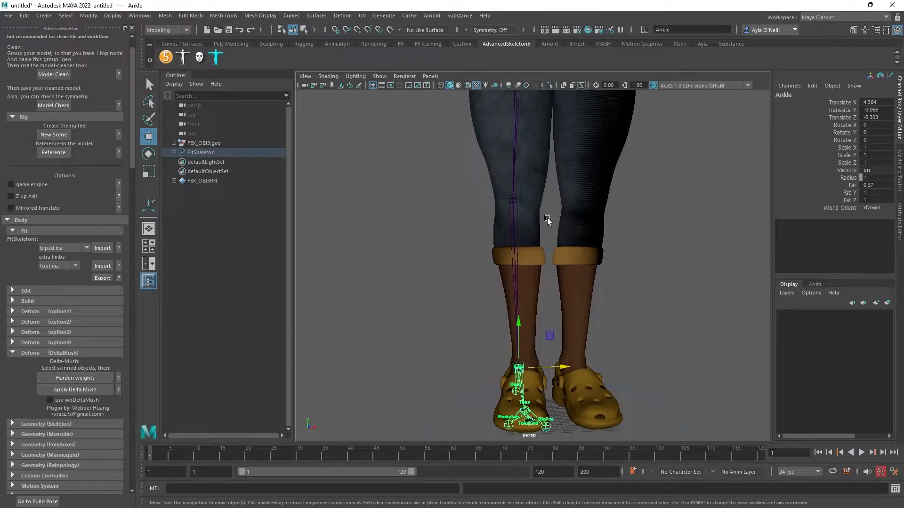
pyautogui.click(513, 199)
pyautogui.moveTo(514, 197); pyautogui.dragTo(515, 157)
pyautogui.moveTo(546, 201); pyautogui.dragTo(549, 203)
# Centre the Ankle joint in the lower leg by moving it sideways to about Translate Z -0.336, together with the foot joints
pyautogui.click(519, 370)
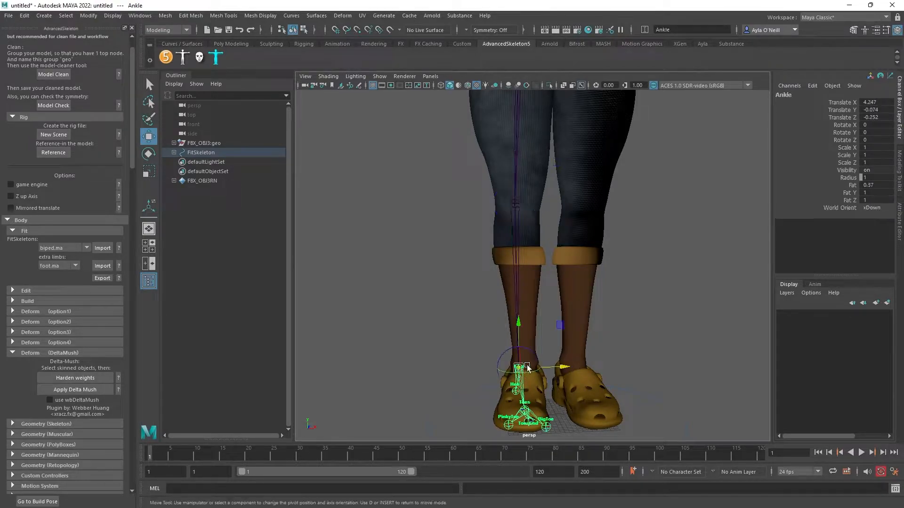
pyautogui.moveTo(557, 368); pyautogui.dragTo(562, 368)
pyautogui.hotkey('ctrl', 'z')
pyautogui.press('d')
pyautogui.keyDown('alt'); pyautogui.moveTo(494, 378); pyautogui.dragTo(654, 366); pyautogui.keyUp('alt')
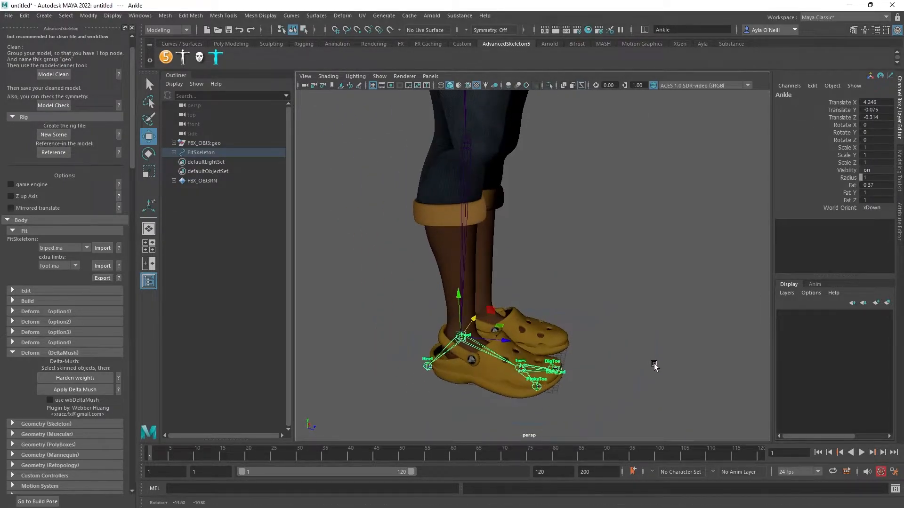
pyautogui.click(522, 368)
pyautogui.moveTo(544, 370); pyautogui.dragTo(611, 374)
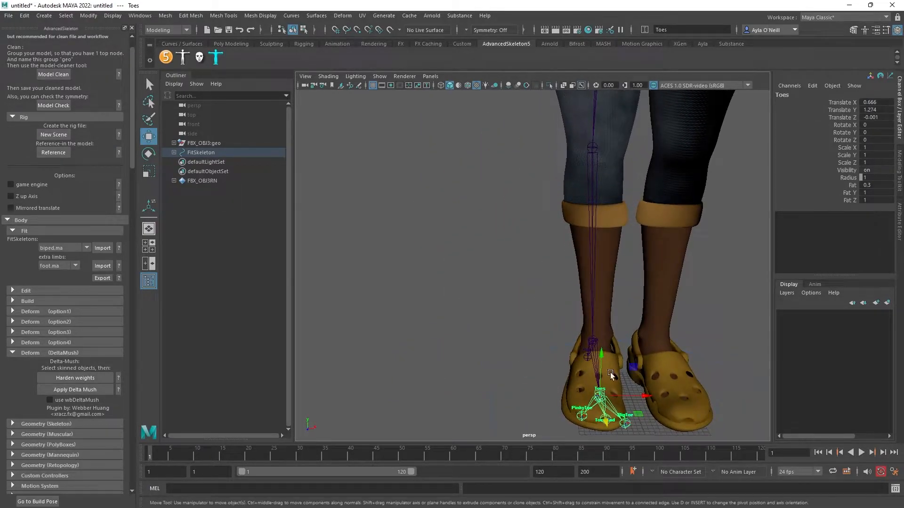
pyautogui.click(592, 341)
pyautogui.moveTo(613, 340); pyautogui.dragTo(614, 340)
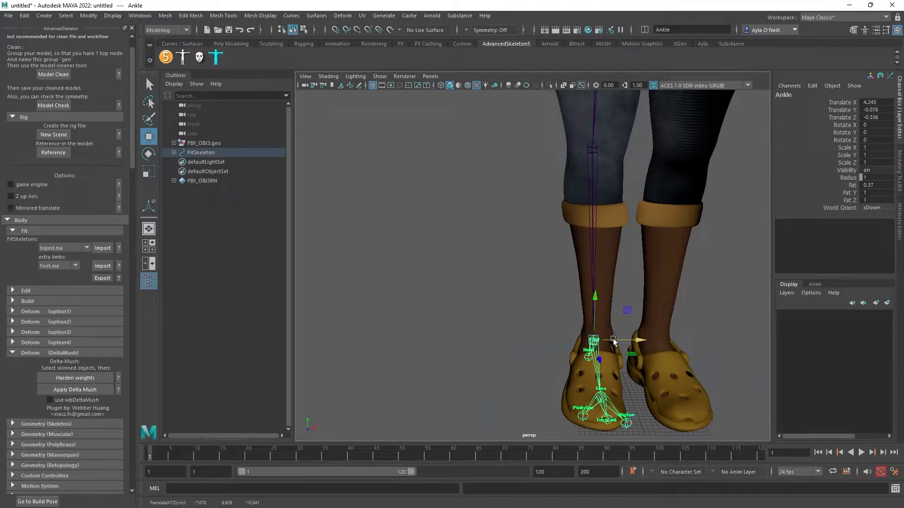
# Examine how the skeleton lines up with the character's hips, torso, arms and hands
pyautogui.scroll(-3, 637, 275)
pyautogui.keyDown('alt'); pyautogui.moveTo(635, 202); pyautogui.dragTo(612, 355, button='middle'); pyautogui.keyUp('alt')
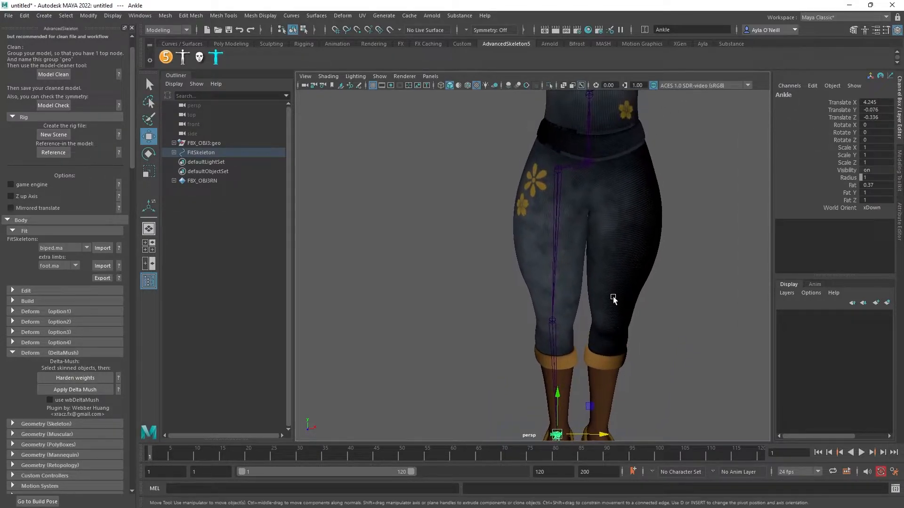
pyautogui.keyDown('alt'); pyautogui.moveTo(614, 298); pyautogui.dragTo(604, 275); pyautogui.keyUp('alt')
pyautogui.keyDown('alt'); pyautogui.moveTo(611, 251); pyautogui.dragTo(637, 393, button='middle'); pyautogui.keyUp('alt')
pyautogui.keyDown('alt'); pyautogui.moveTo(643, 267); pyautogui.dragTo(651, 318, button='middle'); pyautogui.keyUp('alt')
pyautogui.scroll(-2, 636, 316)
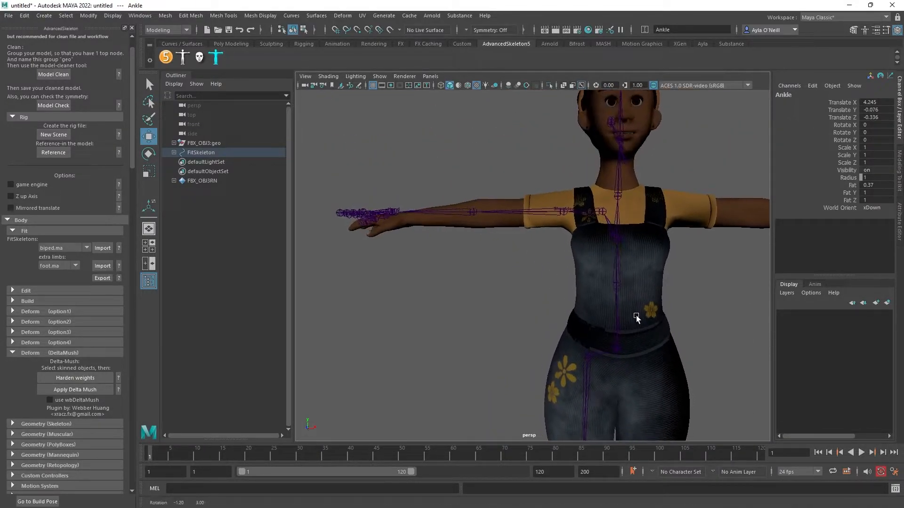
pyautogui.keyDown('alt'); pyautogui.moveTo(612, 270); pyautogui.dragTo(625, 287); pyautogui.keyUp('alt')
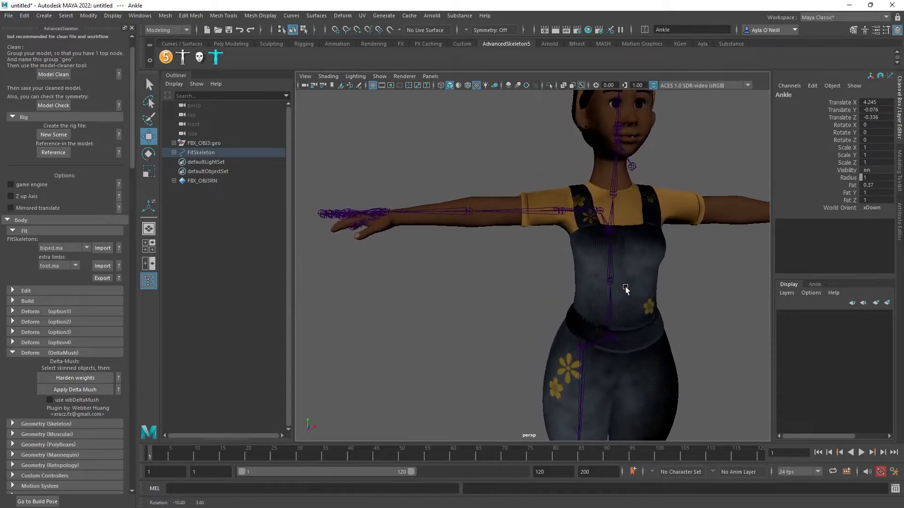
pyautogui.scroll(-3, 625, 287)
pyautogui.keyDown('alt'); pyautogui.moveTo(580, 204); pyautogui.dragTo(573, 191, button='middle'); pyautogui.keyUp('alt')
pyautogui.click(566, 210)
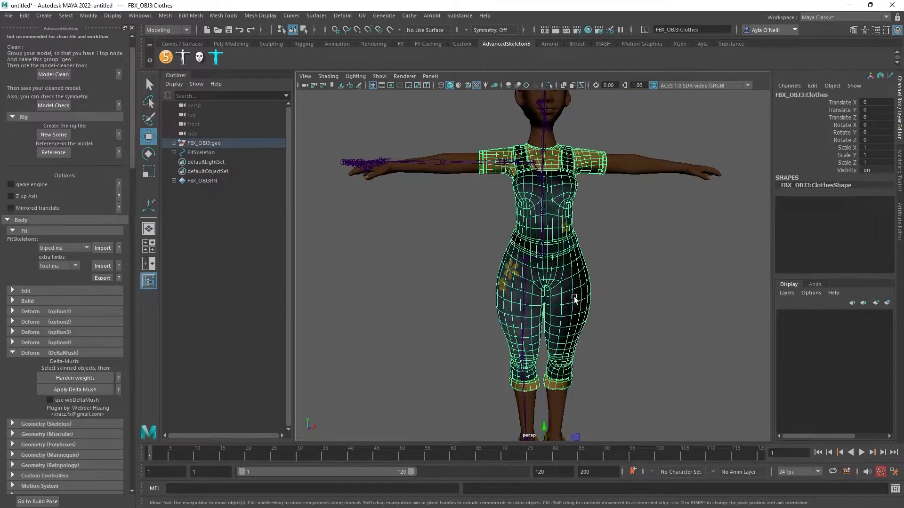
pyautogui.click(659, 220)
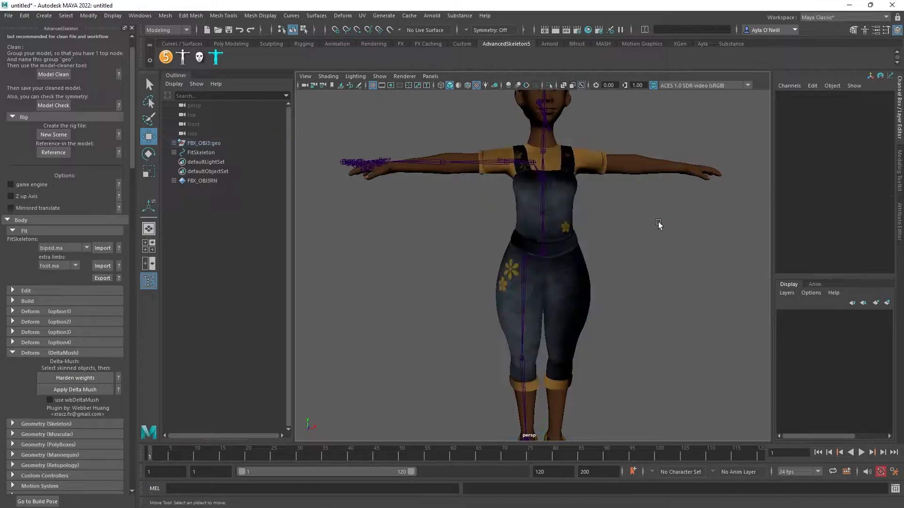
# Create a new display layer and name it Girl
pyautogui.click(875, 303)
pyautogui.doubleClick(838, 314)
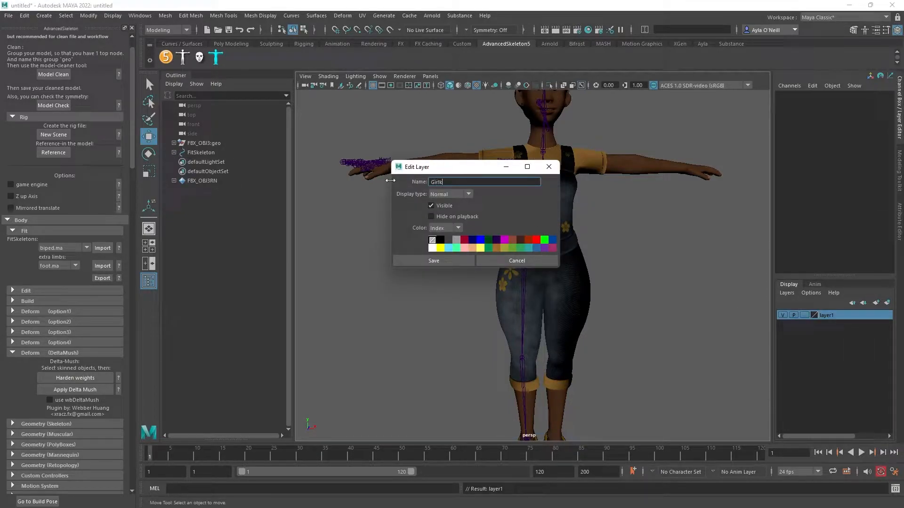
pyautogui.write('Girl')
pyautogui.click(470, 261)
# Add all meshes under FBX_OBJ3:geo, from Eyelashes through Body, to the Girl display layer
pyautogui.click(192, 143)
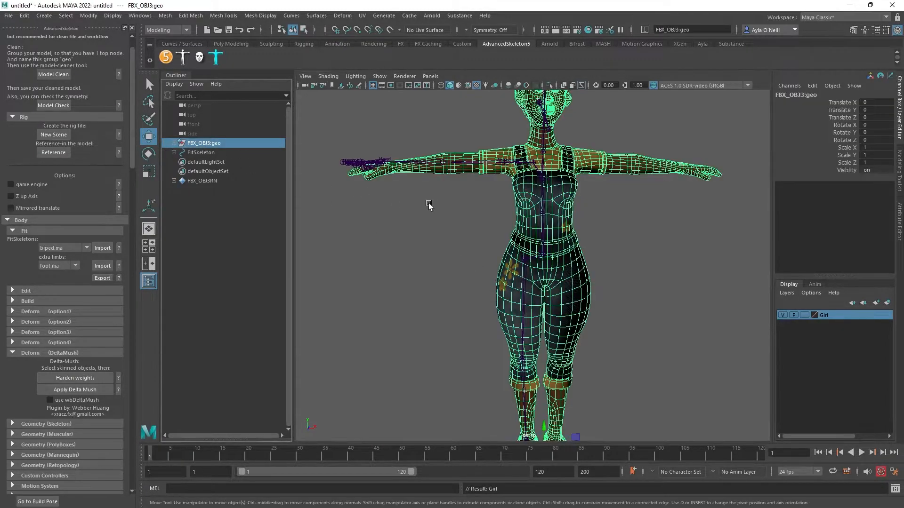
pyautogui.scroll(-4, 428, 202)
pyautogui.click(174, 143)
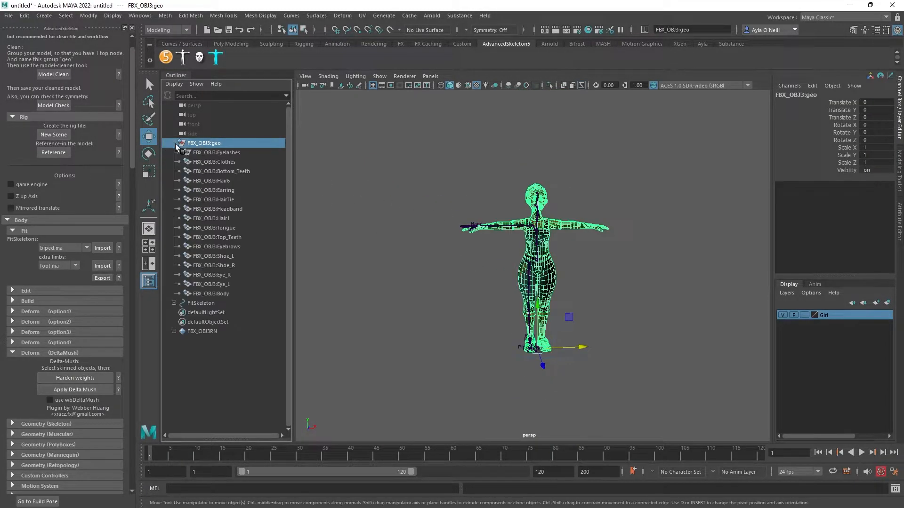
pyautogui.click(209, 152)
pyautogui.keyDown('shift'); pyautogui.click(219, 293); pyautogui.keyUp('shift')
pyautogui.rightClick(843, 315)
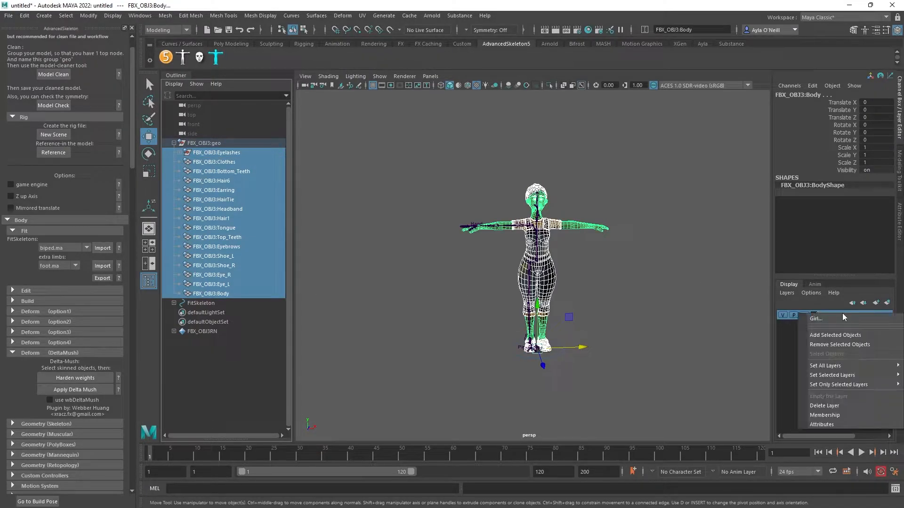
pyautogui.click(820, 335)
# Set the Girl layer's display type to Reference and clear the selection
pyautogui.click(806, 315)
pyautogui.click(806, 315)
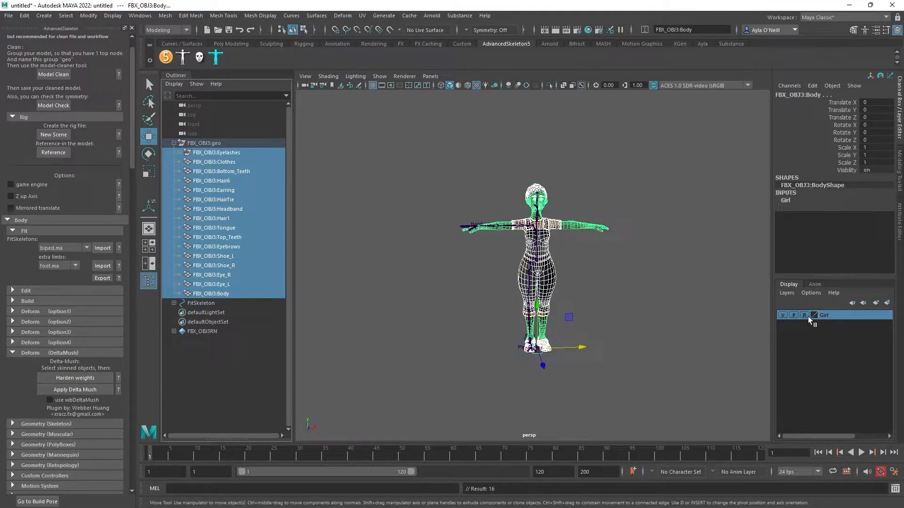
pyautogui.click(623, 287)
pyautogui.scroll(5, 581, 210)
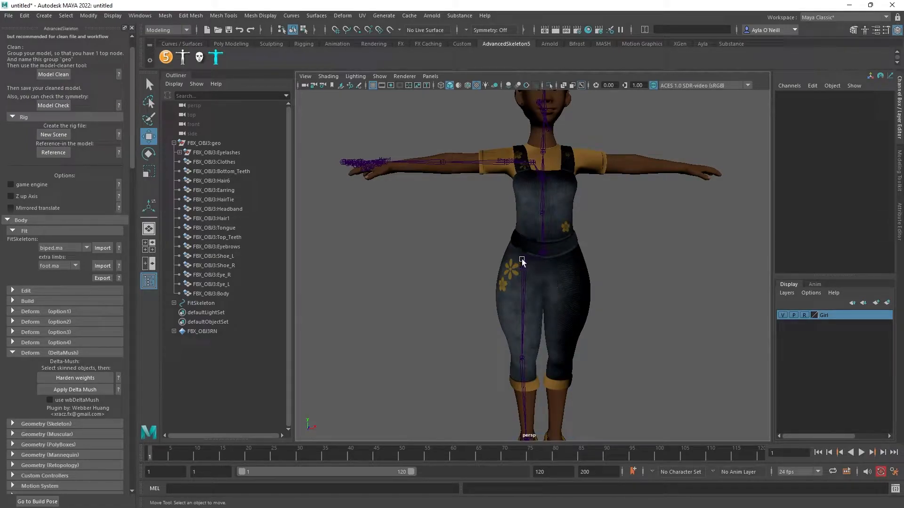
pyautogui.keyDown('alt'); pyautogui.moveTo(503, 259); pyautogui.dragTo(563, 278); pyautogui.keyUp('alt')
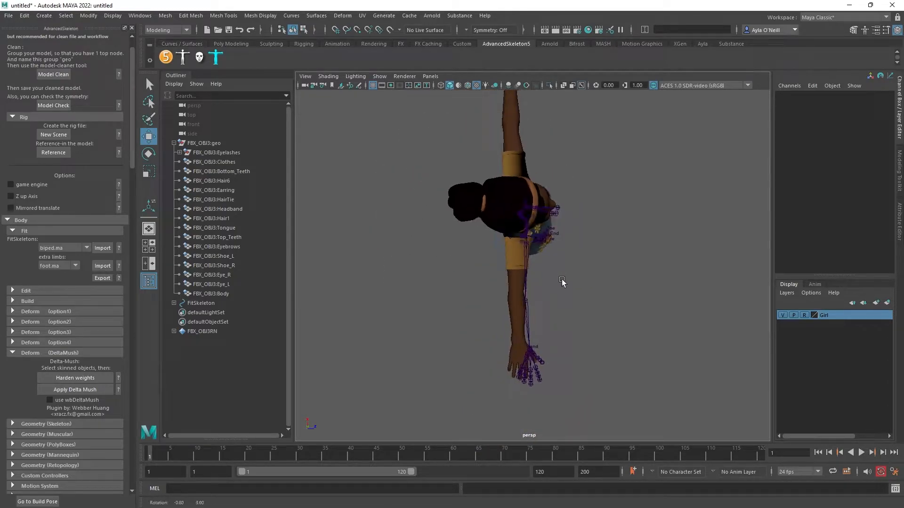
# In the top view, move the Wrist joint onto the centreline of the character's hand
pyautogui.press('space')
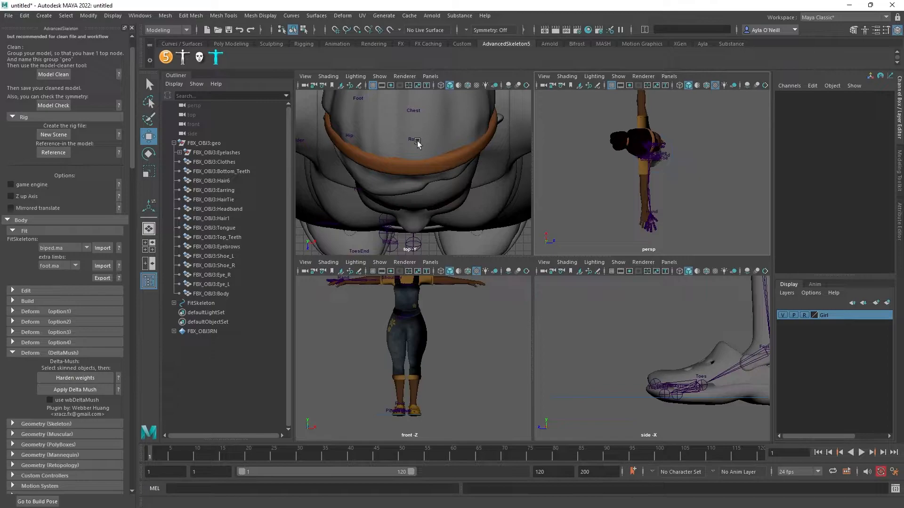
pyautogui.press('space')
pyautogui.scroll(-5, 414, 207)
pyautogui.keyDown('alt'); pyautogui.moveTo(386, 216); pyautogui.dragTo(544, 262, button='middle'); pyautogui.keyUp('alt')
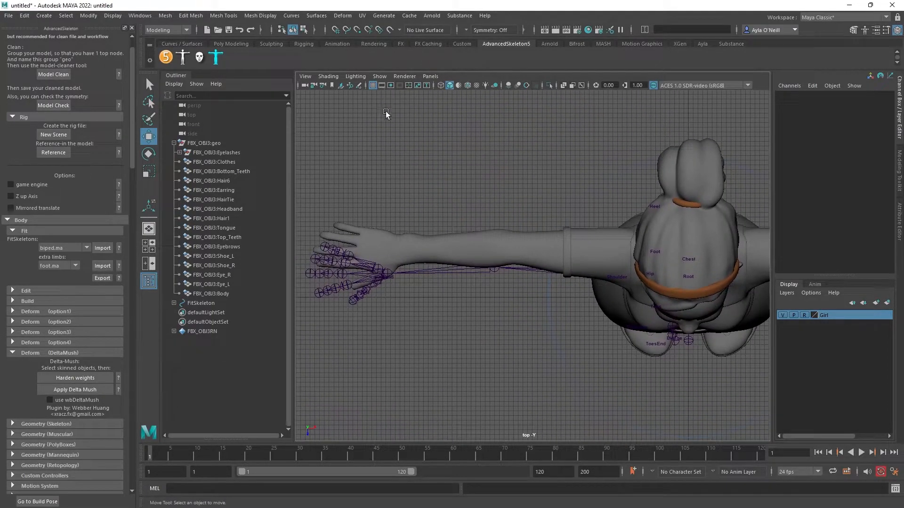
pyautogui.click(391, 273)
pyautogui.moveTo(384, 298); pyautogui.dragTo(387, 272)
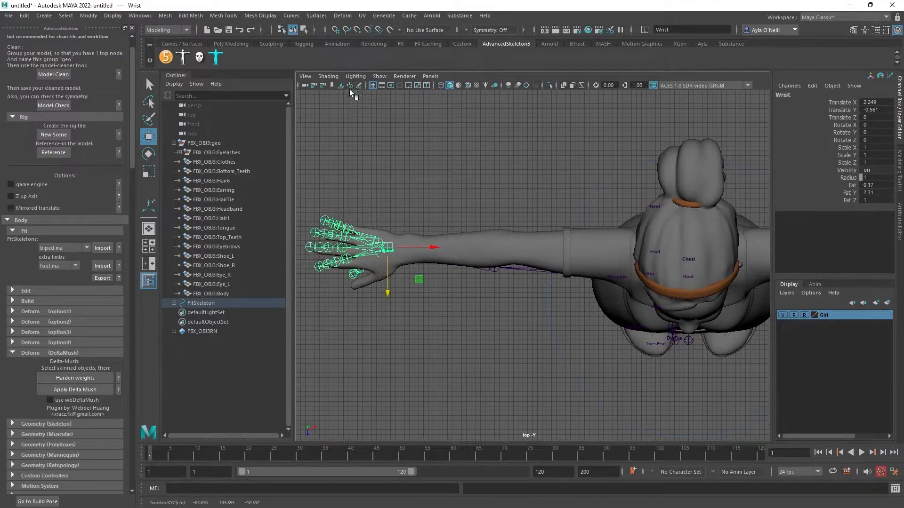
# Make the joints show through the mesh in the top view and move the Elbow joint to the middle of the arm
pyautogui.click(331, 76)
pyautogui.click(357, 180)
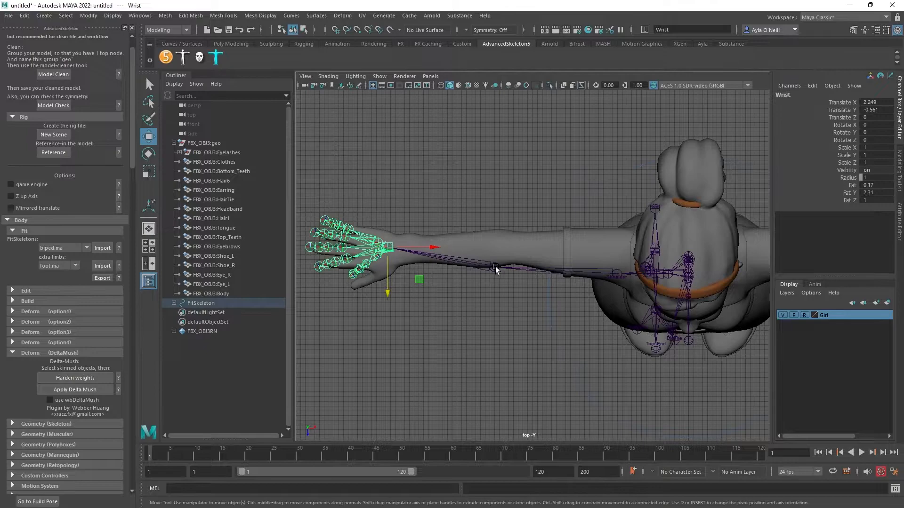
pyautogui.click(495, 268)
pyautogui.moveTo(497, 293); pyautogui.dragTo(543, 245)
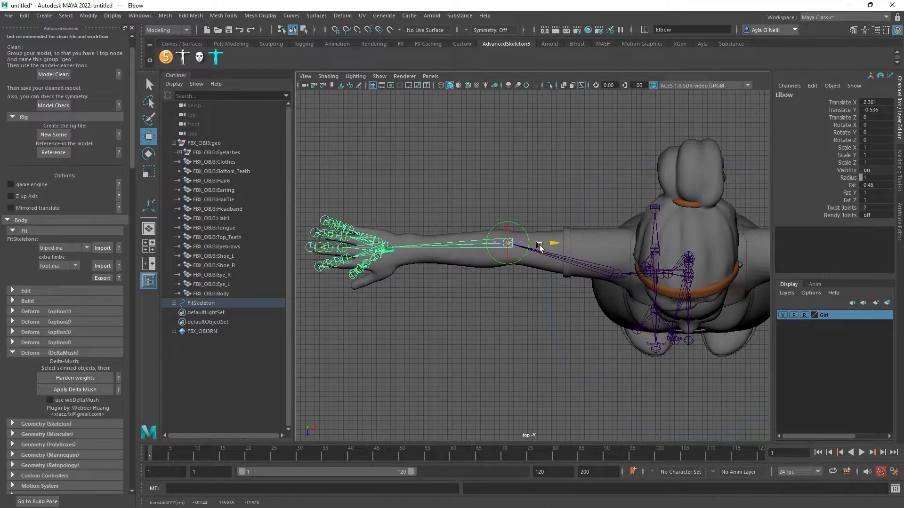
# Shift the Wrist joint toward the elbow and centre it in the character's wrist
pyautogui.click(388, 248)
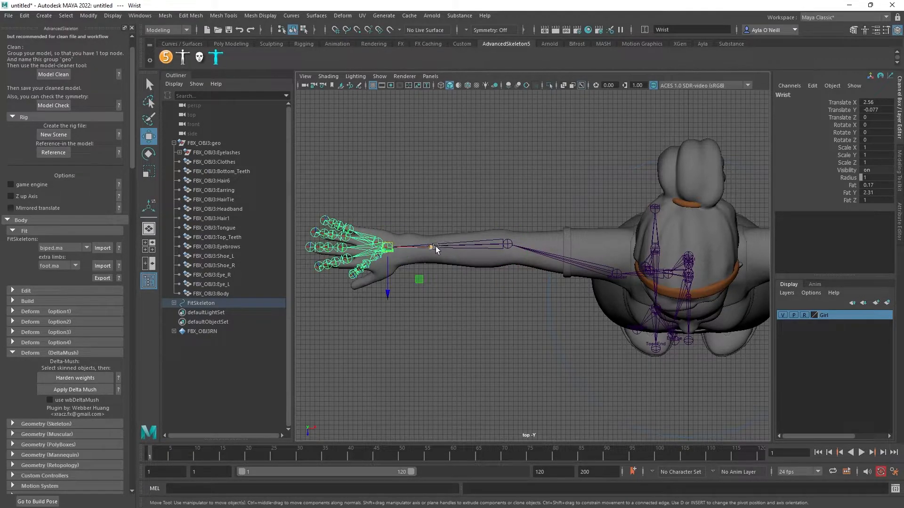
pyautogui.moveTo(433, 246); pyautogui.dragTo(451, 248)
pyautogui.click(404, 285)
pyautogui.moveTo(404, 282); pyautogui.dragTo(404, 285)
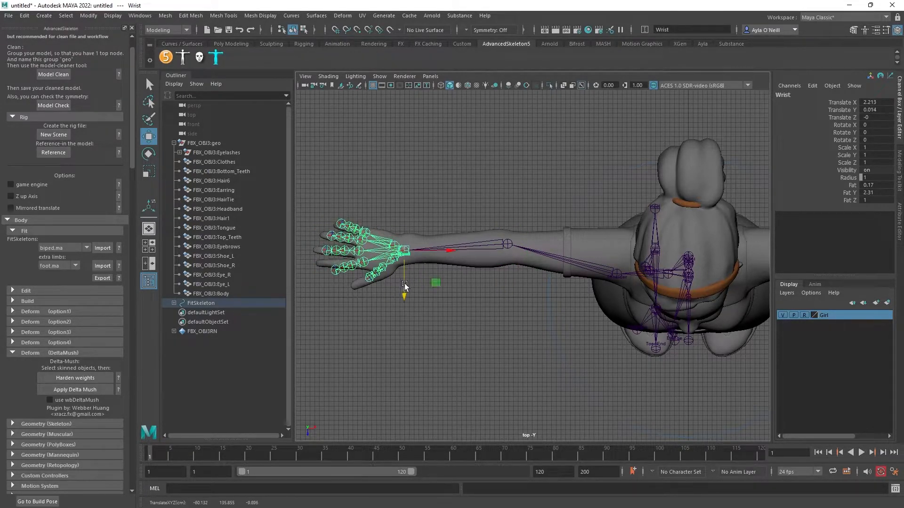
pyautogui.moveTo(435, 250); pyautogui.dragTo(433, 251)
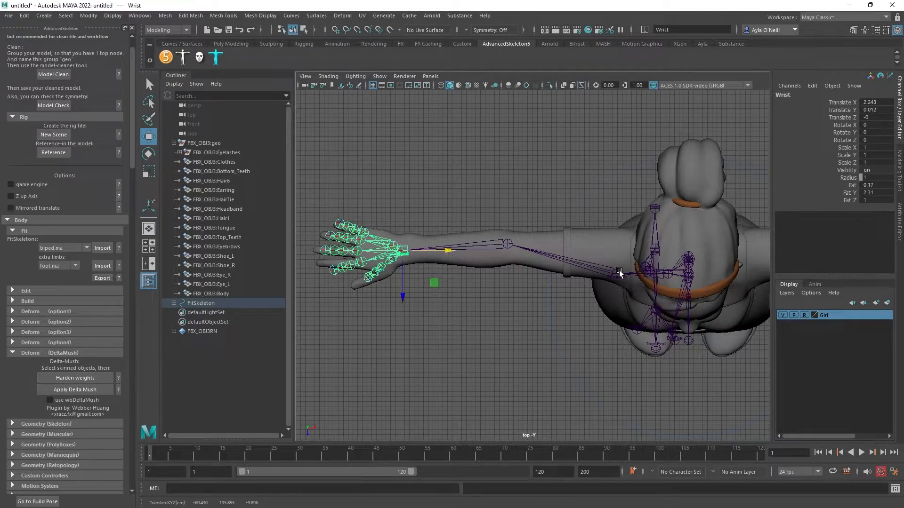
# Move the Shoulder joint back so it lines up with the centre of the upper arm in the top view
pyautogui.click(617, 272)
pyautogui.press('d')
pyautogui.moveTo(617, 318); pyautogui.dragTo(617, 299)
pyautogui.scroll(-1, 682, 335)
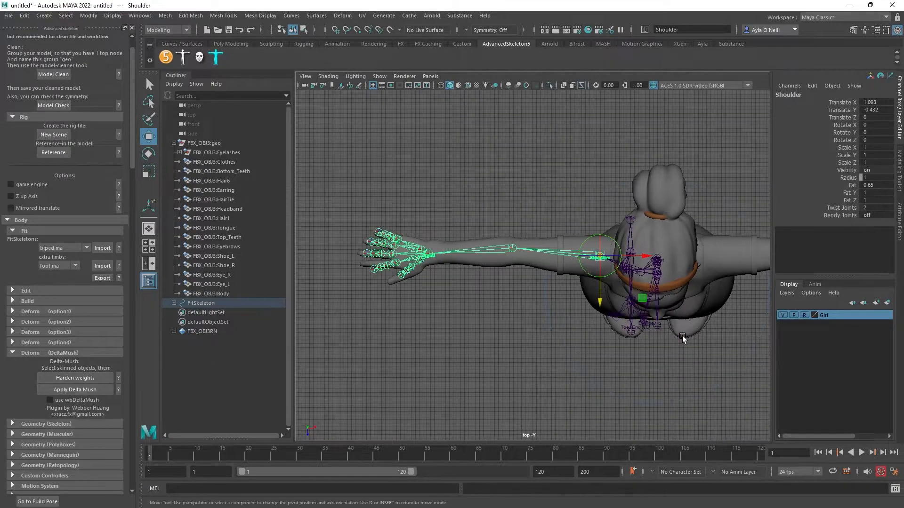
pyautogui.scroll(-1, 666, 309)
# In the perspective view, move the Head and Neck joints back to the middle of the character's neck
pyautogui.press('space')
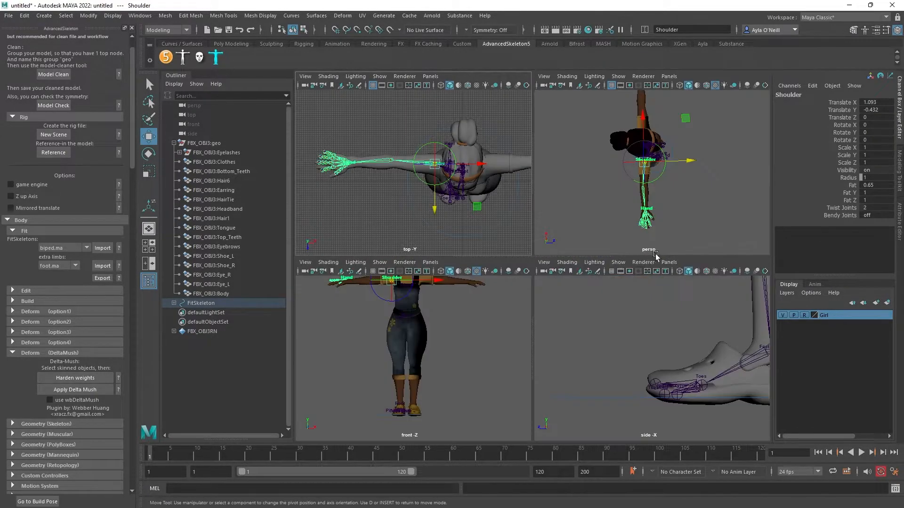
pyautogui.keyDown('alt'); pyautogui.moveTo(681, 210); pyautogui.dragTo(699, 209); pyautogui.keyUp('alt')
pyautogui.press('space')
pyautogui.scroll(3, 588, 296)
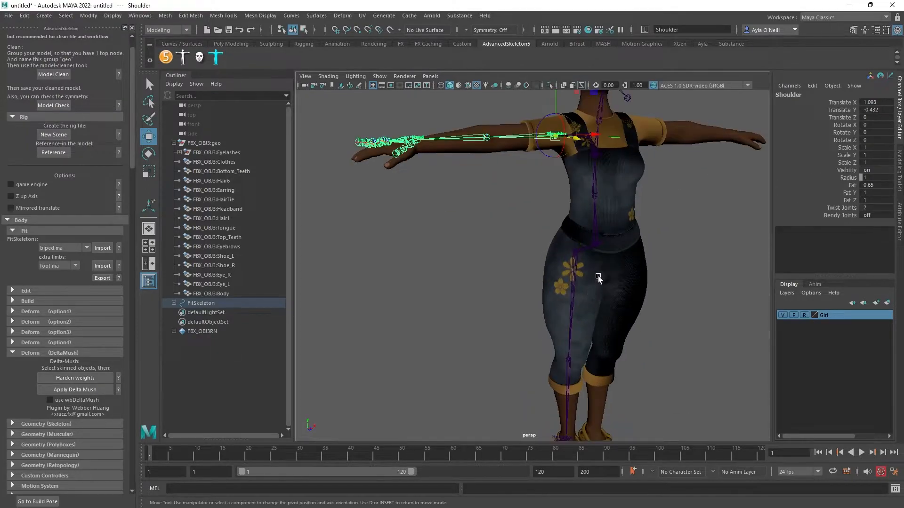
pyautogui.keyDown('alt'); pyautogui.moveTo(598, 276); pyautogui.dragTo(589, 232, button='middle'); pyautogui.keyUp('alt')
pyautogui.keyDown('alt'); pyautogui.moveTo(588, 232); pyautogui.dragTo(558, 238); pyautogui.keyUp('alt')
pyautogui.keyDown('alt'); pyautogui.moveTo(585, 219); pyautogui.dragTo(555, 296, button='middle'); pyautogui.keyUp('alt')
pyautogui.keyDown('alt'); pyautogui.moveTo(577, 258); pyautogui.dragTo(593, 322); pyautogui.keyUp('alt')
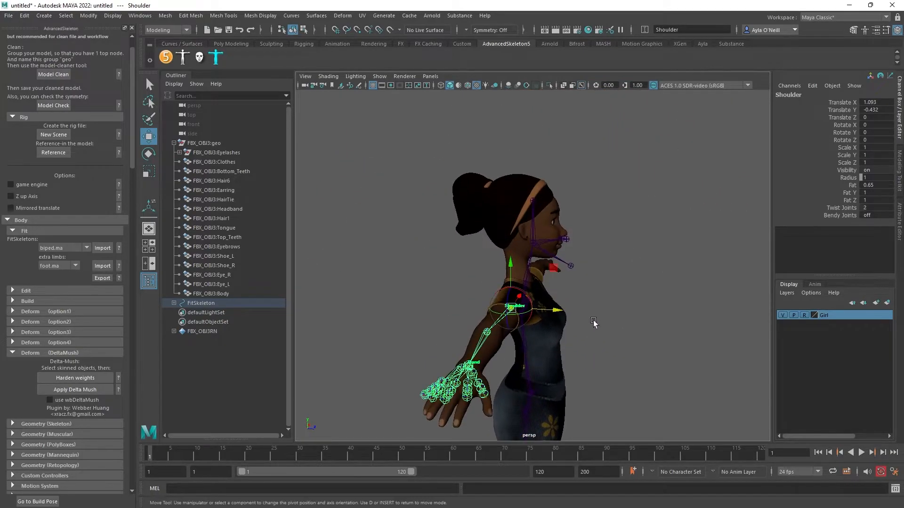
pyautogui.scroll(8, 592, 320)
pyautogui.keyDown('alt'); pyautogui.moveTo(576, 283); pyautogui.dragTo(574, 351, button='middle'); pyautogui.keyUp('alt')
pyautogui.scroll(-3, 574, 315)
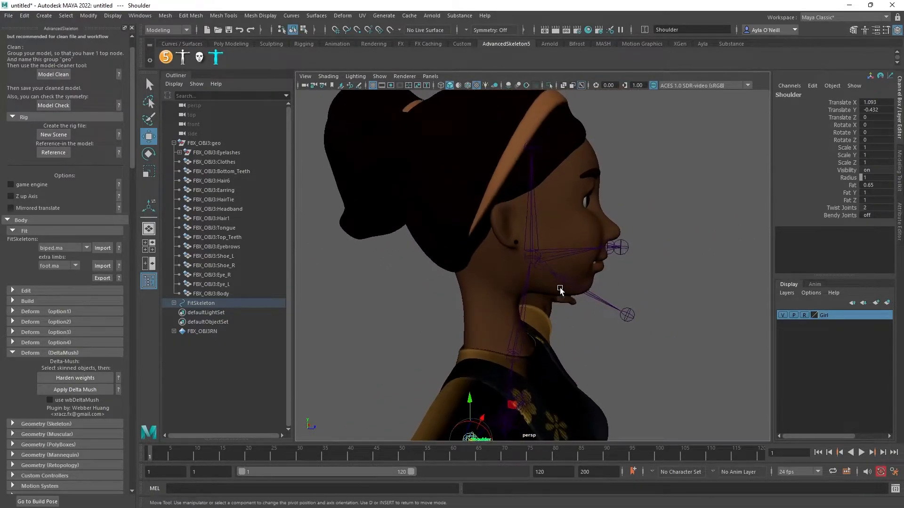
pyautogui.click(530, 145)
pyautogui.click(537, 258)
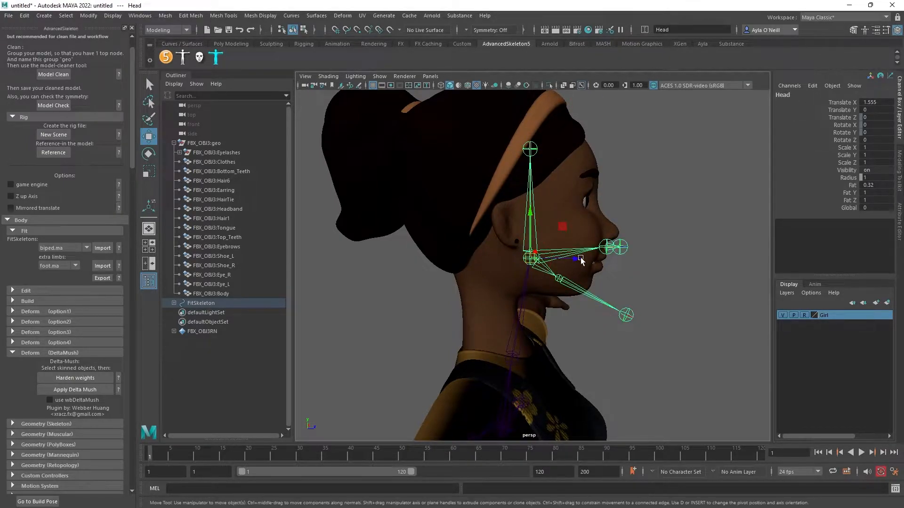
pyautogui.moveTo(576, 260); pyautogui.dragTo(530, 360)
pyautogui.click(511, 360)
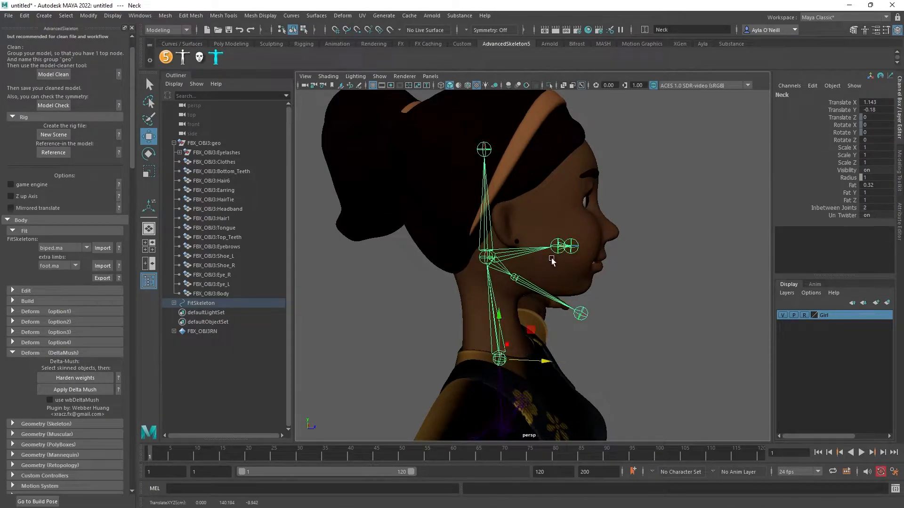
# Position the Eye joint at the character's eye and raise the HeadEnd joint just above the top of the head
pyautogui.click(557, 246)
pyautogui.moveTo(559, 231); pyautogui.dragTo(602, 206)
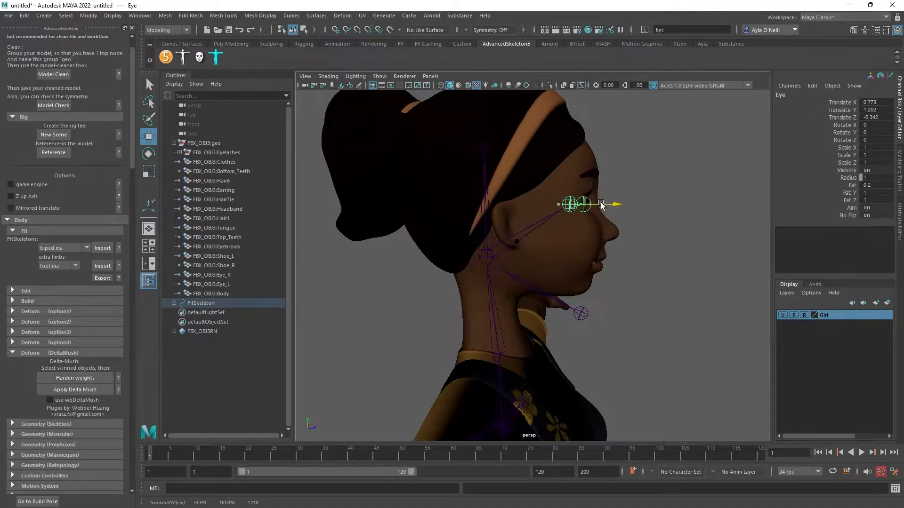
pyautogui.click(485, 149)
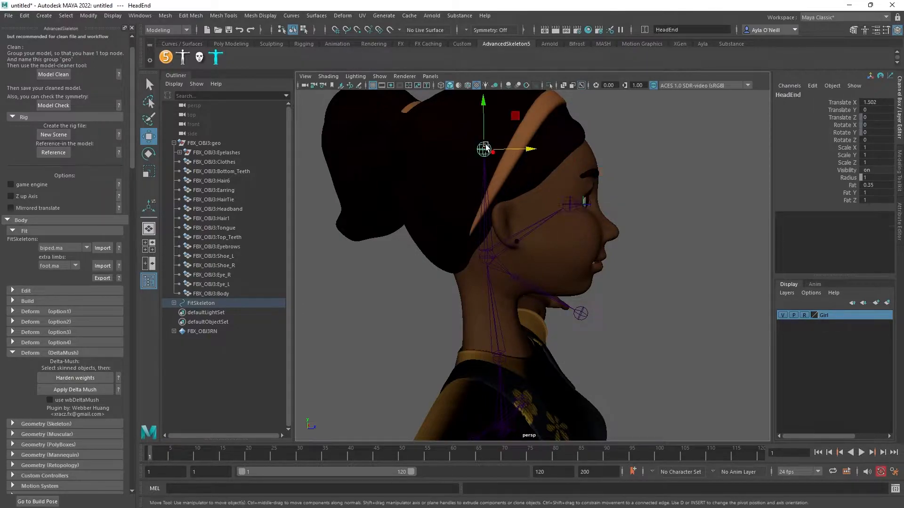
pyautogui.scroll(-3, 492, 155)
pyautogui.moveTo(500, 146); pyautogui.dragTo(498, 89)
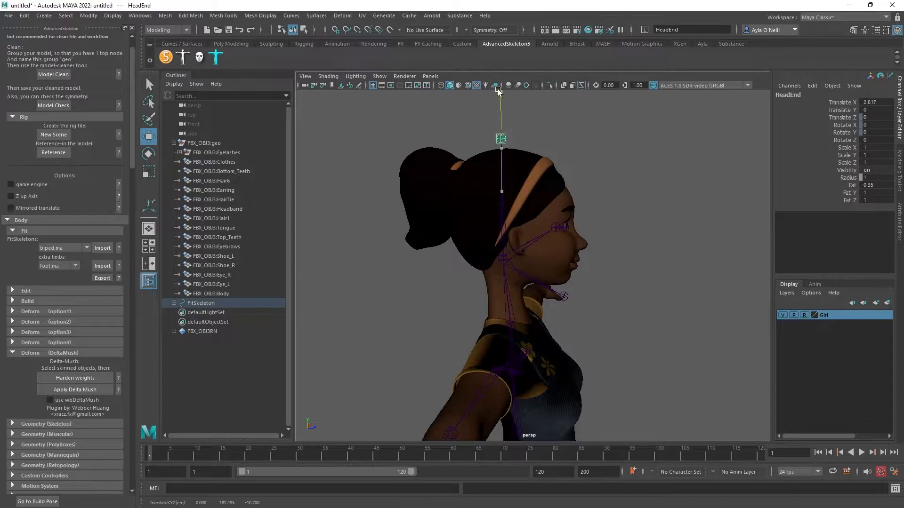
# Raise the Jaw joint and place the JawEnd joint at the character's chin, undoing the accidental extra move
pyautogui.click(521, 273)
pyautogui.moveTo(520, 249); pyautogui.dragTo(519, 239)
pyautogui.click(564, 286)
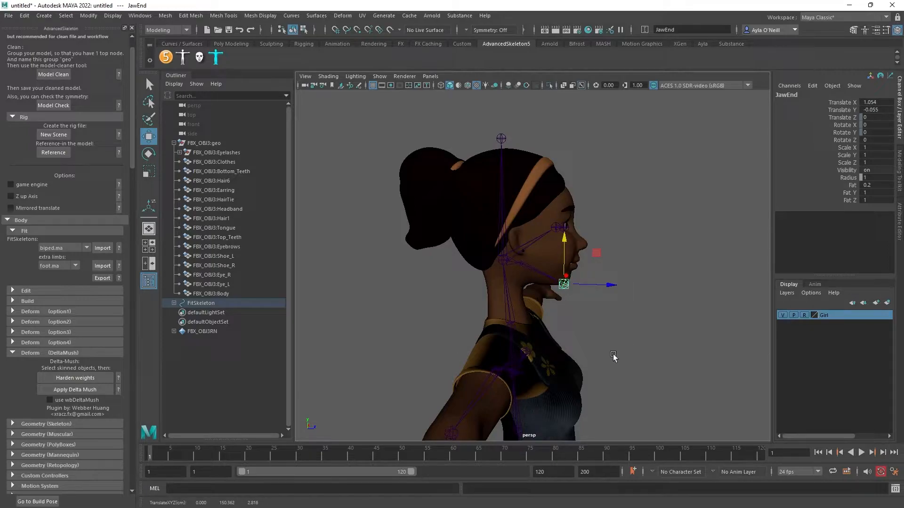
pyautogui.moveTo(614, 358); pyautogui.dragTo(639, 345, button='middle')
pyautogui.hotkey('ctrl', 'z')
# Raise the Scapula joint to shoulder height and adjust it together with the Shoulder joint to fit the shoulder
pyautogui.keyDown('alt'); pyautogui.moveTo(615, 360); pyautogui.dragTo(488, 367); pyautogui.keyUp('alt')
pyautogui.keyDown('alt'); pyautogui.moveTo(573, 360); pyautogui.dragTo(537, 327); pyautogui.keyUp('alt')
pyautogui.click(537, 325)
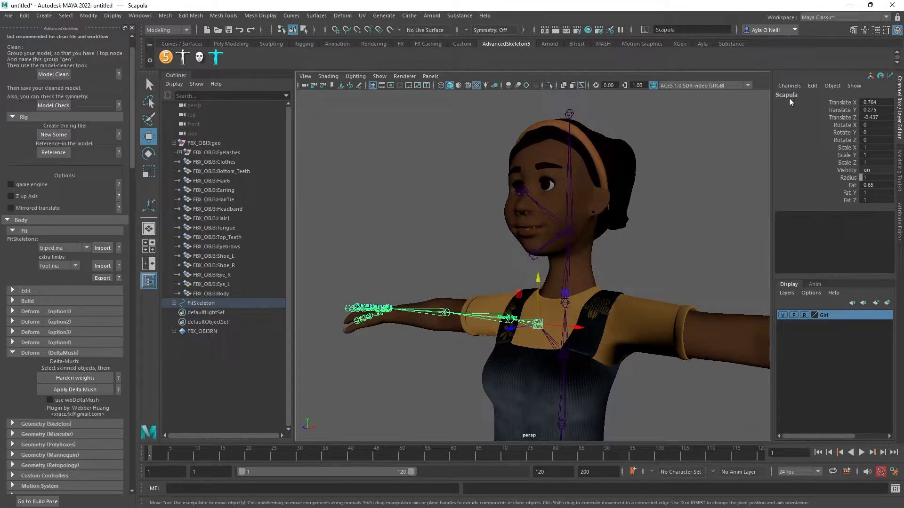
pyautogui.keyDown('alt'); pyautogui.moveTo(597, 269); pyautogui.dragTo(643, 288); pyautogui.keyUp('alt')
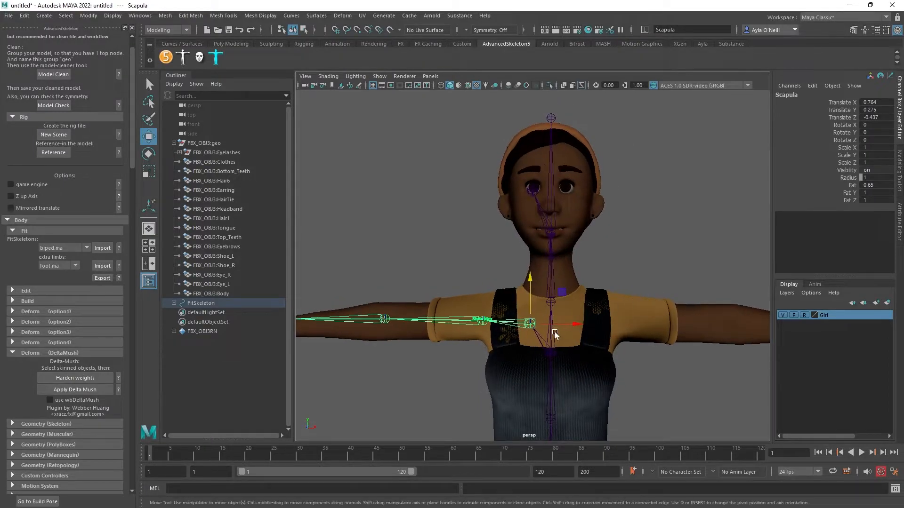
pyautogui.moveTo(530, 307)
pyautogui.mouseDown()
pyautogui.moveTo(520, 292)
pyautogui.moveTo(523, 313)
pyautogui.mouseUp()
pyautogui.click(481, 309)
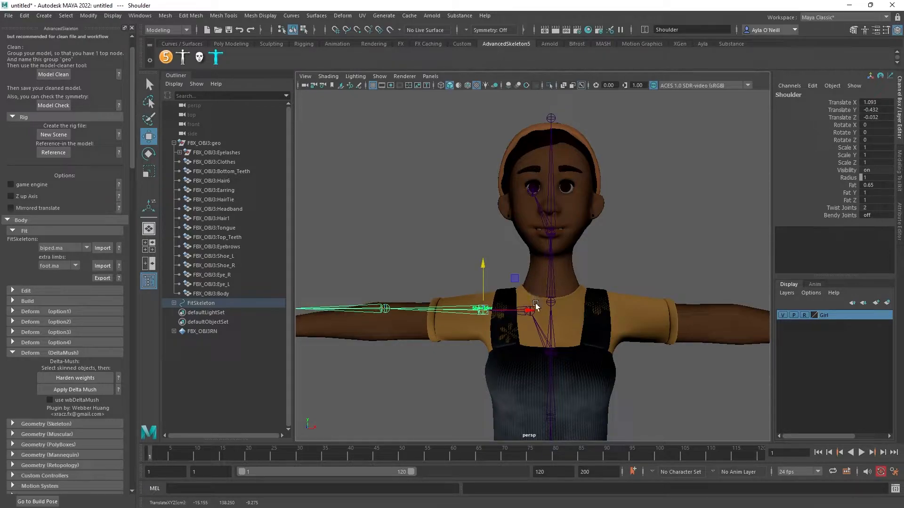
pyautogui.click(535, 303)
pyautogui.click(533, 308)
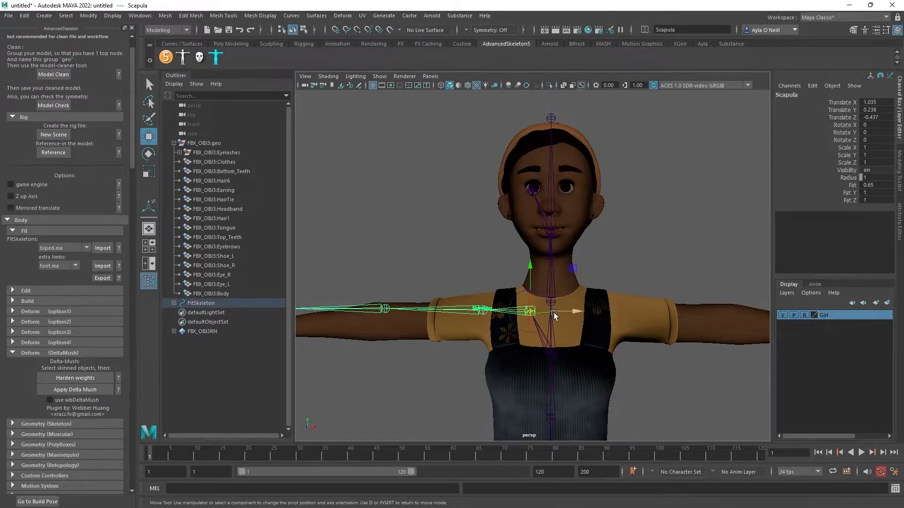
pyautogui.moveTo(574, 313); pyautogui.dragTo(531, 309)
pyautogui.click(481, 312)
# Adjust the heights of the Elbow and Wrist joints so they run through the middle of the arm
pyautogui.scroll(-3, 425, 290)
pyautogui.keyDown('alt'); pyautogui.moveTo(426, 300); pyautogui.dragTo(461, 283, button='middle'); pyautogui.keyUp('alt')
pyautogui.keyDown('alt'); pyautogui.moveTo(460, 282); pyautogui.dragTo(461, 299); pyautogui.keyUp('alt')
pyautogui.click(463, 279)
pyautogui.moveTo(464, 254); pyautogui.dragTo(464, 245)
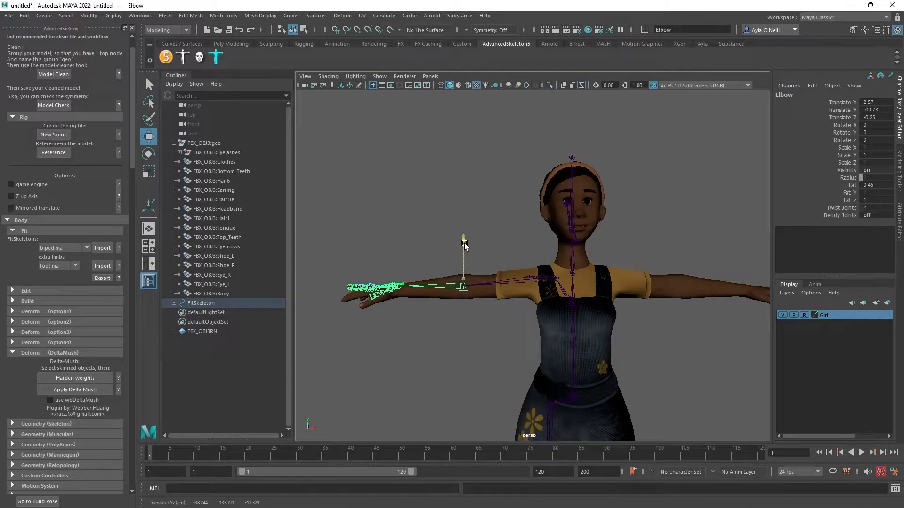
pyautogui.click(399, 284)
pyautogui.moveTo(401, 256); pyautogui.dragTo(396, 262)
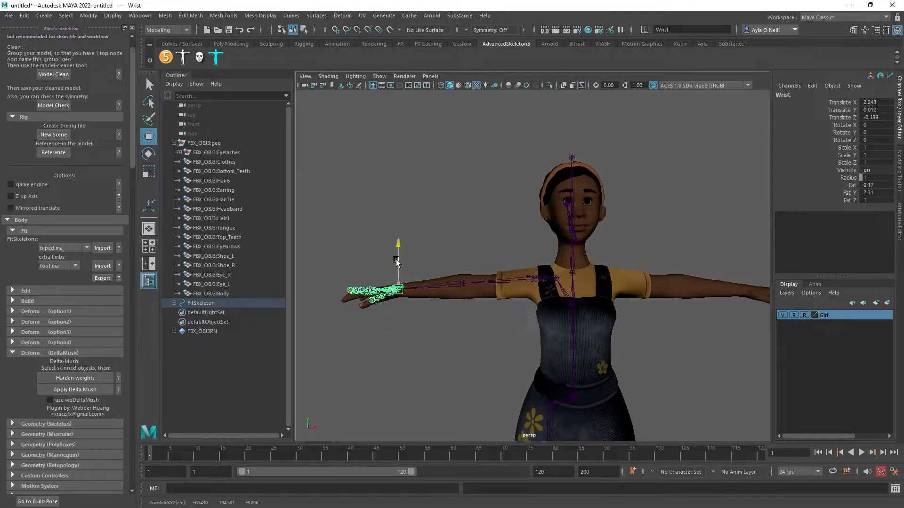
pyautogui.click(463, 283)
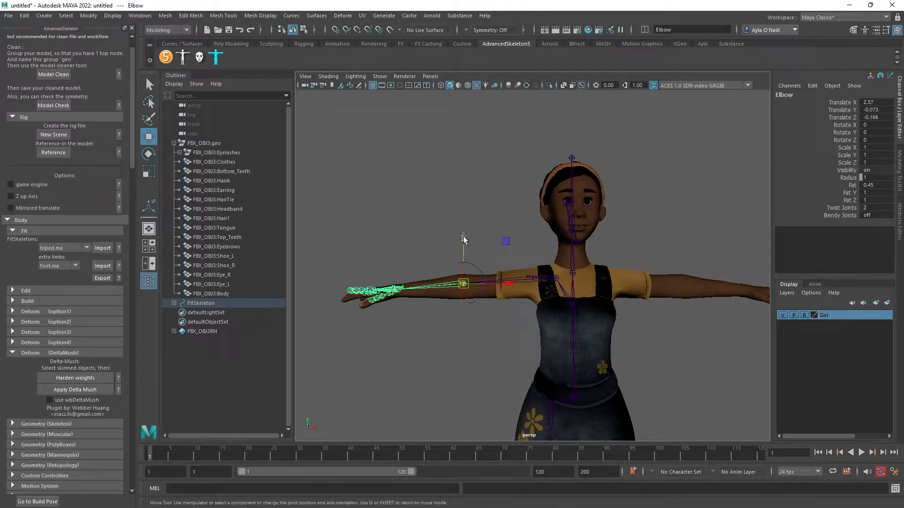
# Move the Hip joint slightly outward toward the middle of the character's thigh
pyautogui.scroll(-2, 549, 350)
pyautogui.press('space')
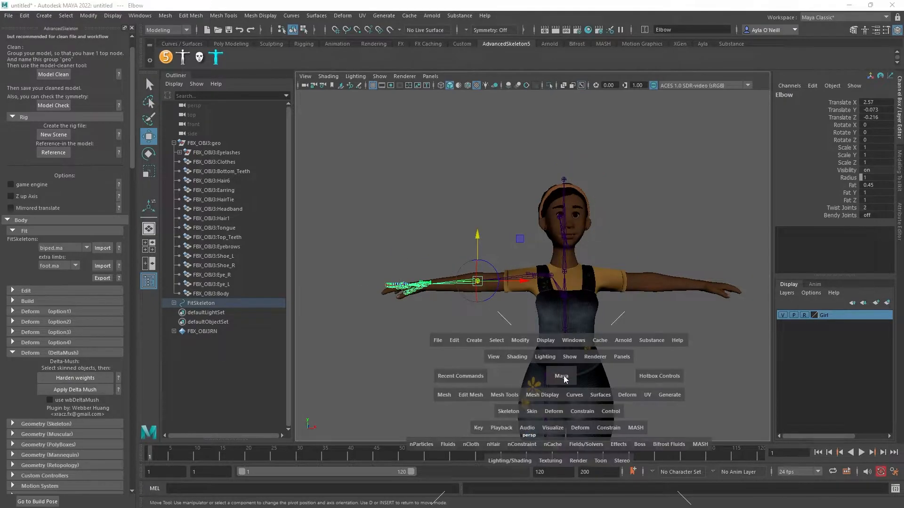
pyautogui.scroll(6, 532, 293)
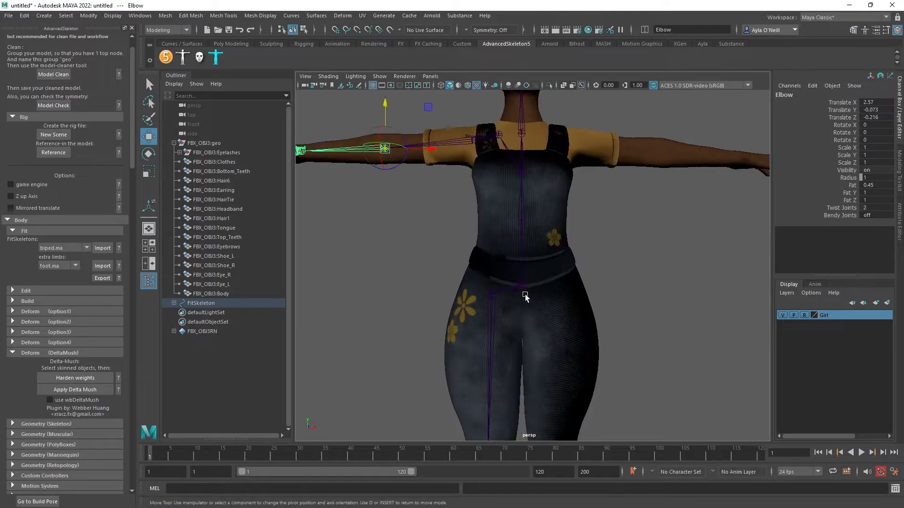
pyautogui.click(467, 309)
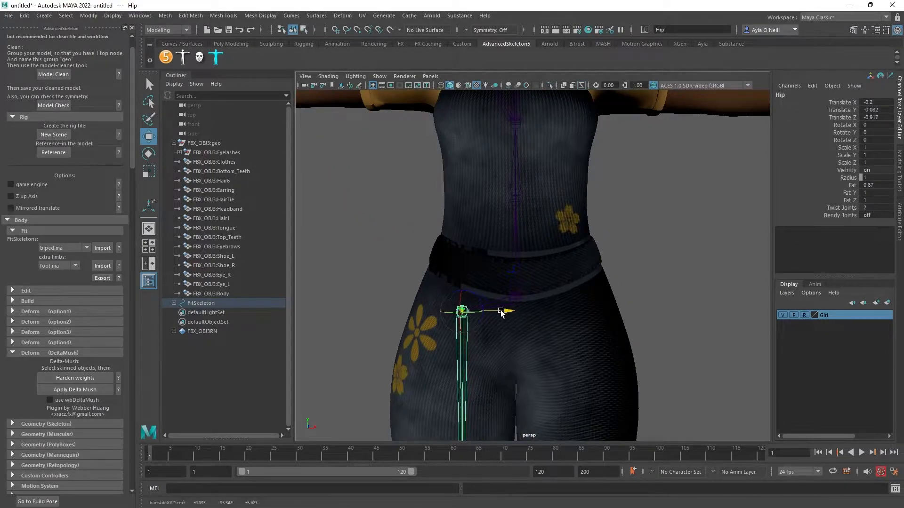
# Reposition the Toes joint sideways to centre it in the character's shoe, undoing the first attempt
pyautogui.keyDown('alt'); pyautogui.moveTo(536, 311); pyautogui.dragTo(552, 207, button='middle'); pyautogui.keyUp('alt')
pyautogui.keyDown('alt'); pyautogui.moveTo(616, 339); pyautogui.dragTo(555, 388, button='right'); pyautogui.keyUp('alt')
pyautogui.keyDown('alt'); pyautogui.moveTo(565, 395); pyautogui.dragTo(579, 280, button='middle'); pyautogui.keyUp('alt')
pyautogui.keyDown('alt'); pyautogui.moveTo(582, 339); pyautogui.dragTo(582, 373); pyautogui.keyUp('alt')
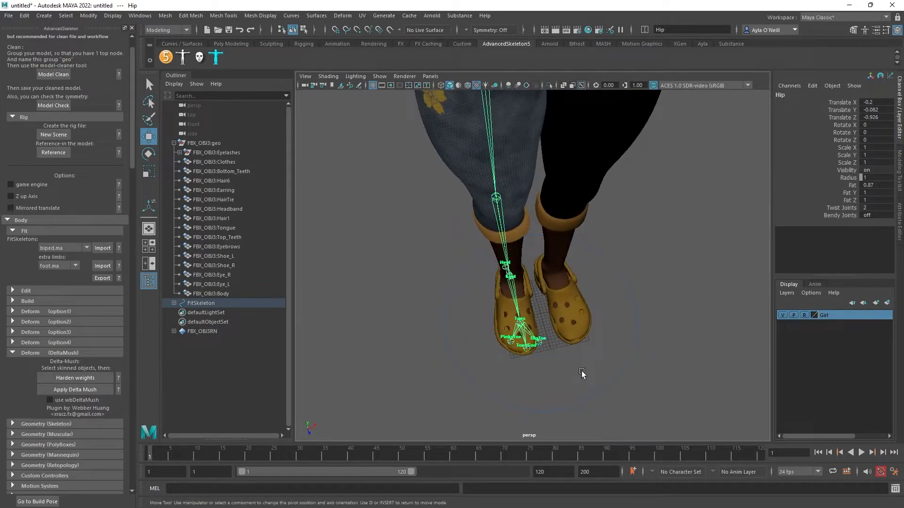
pyautogui.click(520, 323)
pyautogui.moveTo(549, 317); pyautogui.dragTo(552, 321)
pyautogui.hotkey('ctrl', 'z')
pyautogui.press('d')
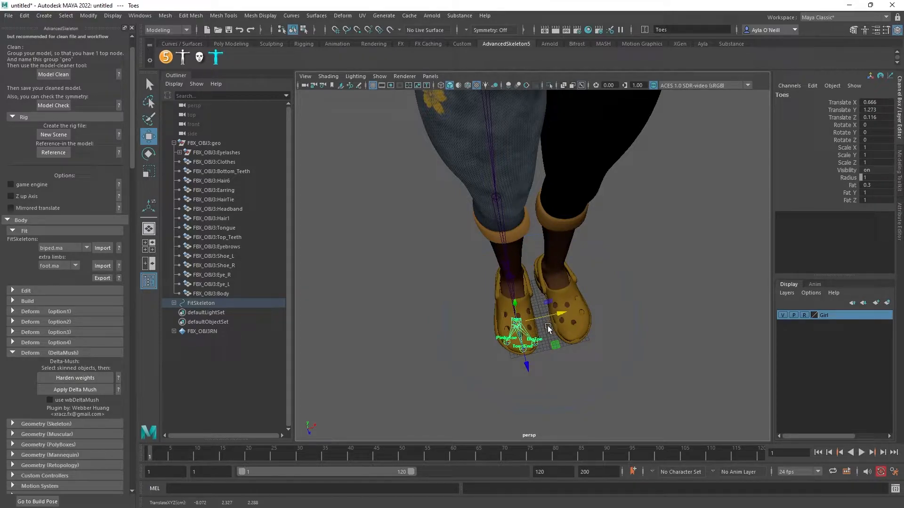
# Move the ThumbFinger1 joint outward to the base of the character's thumb
pyautogui.keyDown('alt'); pyautogui.moveTo(560, 367); pyautogui.dragTo(758, 337); pyautogui.keyUp('alt')
pyautogui.keyDown('alt'); pyautogui.moveTo(758, 338); pyautogui.dragTo(665, 346, button='right'); pyautogui.keyUp('alt')
pyautogui.keyDown('alt'); pyautogui.moveTo(664, 294); pyautogui.dragTo(657, 390, button='middle'); pyautogui.keyUp('alt')
pyautogui.keyDown('alt'); pyautogui.moveTo(637, 284); pyautogui.dragTo(581, 322); pyautogui.keyUp('alt')
pyautogui.keyDown('alt'); pyautogui.moveTo(580, 323); pyautogui.dragTo(550, 251, button='middle'); pyautogui.keyUp('alt')
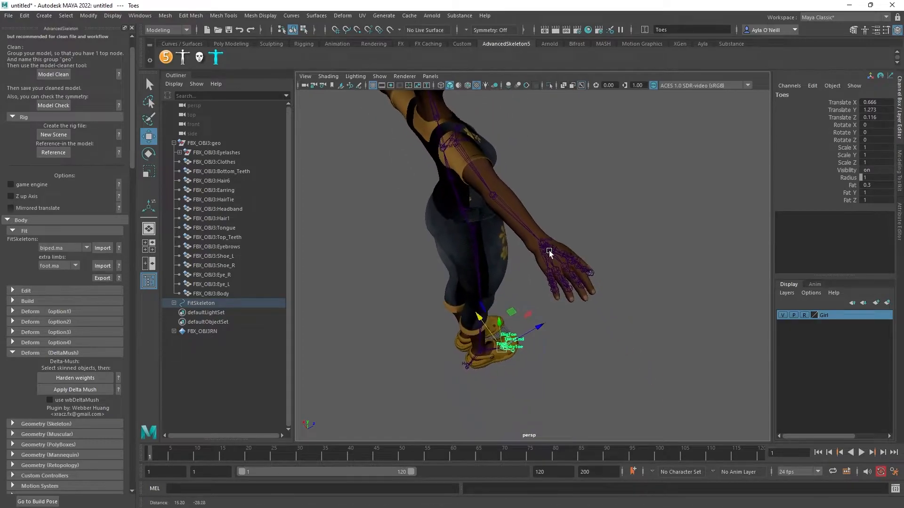
pyautogui.keyDown('alt'); pyautogui.moveTo(587, 341); pyautogui.dragTo(611, 370, button='right'); pyautogui.keyUp('alt')
pyautogui.keyDown('alt'); pyautogui.moveTo(629, 354); pyautogui.dragTo(564, 341); pyautogui.keyUp('alt')
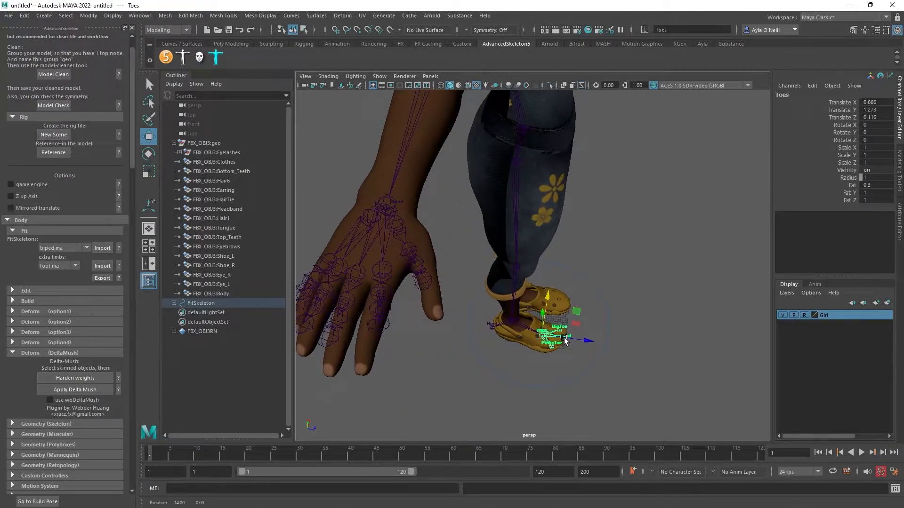
pyautogui.click(407, 222)
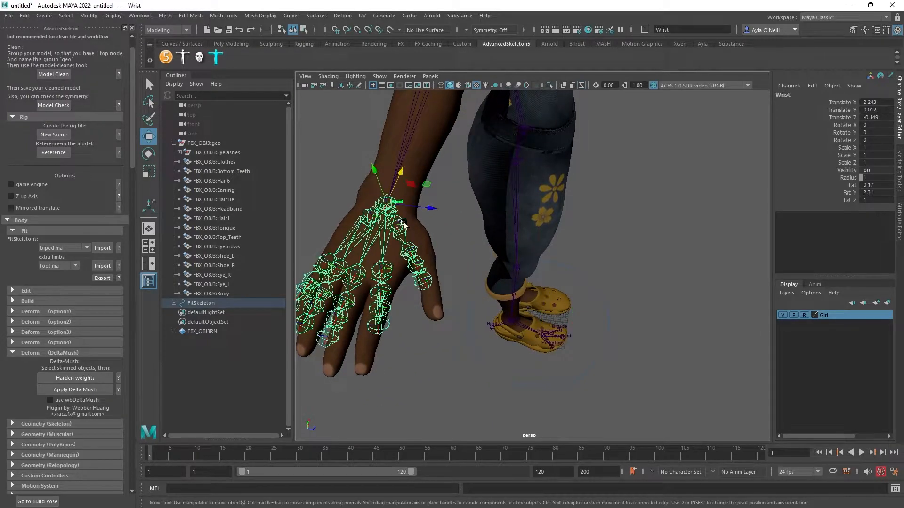
pyautogui.click(410, 223)
pyautogui.moveTo(414, 224); pyautogui.dragTo(433, 247)
pyautogui.moveTo(448, 281)
pyautogui.keyDown('alt'); pyautogui.mouseDown()
pyautogui.moveTo(439, 281)
pyautogui.moveTo(446, 286)
pyautogui.mouseUp(); pyautogui.keyUp('alt')
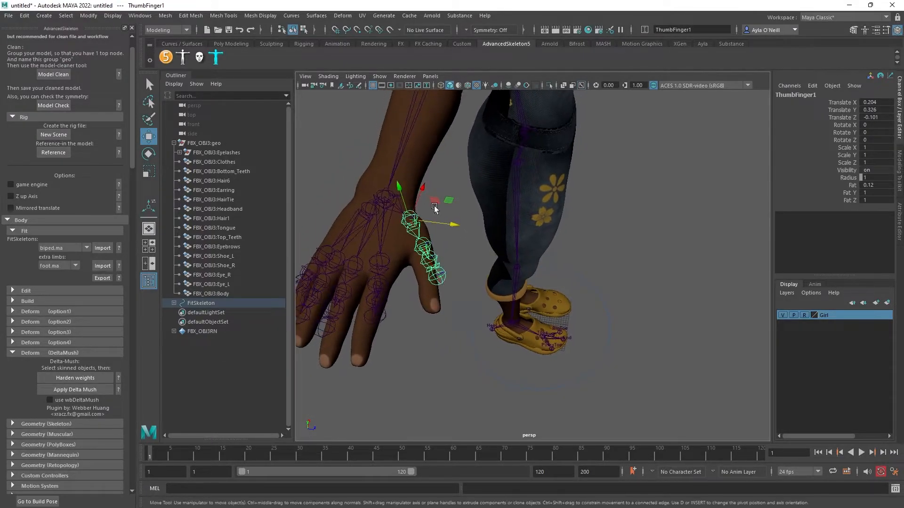
# Position the thumb joints along the character's thumb, starting from the ThumbFinger1 joint at its base
pyautogui.moveTo(434, 222); pyautogui.dragTo(453, 247)
pyautogui.click(420, 244)
pyautogui.keyDown('alt'); pyautogui.moveTo(463, 285); pyautogui.dragTo(394, 182); pyautogui.keyUp('alt')
pyautogui.keyDown('alt'); pyautogui.moveTo(394, 181); pyautogui.dragTo(499, 352, button='middle'); pyautogui.keyUp('alt')
pyautogui.scroll(6, 530, 296)
pyautogui.keyDown('alt'); pyautogui.moveTo(530, 296); pyautogui.dragTo(593, 303); pyautogui.keyUp('alt')
pyautogui.click(605, 309)
pyautogui.click(576, 336)
pyautogui.moveTo(579, 332); pyautogui.dragTo(540, 356)
pyautogui.keyDown('alt'); pyautogui.moveTo(546, 353); pyautogui.dragTo(584, 287); pyautogui.keyUp('alt')
pyautogui.click(579, 281)
pyautogui.moveTo(587, 270); pyautogui.dragTo(594, 302)
# Refine the thumb joint positions from several angles so the chain runs through the centre of the thumb
pyautogui.keyDown('alt'); pyautogui.moveTo(572, 325); pyautogui.dragTo(488, 268); pyautogui.keyUp('alt')
pyautogui.click(359, 280)
pyautogui.moveTo(360, 282); pyautogui.dragTo(366, 264)
pyautogui.keyDown('alt'); pyautogui.moveTo(454, 231); pyautogui.dragTo(522, 325); pyautogui.keyUp('alt')
pyautogui.click(604, 306)
pyautogui.moveTo(634, 321); pyautogui.dragTo(630, 319)
pyautogui.keyDown('alt'); pyautogui.moveTo(633, 365); pyautogui.dragTo(490, 277); pyautogui.keyUp('alt')
pyautogui.moveTo(469, 216); pyautogui.dragTo(467, 233)
pyautogui.keyDown('alt'); pyautogui.moveTo(499, 268); pyautogui.dragTo(571, 359); pyautogui.keyUp('alt')
# Move the IndexFinger1 joint to the index knuckle and adjust the joints below it to follow the index finger
pyautogui.click(583, 322)
pyautogui.moveTo(613, 310); pyautogui.dragTo(621, 295)
pyautogui.click(582, 331)
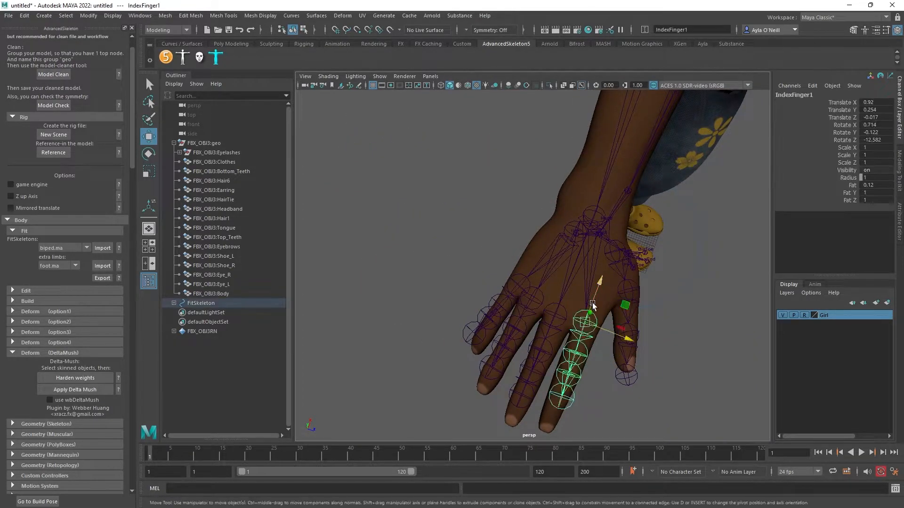
pyautogui.click(582, 331)
pyautogui.keyDown('alt'); pyautogui.moveTo(583, 331); pyautogui.dragTo(441, 250); pyautogui.keyUp('alt')
pyautogui.press('Down')
pyautogui.press('Down')
pyautogui.click(488, 226)
pyautogui.press('Up')
pyautogui.press('Up')
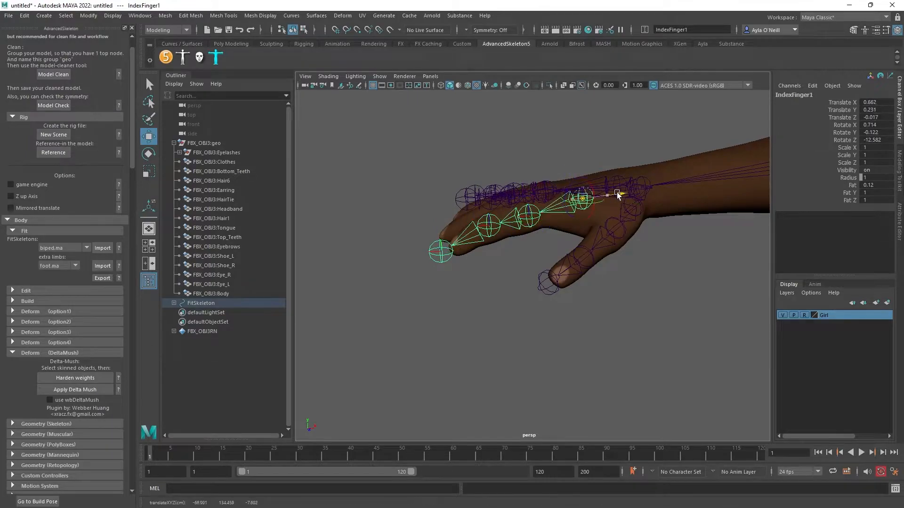
pyautogui.keyDown('alt'); pyautogui.moveTo(508, 266); pyautogui.dragTo(541, 263); pyautogui.keyUp('alt')
pyautogui.click(541, 263)
# Adjust the middle finger joints down to MiddleFinger4 so the chain follows the middle finger
pyautogui.press('Up')
pyautogui.keyDown('alt'); pyautogui.moveTo(547, 201); pyautogui.dragTo(538, 188); pyautogui.keyUp('alt')
pyautogui.press('Down')
pyautogui.press('Down')
pyautogui.press('Down')
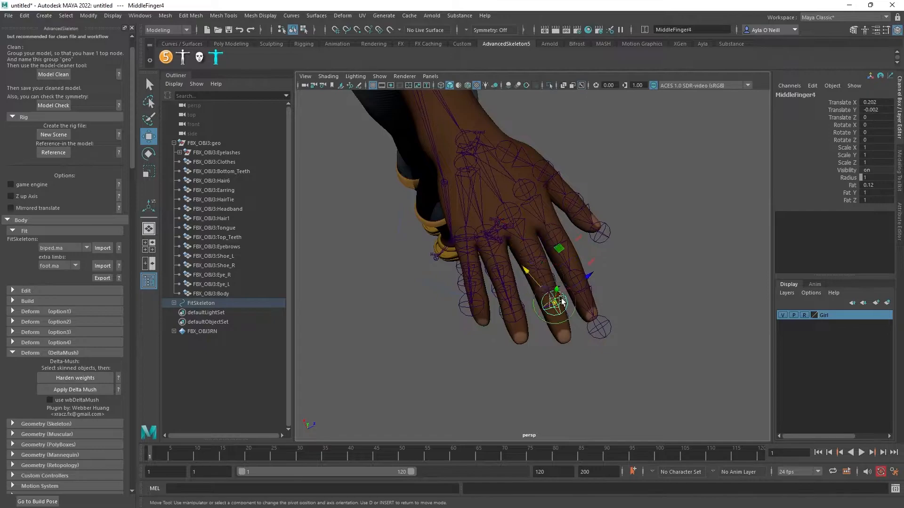
pyautogui.press('Up')
pyautogui.press('Up')
pyautogui.keyDown('alt'); pyautogui.moveTo(627, 346); pyautogui.dragTo(519, 238); pyautogui.keyUp('alt')
pyautogui.press('Down')
pyautogui.press('Up')
pyautogui.press('Up')
# Adjust the ring finger joints from RingFinger1 down to its tip, checking the Move tool settings
pyautogui.press('Right')
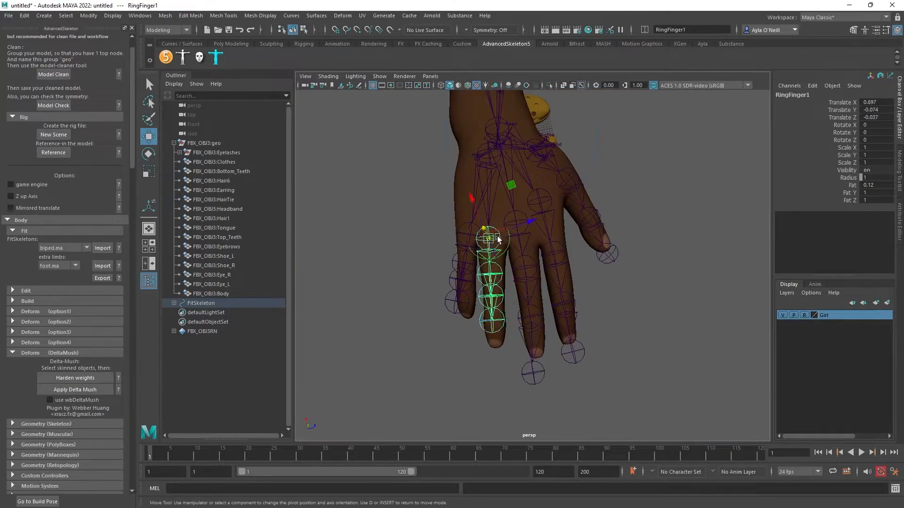
pyautogui.doubleClick(148, 137)
pyautogui.click(247, 47)
pyautogui.doubleClick(149, 154)
pyautogui.press('Down')
pyautogui.press('Down')
pyautogui.press('Down')
pyautogui.press('w')
pyautogui.moveTo(494, 339); pyautogui.dragTo(493, 360)
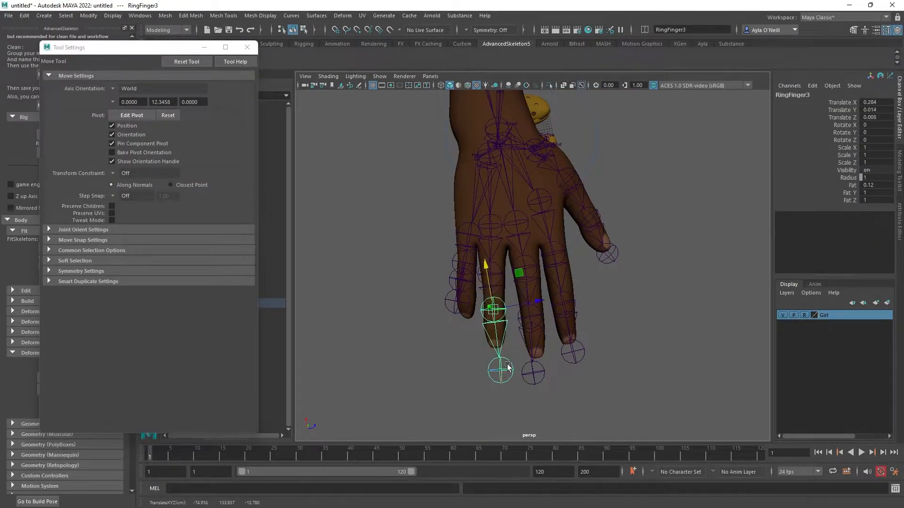
pyautogui.press('Up')
pyautogui.press('Up')
pyautogui.press('Up')
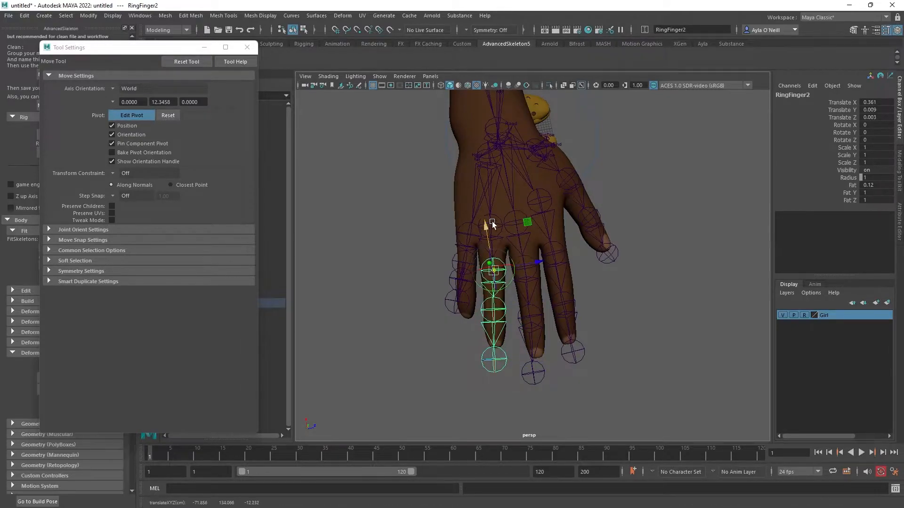
# Fine-tune the remaining finger joints and the ThumbFinger3 joint so the chains sit inside the hand
pyautogui.press('Right')
pyautogui.press('d')
pyautogui.moveTo(493, 213); pyautogui.dragTo(612, 207)
pyautogui.click(551, 234)
pyautogui.keyDown('alt'); pyautogui.moveTo(551, 234); pyautogui.dragTo(478, 228); pyautogui.keyUp('alt')
pyautogui.click(545, 246)
pyautogui.press('d')
pyautogui.click(571, 286)
pyautogui.moveTo(585, 298); pyautogui.dragTo(557, 358)
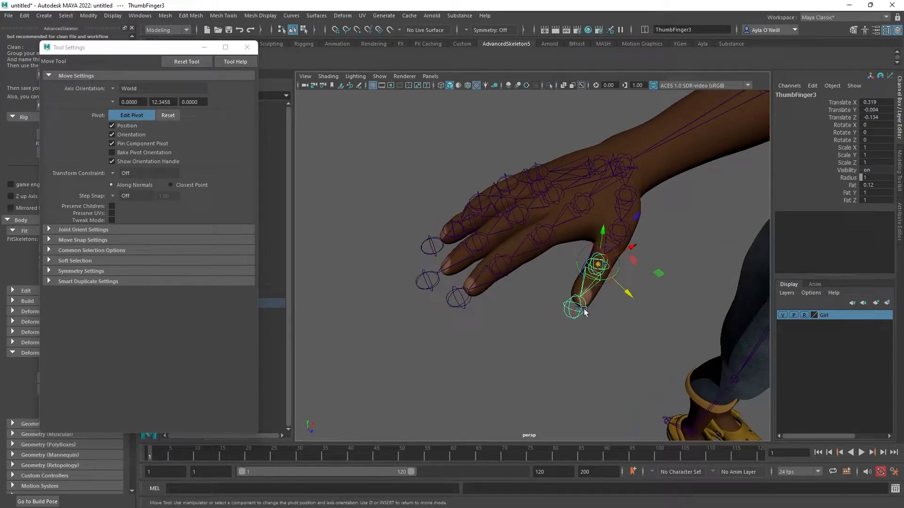
# Turn off reference display for the Girl layer and select the right eye mesh in the character's head
pyautogui.keyDown('alt'); pyautogui.moveTo(437, 229); pyautogui.dragTo(588, 292); pyautogui.keyUp('alt')
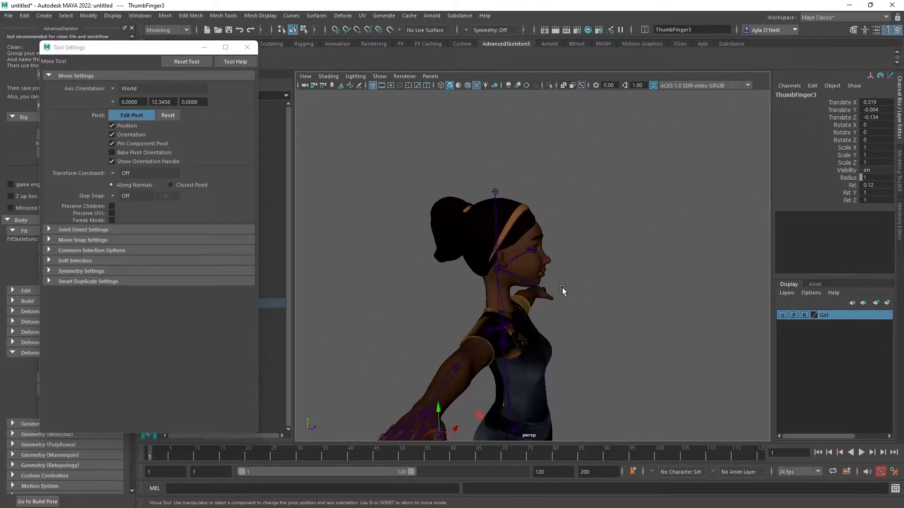
pyautogui.scroll(10, 561, 289)
pyautogui.keyDown('alt'); pyautogui.moveTo(574, 258); pyautogui.dragTo(640, 349); pyautogui.keyUp('alt')
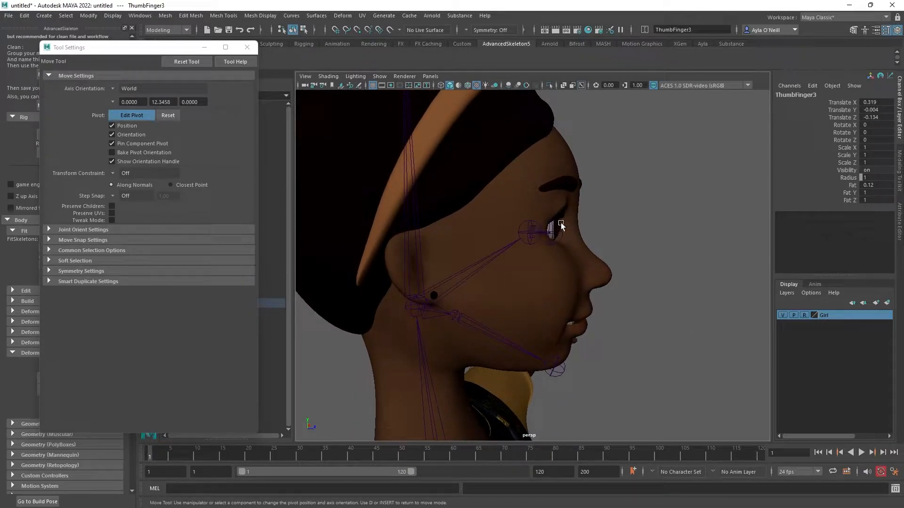
pyautogui.keyDown('alt'); pyautogui.moveTo(654, 242); pyautogui.dragTo(617, 242); pyautogui.keyUp('alt')
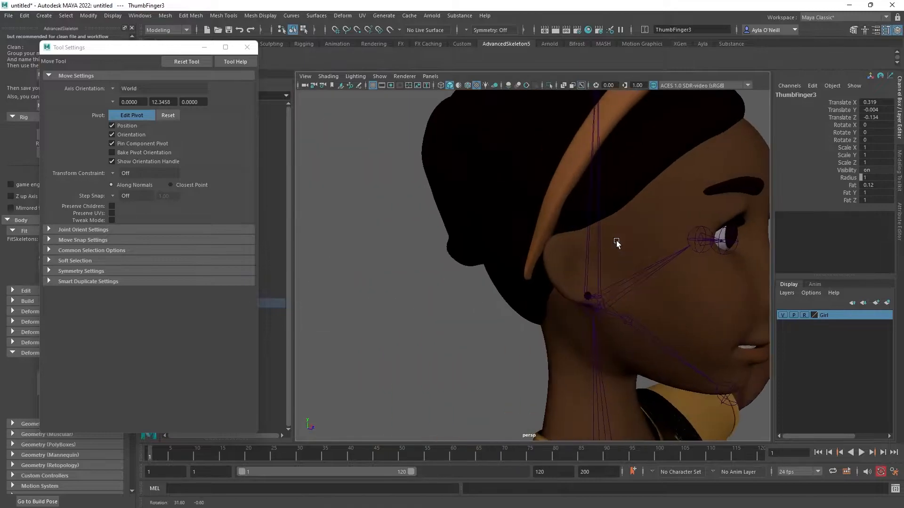
pyautogui.keyDown('alt'); pyautogui.moveTo(640, 246); pyautogui.dragTo(494, 287, button='middle'); pyautogui.keyUp('alt')
pyautogui.keyDown('alt'); pyautogui.moveTo(494, 286); pyautogui.dragTo(513, 284); pyautogui.keyUp('alt')
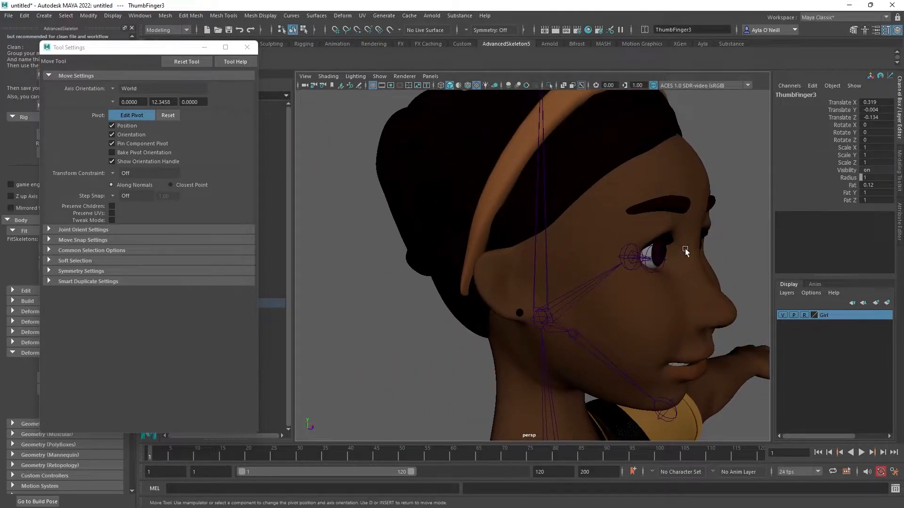
pyautogui.click(667, 247)
pyautogui.keyDown('alt'); pyautogui.moveTo(666, 250); pyautogui.dragTo(595, 269, button='middle'); pyautogui.keyUp('alt')
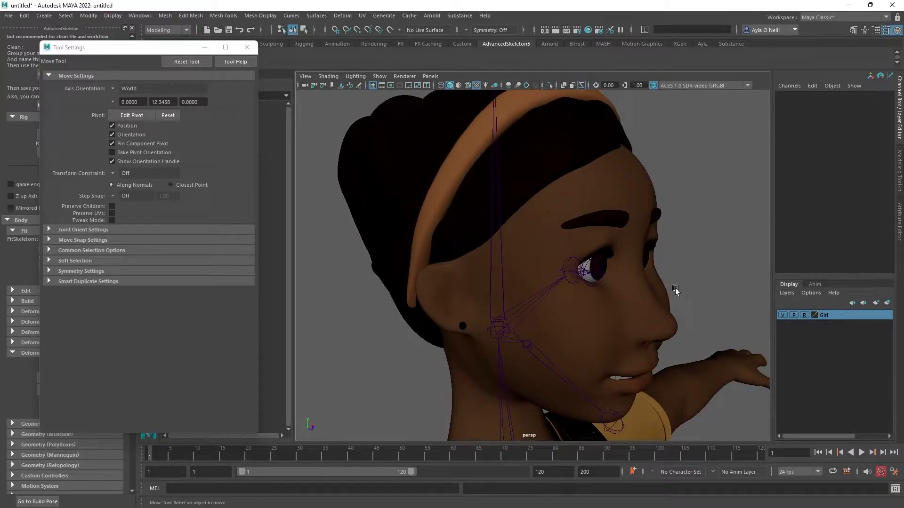
pyautogui.click(606, 265)
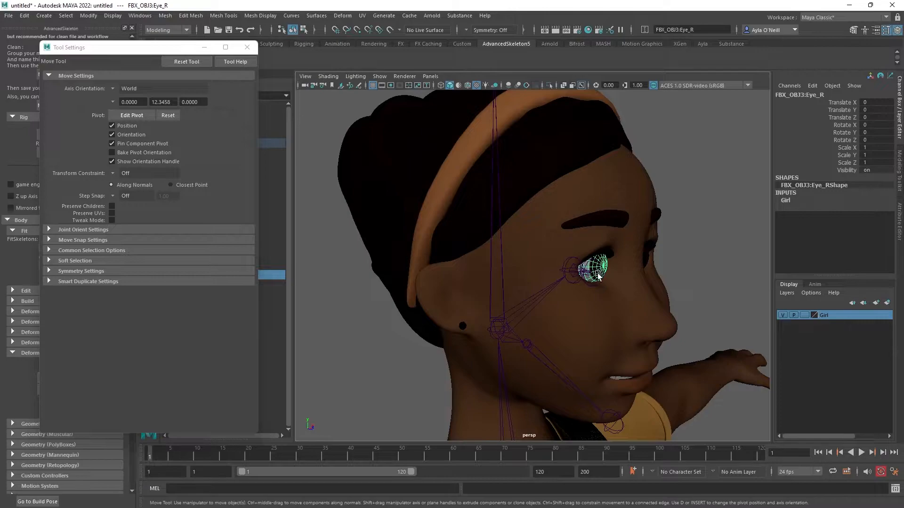
pyautogui.scroll(6, 598, 276)
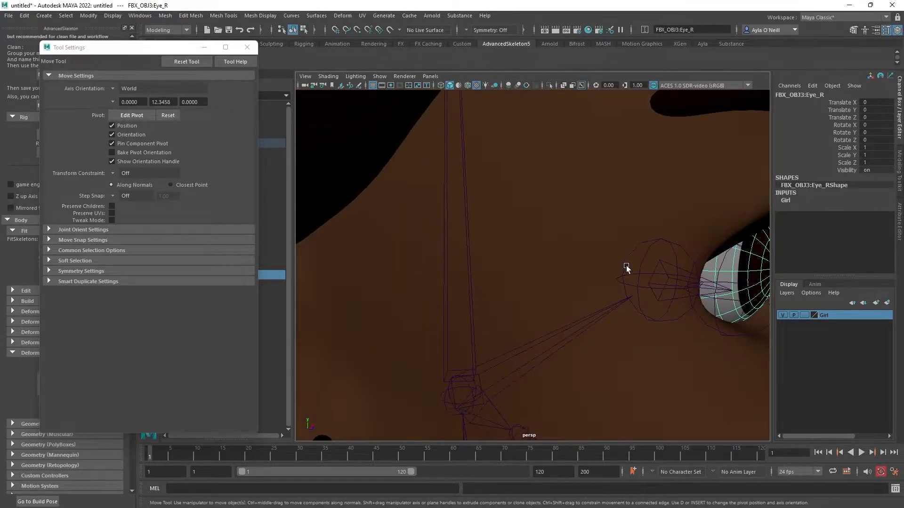
pyautogui.scroll(-1, 627, 267)
pyautogui.keyDown('alt'); pyautogui.moveTo(631, 253); pyautogui.dragTo(530, 298); pyautogui.keyUp('alt')
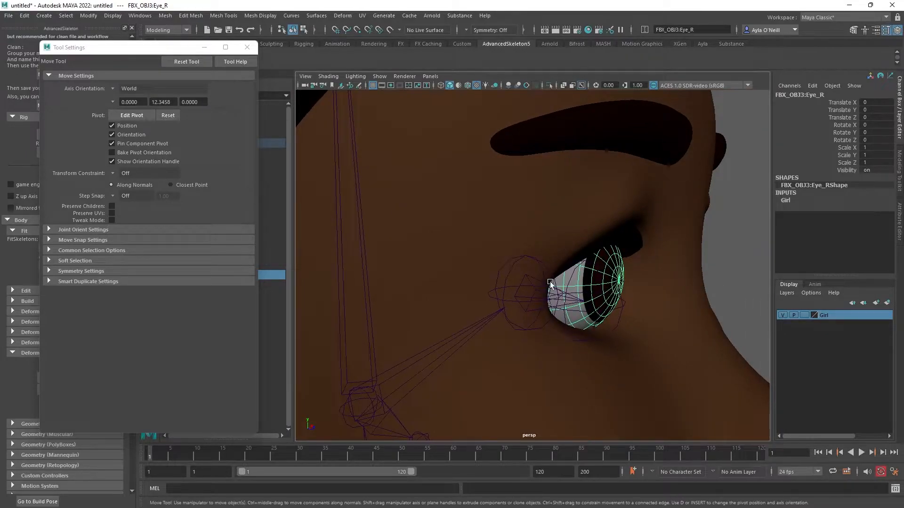
# Close the Move tool settings, create a locator and rename it Back_Eye
pyautogui.click(247, 47)
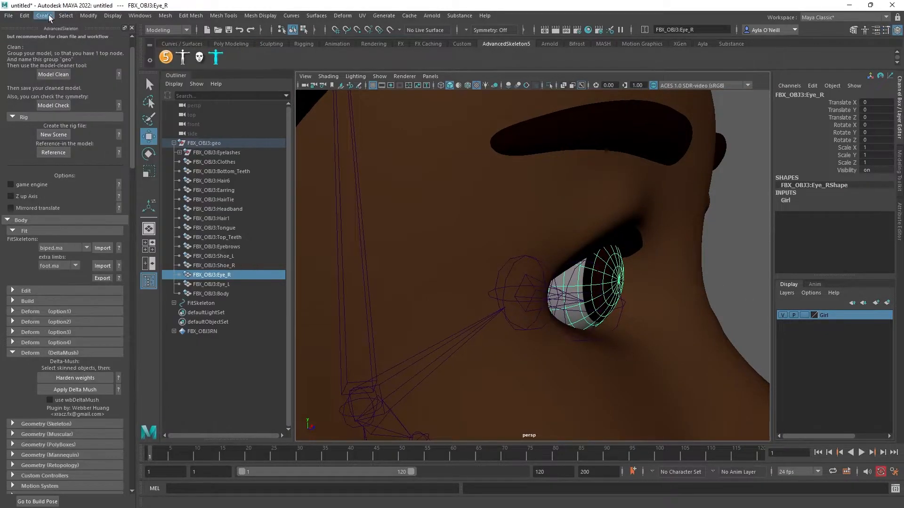
pyautogui.click(43, 16)
pyautogui.click(73, 173)
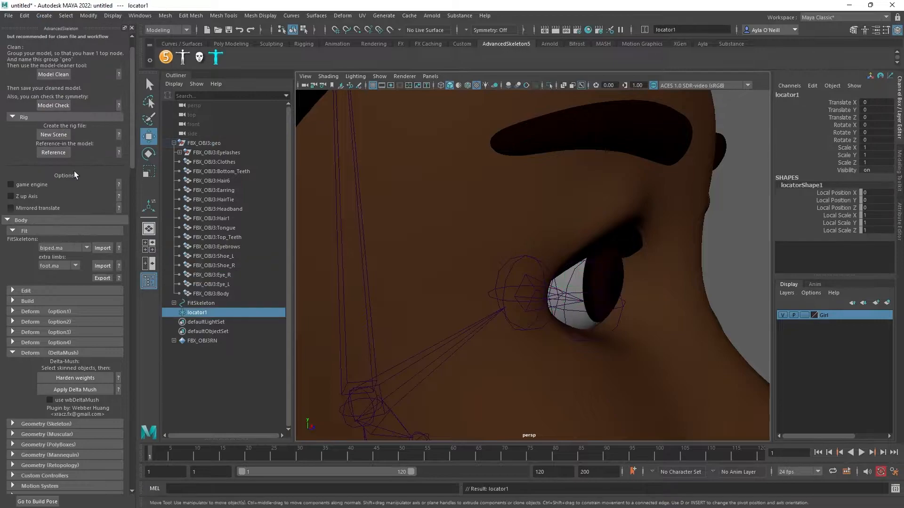
pyautogui.doubleClick(198, 313)
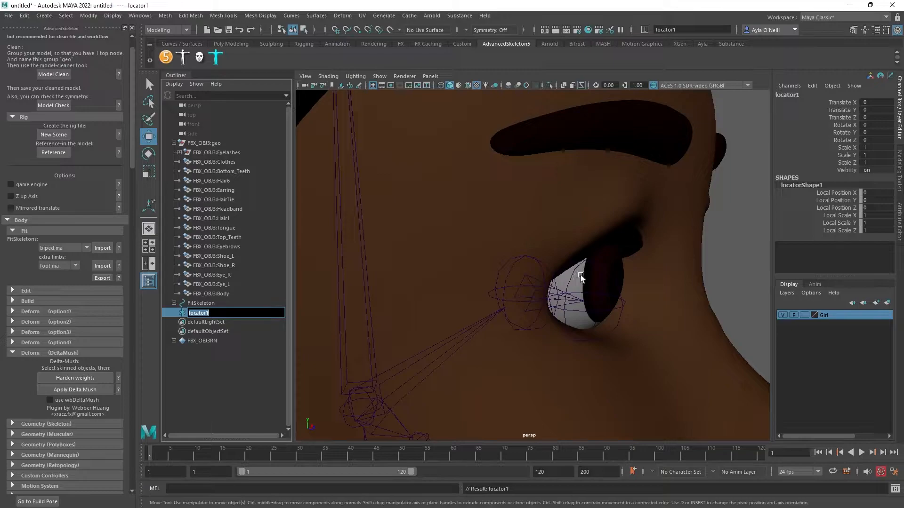
pyautogui.click(621, 273)
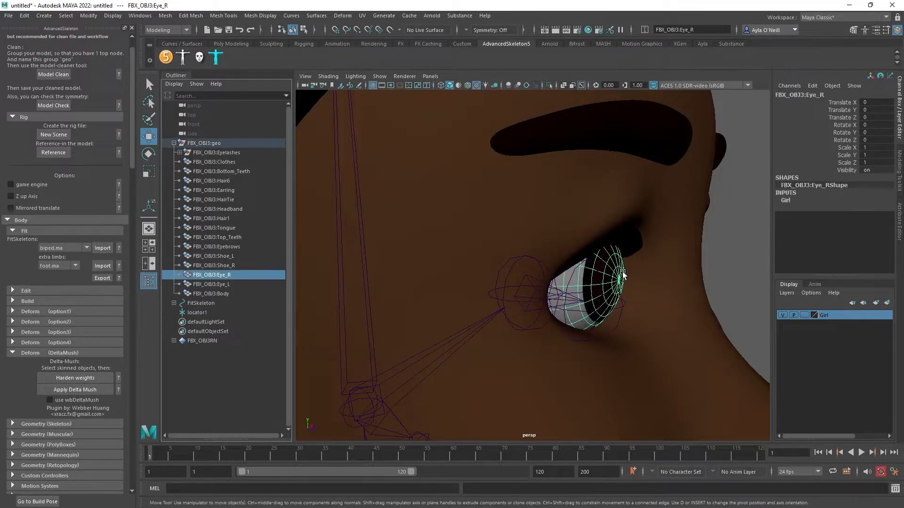
pyautogui.doubleClick(204, 313)
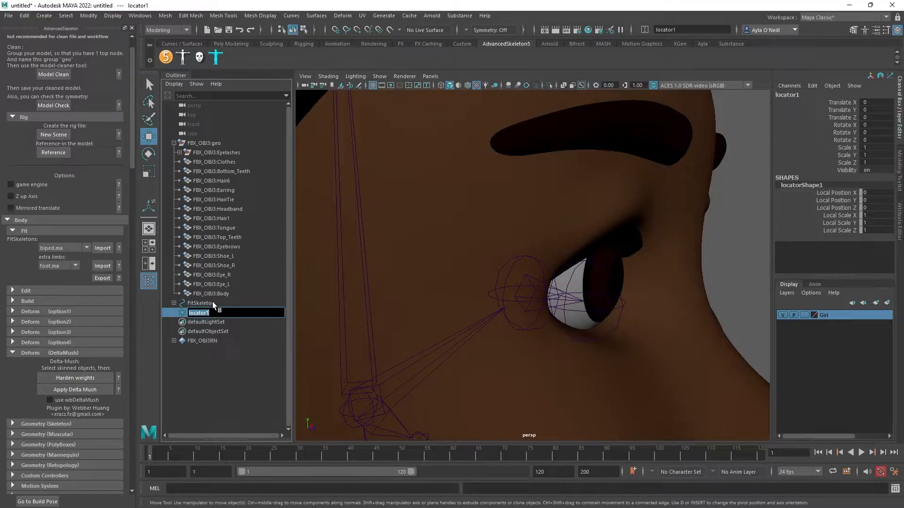
pyautogui.write('Back_Eye')
pyautogui.press('Return')
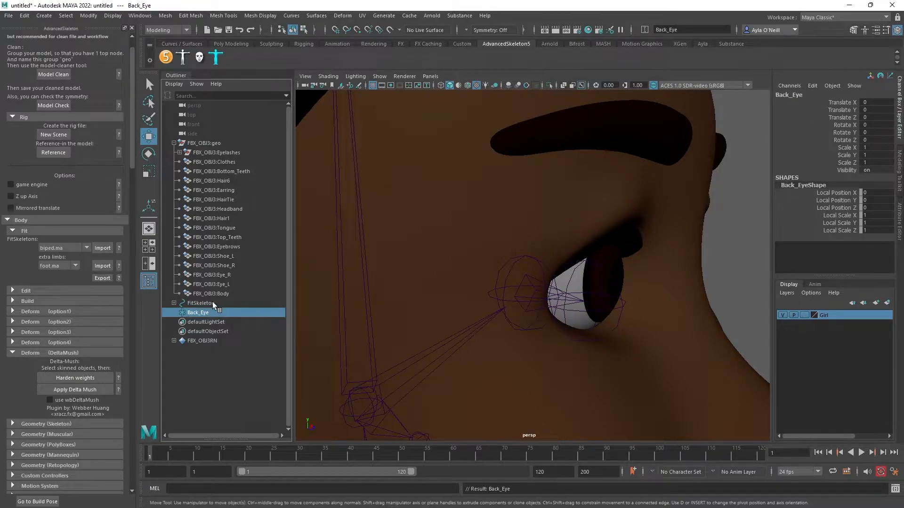
# Isolate the right eye mesh and select the pole vertex at the back of the eyeball
pyautogui.click(615, 276)
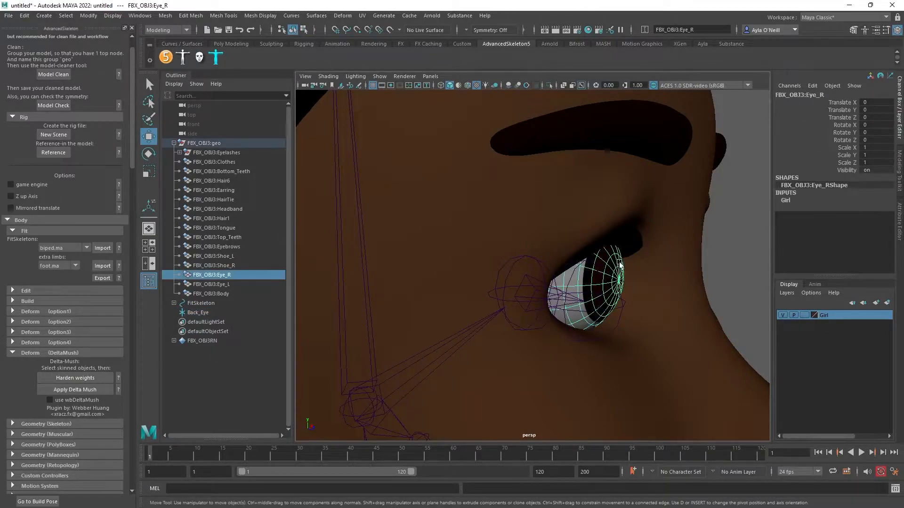
pyautogui.click(548, 85)
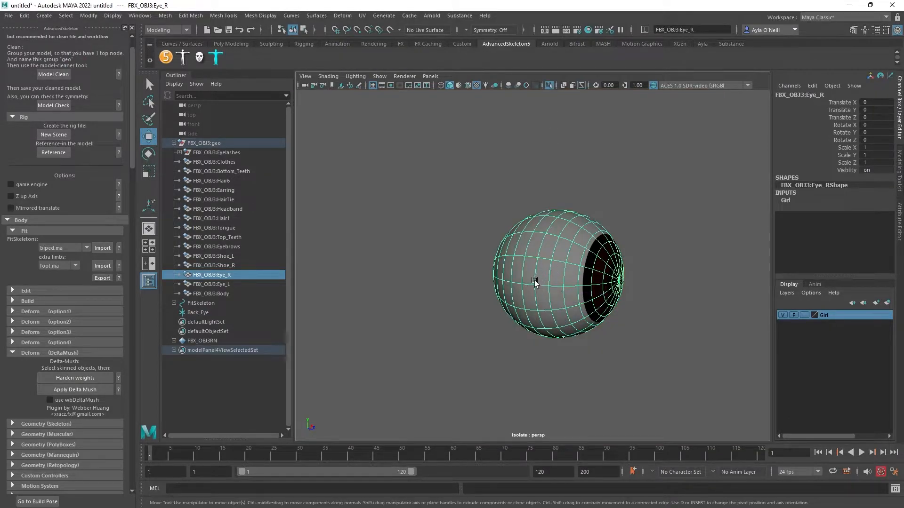
pyautogui.keyDown('alt'); pyautogui.moveTo(532, 281); pyautogui.dragTo(555, 276); pyautogui.keyUp('alt')
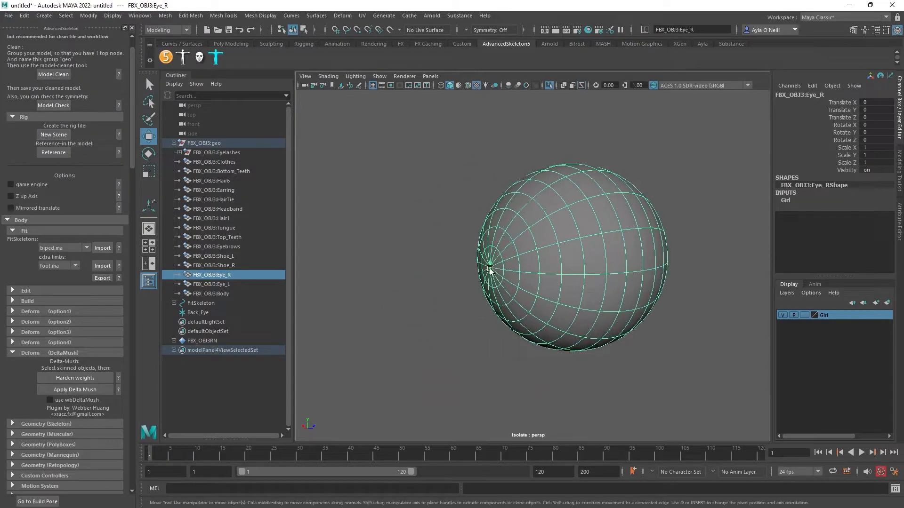
pyautogui.rightClick(488, 266)
pyautogui.click(459, 221)
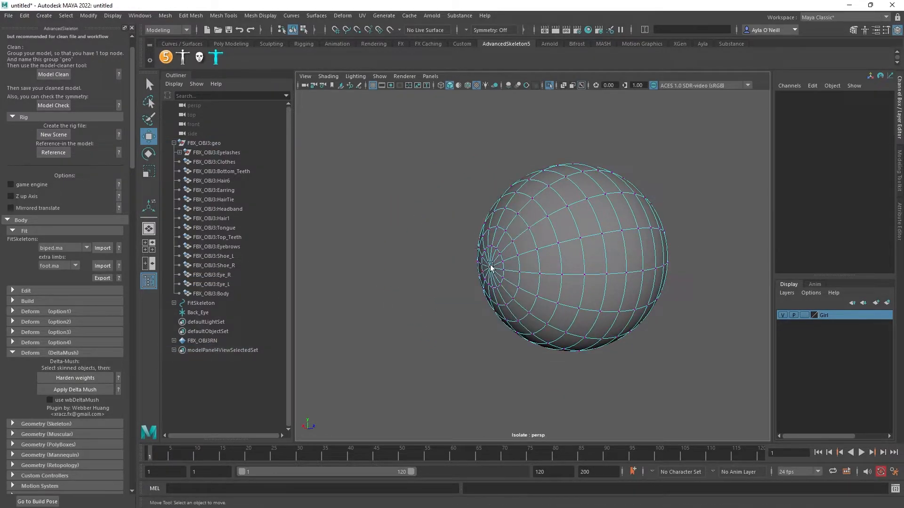
pyautogui.click(489, 266)
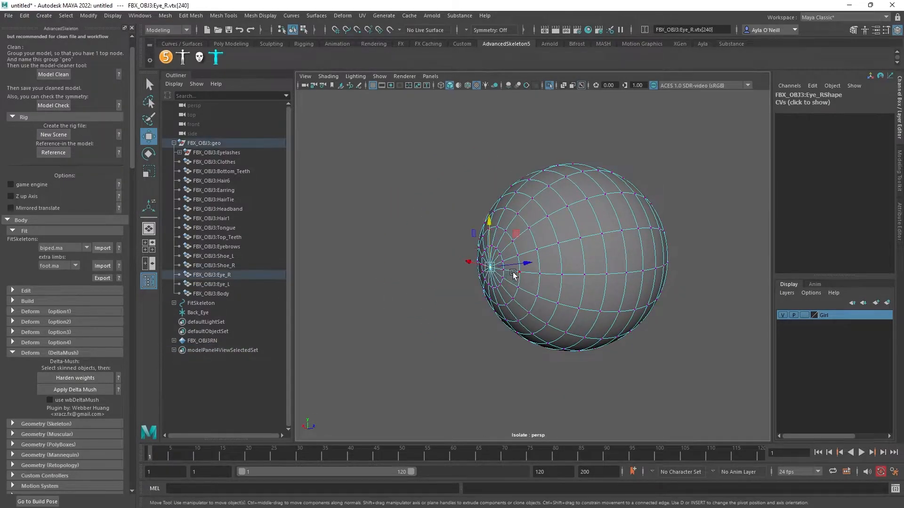
# Try to match all transforms of the Back_Eye locator to the eyeball's rear vertex
pyautogui.click(198, 313)
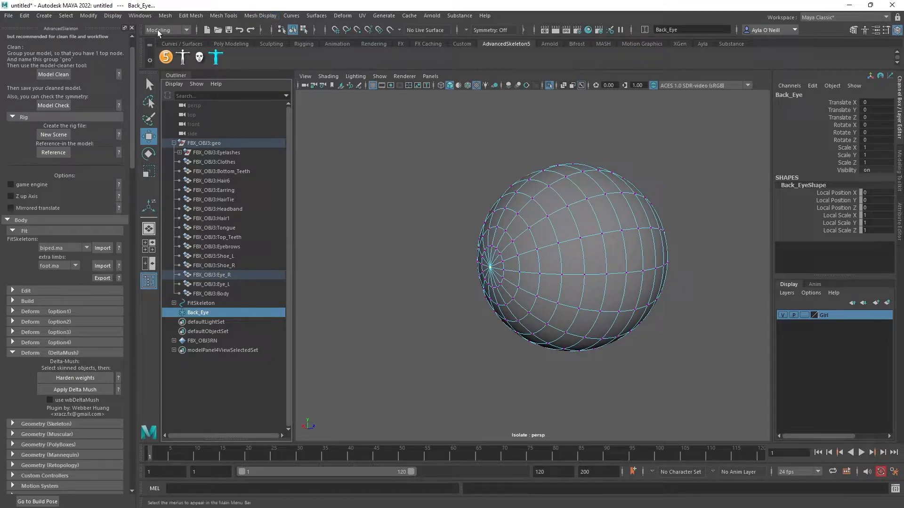
pyautogui.click(96, 17)
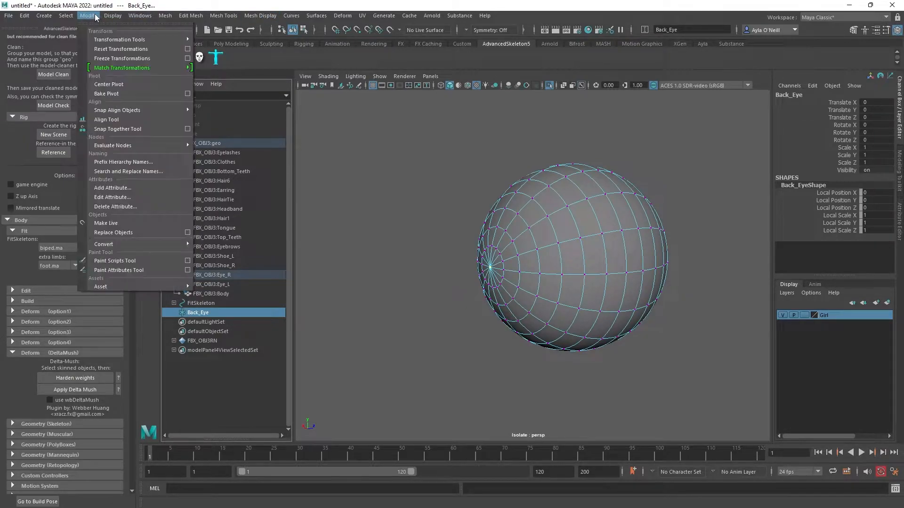
pyautogui.moveTo(115, 71)
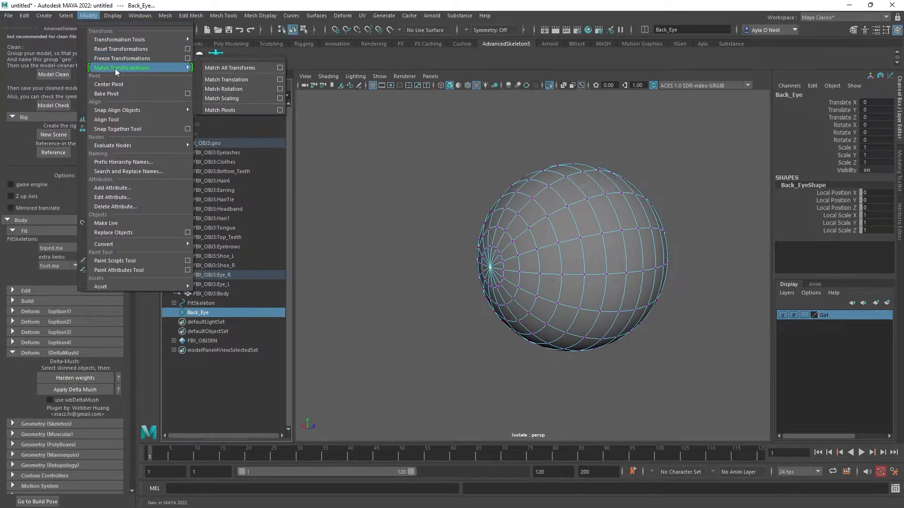
pyautogui.click(241, 69)
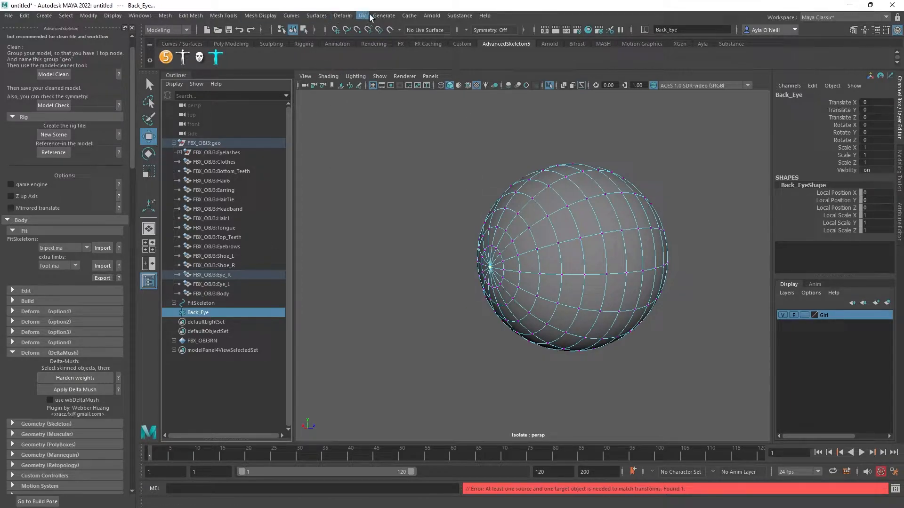
# Switch to the Rigging menu set and apply a Point On Poly constraint attaching the Back_Eye locator to the rear vertex
pyautogui.click(337, 15)
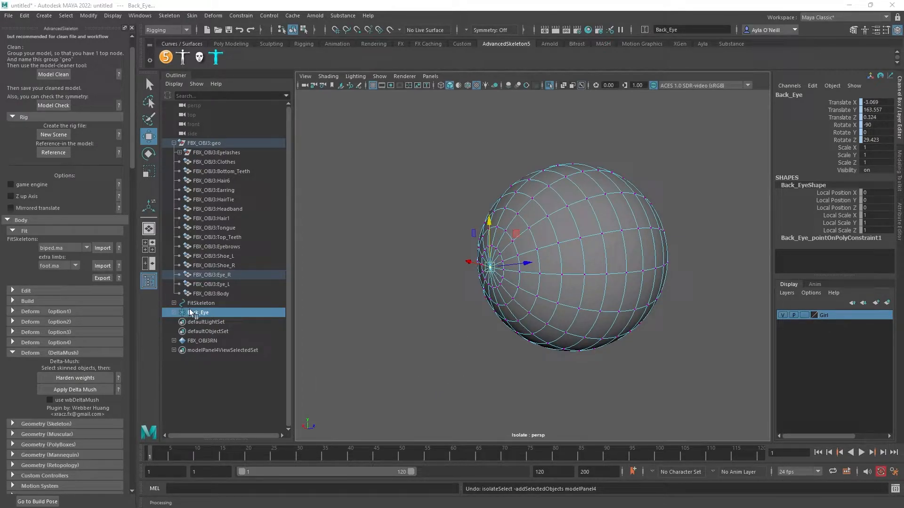
pyautogui.click(242, 16)
pyautogui.moveTo(288, 107)
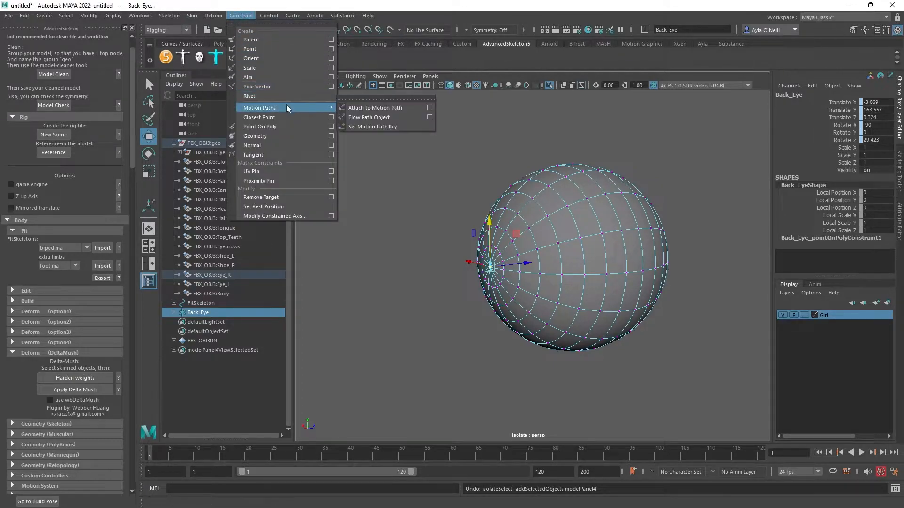
pyautogui.click(284, 126)
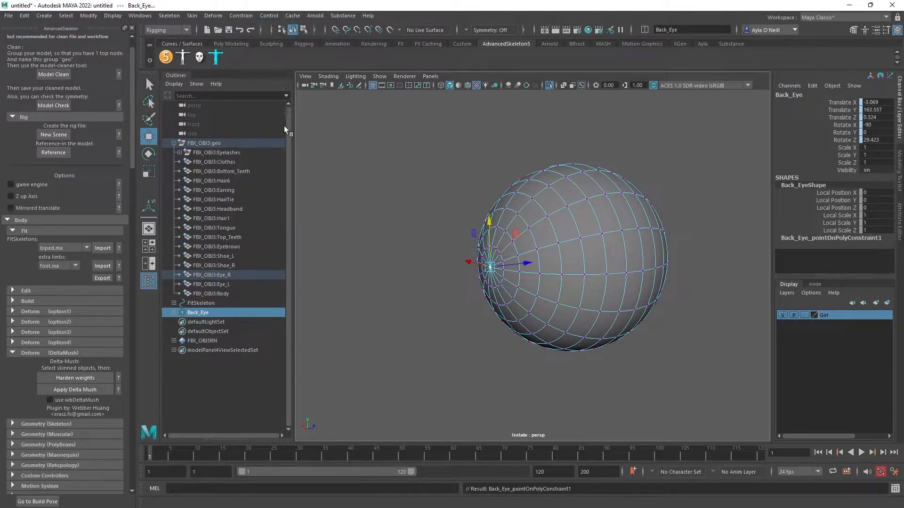
# Reselect the right eyeball's rear vertex plus the Back_Eye locator and apply the Point On Poly constraint again
pyautogui.click(386, 235)
pyautogui.click(489, 268)
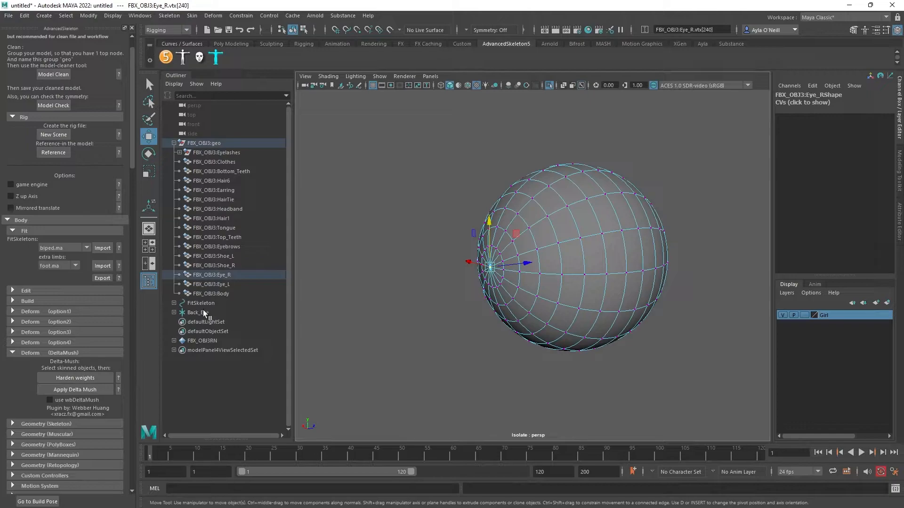
pyautogui.keyDown('ctrl'); pyautogui.click(205, 313); pyautogui.keyUp('ctrl')
pyautogui.click(241, 16)
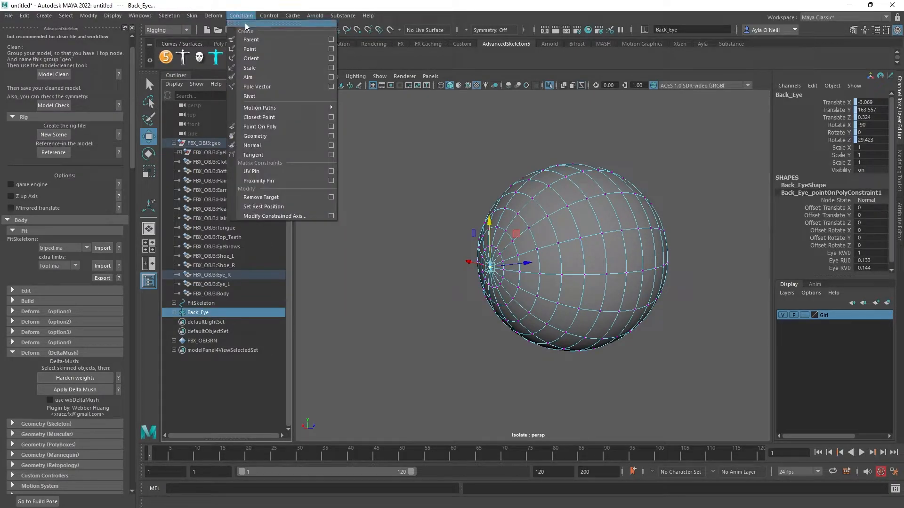
pyautogui.click(281, 125)
pyautogui.scroll(-1, 438, 255)
pyautogui.click(474, 281)
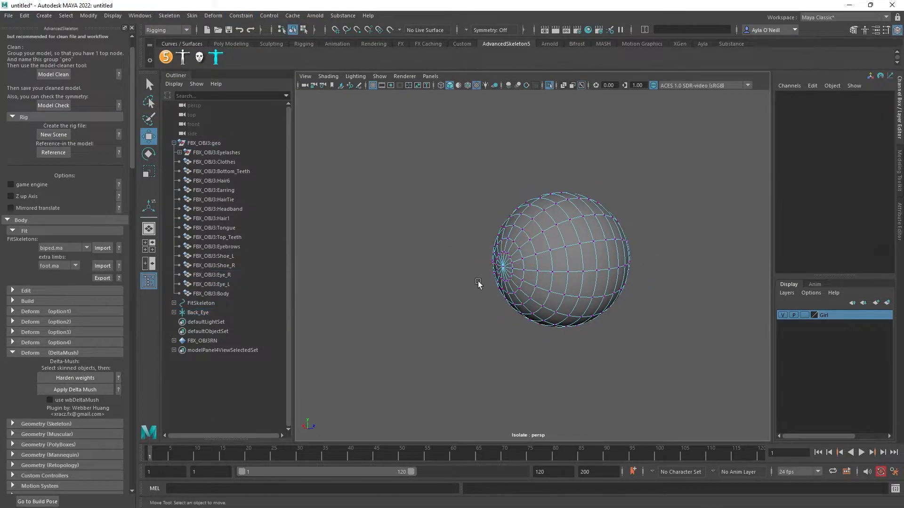
# Turn off isolation of the right eye, then select and frame the Back_Eye locator in a side view of the head
pyautogui.scroll(2, 479, 282)
pyautogui.click(550, 85)
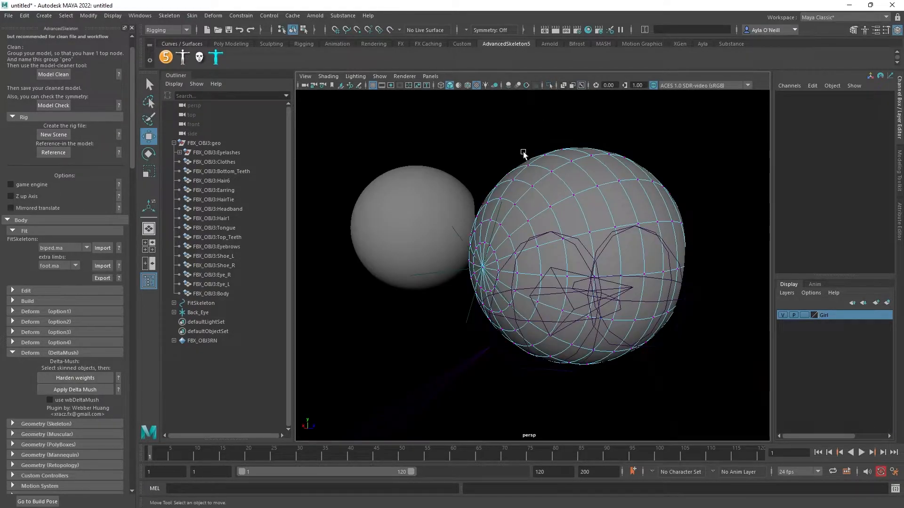
pyautogui.click(458, 270)
pyautogui.click(457, 271)
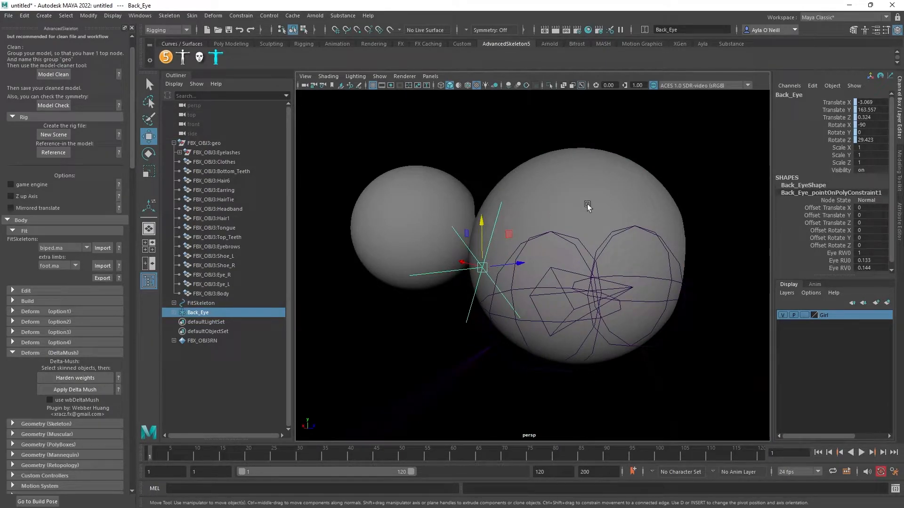
pyautogui.press('f')
pyautogui.keyDown('alt'); pyautogui.moveTo(619, 265); pyautogui.dragTo(520, 255); pyautogui.keyUp('alt')
pyautogui.scroll(3, 622, 290)
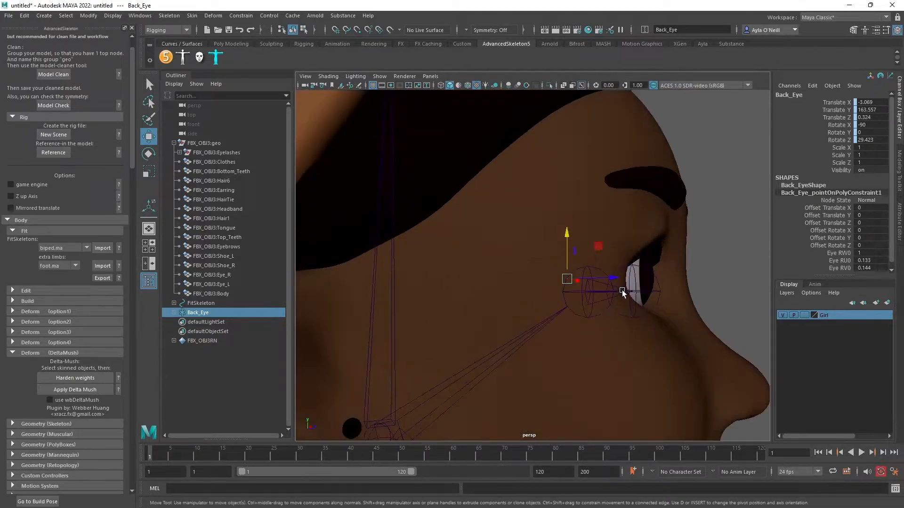
# Switch the right eye mesh to vertex selection and pick the pole vertex at the front of the eyeball
pyautogui.click(652, 265)
pyautogui.keyDown('alt'); pyautogui.moveTo(644, 299); pyautogui.dragTo(594, 300); pyautogui.keyUp('alt')
pyautogui.rightClick(615, 285)
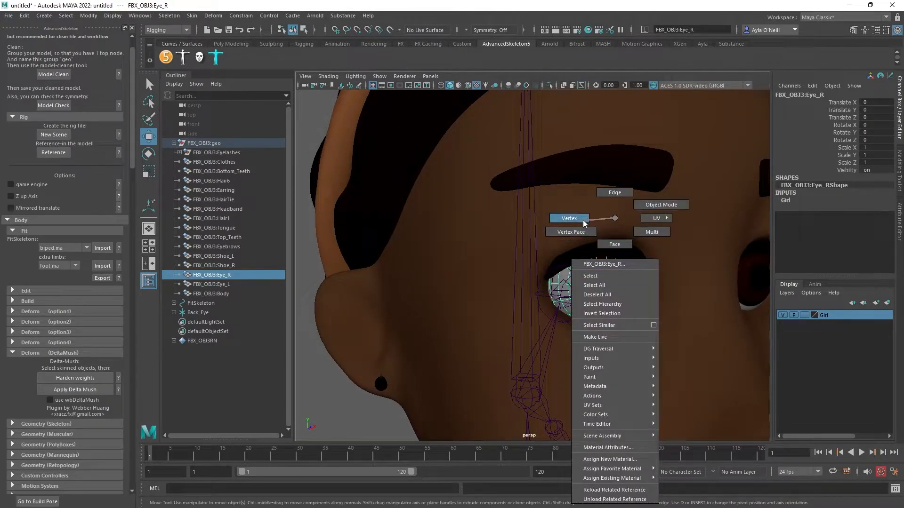
pyautogui.click(569, 218)
pyautogui.click(610, 285)
# Create a second locator and rename it Front_Eye
pyautogui.scroll(-2, 590, 308)
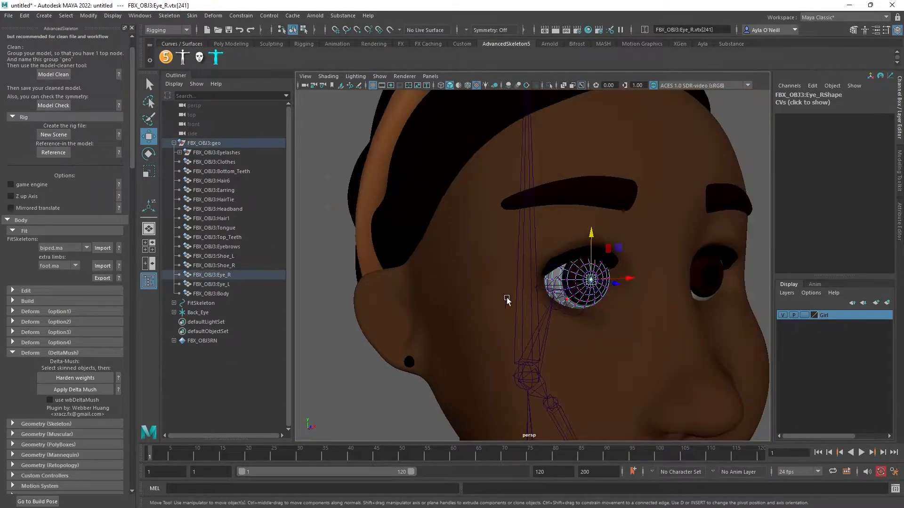
pyautogui.click(47, 16)
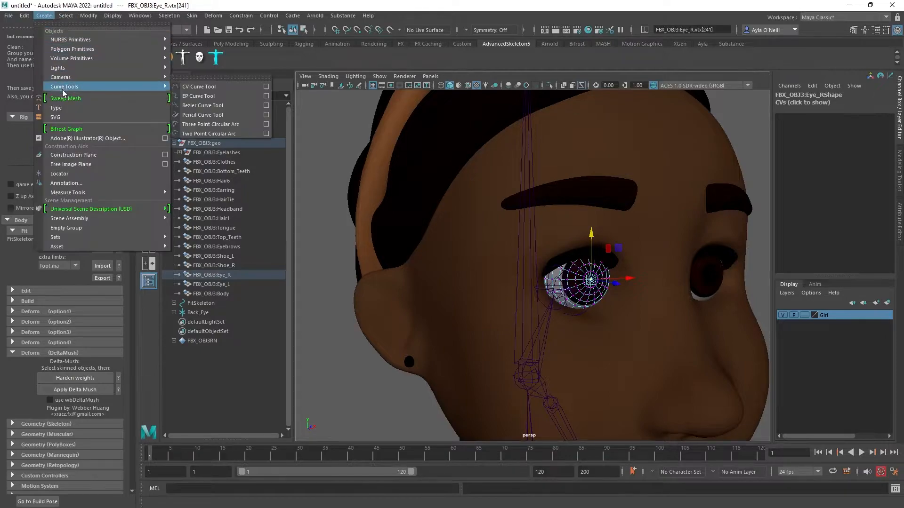
pyautogui.click(65, 173)
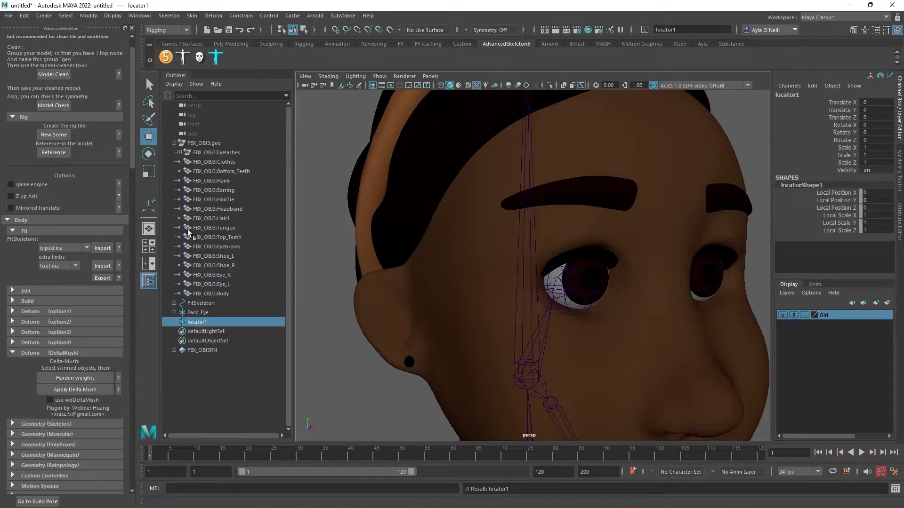
pyautogui.doubleClick(191, 321)
pyautogui.write('Front_E')
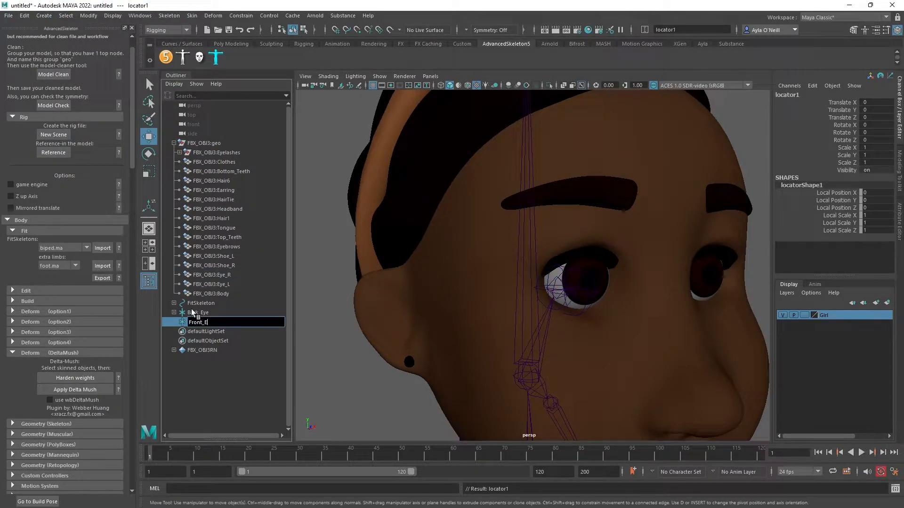
pyautogui.write('ye')
pyautogui.press('Return')
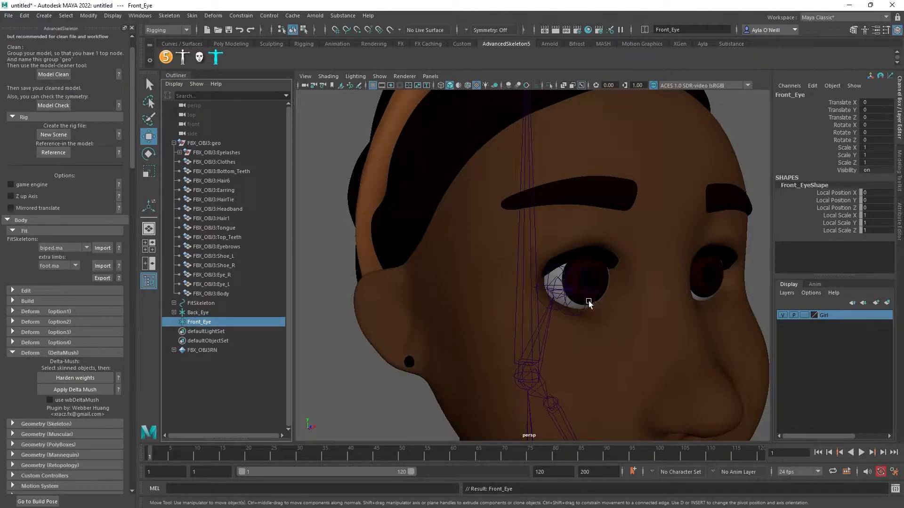
# Attach the Front_Eye locator to the right eyeball's front pole vertex with a Point On Poly constraint
pyautogui.scroll(2, 596, 290)
pyautogui.click(628, 283)
pyautogui.moveTo(624, 282); pyautogui.dragTo(587, 231, button='right')
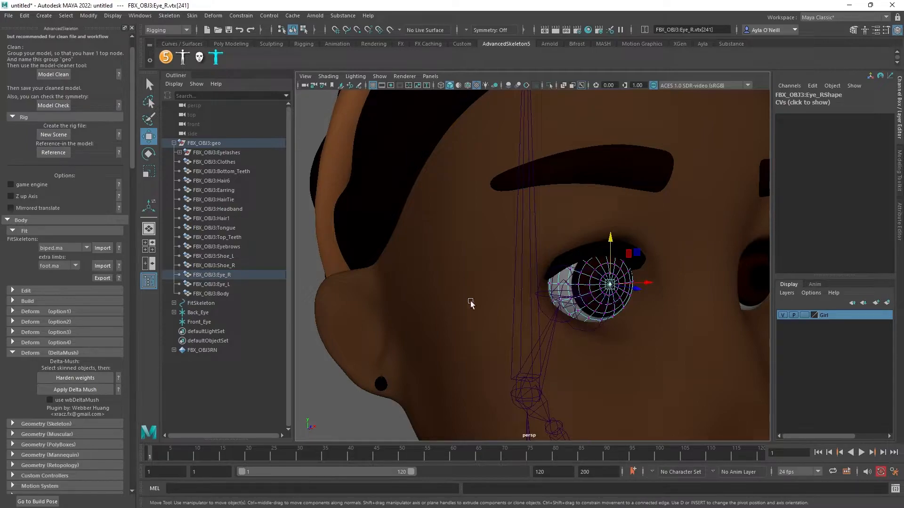
pyautogui.click(199, 322)
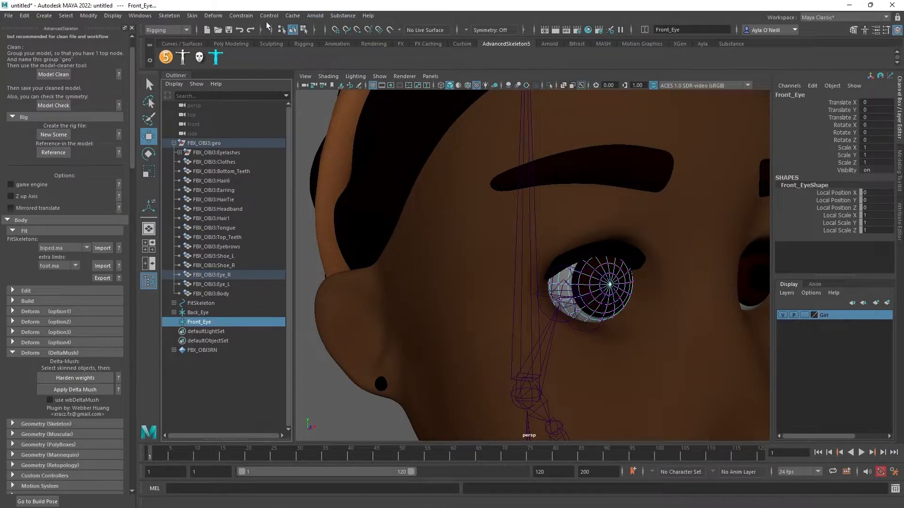
pyautogui.click(241, 15)
pyautogui.click(286, 126)
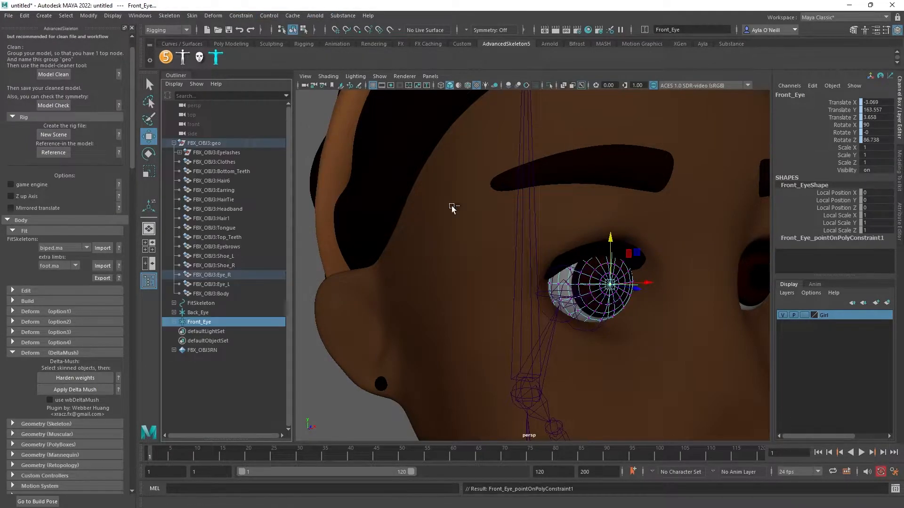
# Hide the FBX_OBJ3:Body mesh so the right eyeball, its joints and both locators can be reached from the side
pyautogui.keyDown('alt'); pyautogui.moveTo(560, 299); pyautogui.dragTo(599, 303); pyautogui.keyUp('alt')
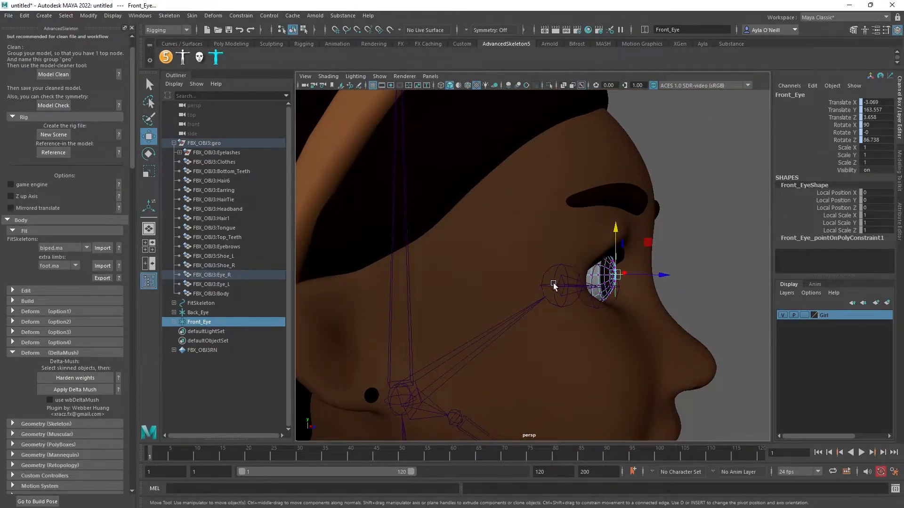
pyautogui.scroll(5, 577, 281)
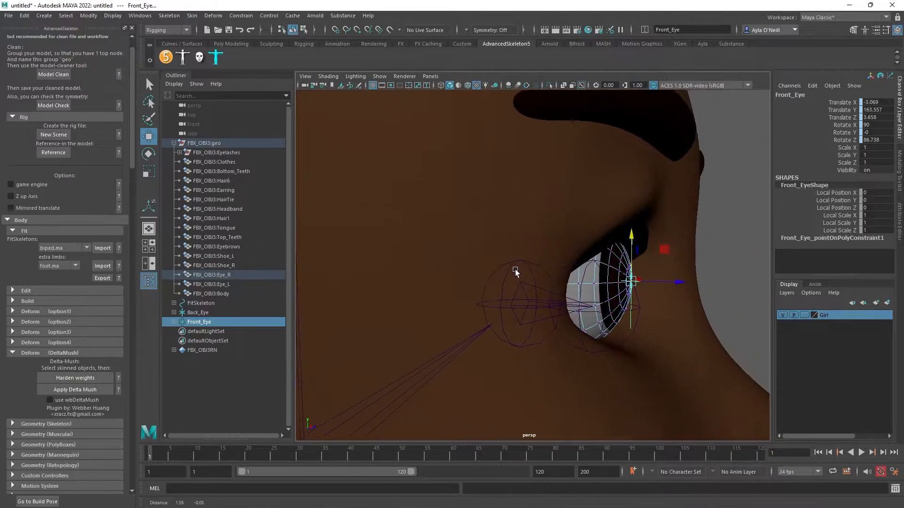
pyautogui.keyDown('alt'); pyautogui.moveTo(497, 278); pyautogui.dragTo(518, 276); pyautogui.keyUp('alt')
pyautogui.click(522, 259)
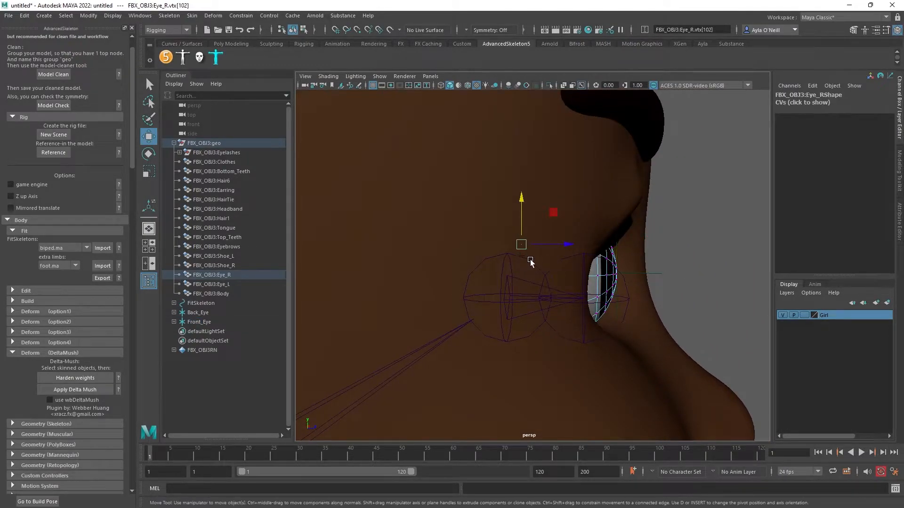
pyautogui.click(715, 250)
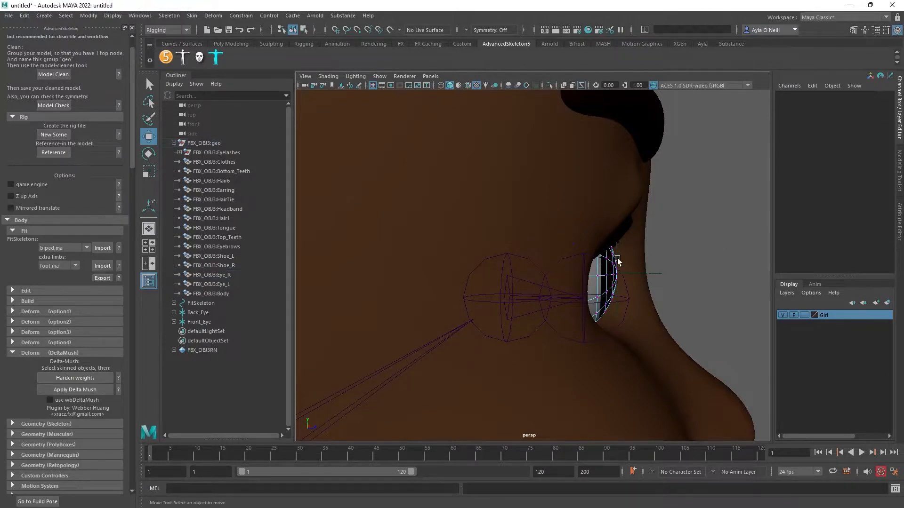
pyautogui.click(604, 208)
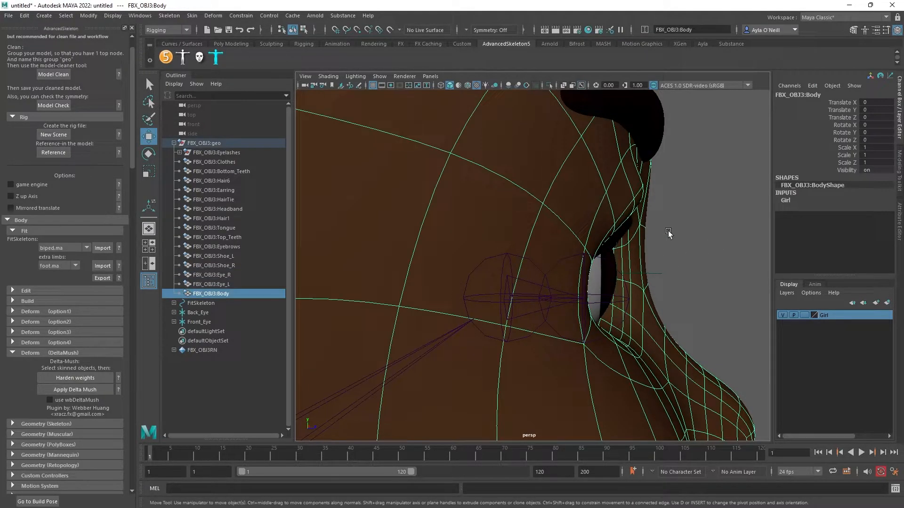
pyautogui.hotkey('ctrl', 'h')
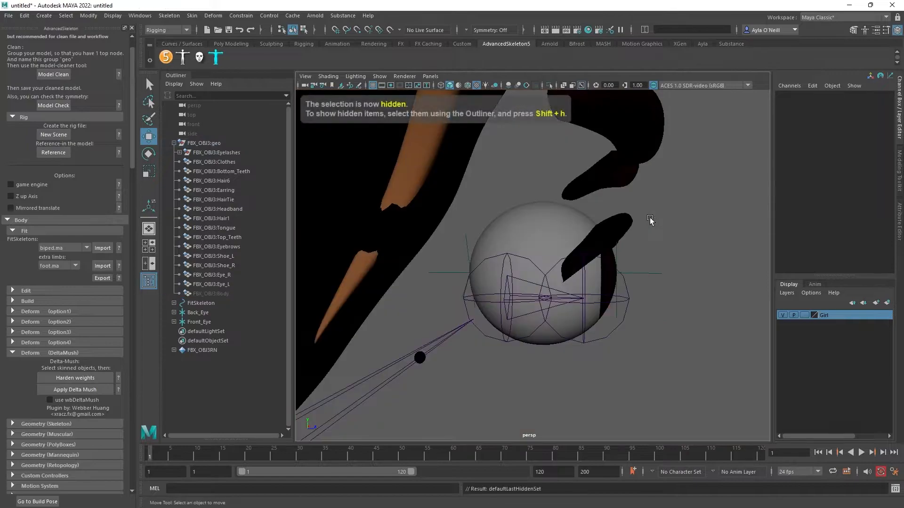
# Move the Eye joint onto the Back_Eye locator using Match Translation
pyautogui.click(506, 264)
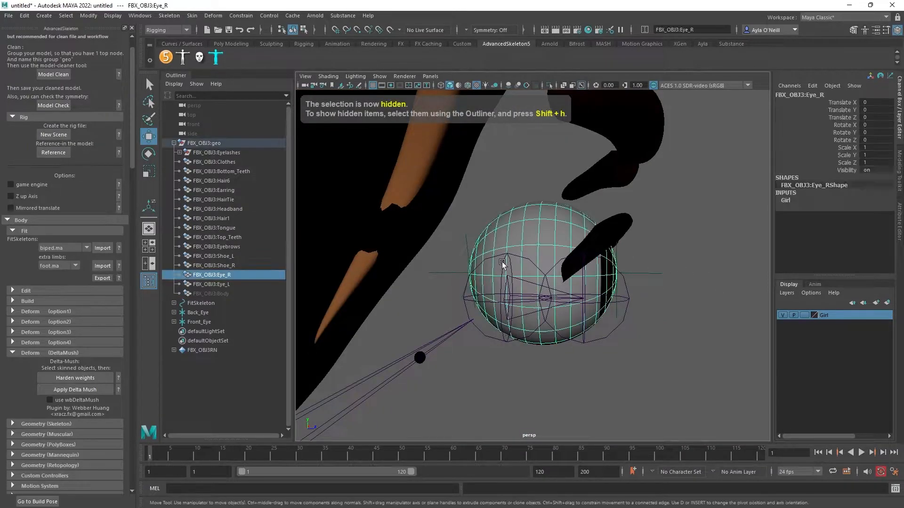
pyautogui.moveTo(465, 268)
pyautogui.mouseDown(button='right')
pyautogui.moveTo(513, 257)
pyautogui.moveTo(465, 268)
pyautogui.mouseUp(button='right')
pyautogui.click(443, 272)
pyautogui.click(399, 300)
pyautogui.moveTo(400, 299); pyautogui.dragTo(433, 298, button='right')
pyautogui.click(468, 301)
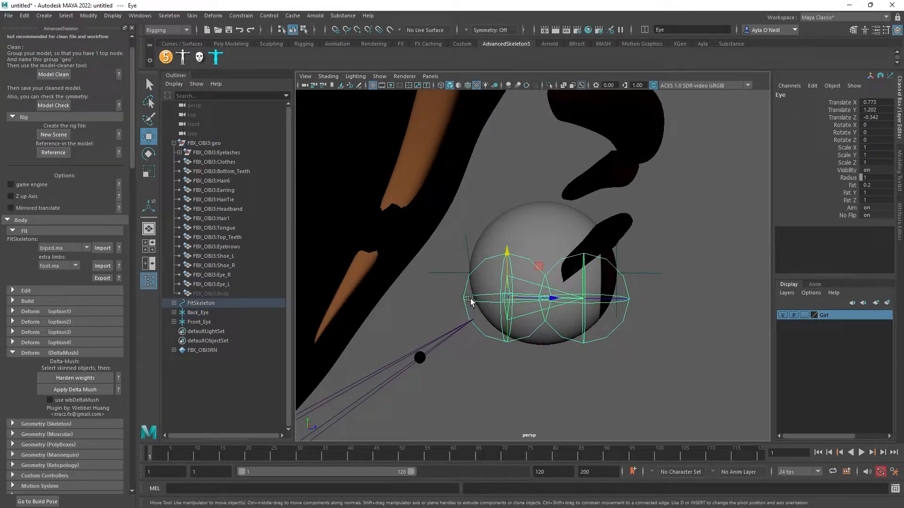
pyautogui.click(461, 273)
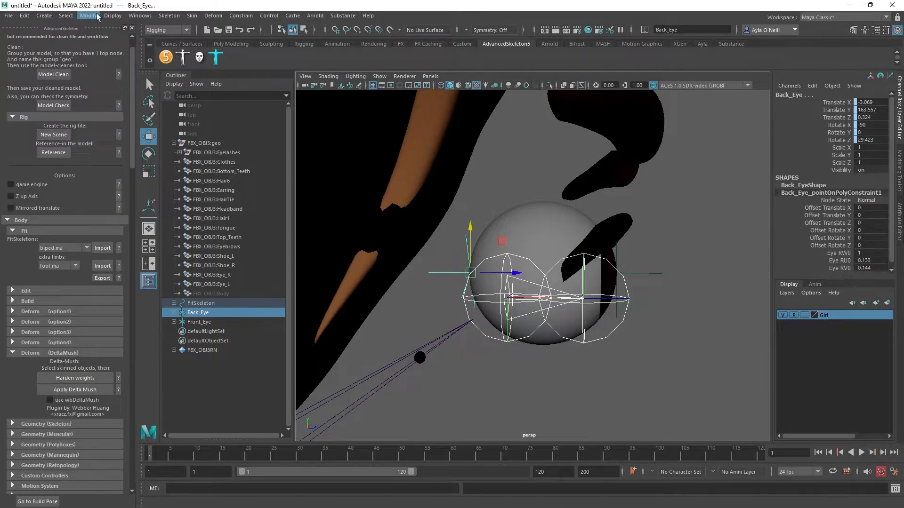
pyautogui.click(133, 17)
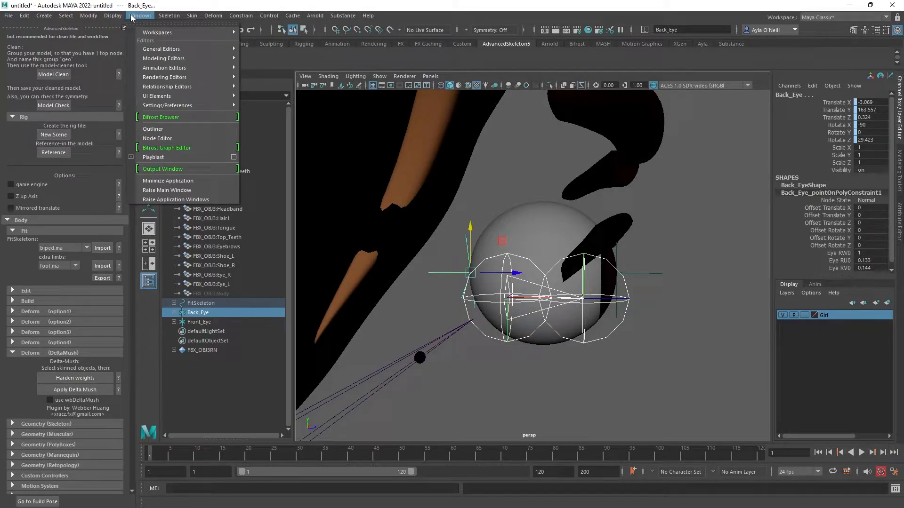
pyautogui.moveTo(114, 71)
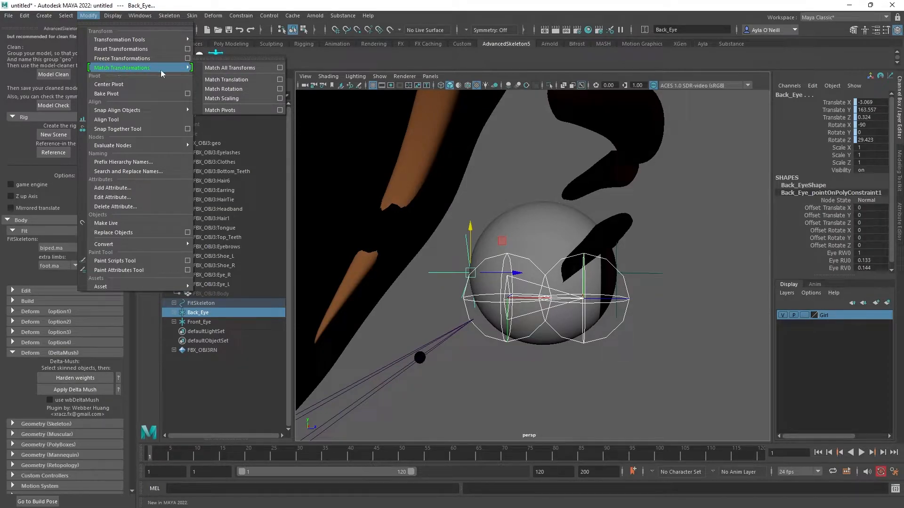
pyautogui.click(224, 79)
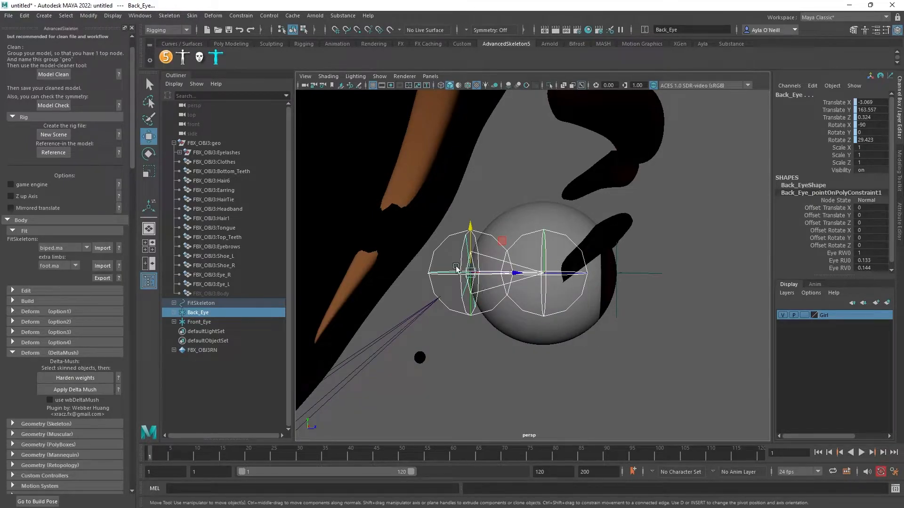
# Move the EyeEnd joint onto the Front_Eye locator using Match Translation
pyautogui.click(560, 236)
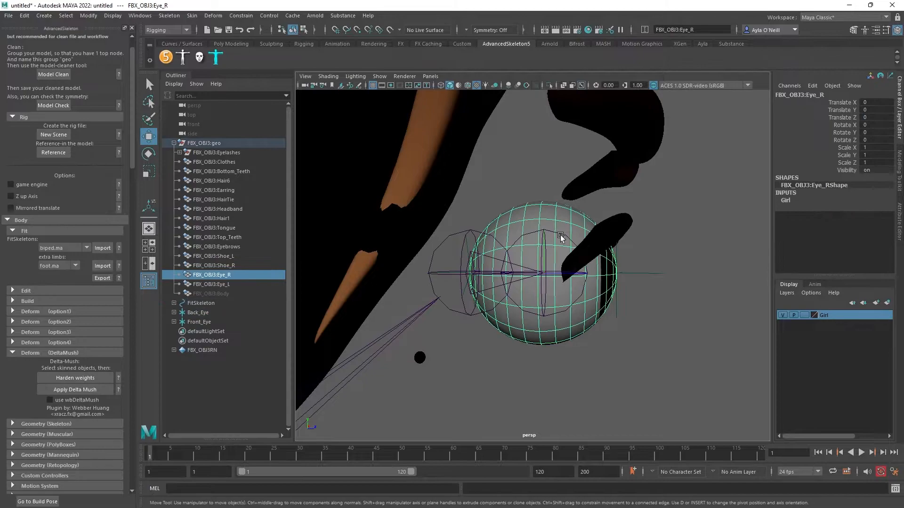
pyautogui.click(554, 237)
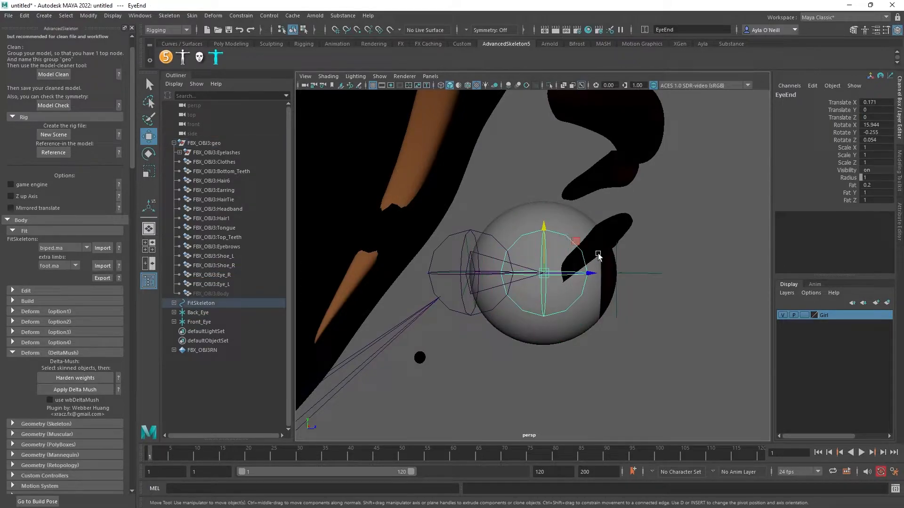
pyautogui.click(641, 274)
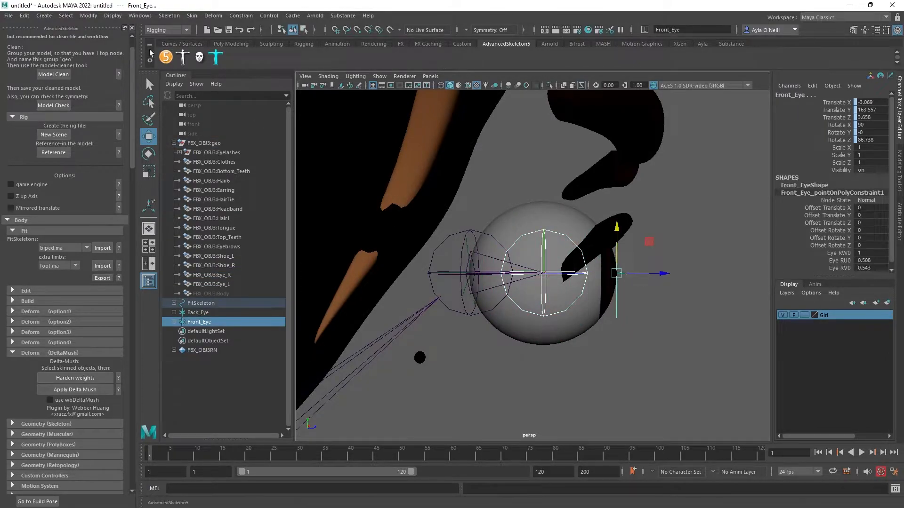
pyautogui.click(94, 16)
pyautogui.moveTo(122, 67)
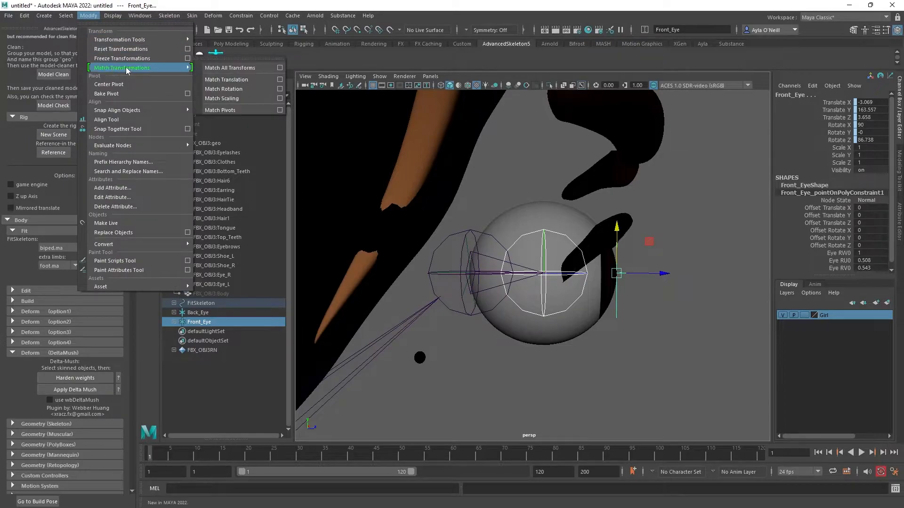
pyautogui.click(217, 80)
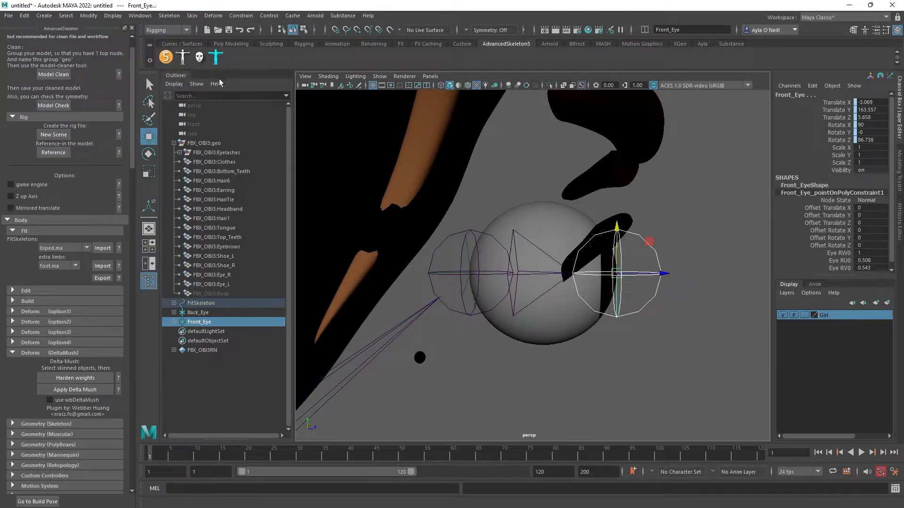
pyautogui.click(633, 360)
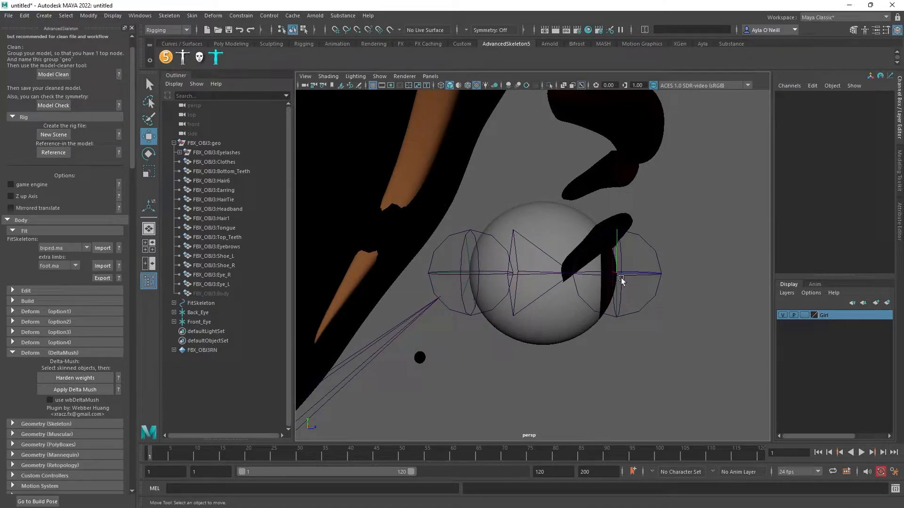
# Unhide the FBX_OBJ3:Body mesh and clear the selection
pyautogui.scroll(-5, 625, 342)
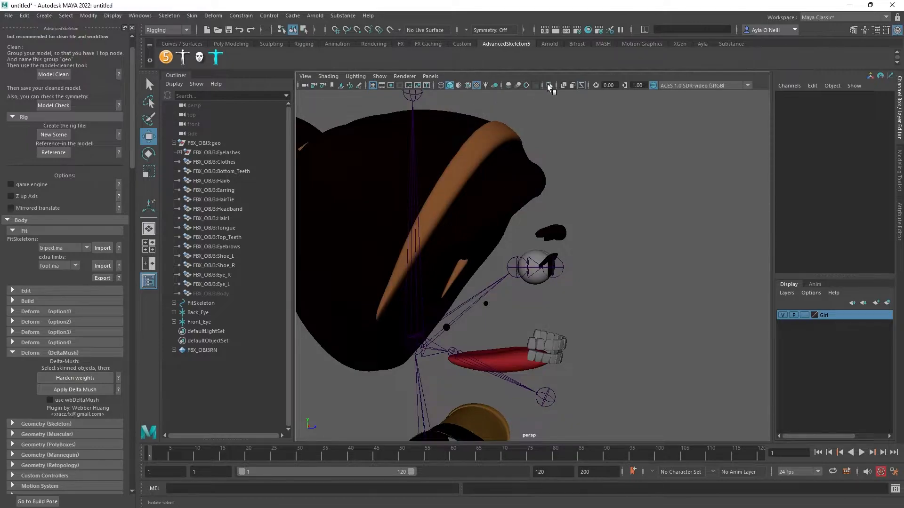
pyautogui.click(229, 293)
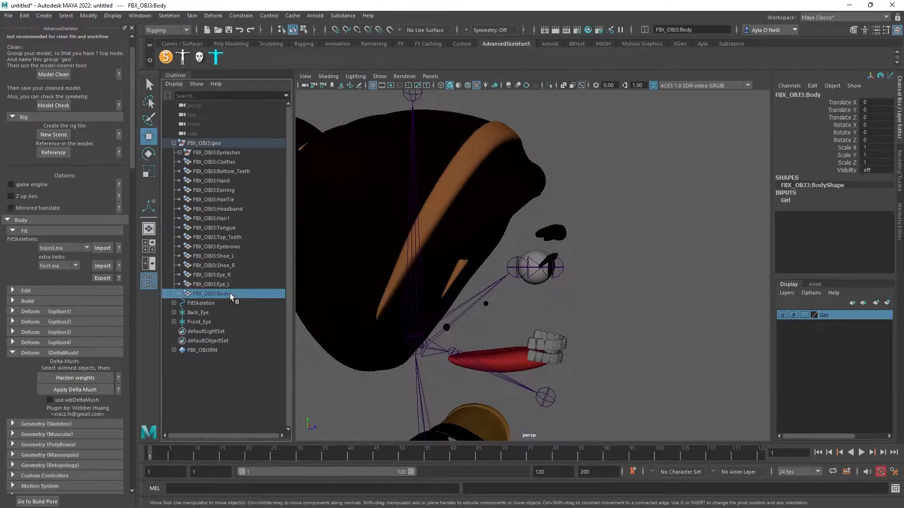
pyautogui.hotkey('shift', 'h')
pyautogui.click(659, 228)
# Raise the right Knee joint slightly along the leg in the side view to fit the character's knee
pyautogui.keyDown('alt'); pyautogui.moveTo(659, 227); pyautogui.dragTo(633, 370); pyautogui.keyUp('alt')
pyautogui.keyDown('alt'); pyautogui.moveTo(633, 370); pyautogui.dragTo(619, 253, button='middle'); pyautogui.keyUp('alt')
pyautogui.keyDown('alt'); pyautogui.moveTo(619, 254); pyautogui.dragTo(575, 294); pyautogui.keyUp('alt')
pyautogui.keyDown('alt'); pyautogui.moveTo(553, 323); pyautogui.dragTo(557, 288, button='middle'); pyautogui.keyUp('alt')
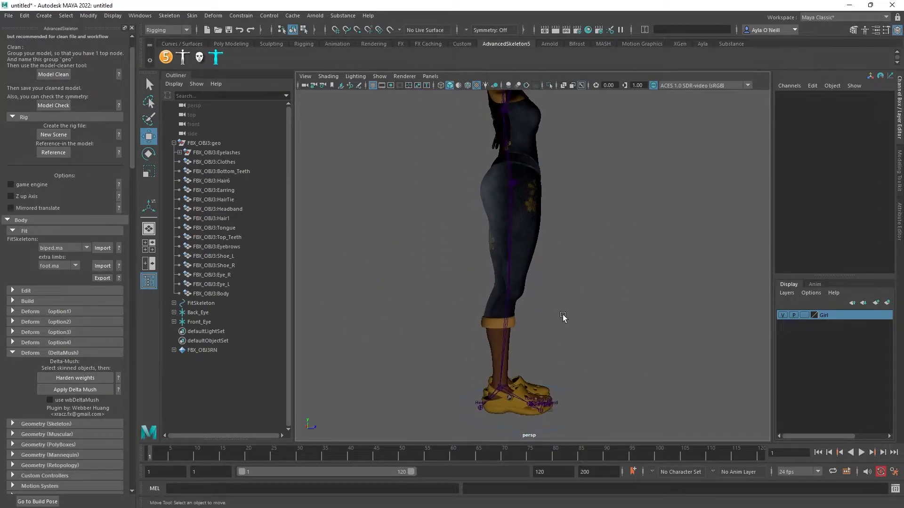
pyautogui.scroll(2, 560, 325)
pyautogui.click(495, 305)
pyautogui.moveTo(494, 307); pyautogui.dragTo(493, 256)
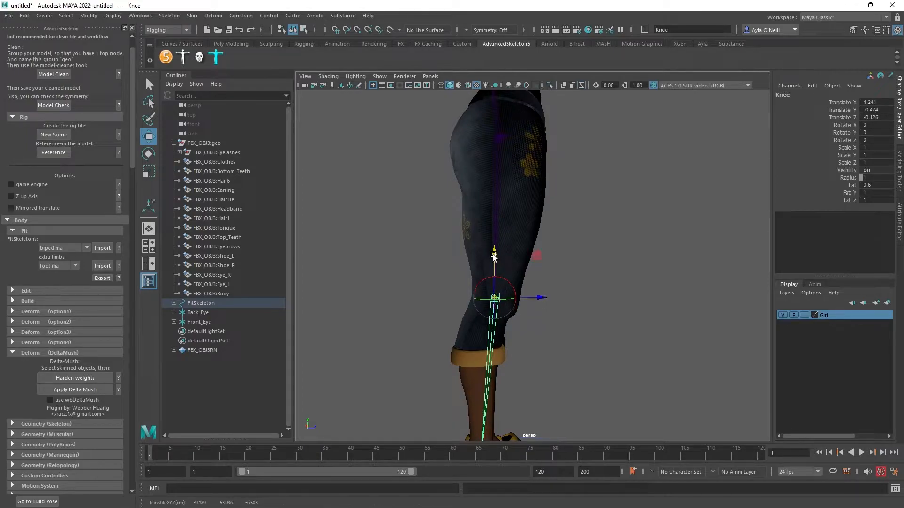
pyautogui.scroll(-2, 567, 250)
# Raise only the Root joint to a Translate Y of about 10.17, keeping its child joints in place
pyautogui.keyDown('alt'); pyautogui.moveTo(560, 228); pyautogui.dragTo(460, 245); pyautogui.keyUp('alt')
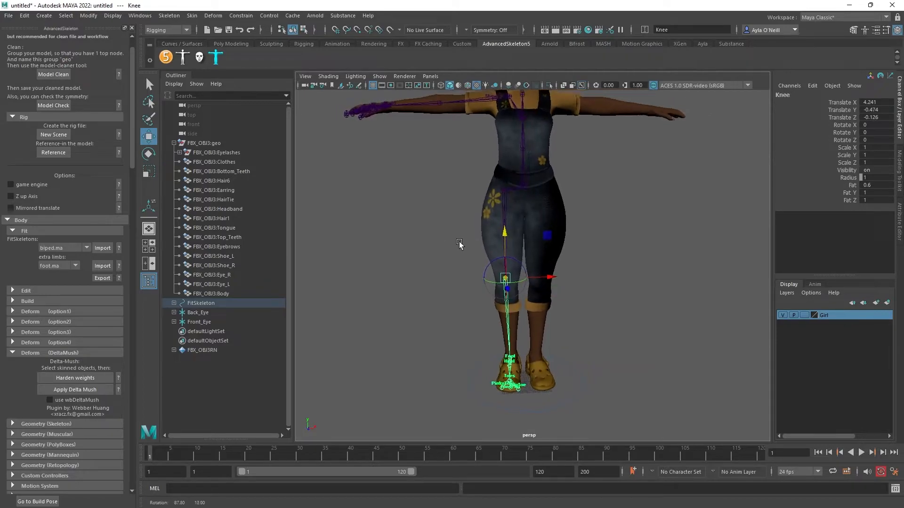
pyautogui.click(525, 188)
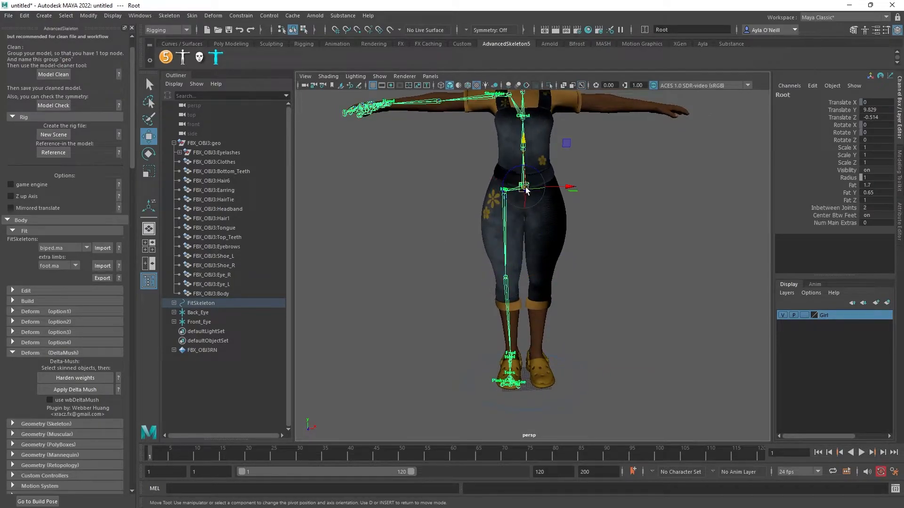
pyautogui.press('d')
pyautogui.hotkey('ctrl', 'z')
pyautogui.press('d')
pyautogui.moveTo(522, 150); pyautogui.dragTo(521, 142)
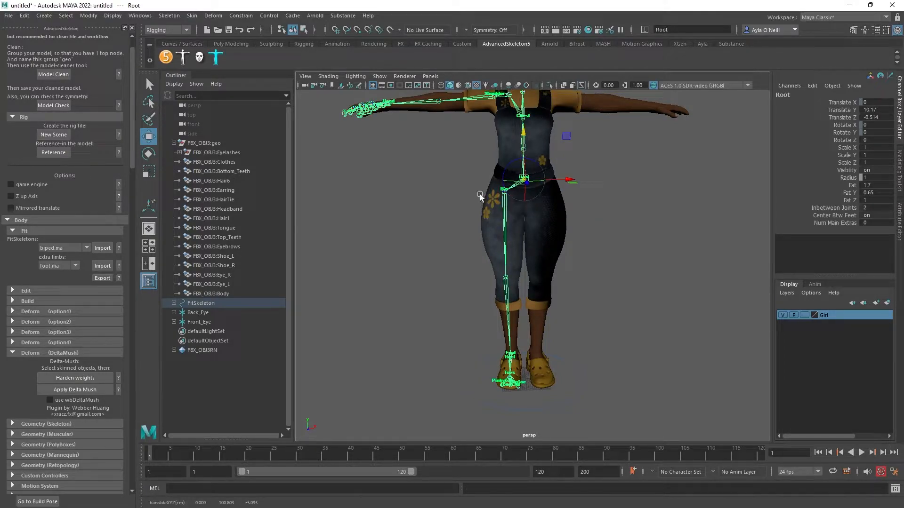
# Nudge the right Hip joint slightly upward to suit the raised Root joint, keeping the knee in place
pyautogui.click(509, 170)
pyautogui.click(503, 190)
pyautogui.moveTo(505, 176); pyautogui.dragTo(501, 154)
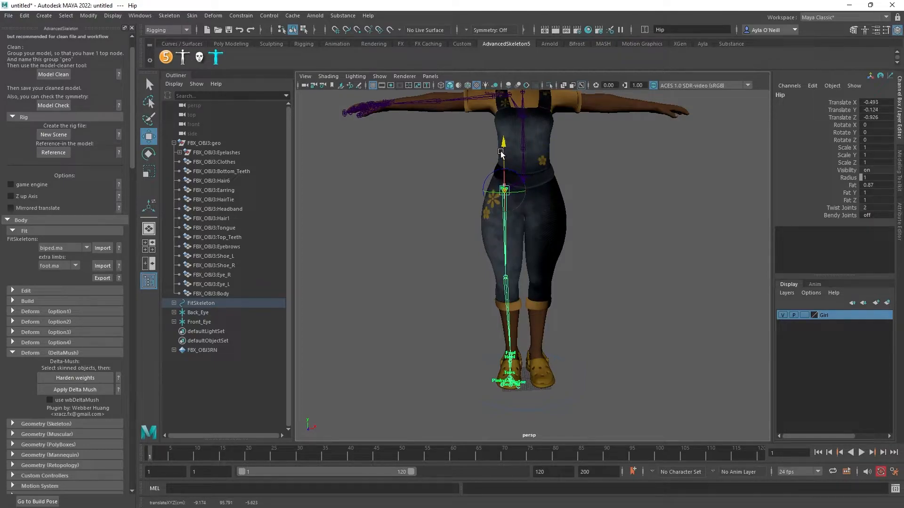
pyautogui.click(607, 188)
# Save the fitted scene as Girl_Pre_Rig.mb in the project's scenes folder, replacing the existing file
pyautogui.scroll(-4, 534, 215)
pyautogui.keyDown('alt'); pyautogui.moveTo(475, 236); pyautogui.dragTo(570, 235); pyautogui.keyUp('alt')
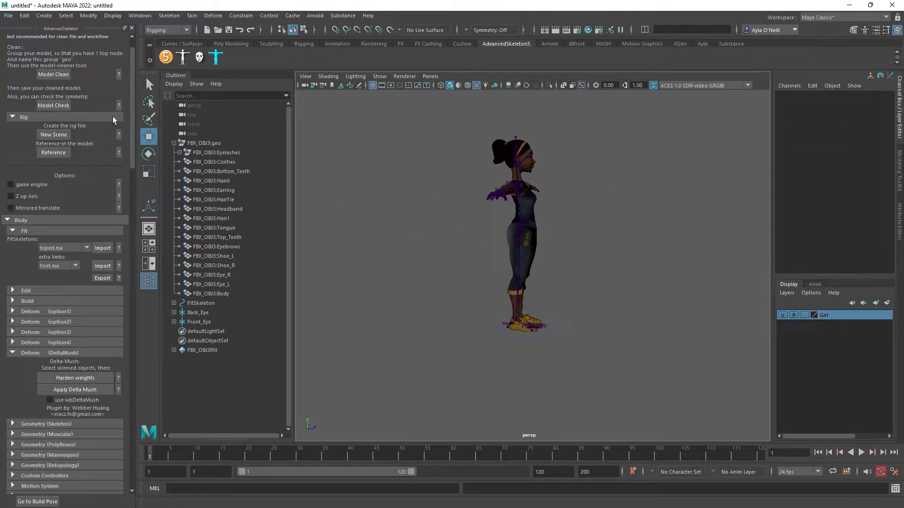
pyautogui.click(9, 16)
pyautogui.click(36, 54)
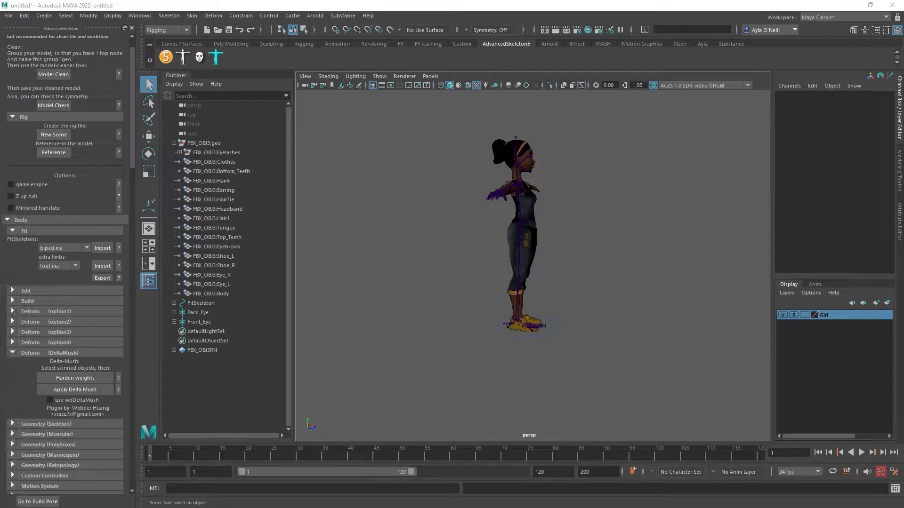
pyautogui.press('w')
pyautogui.click(9, 15)
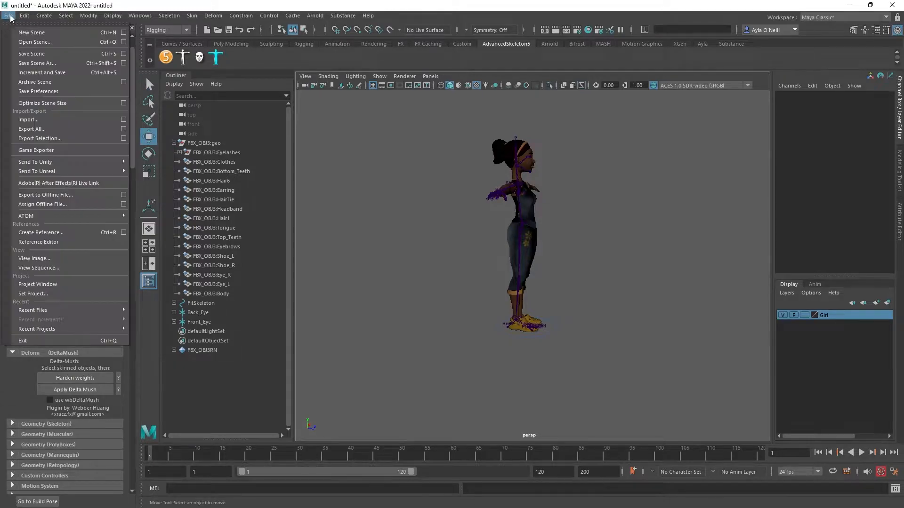
pyautogui.click(39, 74)
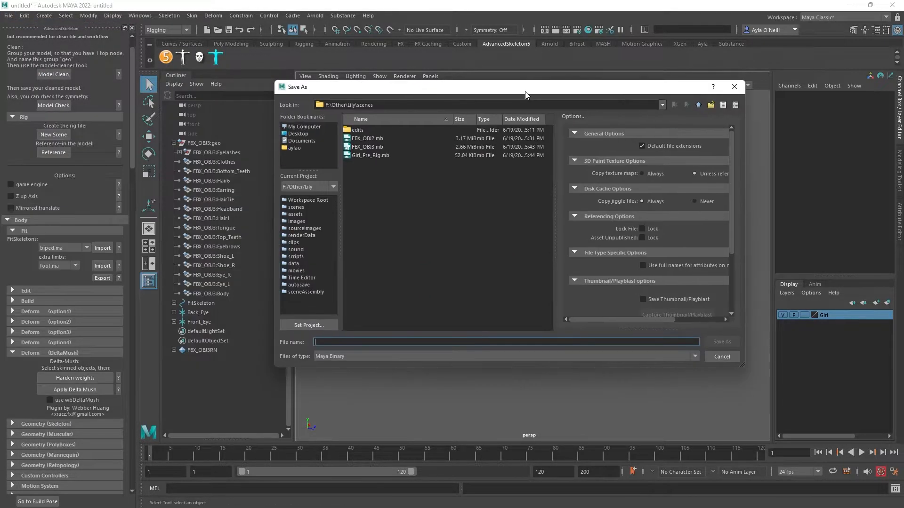
pyautogui.click(363, 156)
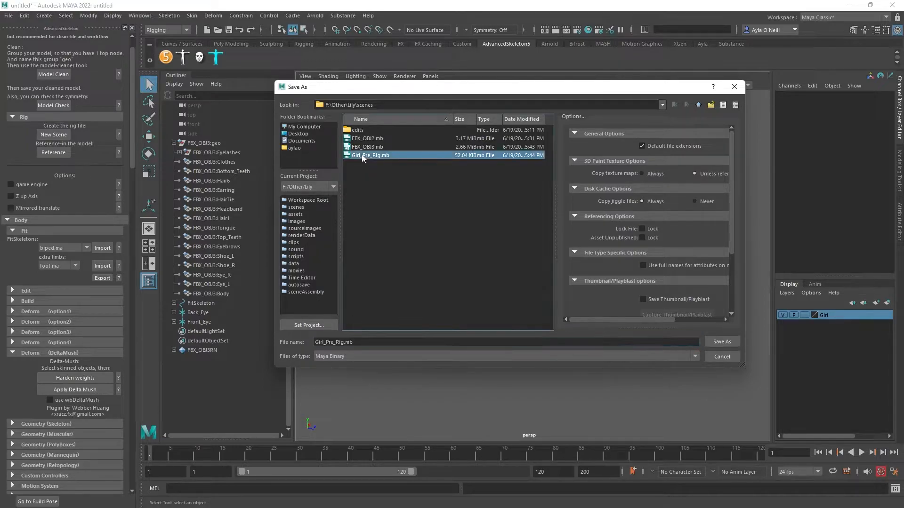
pyautogui.click(731, 342)
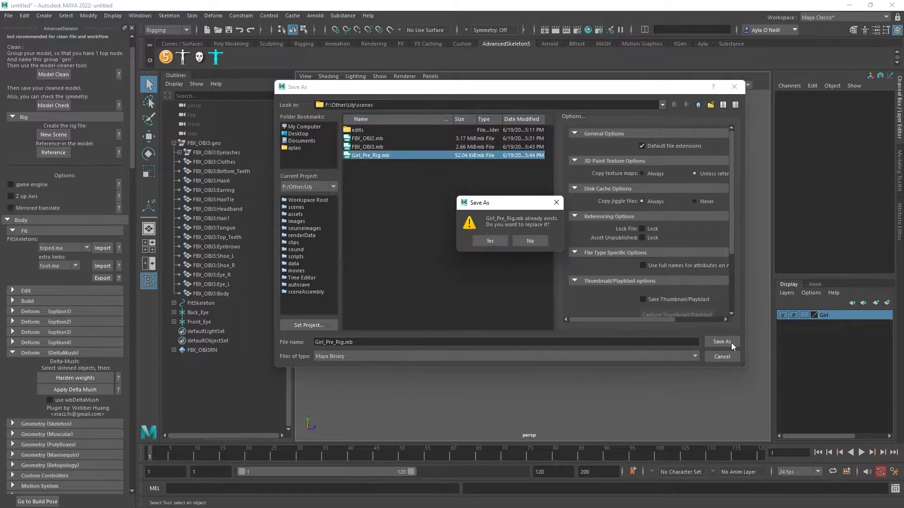
pyautogui.click(489, 241)
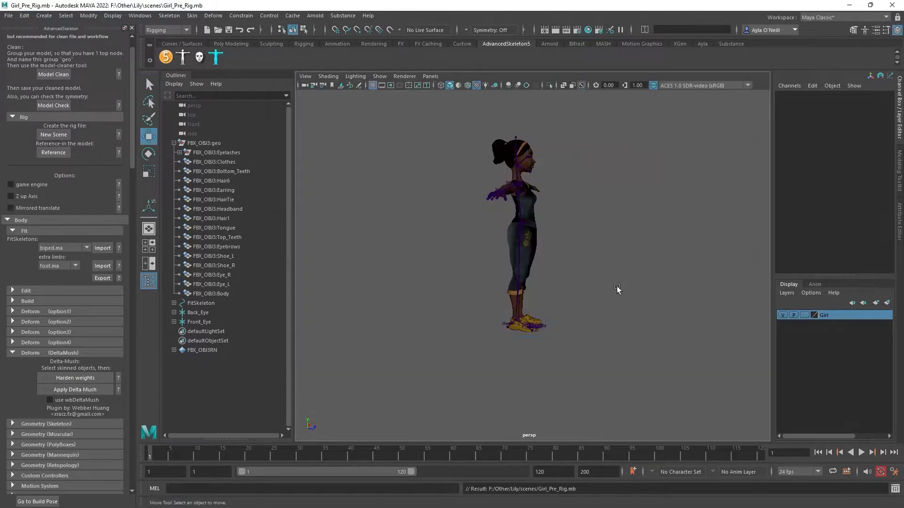
pyautogui.press('w')
# Build the AdvancedSkeleton rig from the fitted biped skeleton
pyautogui.keyDown('alt'); pyautogui.moveTo(584, 235); pyautogui.dragTo(414, 280); pyautogui.keyUp('alt')
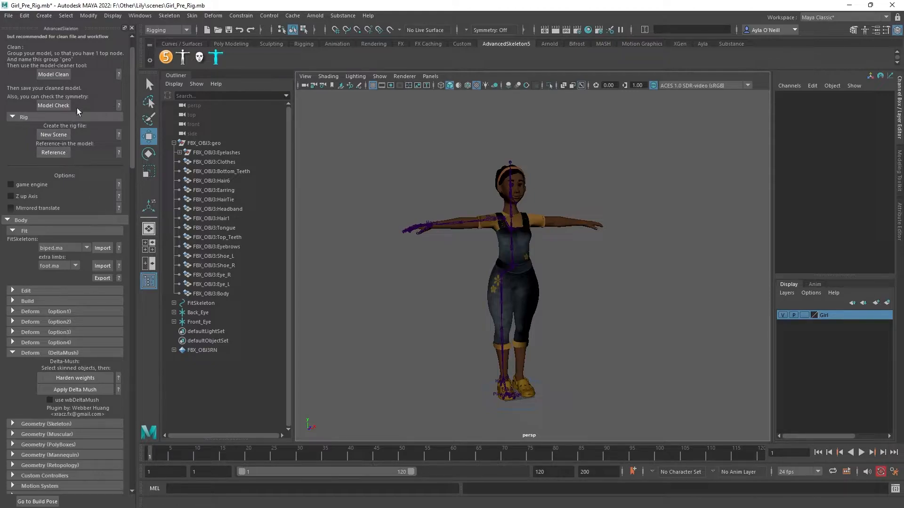
pyautogui.scroll(2, 100, 309)
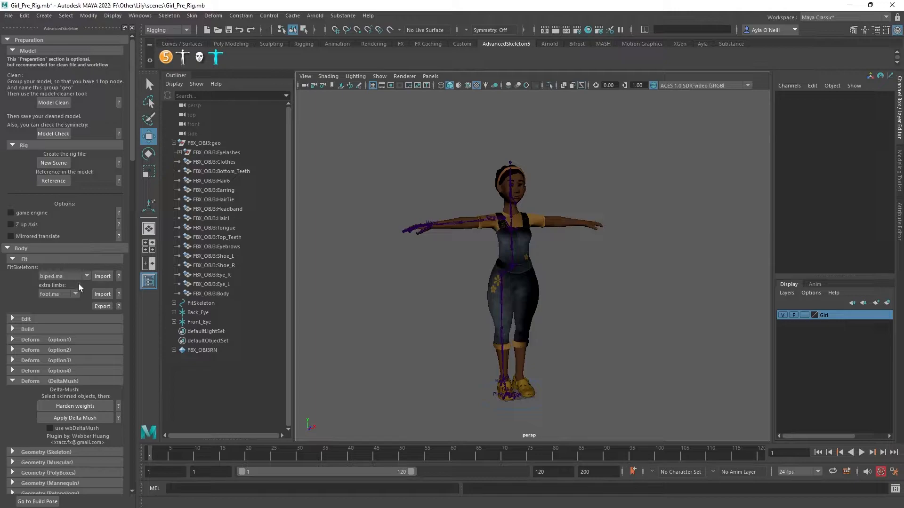
pyautogui.click(27, 330)
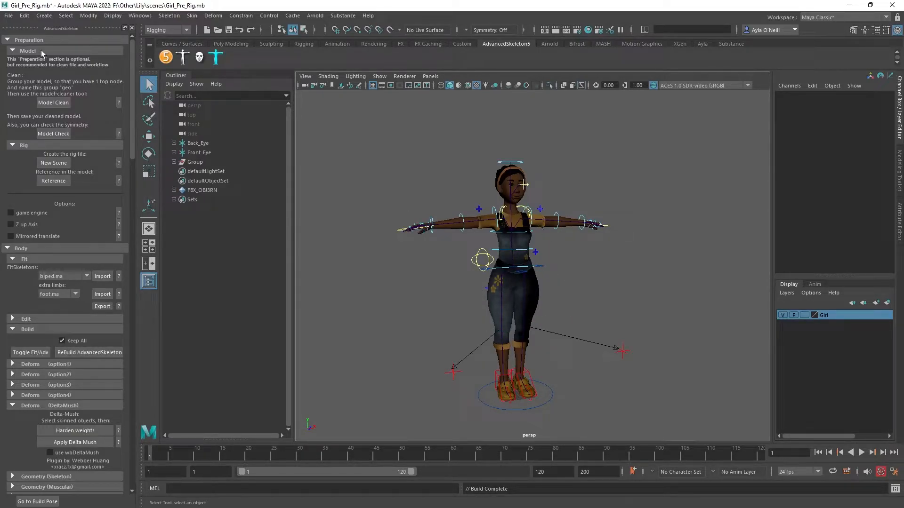
# Save the built rig as a separate scene file named Girl_Post_Rig.mb
pyautogui.click(9, 16)
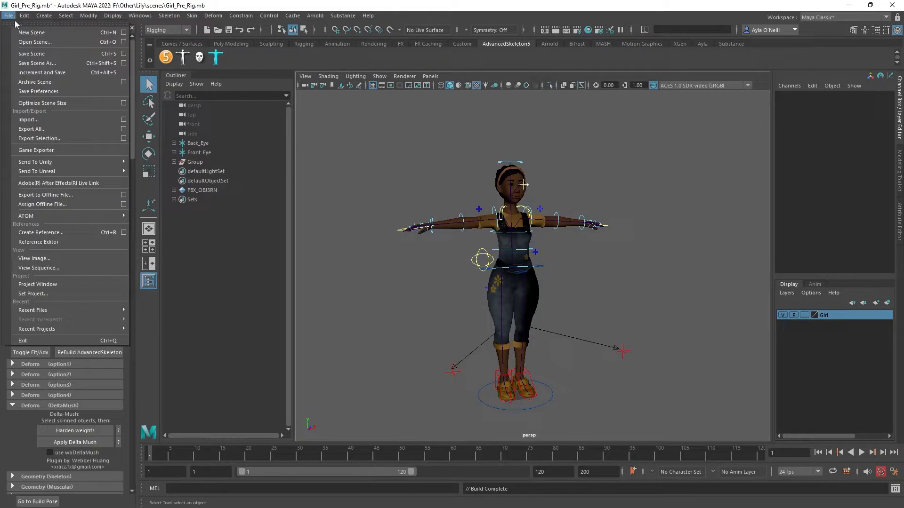
pyautogui.click(36, 63)
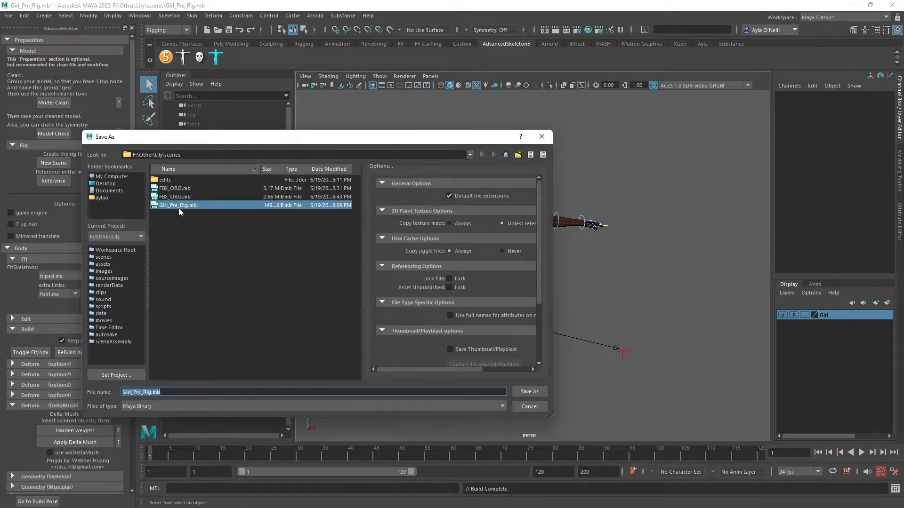
pyautogui.doubleClick(178, 206)
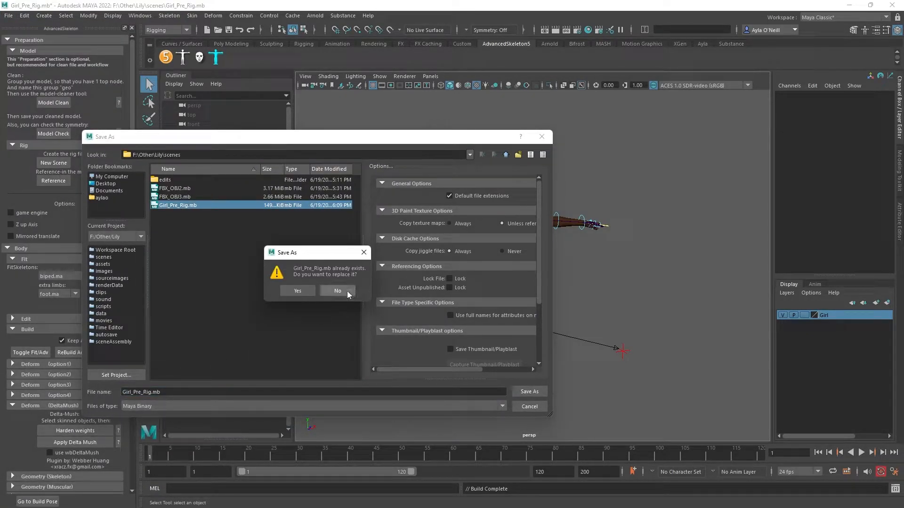
pyautogui.click(349, 295)
pyautogui.click(143, 391)
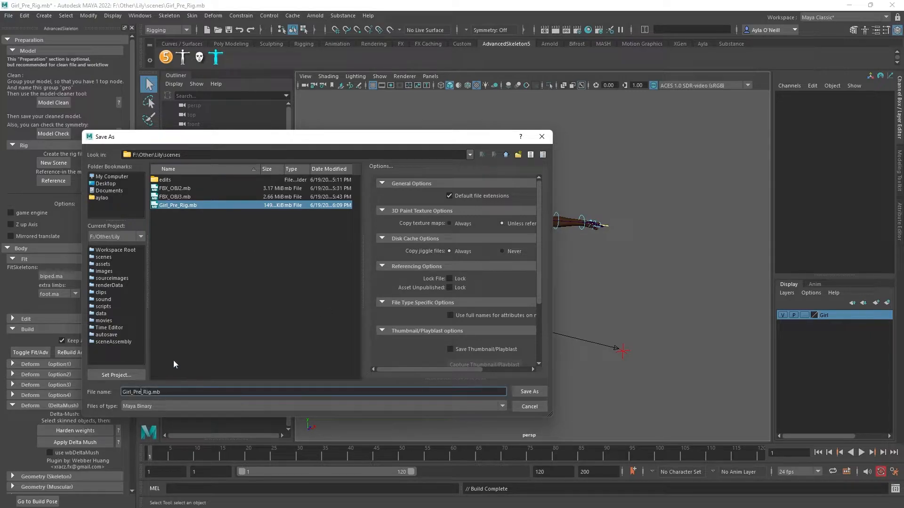
pyautogui.press('BackSpace')
pyautogui.press('BackSpace')
pyautogui.press('BackSpace')
pyautogui.write('Post')
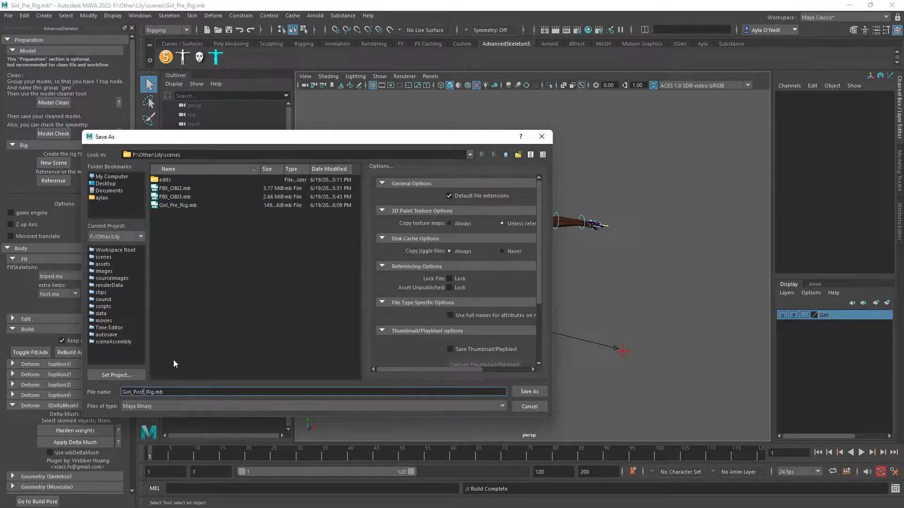
pyautogui.press('Return')
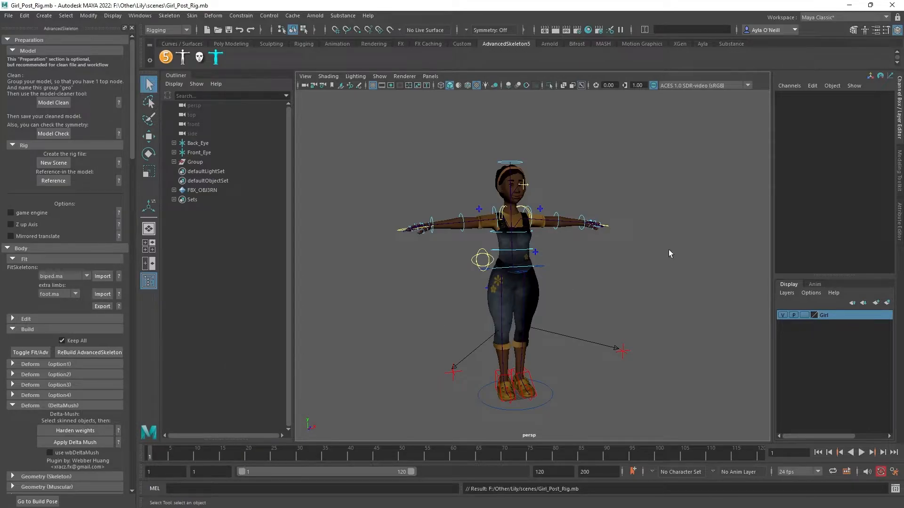
# Examine the generated rig controls on the character, the clothes mesh and the top-level Group node
pyautogui.scroll(3, 580, 276)
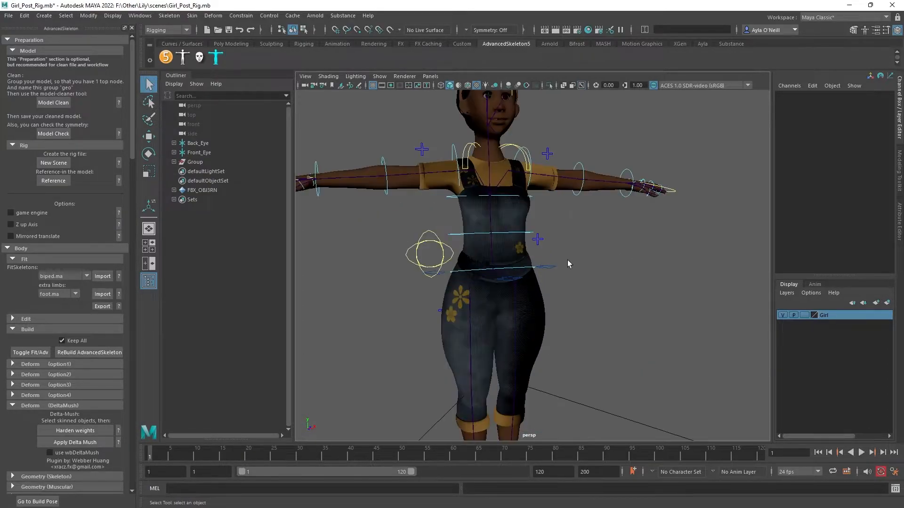
pyautogui.scroll(-2, 529, 254)
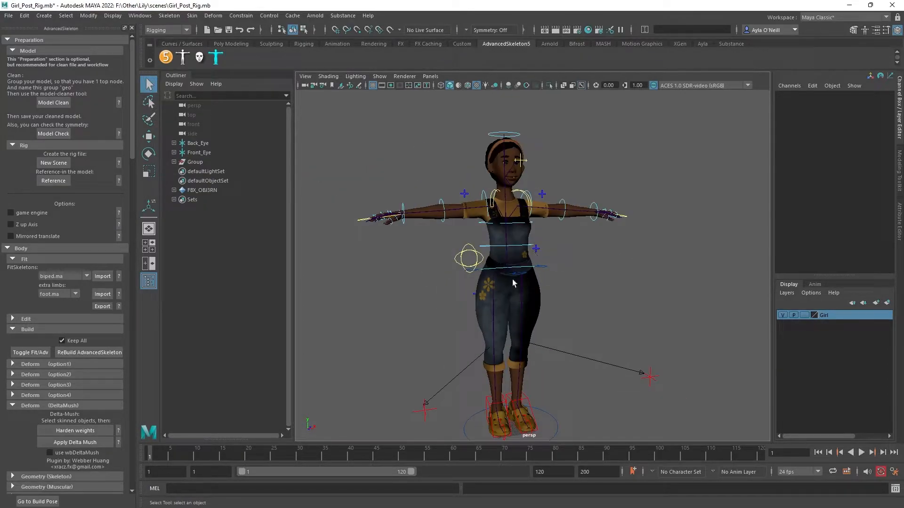
pyautogui.click(481, 307)
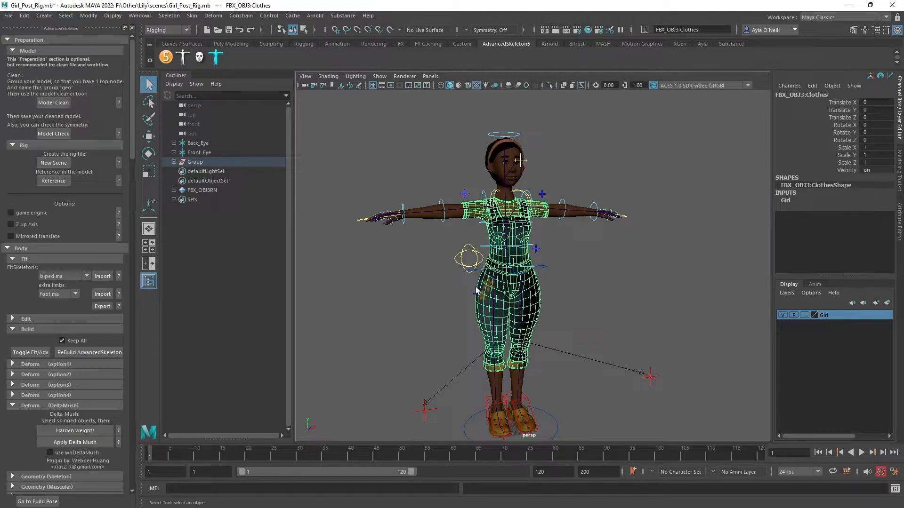
pyautogui.click(599, 249)
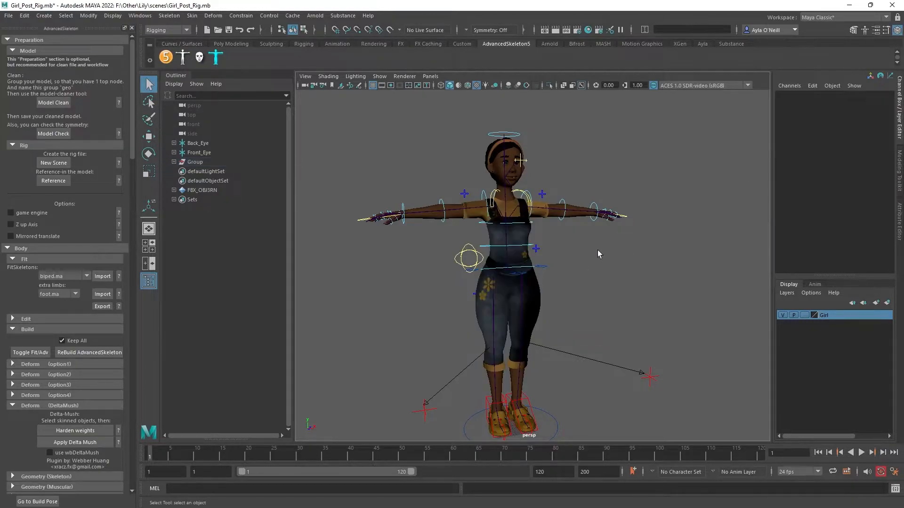
pyautogui.scroll(2, 598, 250)
pyautogui.click(193, 162)
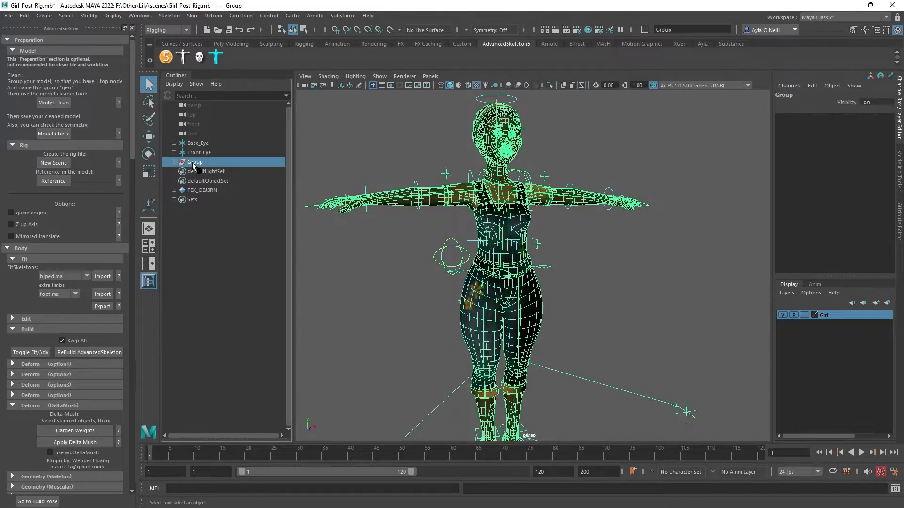
pyautogui.doubleClick(196, 162)
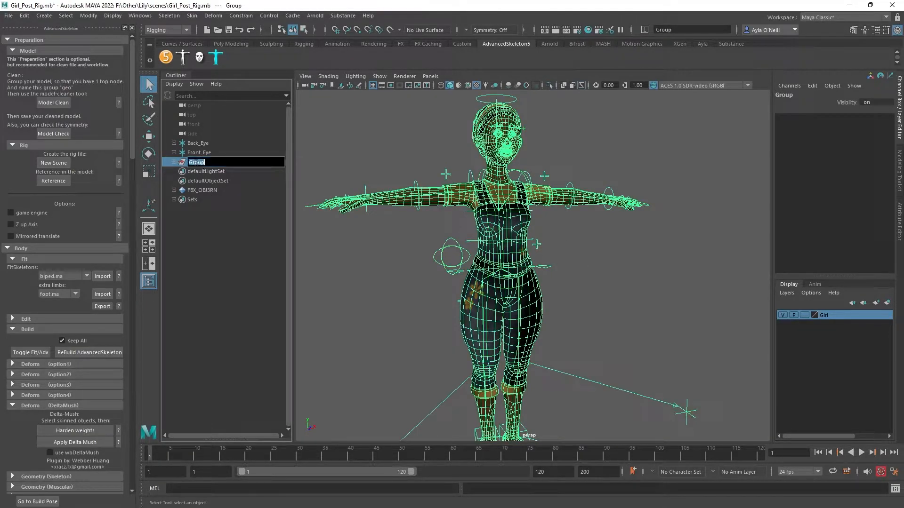
pyautogui.click(212, 182)
# Expand Group down to the contents of FBX_OBJ3:geo and select everything from FBX_OBJ3:Eyelashes through FBX_OBJ3:Body
pyautogui.click(174, 162)
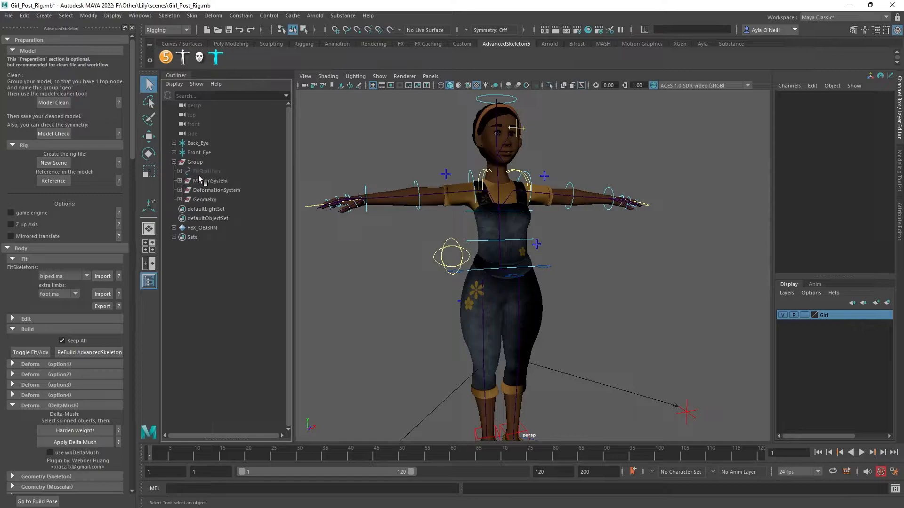
pyautogui.click(203, 181)
pyautogui.click(203, 200)
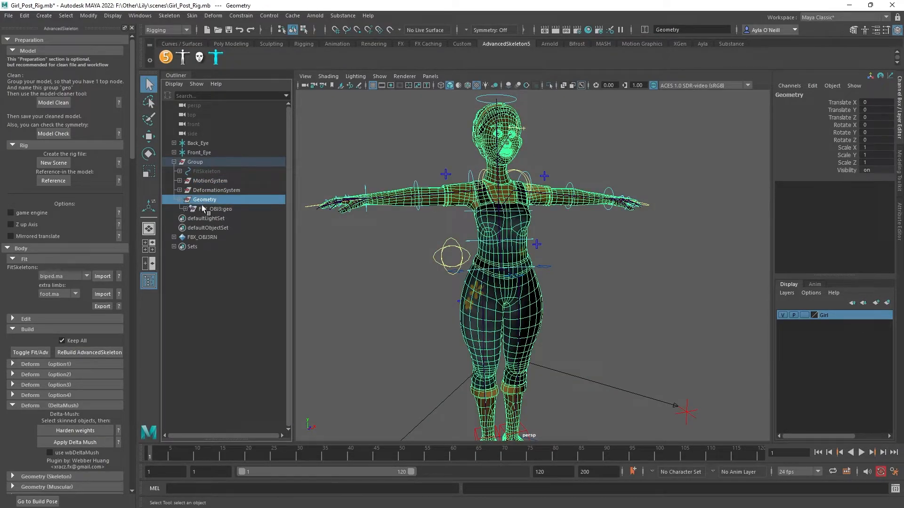
pyautogui.click(185, 209)
pyautogui.click(217, 217)
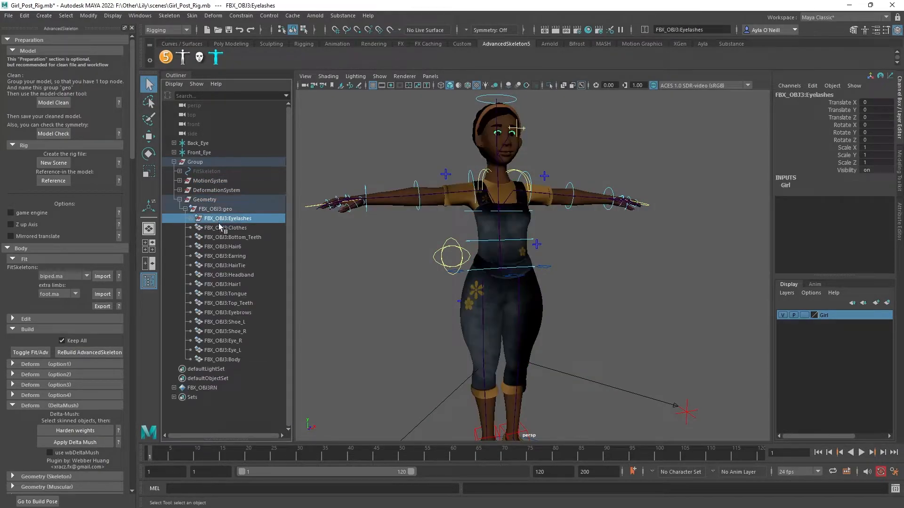
pyautogui.keyDown('shift'); pyautogui.click(233, 359); pyautogui.keyUp('shift')
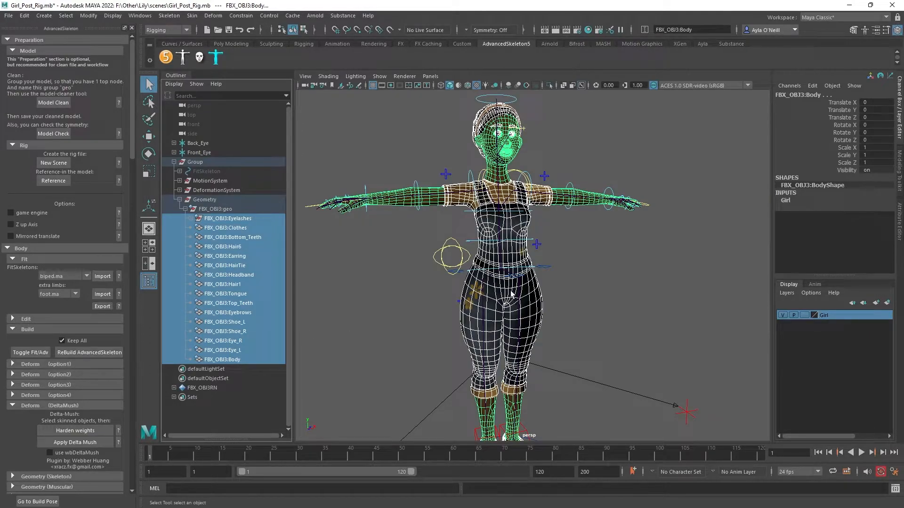
pyautogui.scroll(5, 510, 291)
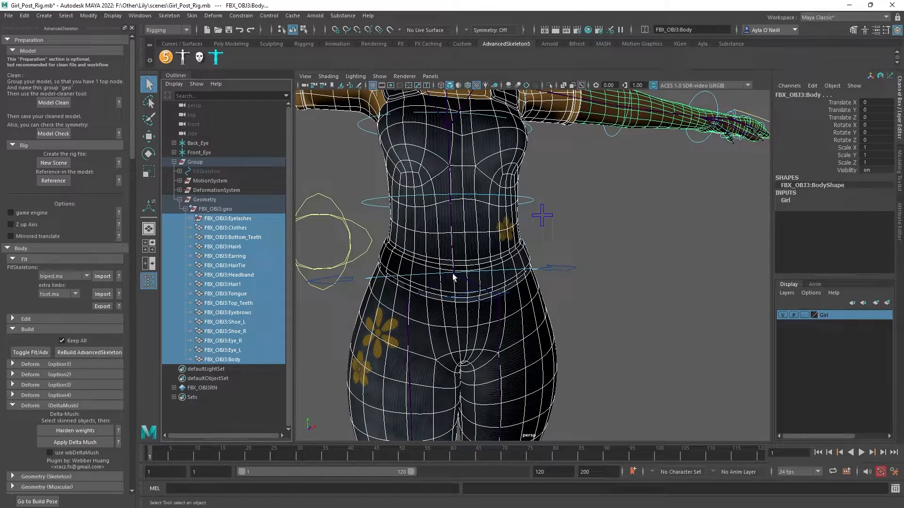
# Bind the selected character meshes to the Root_M joint hierarchy with a maximum of 3 influences
pyautogui.click(453, 276)
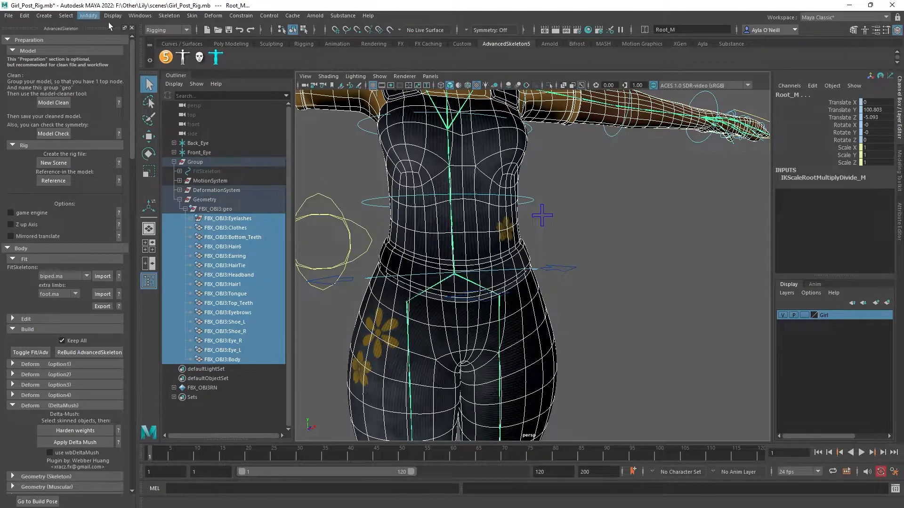
pyautogui.click(191, 16)
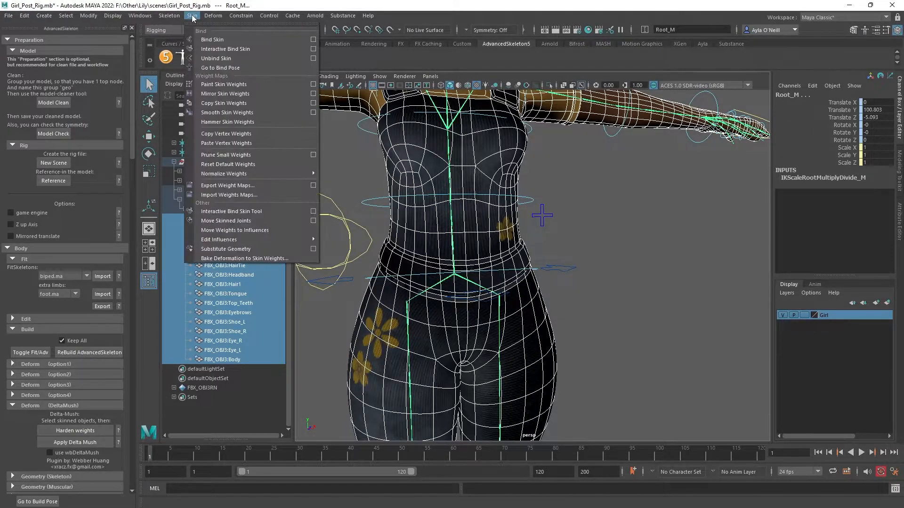
pyautogui.click(313, 39)
pyautogui.moveTo(301, 113); pyautogui.dragTo(674, 192)
pyautogui.click(535, 197)
pyautogui.click(546, 219)
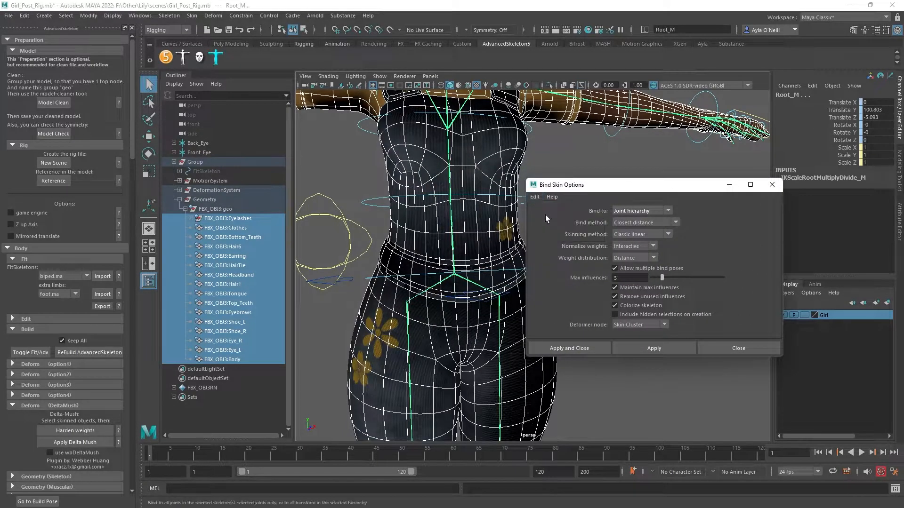
pyautogui.doubleClick(626, 278)
pyautogui.press('Return')
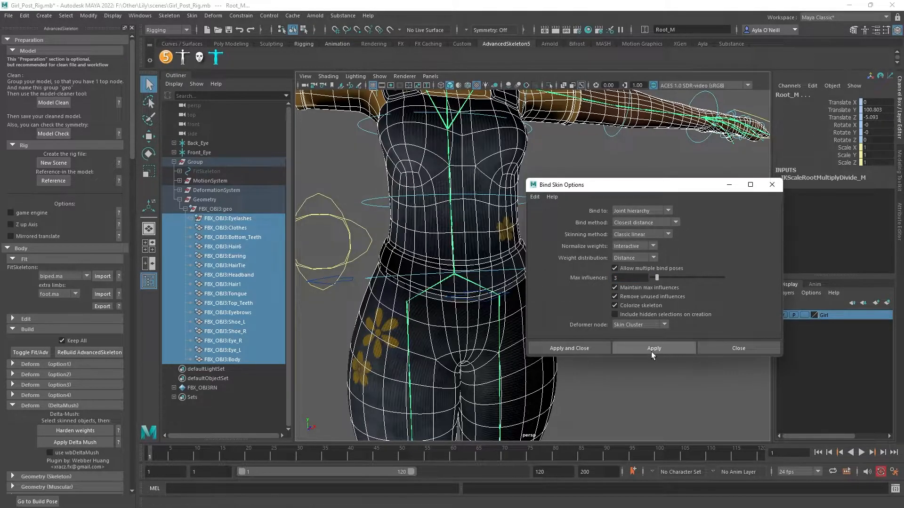
pyautogui.click(593, 349)
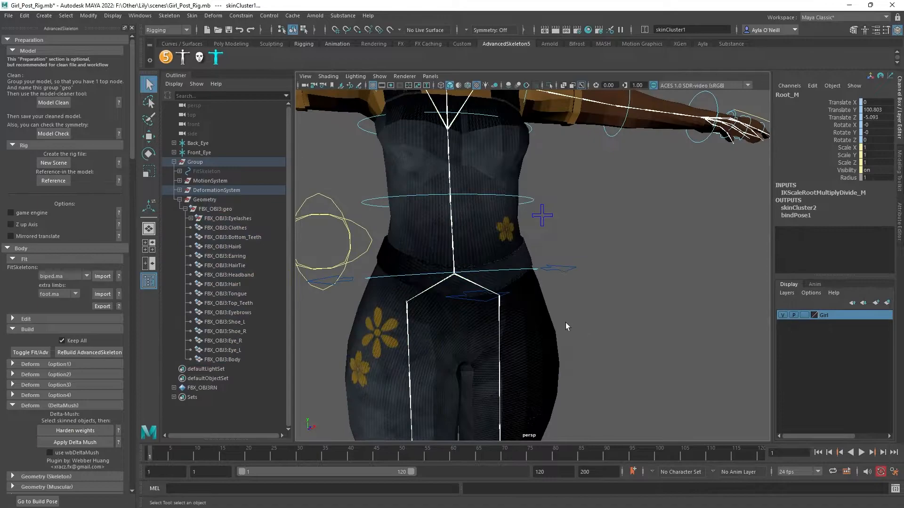
# Test the skinning by lowering the RootX_M control about 17 units, check the bent legs from the front and undo the move
pyautogui.scroll(-8, 547, 329)
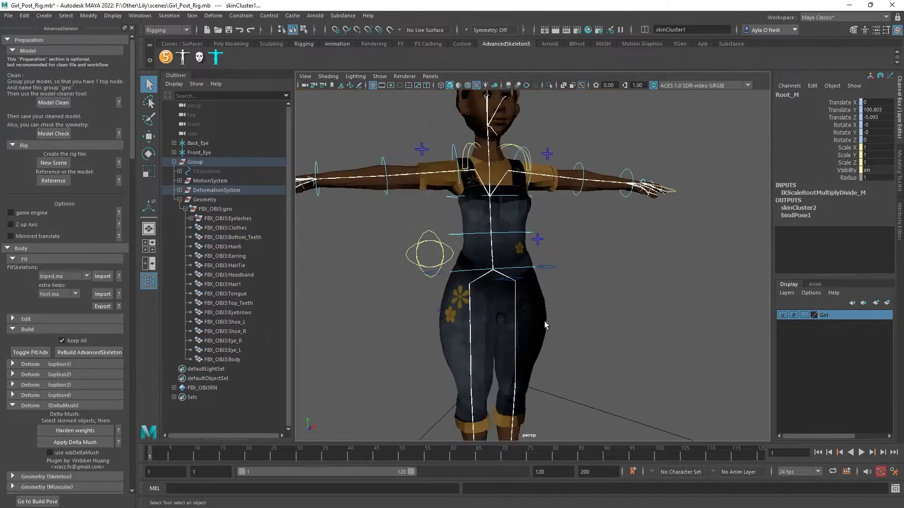
pyautogui.click(539, 325)
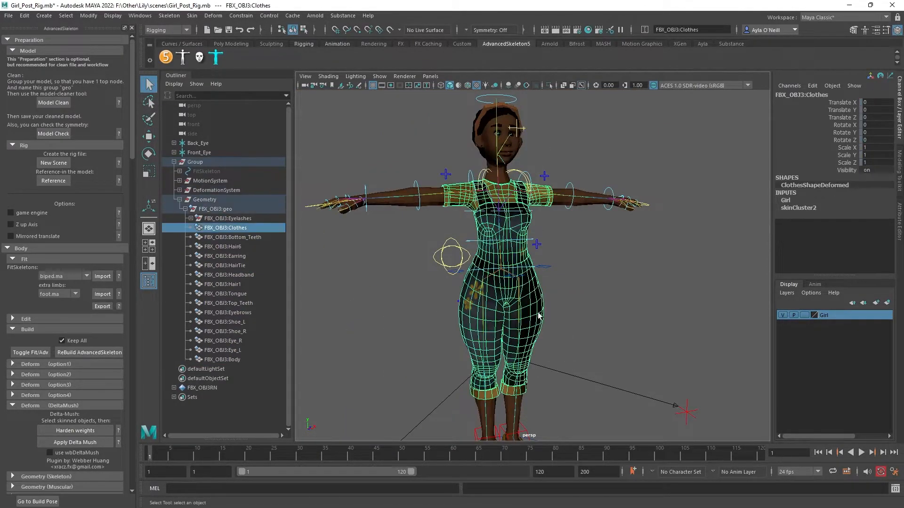
pyautogui.click(583, 314)
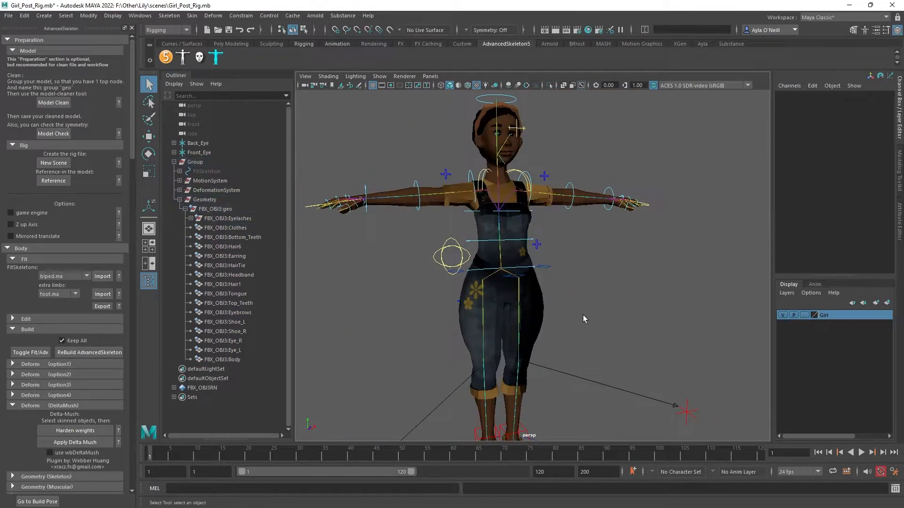
pyautogui.click(513, 278)
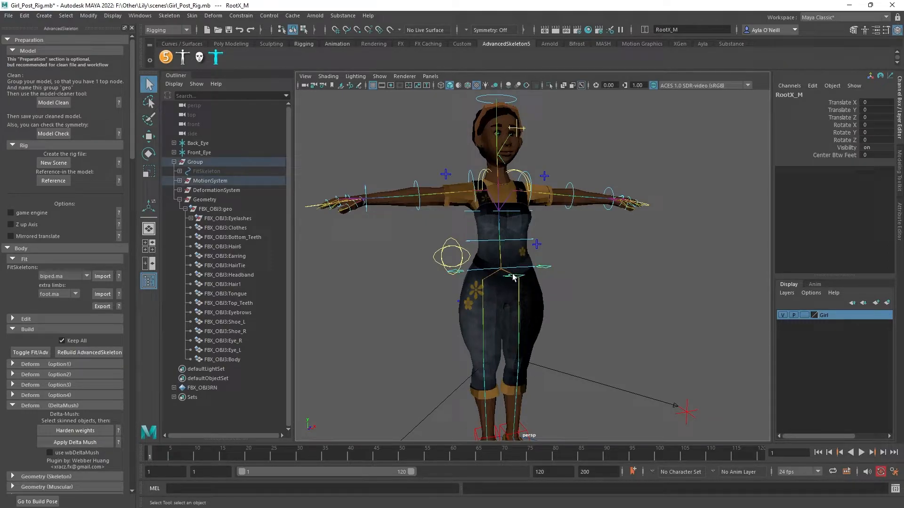
pyautogui.press('w')
pyautogui.moveTo(501, 226); pyautogui.dragTo(502, 264)
pyautogui.keyDown('alt'); pyautogui.moveTo(595, 256); pyautogui.dragTo(595, 282); pyautogui.keyUp('alt')
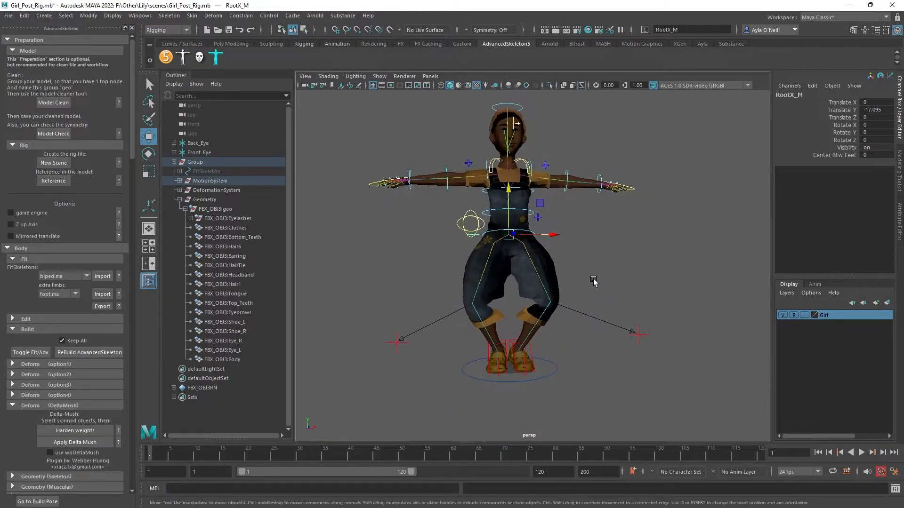
pyautogui.hotkey('ctrl', 'z')
pyautogui.moveTo(557, 308)
pyautogui.keyDown('alt'); pyautogui.mouseDown()
pyautogui.moveTo(555, 329)
pyautogui.moveTo(554, 307)
pyautogui.mouseUp(); pyautogui.keyUp('alt')
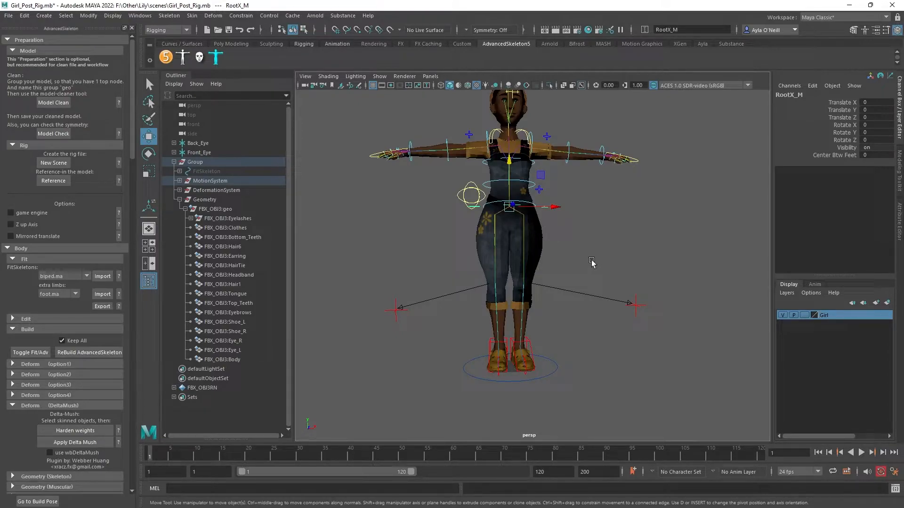
# Undo the skin binding, going back to the selection of unbound character meshes
pyautogui.hotkey('ctrl', 'z')
pyautogui.hotkey('ctrl', 'z')
pyautogui.hotkey('ctrl', 'z')
pyautogui.hotkey('ctrl', 'z')
pyautogui.hotkey('ctrl', 'z')
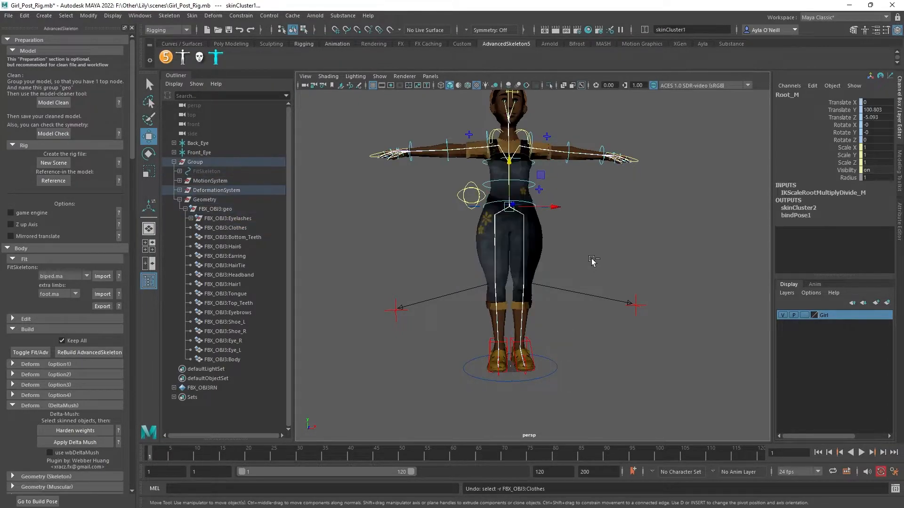
pyautogui.hotkey('ctrl', 'z')
pyautogui.hotkey('ctrl', 'z')
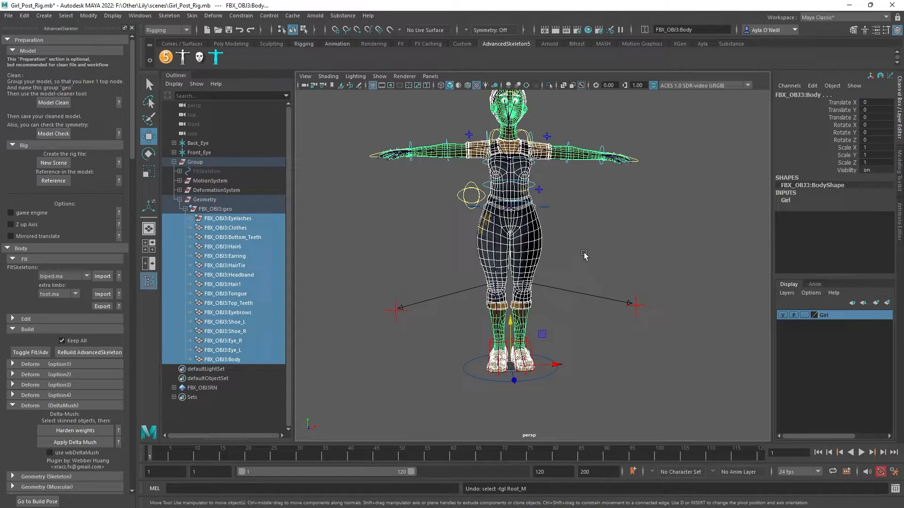
# Examine the clothes mesh, the PoleLeg_L control and the Knee_L joint to check the leg's bending direction
pyautogui.click(527, 255)
pyautogui.click(636, 306)
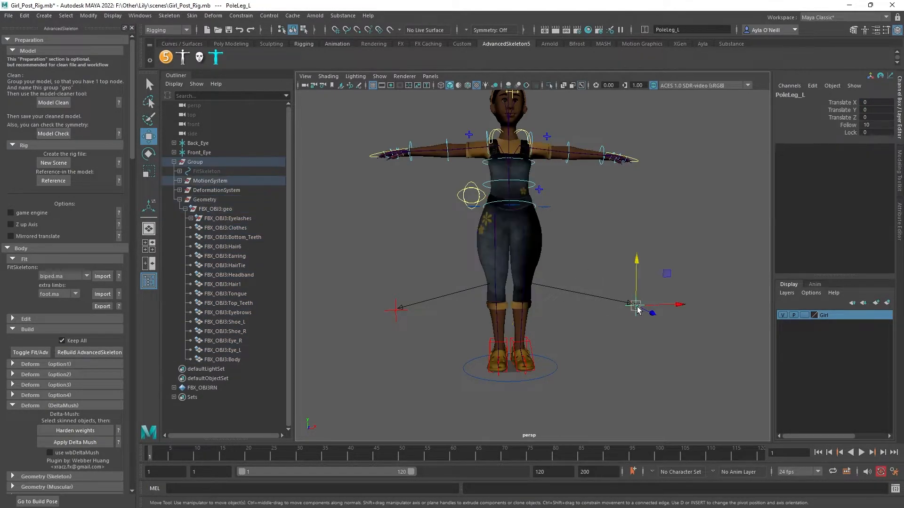
pyautogui.click(522, 282)
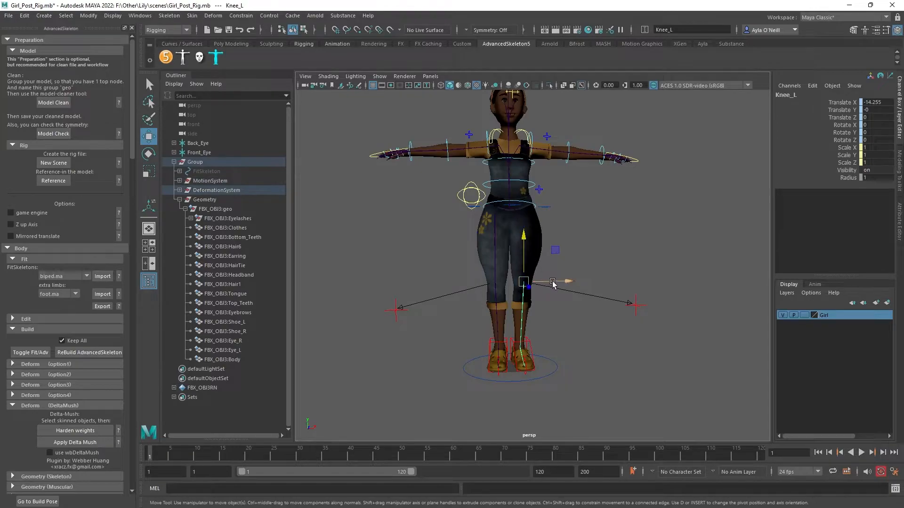
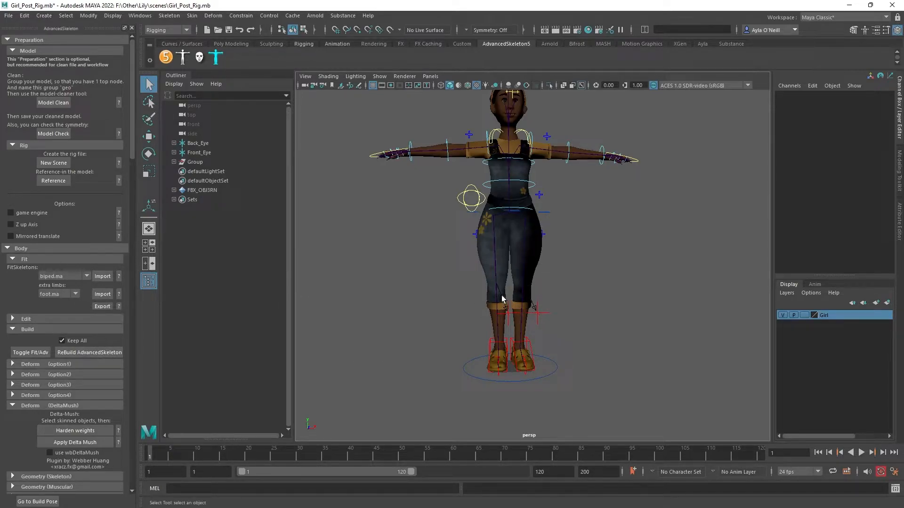
# Bind the Geometry group inside Group to the Root_M joint hierarchy with a maximum of 3 influences
pyautogui.moveTo(449, 324)
pyautogui.keyDown('alt'); pyautogui.mouseDown()
pyautogui.moveTo(512, 326)
pyautogui.moveTo(524, 338)
pyautogui.moveTo(464, 316)
pyautogui.moveTo(461, 329)
pyautogui.mouseUp(); pyautogui.keyUp('alt')
pyautogui.click(492, 305)
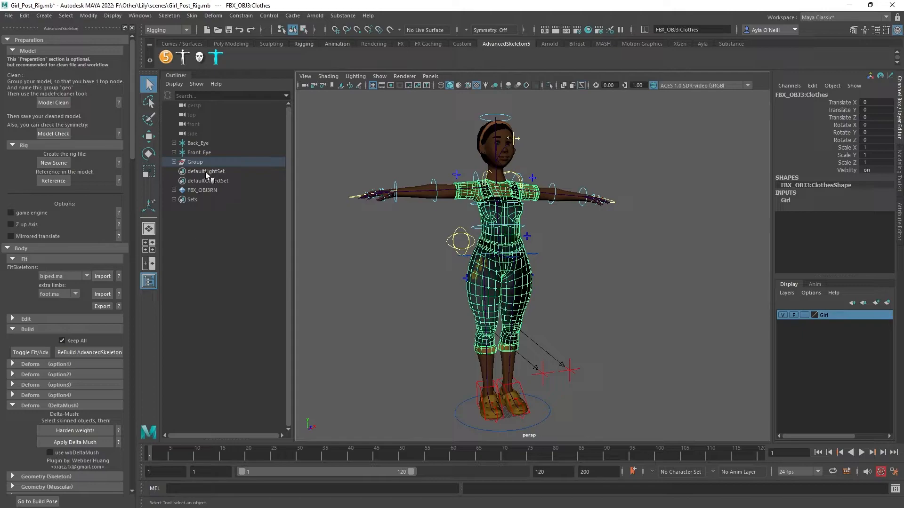
pyautogui.click(174, 162)
pyautogui.click(204, 200)
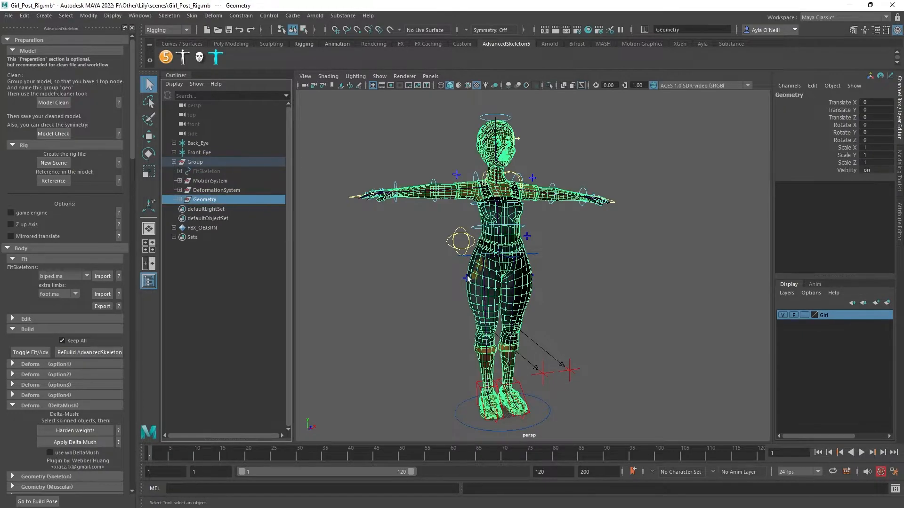
pyautogui.scroll(5, 508, 266)
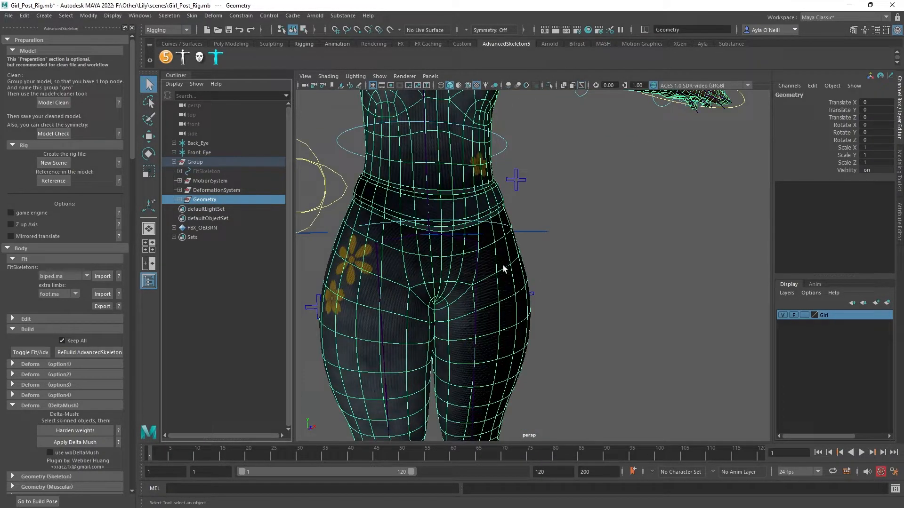
pyautogui.click(429, 228)
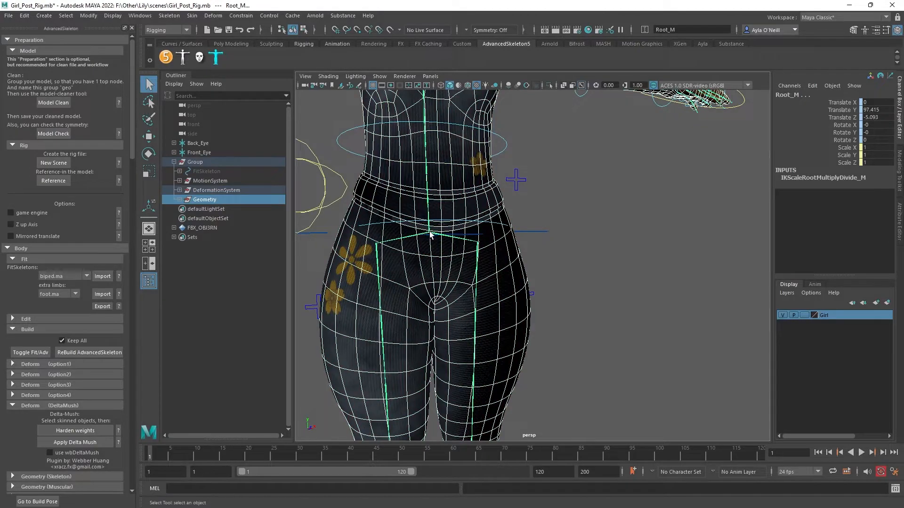
pyautogui.click(193, 17)
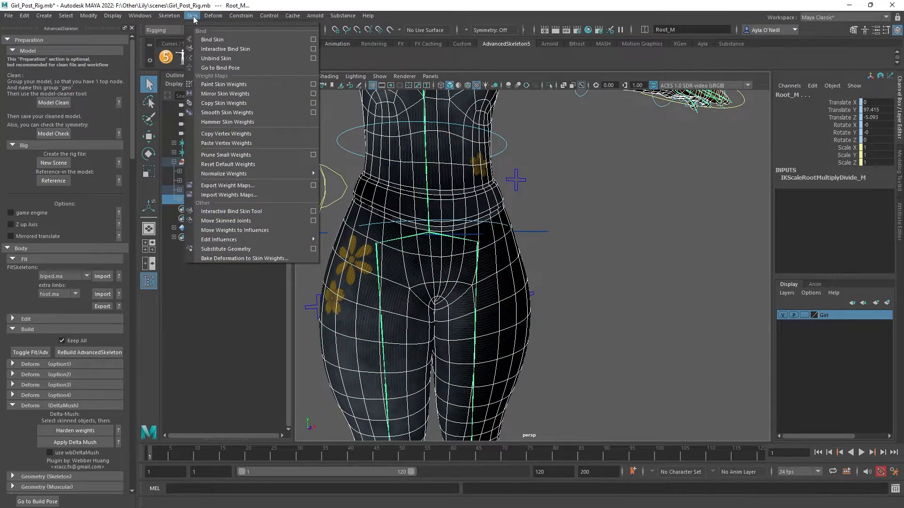
pyautogui.click(313, 39)
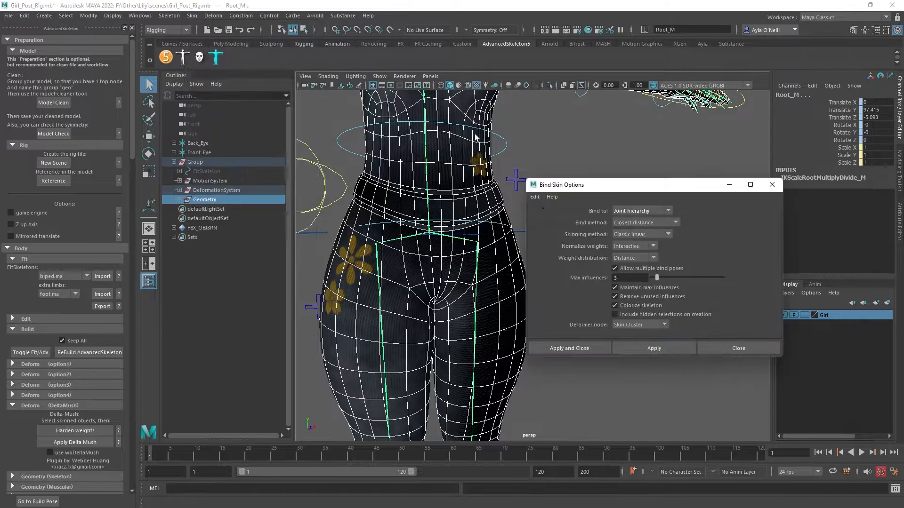
pyautogui.click(572, 348)
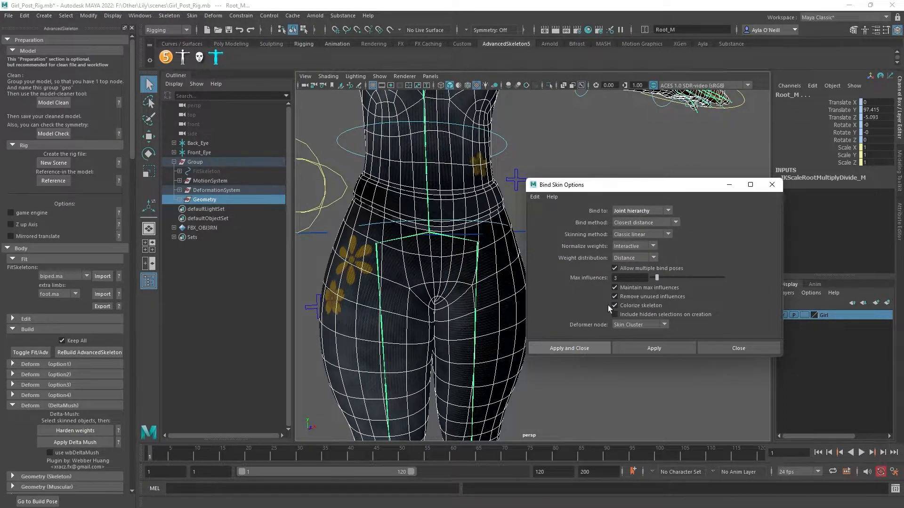
# Lower the RootX_M control to test how the bound character's knees bend
pyautogui.scroll(-5, 538, 246)
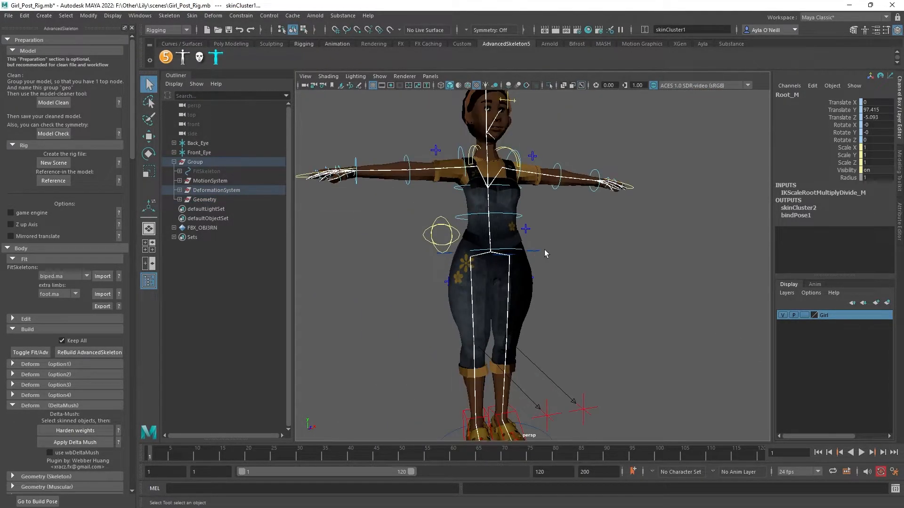
pyautogui.click(536, 249)
pyautogui.press('w')
pyautogui.moveTo(493, 215); pyautogui.dragTo(494, 263)
pyautogui.moveTo(506, 314)
pyautogui.keyDown('alt'); pyautogui.mouseDown()
pyautogui.moveTo(578, 315)
pyautogui.moveTo(470, 313)
pyautogui.moveTo(498, 310)
pyautogui.mouseUp(); pyautogui.keyUp('alt')
# Change the smoothing preview of the Geometry group and examine the crouched pose from the side
pyautogui.click(206, 200)
pyautogui.press('1')
pyautogui.keyDown('alt'); pyautogui.moveTo(585, 309); pyautogui.dragTo(650, 303); pyautogui.keyUp('alt')
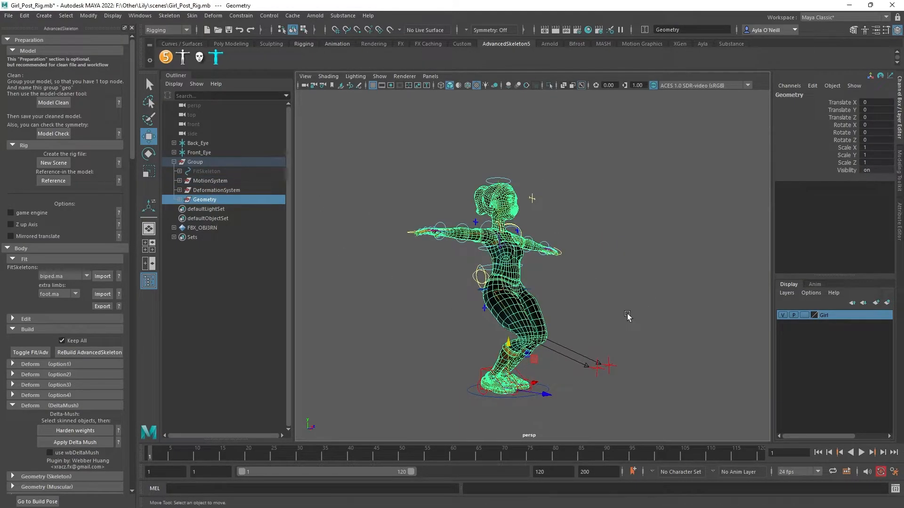
pyautogui.click(607, 322)
pyautogui.keyDown('alt'); pyautogui.moveTo(541, 343); pyautogui.dragTo(557, 351); pyautogui.keyUp('alt')
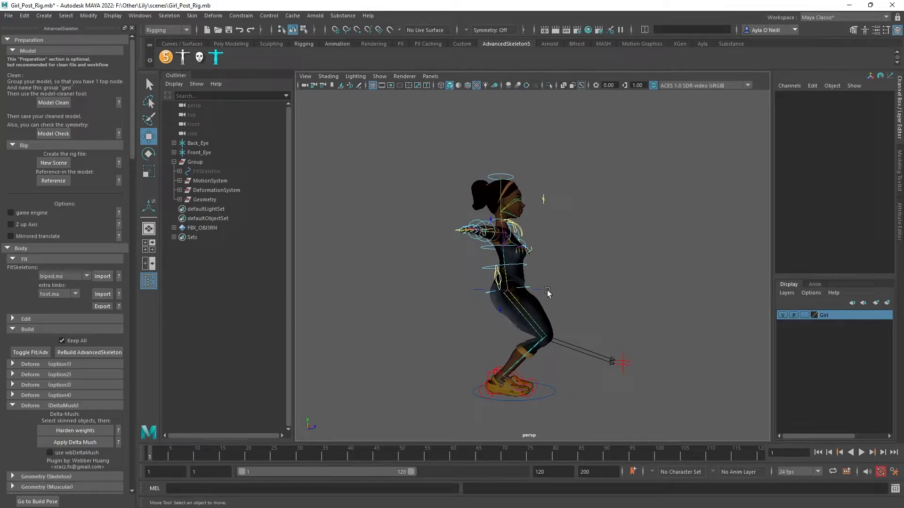
# Undo the display change and the test move, returning the character to its standing pose
pyautogui.hotkey('ctrl', 'z')
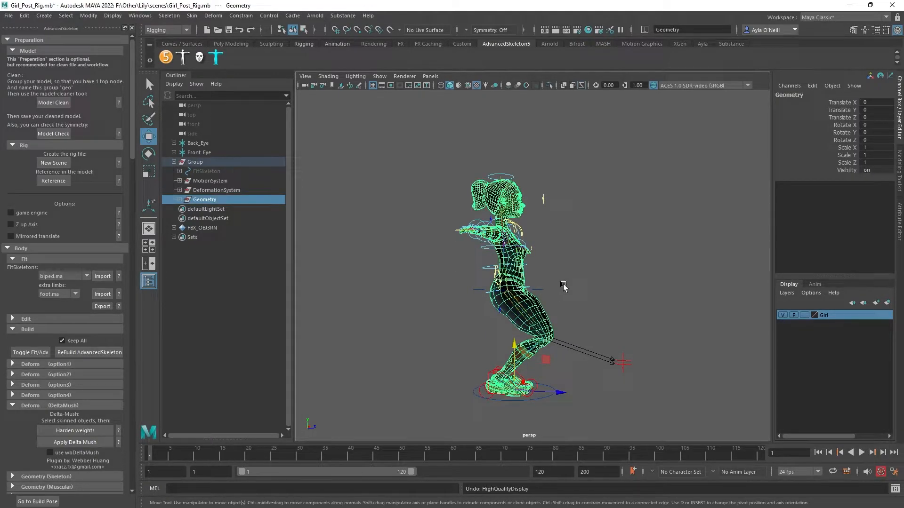
pyautogui.hotkey('ctrl', 'z')
pyautogui.hotkey('ctrl', 'z')
pyautogui.click(586, 288)
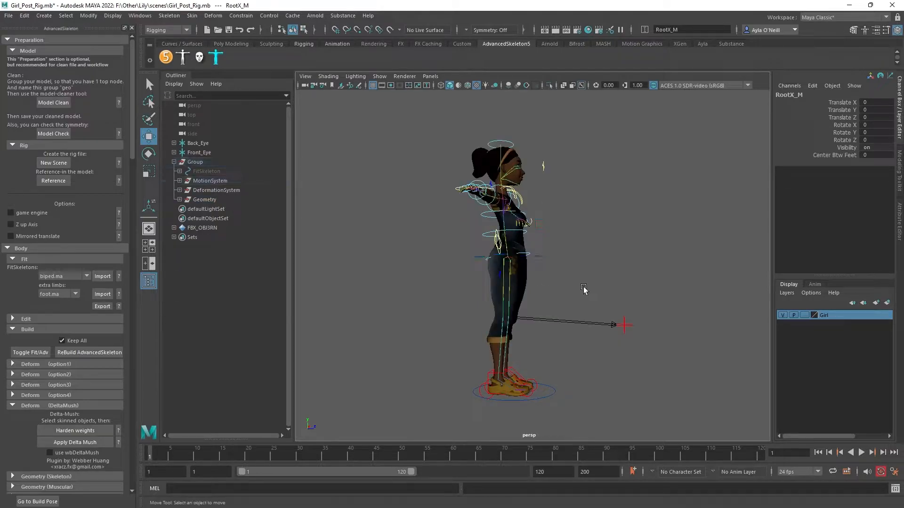
# Expand the Geometry group down to FBX_OBJ3:geo and select all meshes from FBX_OBJ3:Eyelashes through FBX_OBJ3:Body
pyautogui.click(494, 290)
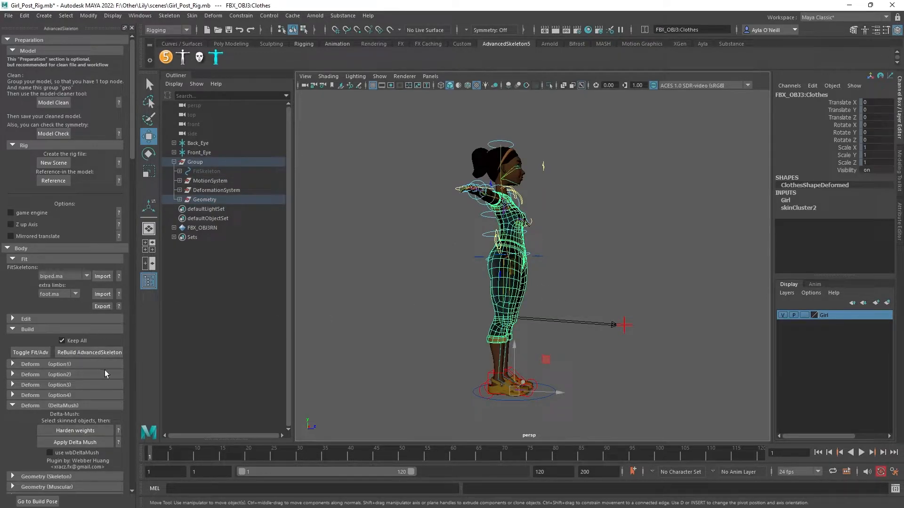
pyautogui.click(180, 199)
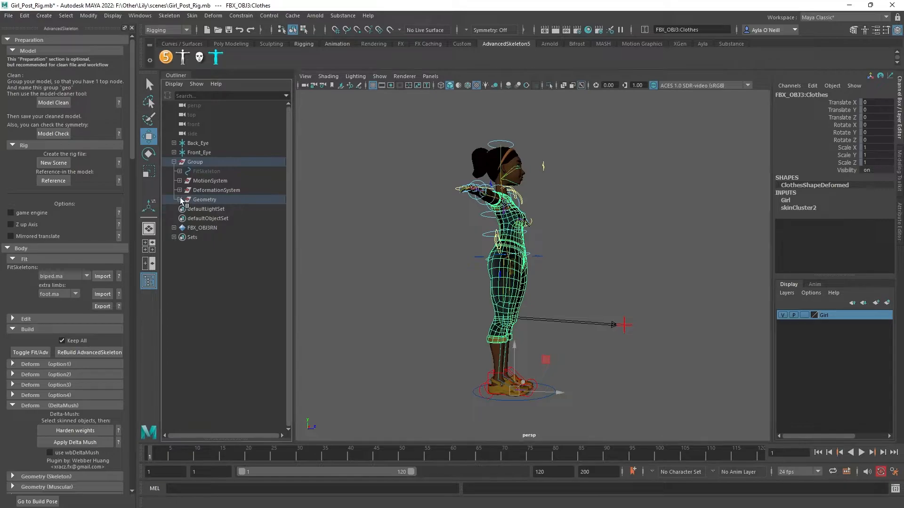
pyautogui.click(185, 209)
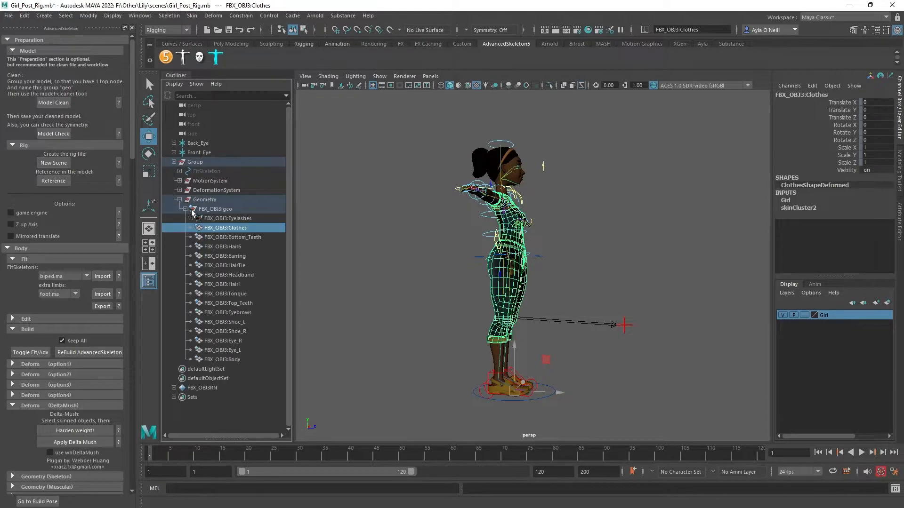
pyautogui.click(221, 218)
pyautogui.keyDown('shift'); pyautogui.click(237, 360); pyautogui.keyUp('shift')
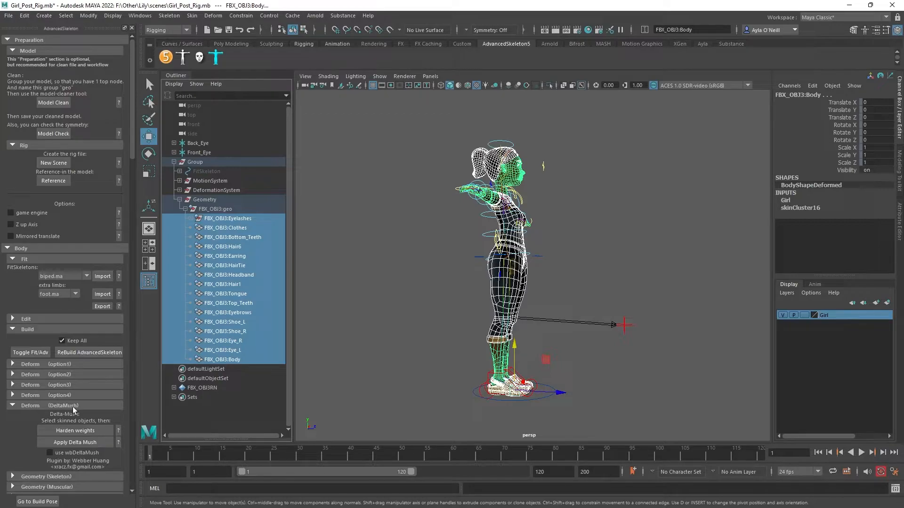
# Harden the skin weights of the selected meshes and apply Delta Mush, checking the deformer on the clothes mesh
pyautogui.click(86, 431)
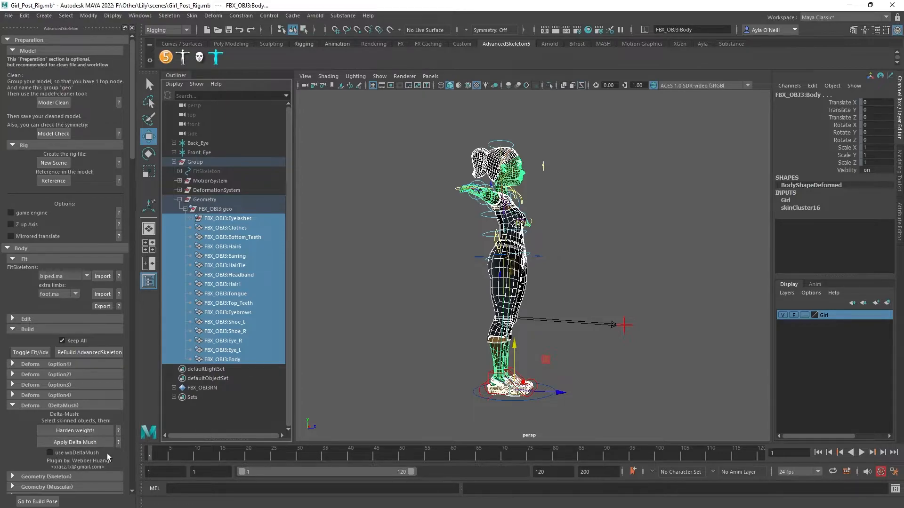
pyautogui.click(94, 443)
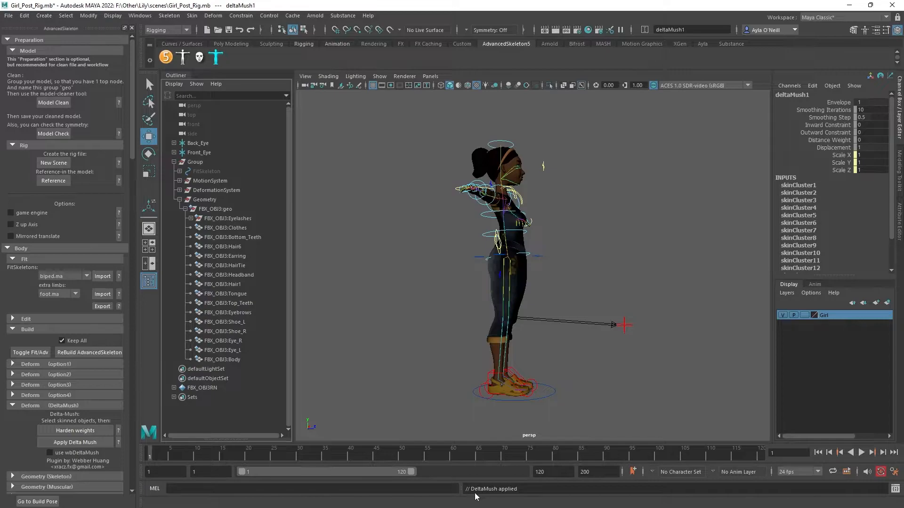
pyautogui.click(563, 284)
pyautogui.click(522, 290)
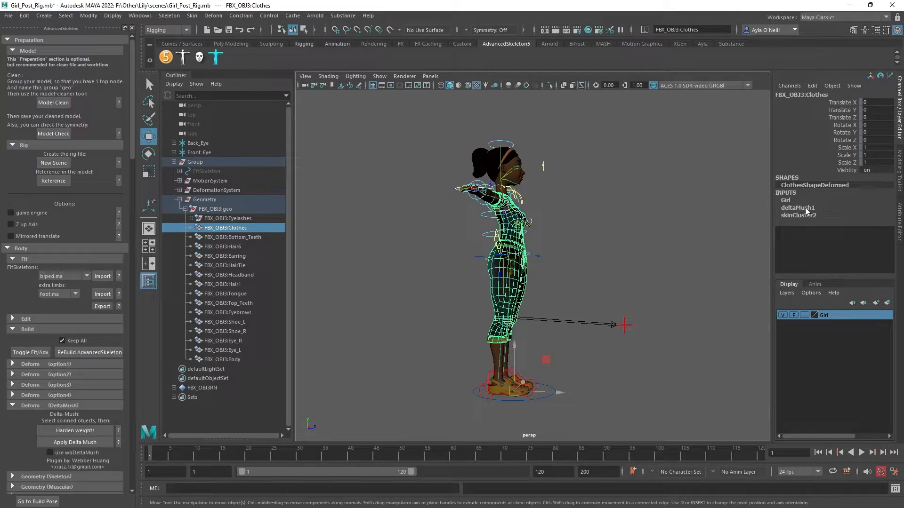
# Test the Delta Mush deformation by lowering the RootX_M hip control into a crouch, and undo the move
pyautogui.click(607, 268)
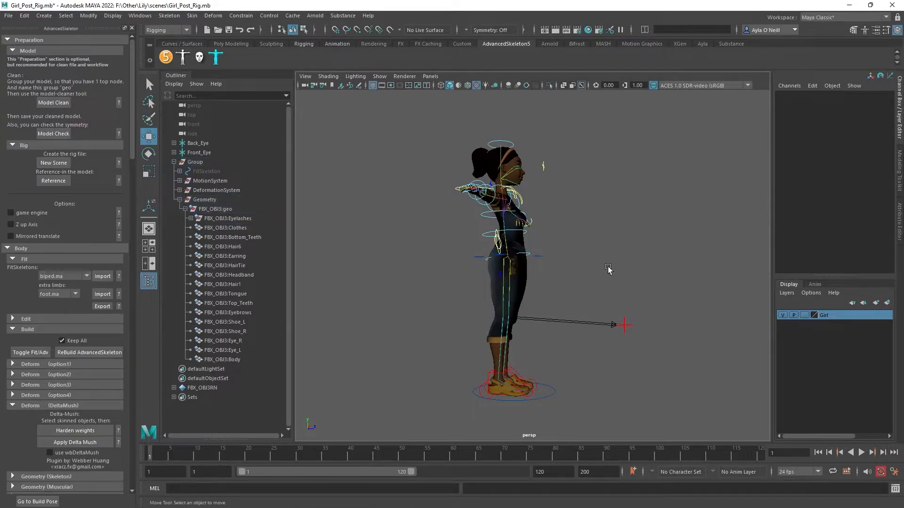
pyautogui.click(544, 260)
pyautogui.moveTo(508, 218); pyautogui.dragTo(508, 252)
pyautogui.keyDown('alt'); pyautogui.moveTo(465, 370); pyautogui.dragTo(424, 369); pyautogui.keyUp('alt')
pyautogui.hotkey('ctrl', 'z')
# Test the shoulder deformation from the front by rotating FKShoulder_L down about 49 degrees, undo the rotation and clear the selection
pyautogui.keyDown('alt'); pyautogui.moveTo(583, 271); pyautogui.dragTo(518, 276); pyautogui.keyUp('alt')
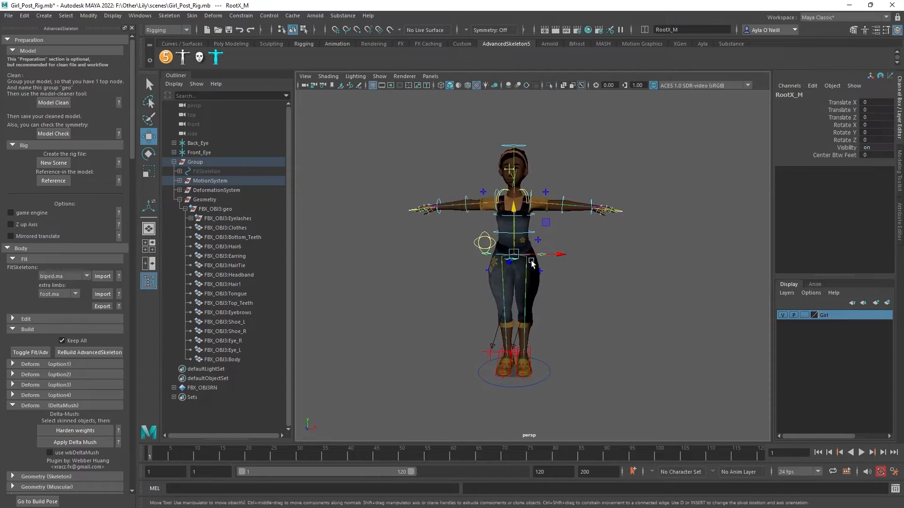
pyautogui.click(533, 193)
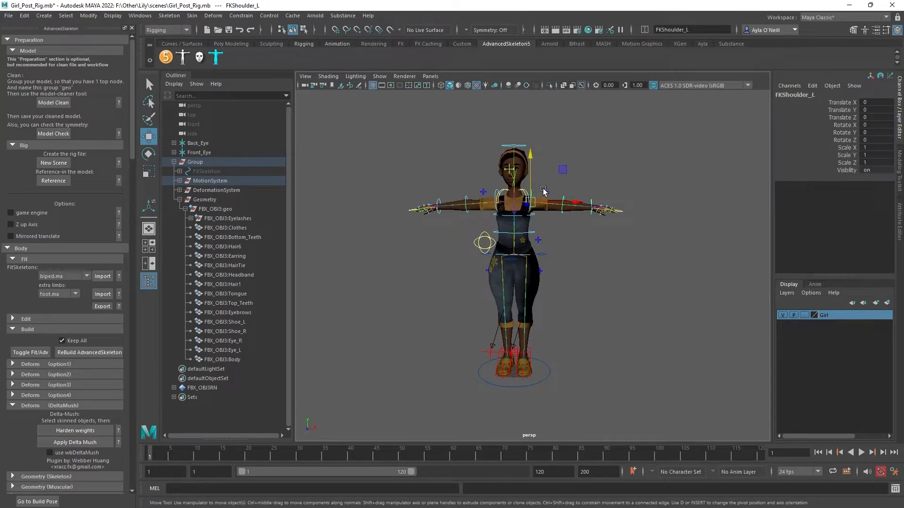
pyautogui.press('e')
pyautogui.moveTo(564, 178); pyautogui.dragTo(556, 213)
pyautogui.hotkey('ctrl', 'z')
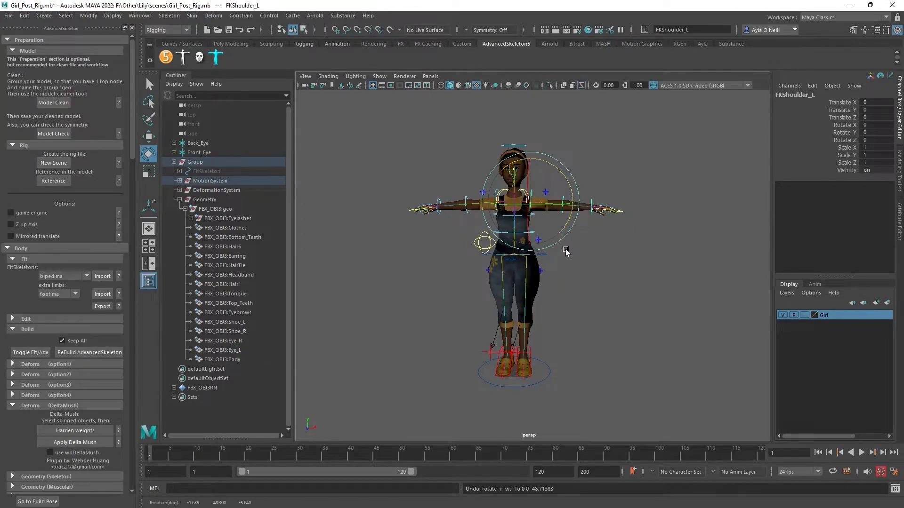
pyautogui.scroll(3, 565, 247)
pyautogui.scroll(-3, 565, 245)
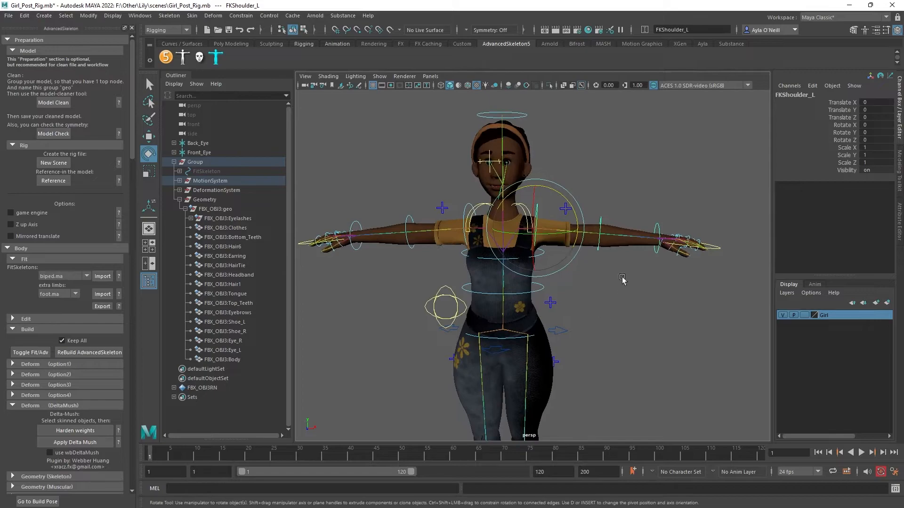
pyautogui.click(650, 164)
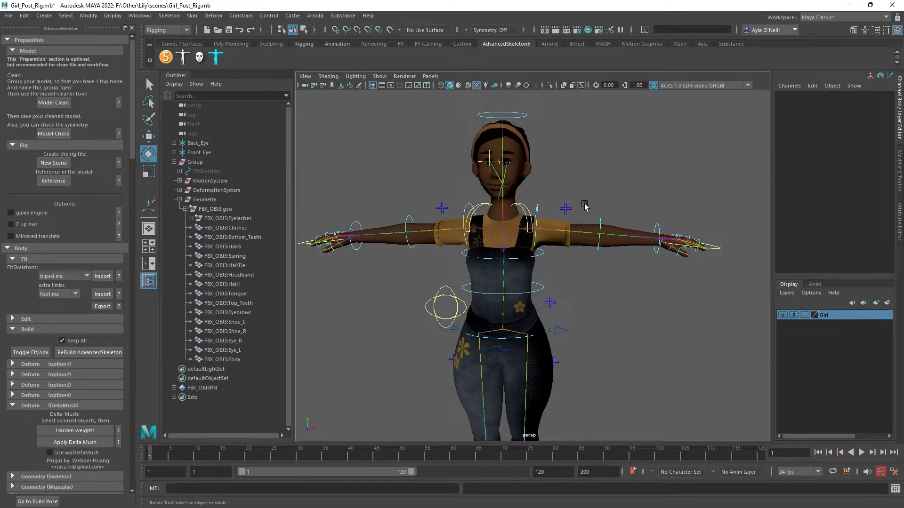
# Switch the left arm from FK to IK by setting FKIKBlend to 10 on its FKIK control
pyautogui.click(536, 212)
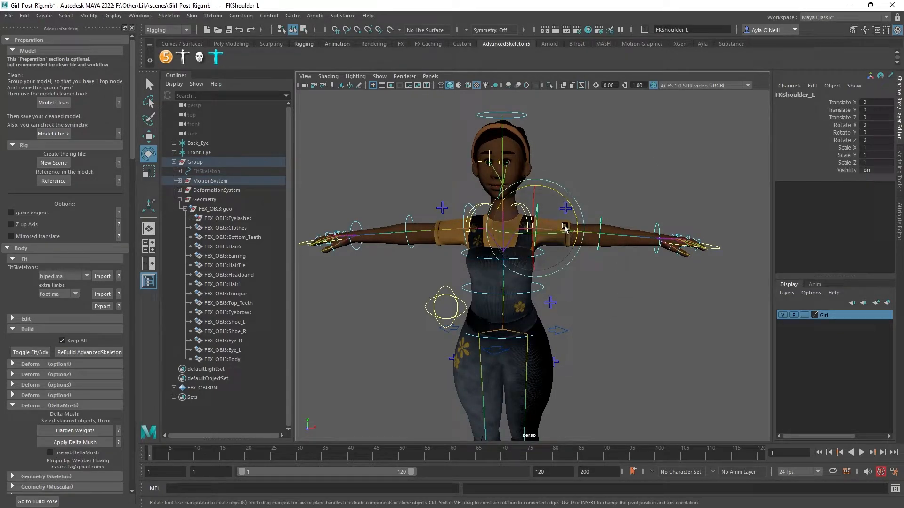
pyautogui.click(622, 182)
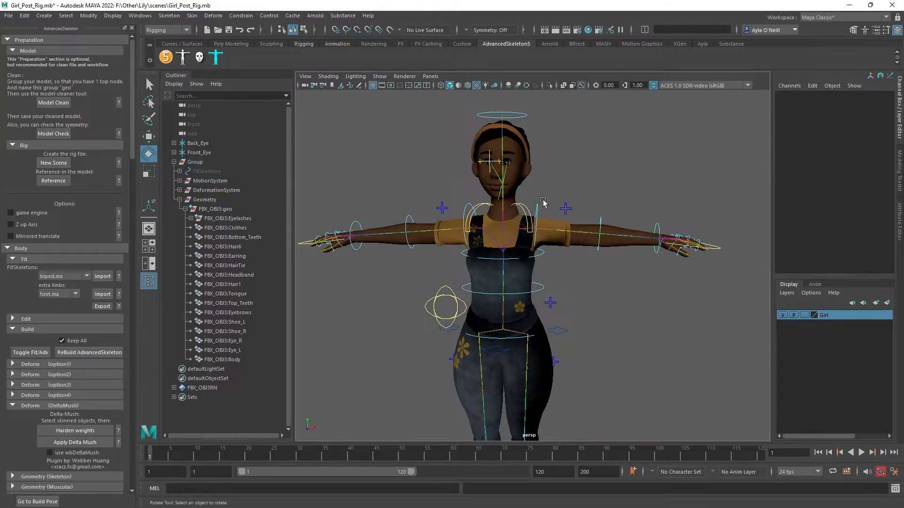
pyautogui.click(565, 208)
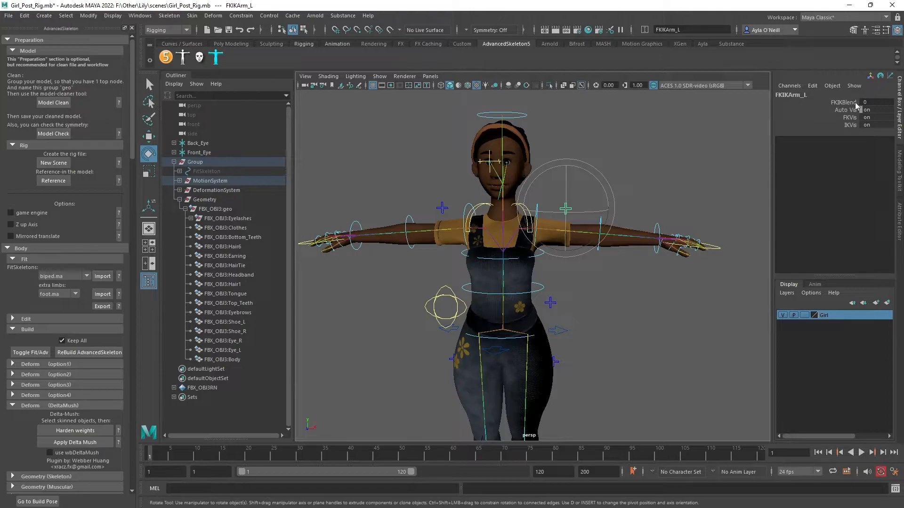
pyautogui.doubleClick(869, 102)
pyautogui.write('10')
pyautogui.press('Return')
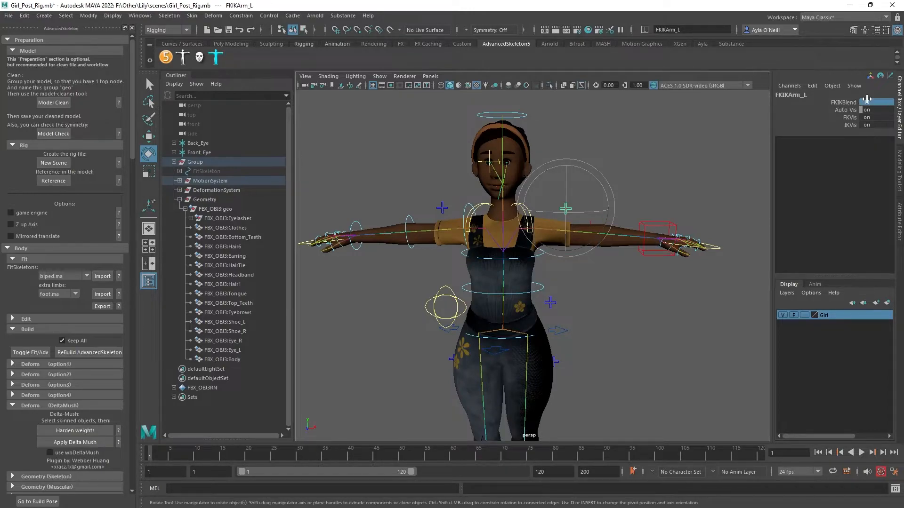
# Test the left arm's IK hand control by moving it down and toward the hip, and undo the moves
pyautogui.click(724, 186)
pyautogui.click(669, 228)
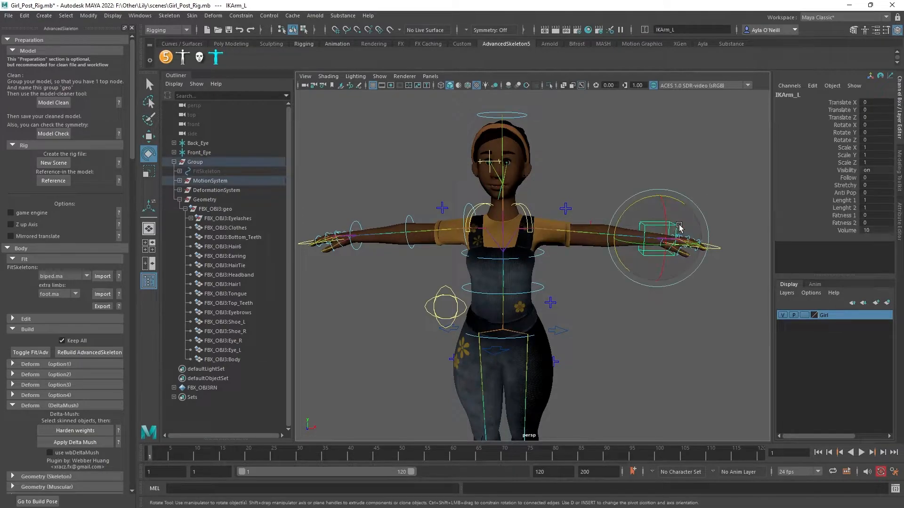
pyautogui.press('w')
pyautogui.moveTo(659, 193); pyautogui.dragTo(593, 324)
pyautogui.moveTo(593, 324); pyautogui.dragTo(546, 340)
pyautogui.hotkey('ctrl', 'z')
pyautogui.hotkey('ctrl', 'z')
pyautogui.hotkey('ctrl', 'z')
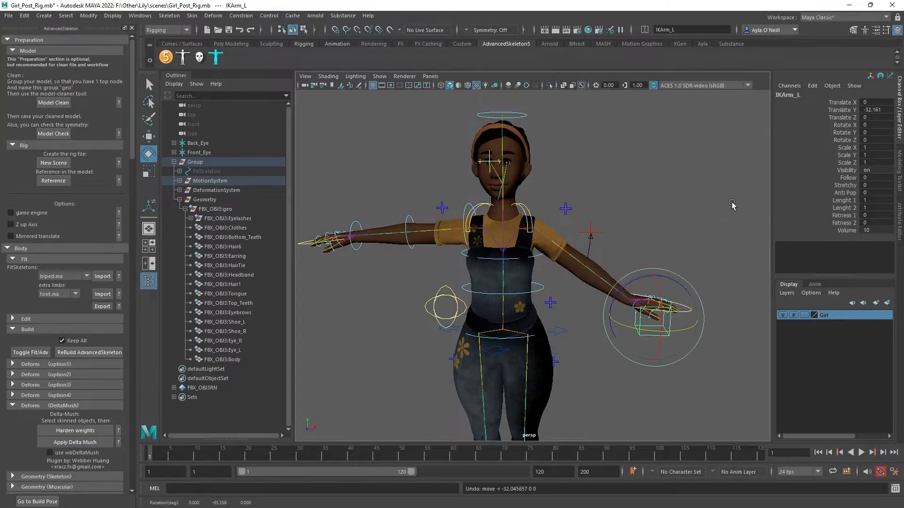
# Return the left arm to FK by setting FKIKBlend to 0 on its FKIK control
pyautogui.click(702, 164)
pyautogui.click(564, 208)
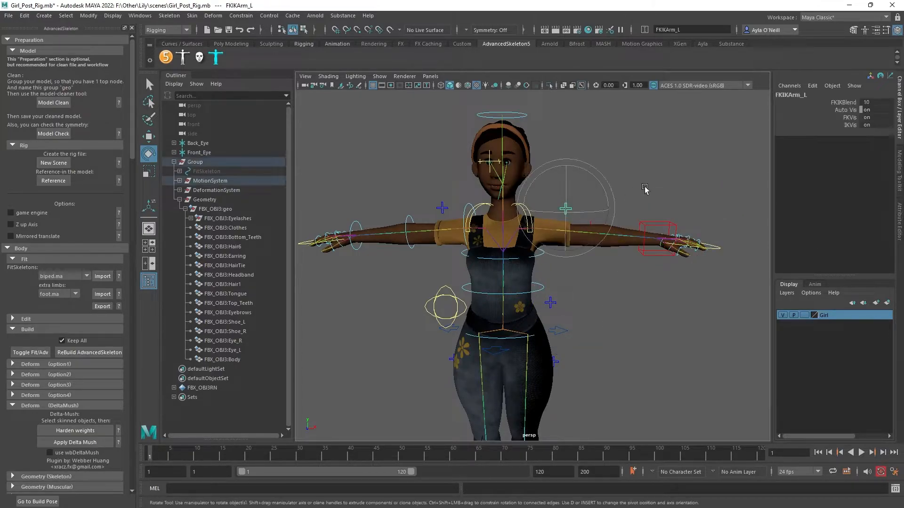
pyautogui.doubleClick(871, 102)
pyautogui.press('Return')
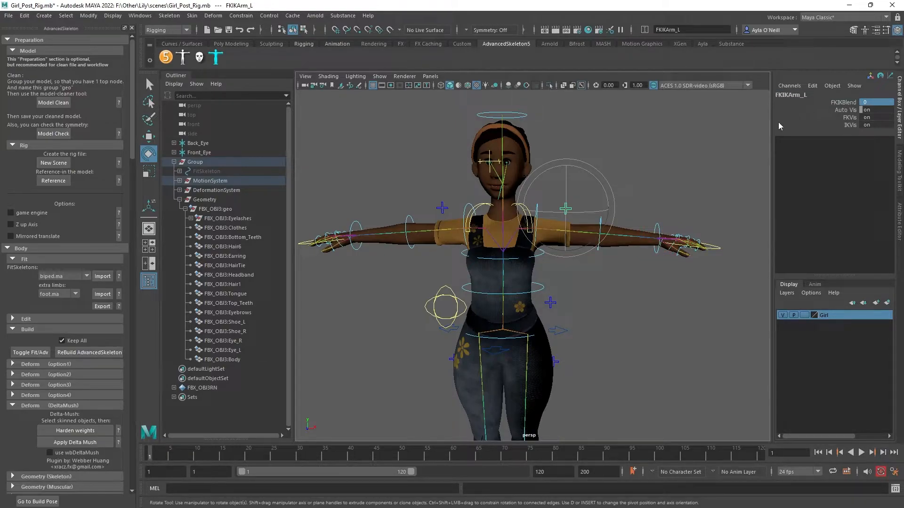
pyautogui.click(734, 142)
# Save the rigged character scene under its existing name, Girl_Post_Rig.mb
pyautogui.click(8, 16)
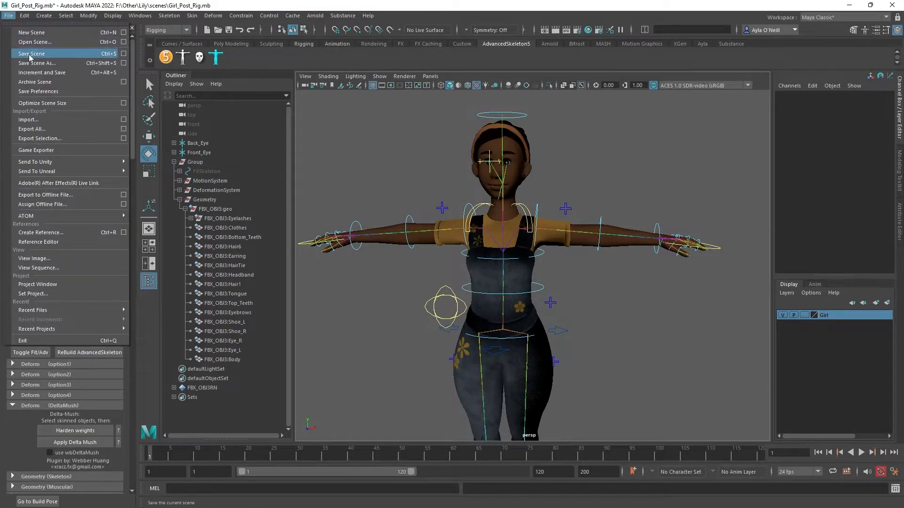
pyautogui.click(33, 52)
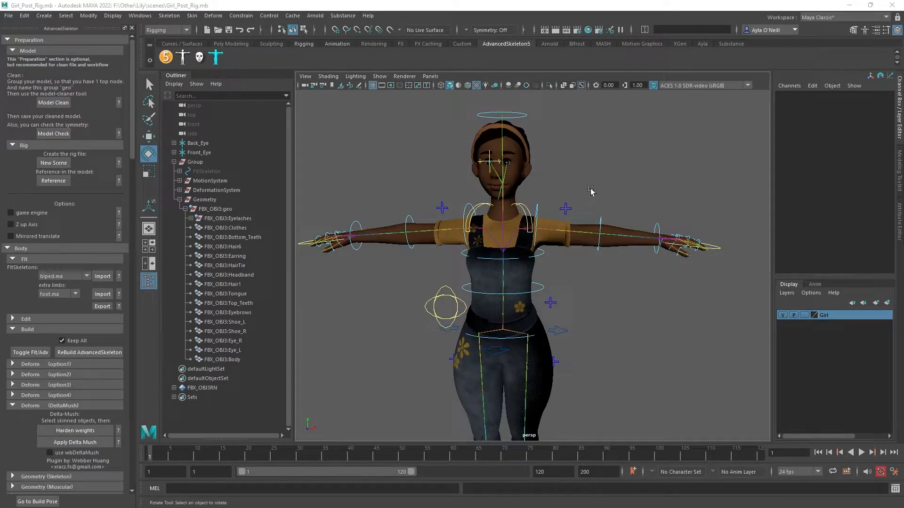
pyautogui.keyDown('alt'); pyautogui.moveTo(590, 191); pyautogui.dragTo(563, 202); pyautogui.keyUp('alt')
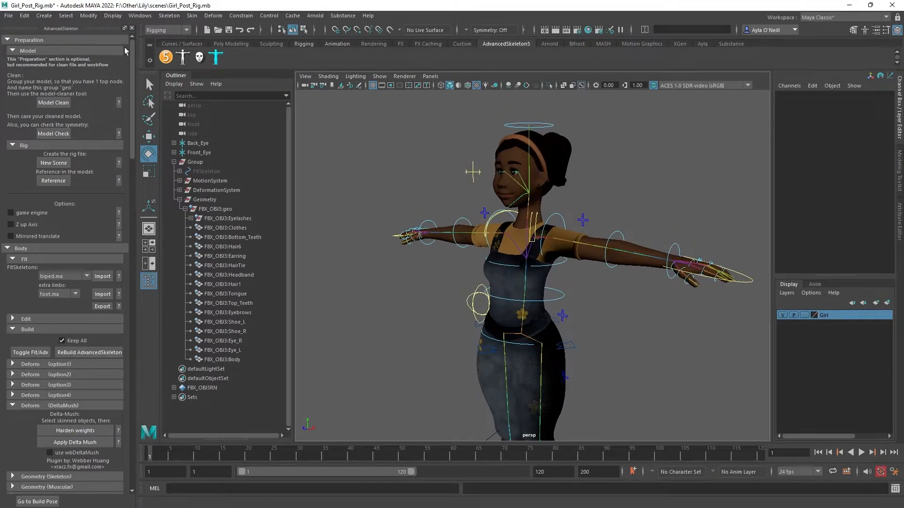
pyautogui.click(9, 17)
pyautogui.click(26, 51)
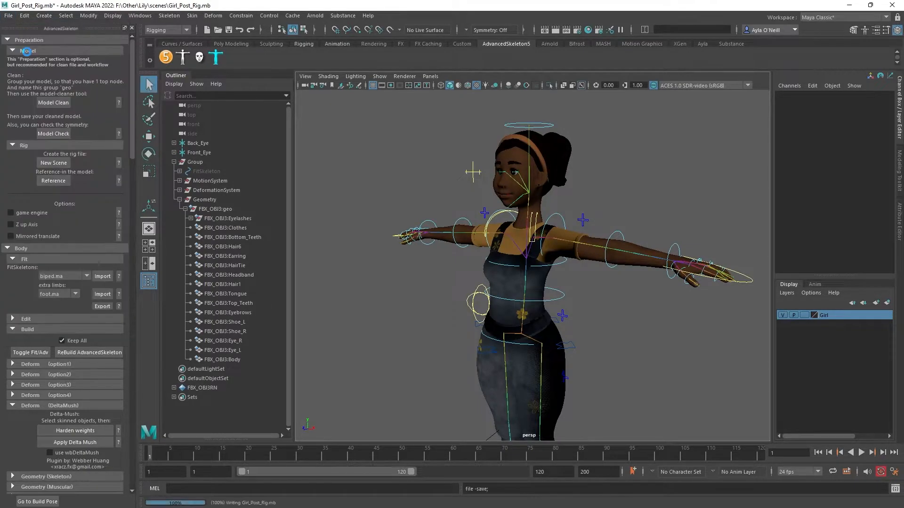
# Save the scene as a new file named Girl_Pre_Face.mb in the project's scenes folder
pyautogui.click(8, 16)
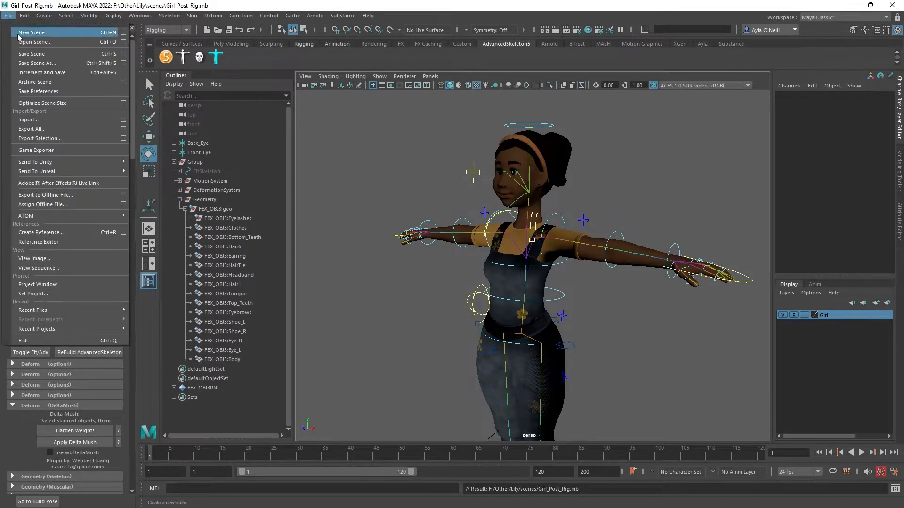
pyautogui.click(29, 63)
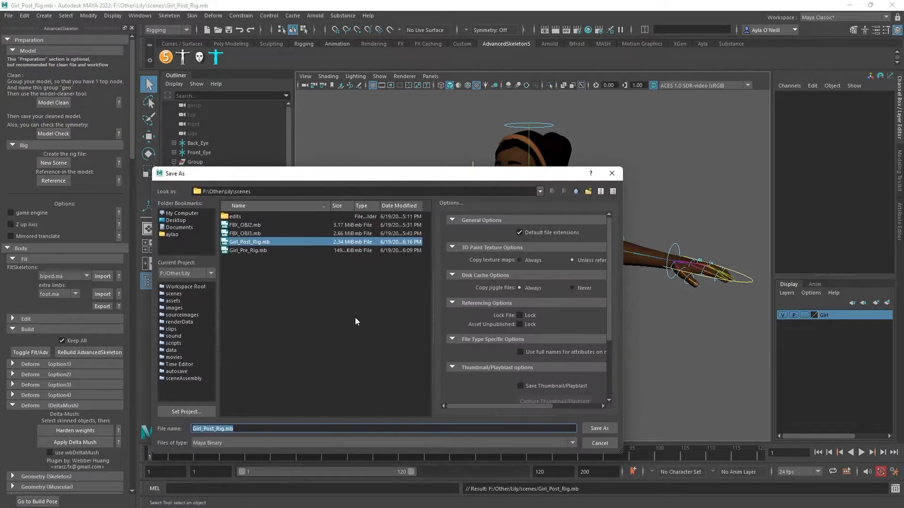
pyautogui.click(223, 429)
pyautogui.moveTo(224, 429); pyautogui.dragTo(207, 429)
pyautogui.write('e')
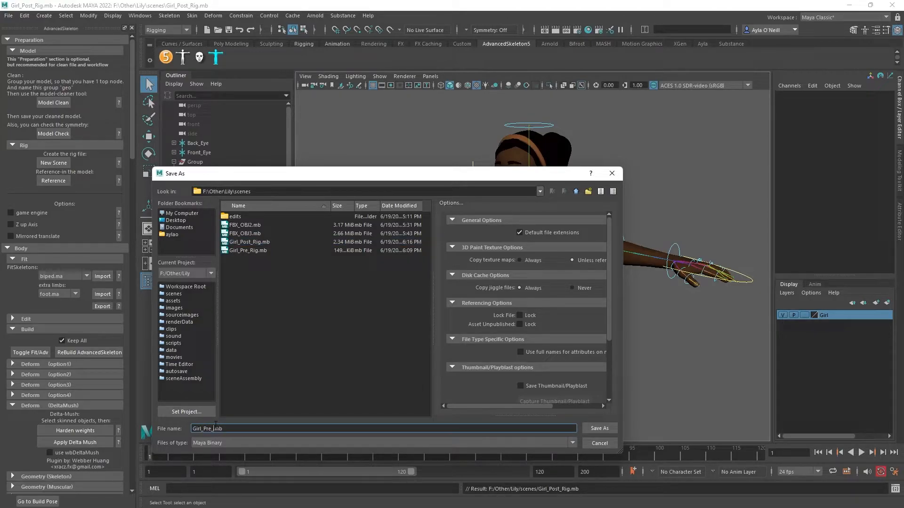
pyautogui.press('Return')
pyautogui.press('e')
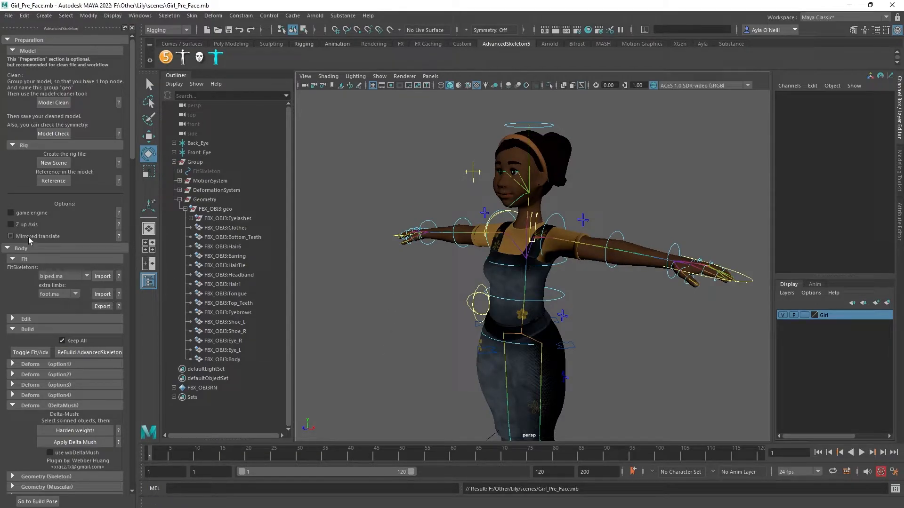
# Collapse AdvancedSkeleton's Preparation and Body sections to reach the Face pre-selection options
pyautogui.click(15, 143)
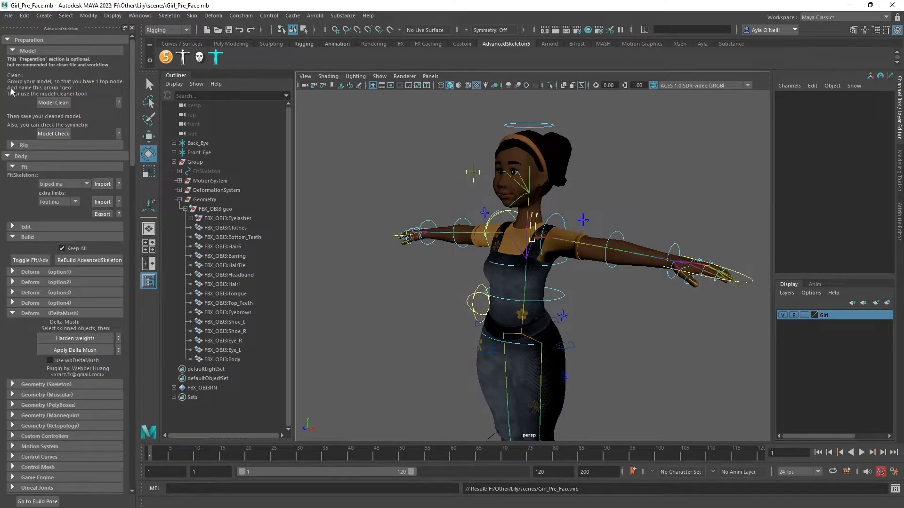
pyautogui.click(10, 49)
pyautogui.click(7, 41)
pyautogui.click(8, 50)
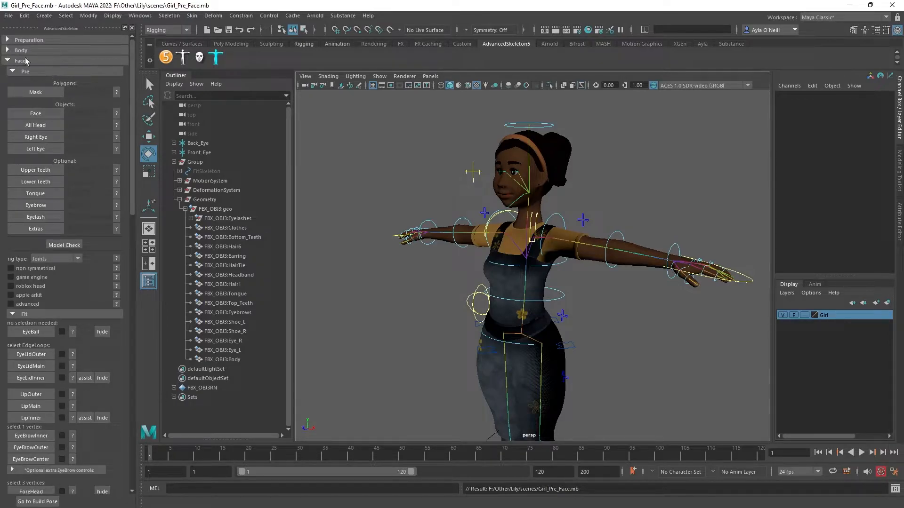
# Select the Body mesh and isolate it in the side view, framed on the head
pyautogui.click(507, 159)
pyautogui.press('space')
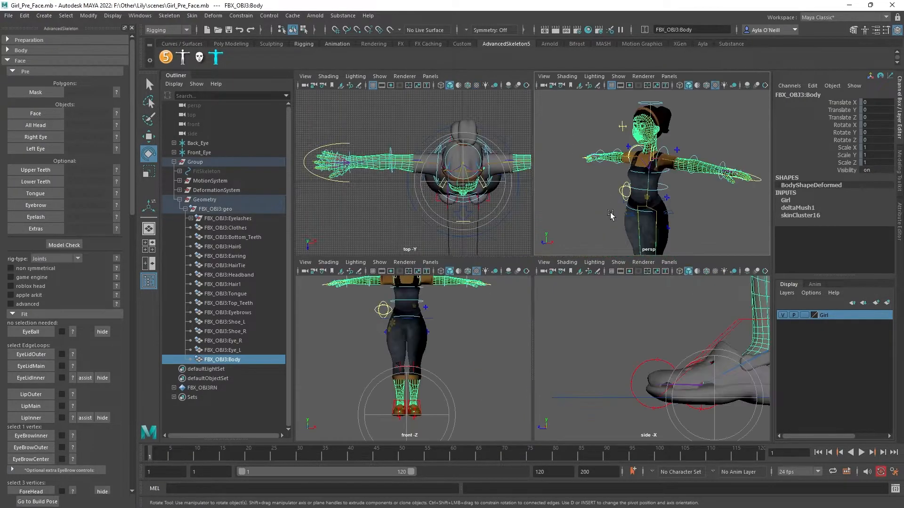
pyautogui.press('space')
pyautogui.scroll(-5, 612, 288)
pyautogui.keyDown('alt'); pyautogui.moveTo(587, 207); pyautogui.dragTo(531, 340, button='middle'); pyautogui.keyUp('alt')
pyautogui.scroll(5, 531, 340)
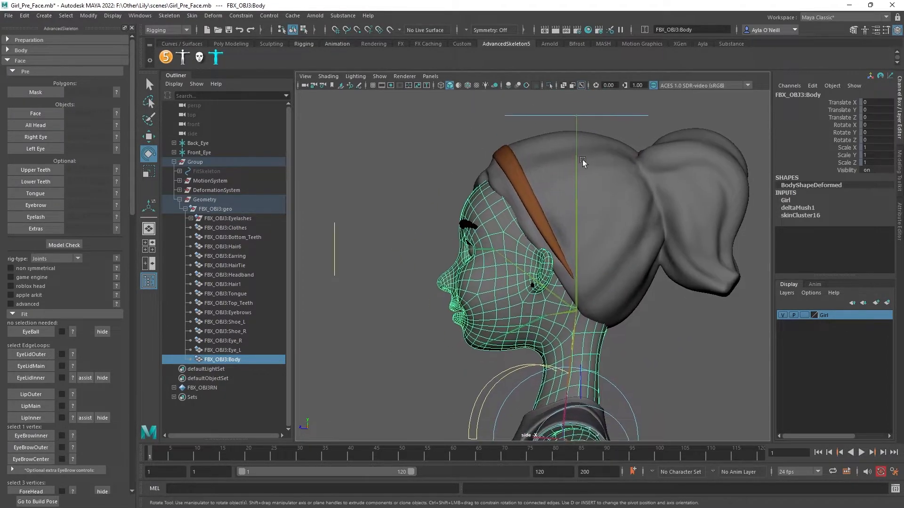
pyautogui.click(549, 85)
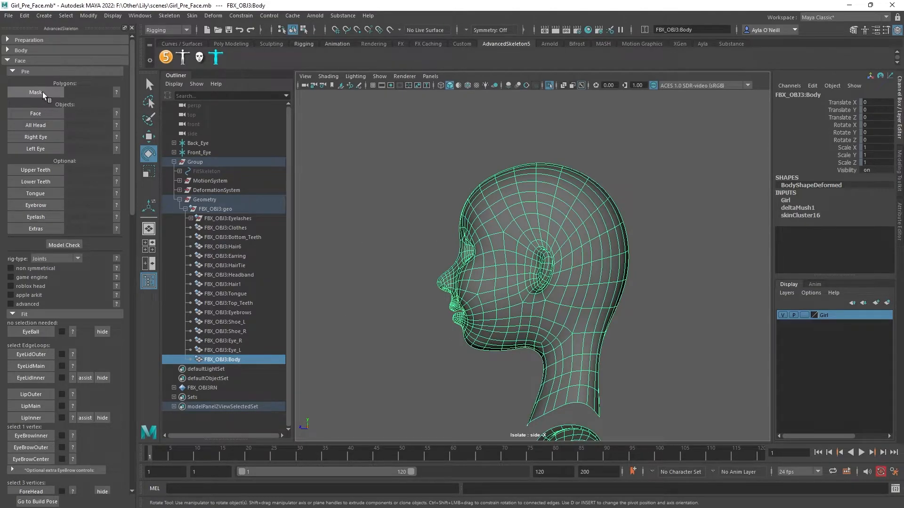
# Look at the help image for the Mask pre-selection to see which polygons it requires
pyautogui.click(28, 110)
pyautogui.click(42, 205)
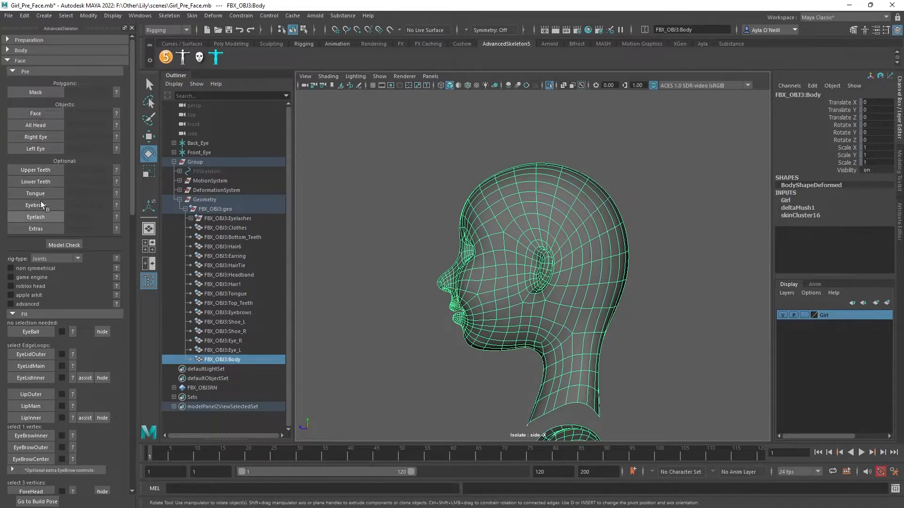
pyautogui.click(117, 92)
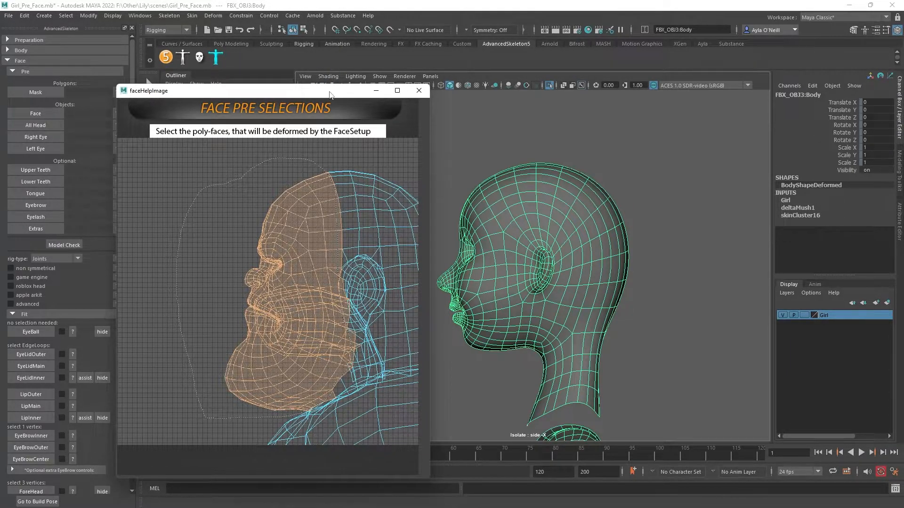
pyautogui.click(419, 90)
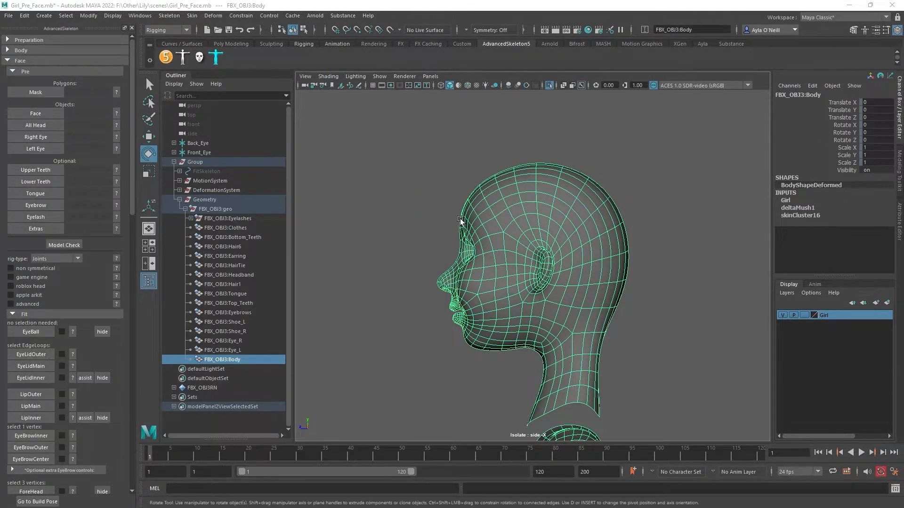
# Lasso-select the front face polygons from forehead to chin, leaving out the ear, and assign them as the Mask
pyautogui.moveTo(525, 219); pyautogui.dragTo(528, 236, button='right')
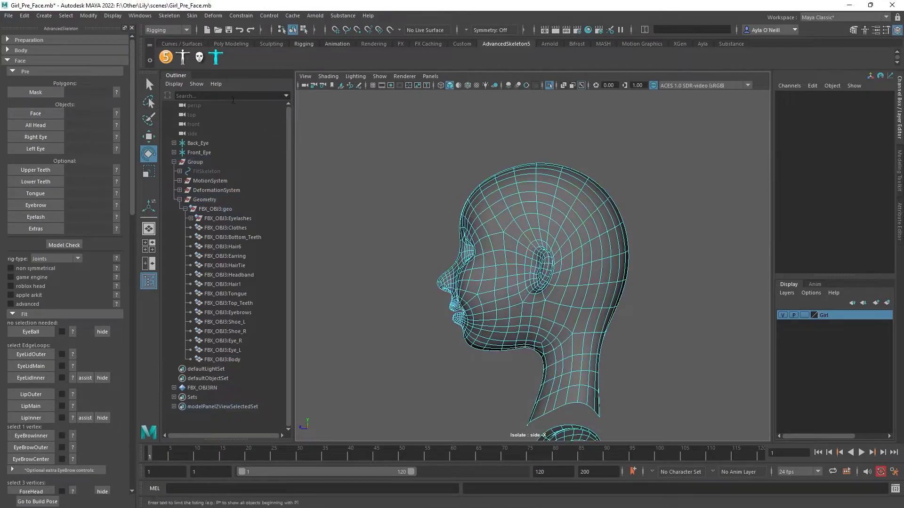
pyautogui.click(149, 102)
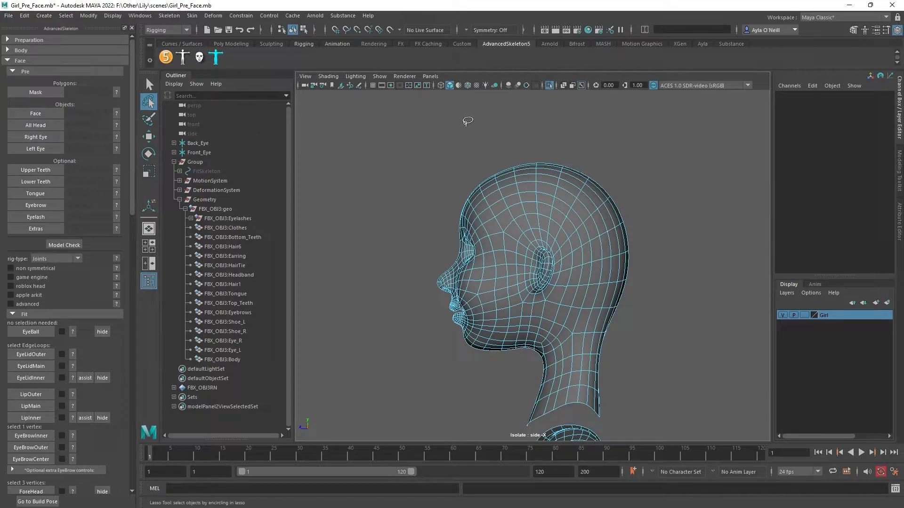
pyautogui.moveTo(459, 143)
pyautogui.mouseDown()
pyautogui.moveTo(521, 224)
pyautogui.moveTo(536, 275)
pyautogui.moveTo(531, 332)
pyautogui.moveTo(414, 386)
pyautogui.moveTo(402, 193)
pyautogui.mouseUp()
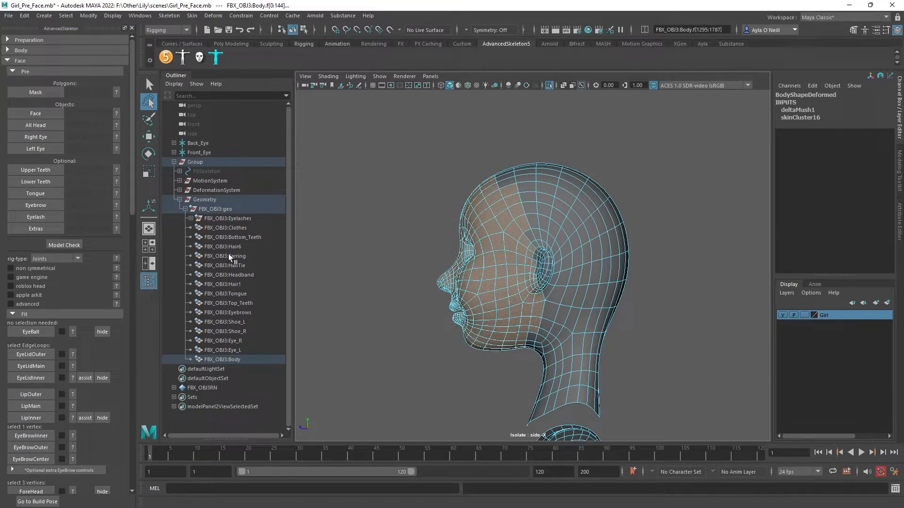
pyautogui.click(434, 162)
pyautogui.moveTo(471, 124)
pyautogui.mouseDown()
pyautogui.moveTo(501, 141)
pyautogui.moveTo(537, 203)
pyautogui.moveTo(513, 301)
pyautogui.moveTo(428, 302)
pyautogui.mouseUp()
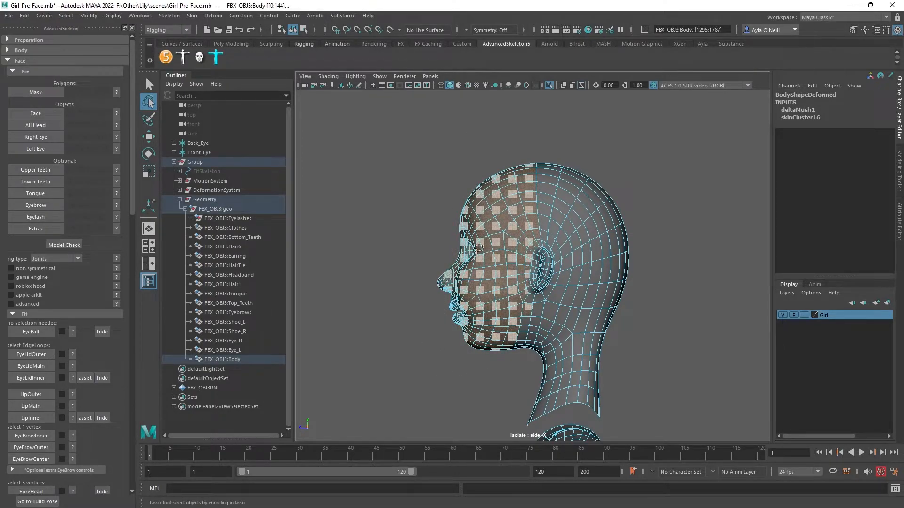
pyautogui.click(470, 127)
pyautogui.moveTo(476, 136)
pyautogui.mouseDown()
pyautogui.moveTo(534, 280)
pyautogui.moveTo(495, 351)
pyautogui.moveTo(385, 236)
pyautogui.moveTo(383, 221)
pyautogui.mouseUp()
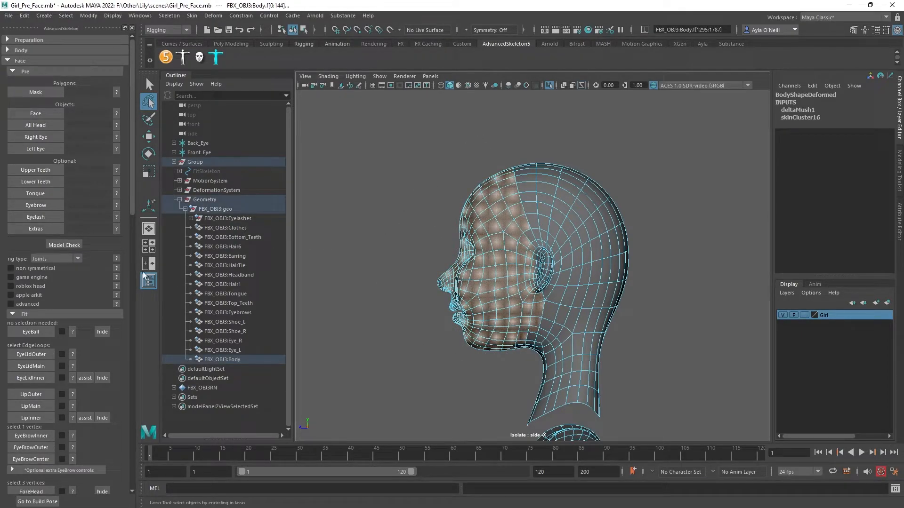
pyautogui.click(52, 92)
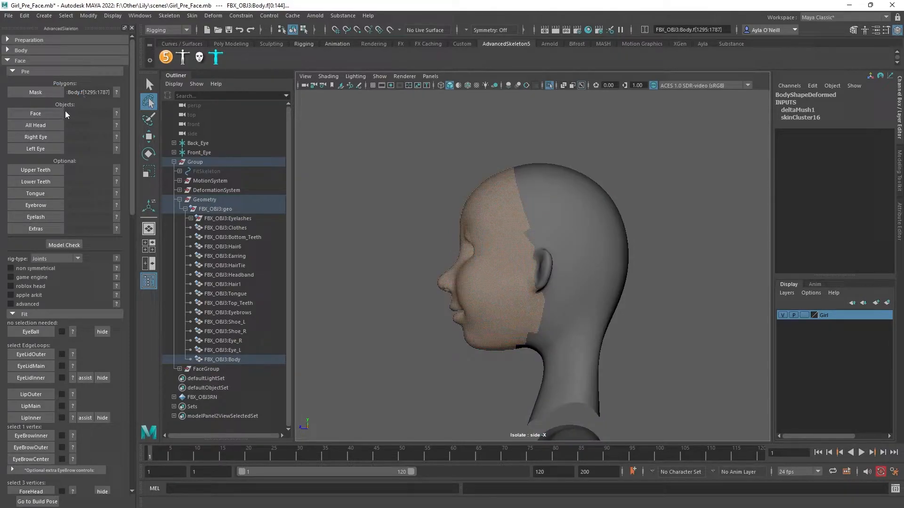
# Check the Face help image, then show the full character again and assign the whole Body mesh as the Face object
pyautogui.click(117, 112)
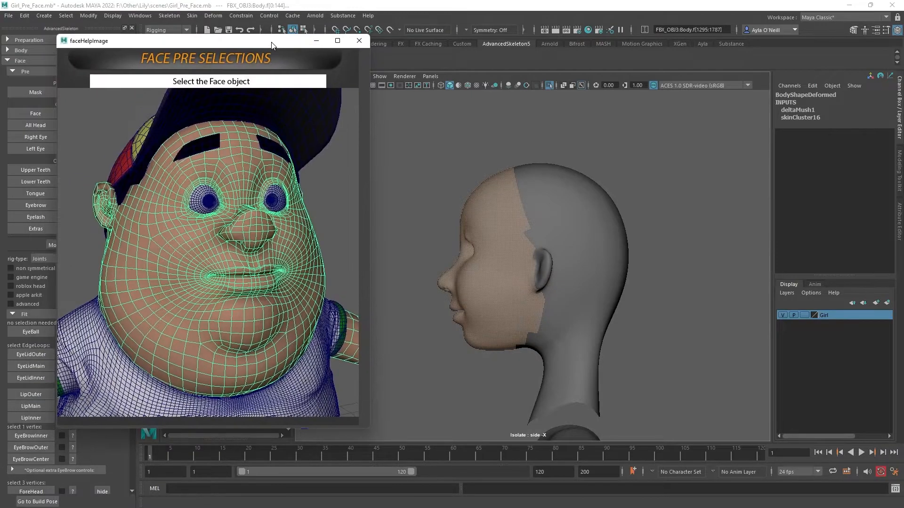
pyautogui.click(359, 40)
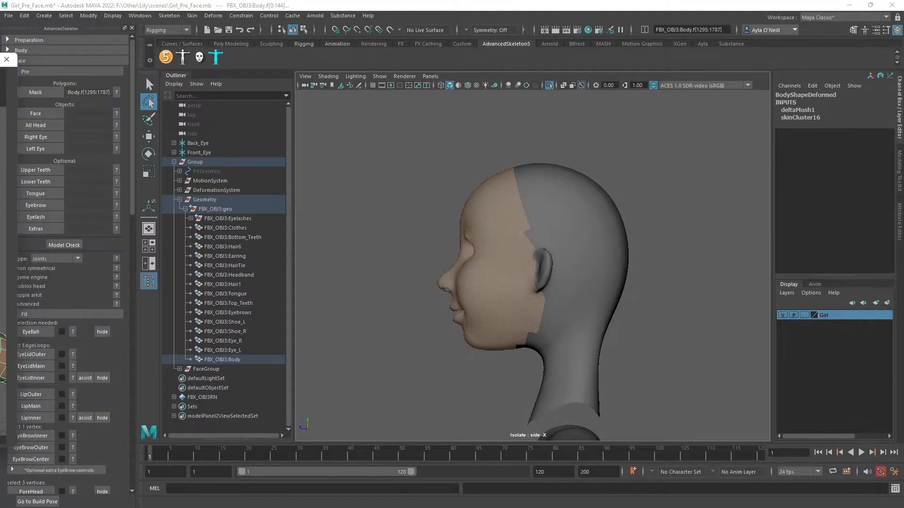
pyautogui.click(549, 85)
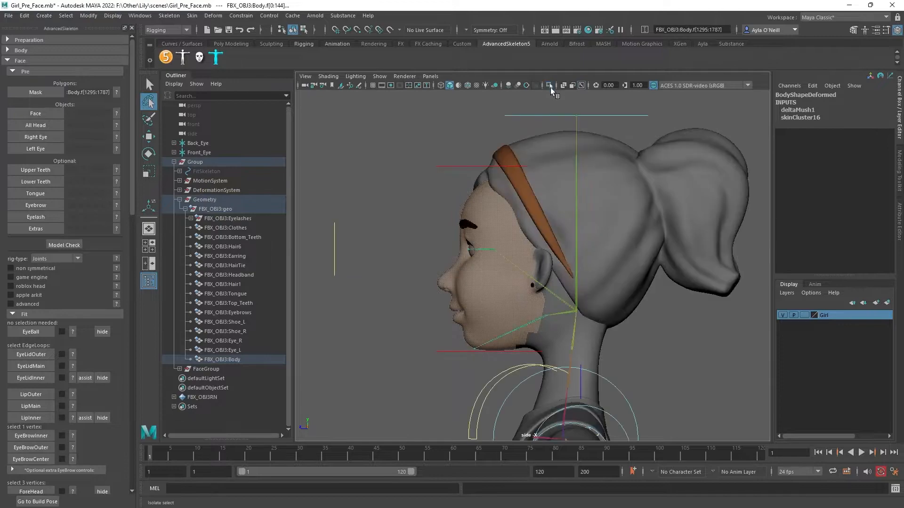
pyautogui.click(147, 136)
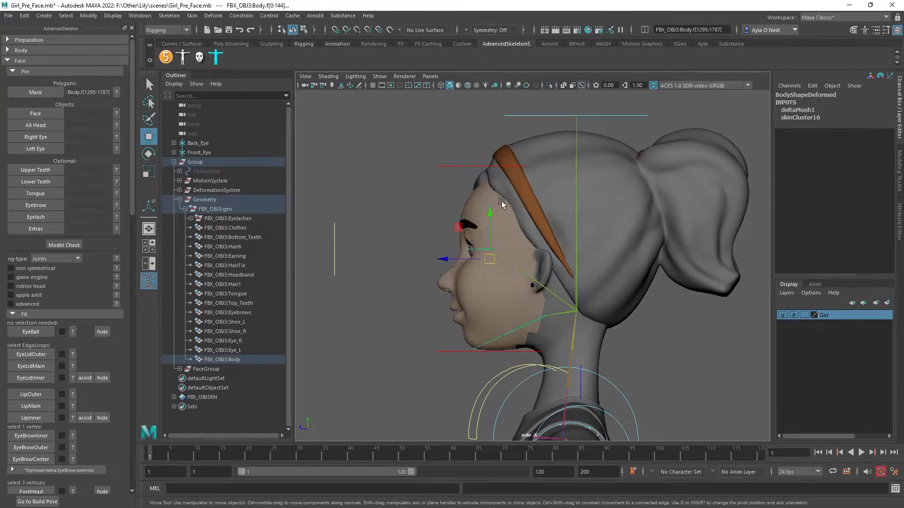
pyautogui.press('F8')
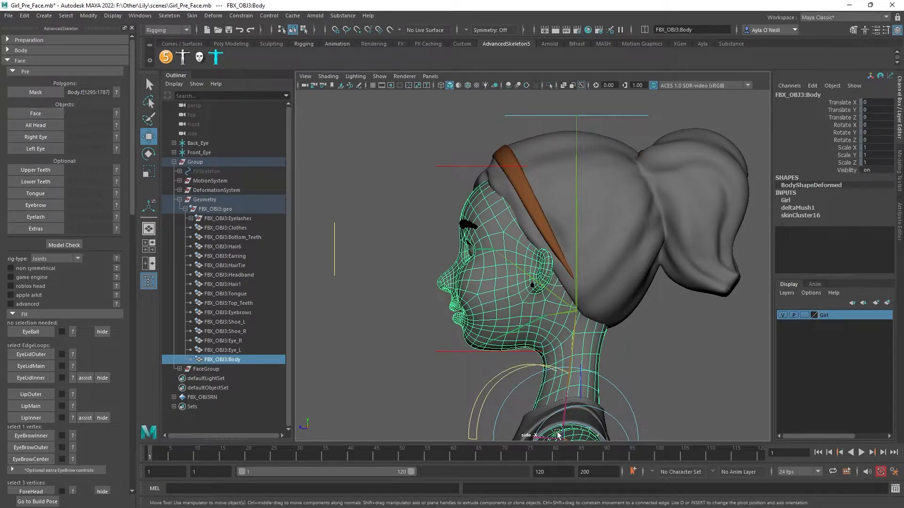
pyautogui.click(55, 116)
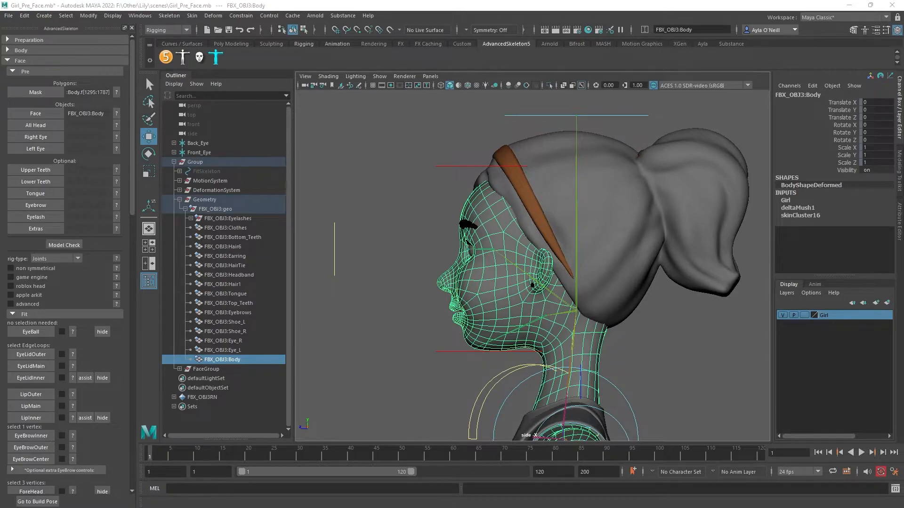
# Look at the help image for the All Head pre-selection and frame the character's head in the perspective view
pyautogui.click(116, 126)
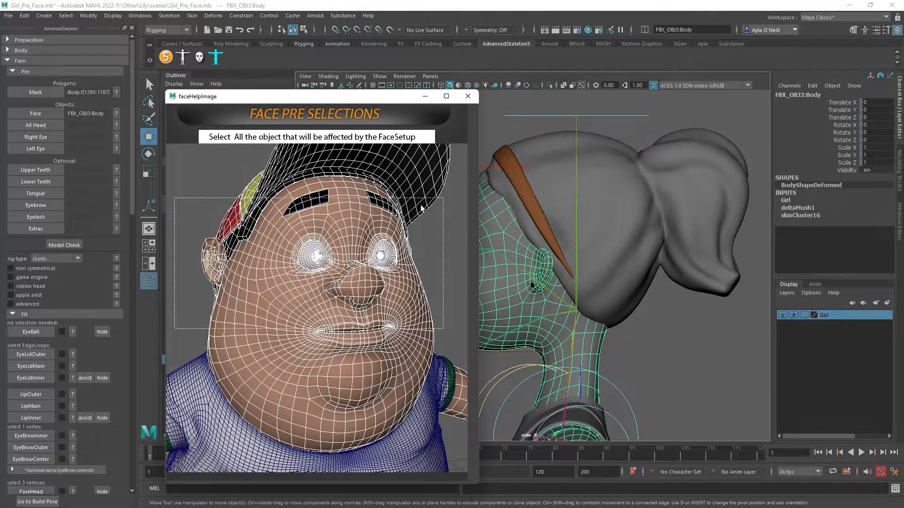
pyautogui.click(467, 96)
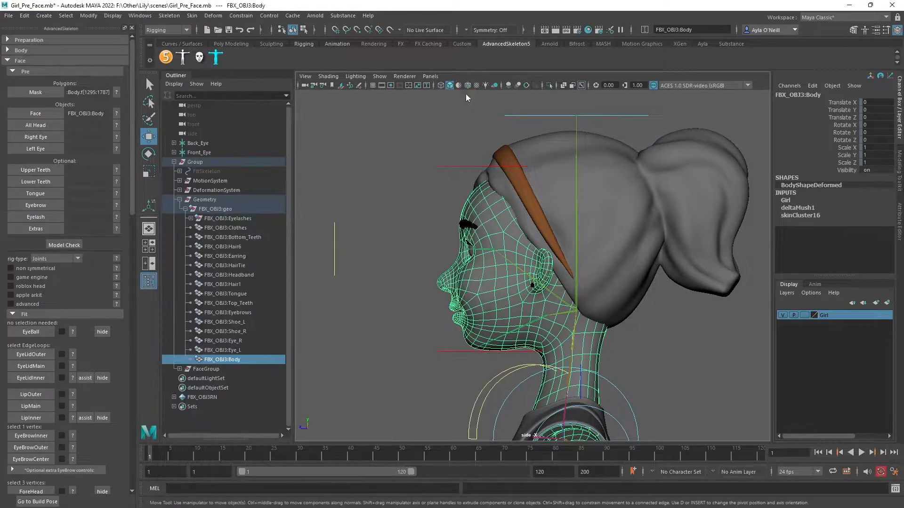
pyautogui.keyDown('alt'); pyautogui.moveTo(393, 146); pyautogui.dragTo(520, 153); pyautogui.keyUp('alt')
pyautogui.press('space')
pyautogui.scroll(8, 670, 155)
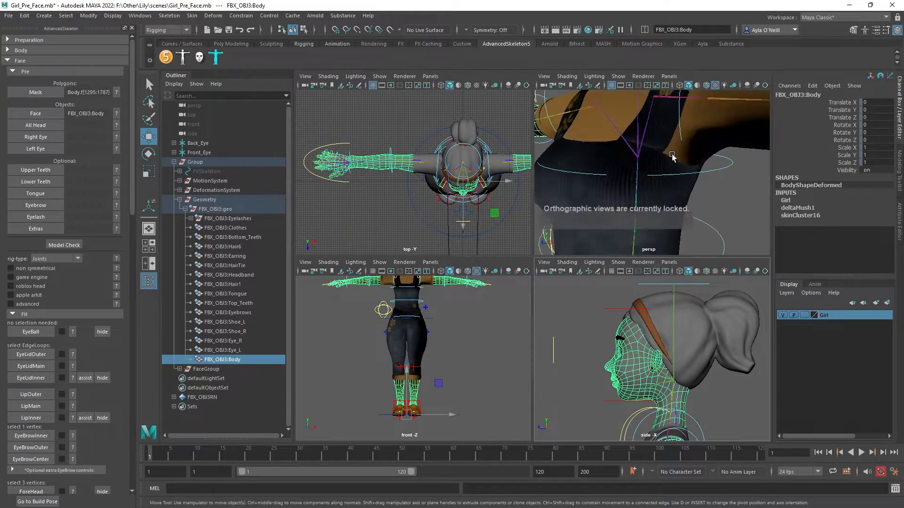
pyautogui.press('space')
pyautogui.keyDown('alt'); pyautogui.moveTo(614, 173); pyautogui.dragTo(635, 362, button='middle'); pyautogui.keyUp('alt')
pyautogui.keyDown('alt'); pyautogui.moveTo(635, 362); pyautogui.dragTo(589, 177, button='right'); pyautogui.keyUp('alt')
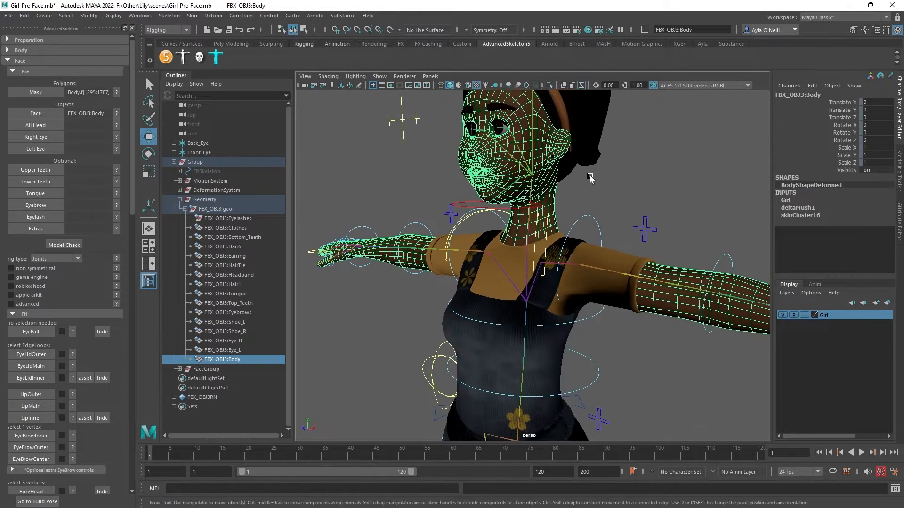
pyautogui.keyDown('alt'); pyautogui.moveTo(592, 165); pyautogui.dragTo(591, 298, button='middle'); pyautogui.keyUp('alt')
pyautogui.moveTo(591, 298)
pyautogui.keyDown('alt'); pyautogui.mouseDown(button='right')
pyautogui.moveTo(591, 265)
pyautogui.moveTo(656, 338)
pyautogui.moveTo(644, 333)
pyautogui.mouseUp(button='right'); pyautogui.keyUp('alt')
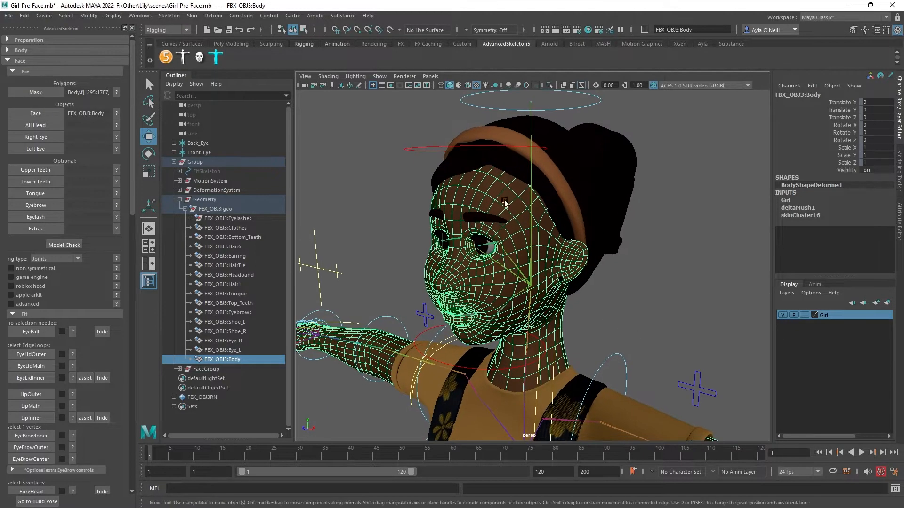
# Add the Hair6, Headband, Earring, Eyebrows and Eye_L meshes to the Body selection
pyautogui.keyDown('shift'); pyautogui.click(590, 166); pyautogui.keyUp('shift')
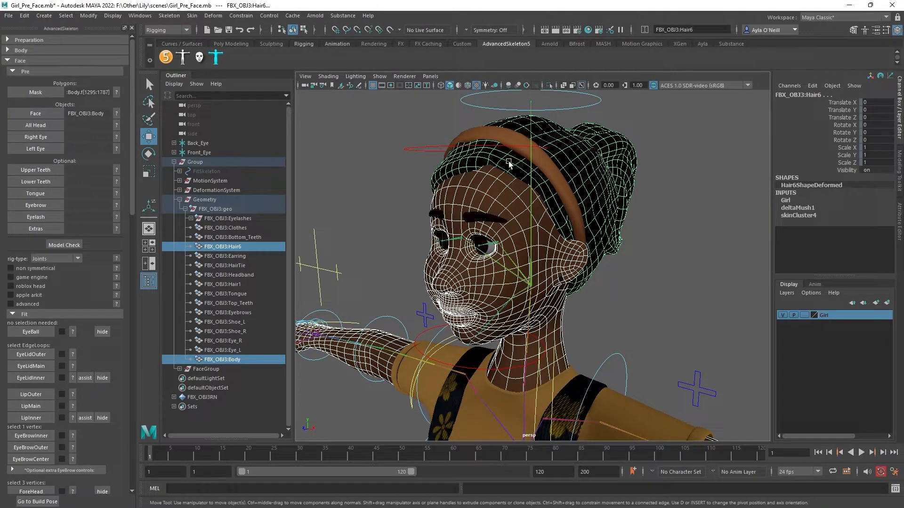
pyautogui.keyDown('shift'); pyautogui.click(503, 131); pyautogui.keyUp('shift')
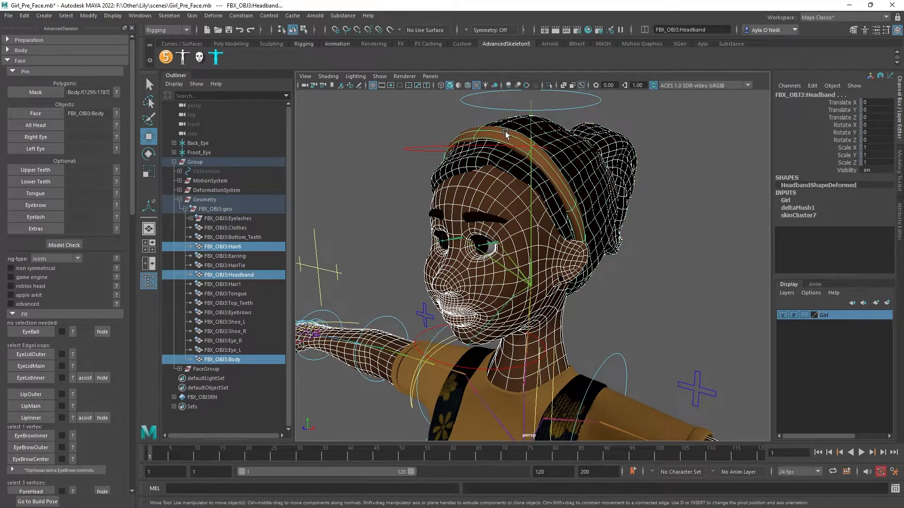
pyautogui.keyDown('shift'); pyautogui.click(562, 282); pyautogui.keyUp('shift')
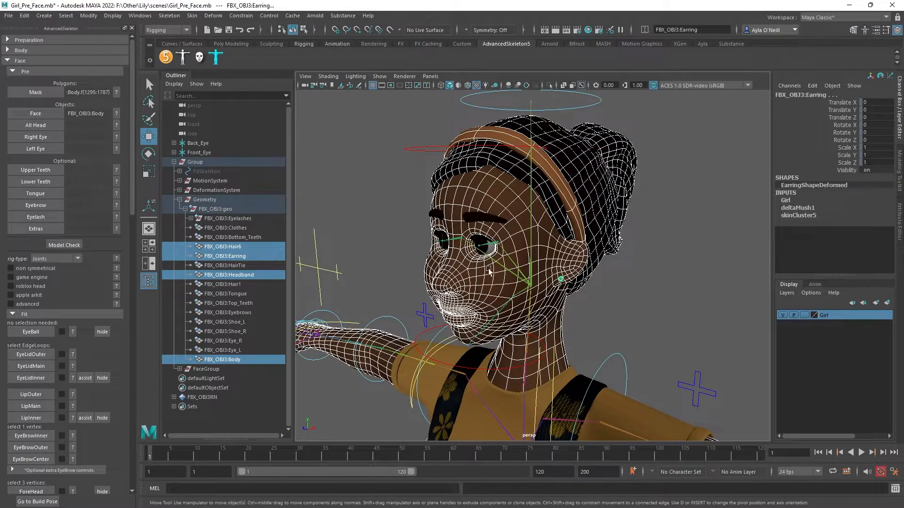
pyautogui.scroll(5, 489, 271)
pyautogui.keyDown('shift'); pyautogui.click(591, 218); pyautogui.keyUp('shift')
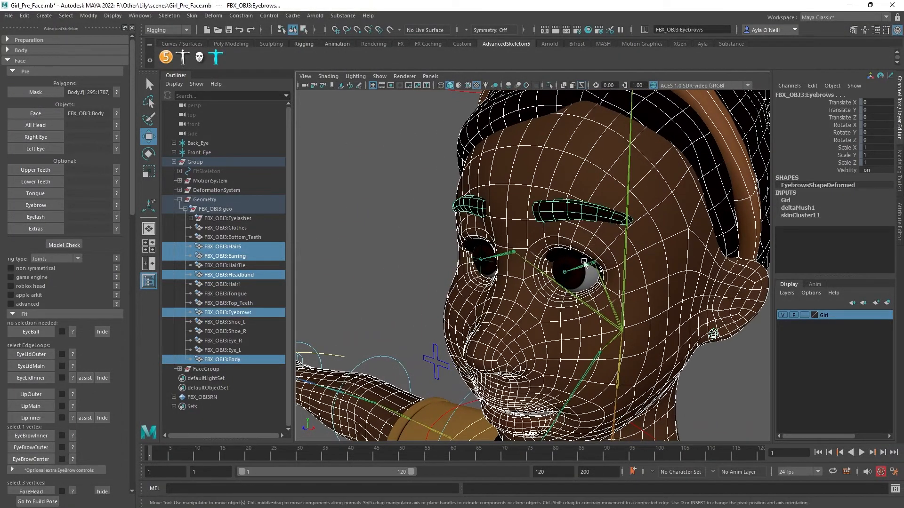
pyautogui.keyDown('shift'); pyautogui.click(561, 257); pyautogui.keyUp('shift')
pyautogui.keyDown('shift'); pyautogui.click(585, 283); pyautogui.keyUp('shift')
pyautogui.keyDown('alt'); pyautogui.moveTo(538, 340); pyautogui.dragTo(624, 261); pyautogui.keyUp('alt')
pyautogui.keyDown('alt'); pyautogui.moveTo(616, 326); pyautogui.dragTo(582, 334); pyautogui.keyUp('alt')
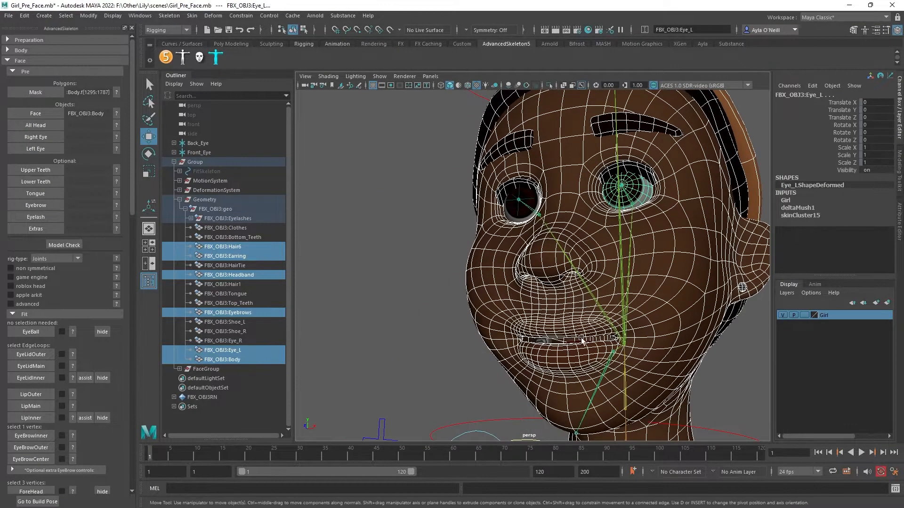
# Extend the head selection with the Bottom_Teeth, Tongue and Top_Teeth meshes, leaving Hair1 out
pyautogui.keyDown('ctrl'); pyautogui.click(239, 238); pyautogui.keyUp('ctrl')
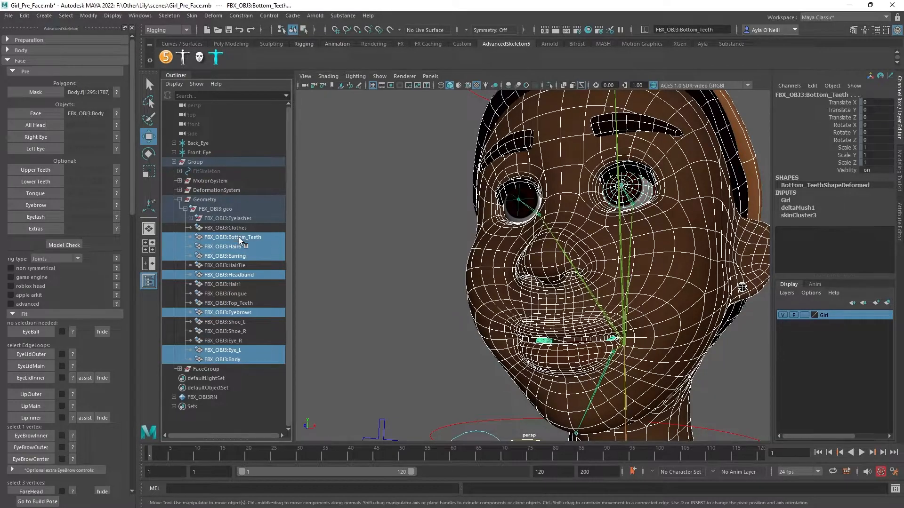
pyautogui.keyDown('ctrl'); pyautogui.click(238, 284); pyautogui.keyUp('ctrl')
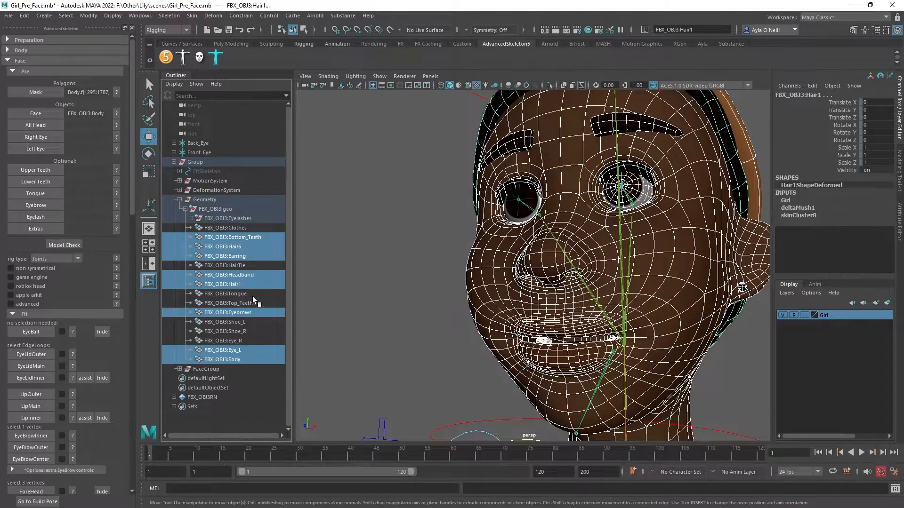
pyautogui.hotkey('ctrl', 'z')
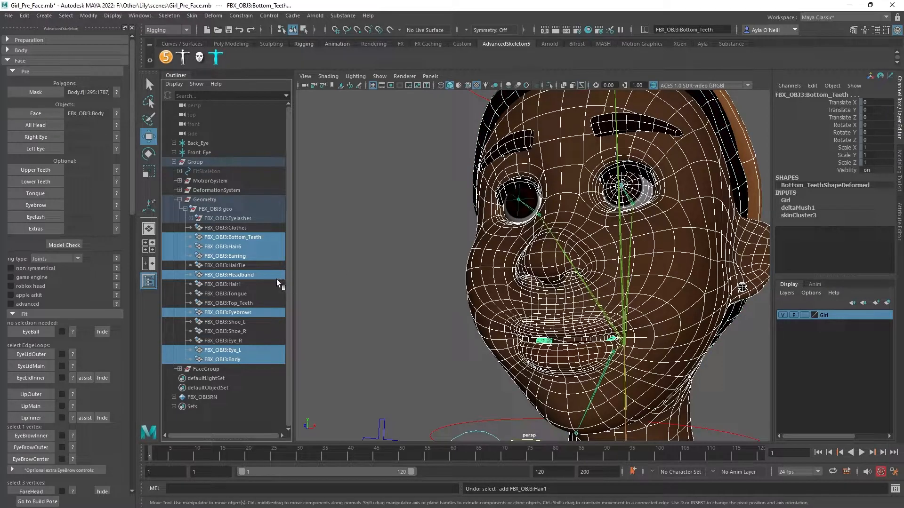
pyautogui.keyDown('ctrl'); pyautogui.click(243, 294); pyautogui.keyUp('ctrl')
pyautogui.keyDown('ctrl'); pyautogui.click(247, 303); pyautogui.keyUp('ctrl')
# Add Eye_R and HairTie to the selected head meshes and assign the complete selection as All Head
pyautogui.scroll(-3, 642, 249)
pyautogui.keyDown('alt'); pyautogui.moveTo(642, 250); pyautogui.dragTo(643, 214); pyautogui.keyUp('alt')
pyautogui.keyDown('shift'); pyautogui.click(516, 230); pyautogui.keyUp('shift')
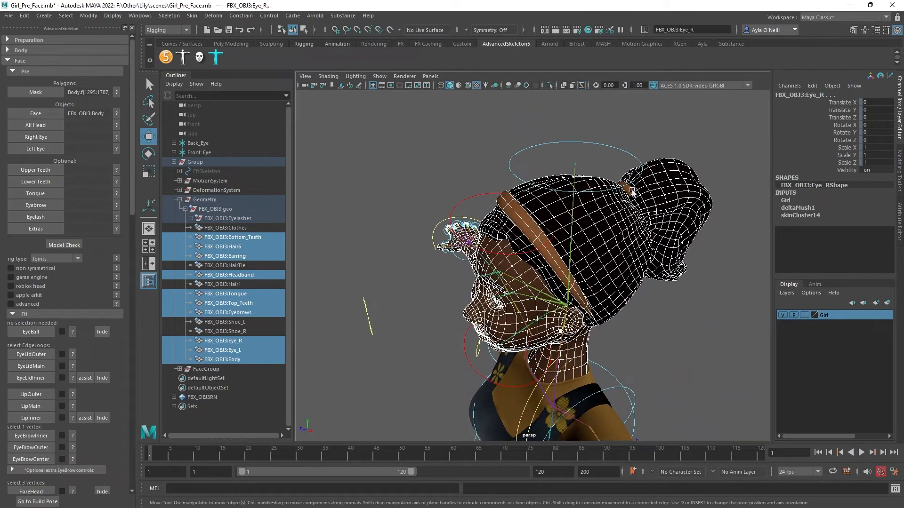
pyautogui.keyDown('shift'); pyautogui.click(633, 193); pyautogui.keyUp('shift')
pyautogui.keyDown('shift'); pyautogui.click(635, 195); pyautogui.keyUp('shift')
pyautogui.keyDown('shift'); pyautogui.click(623, 182); pyautogui.keyUp('shift')
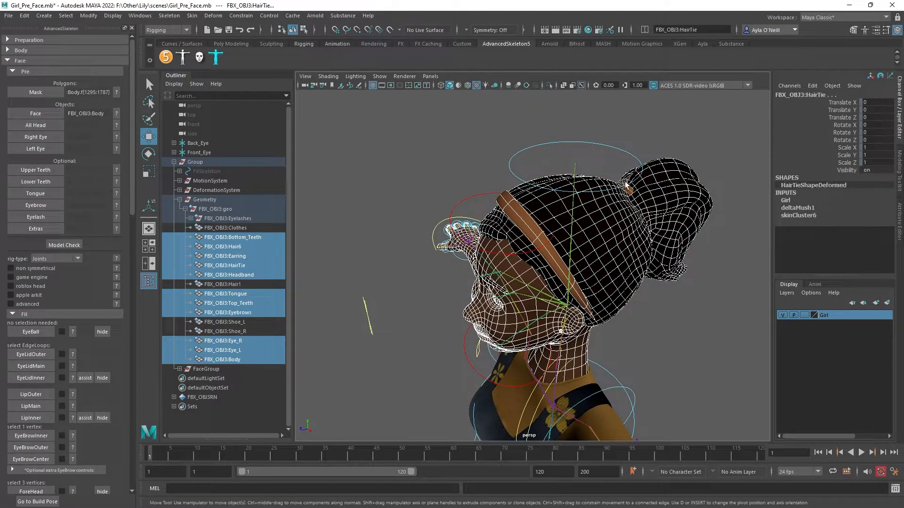
pyautogui.keyDown('alt'); pyautogui.moveTo(586, 254); pyautogui.dragTo(625, 238); pyautogui.keyUp('alt')
pyautogui.keyDown('alt'); pyautogui.moveTo(626, 239); pyautogui.dragTo(639, 175, button='middle'); pyautogui.keyUp('alt')
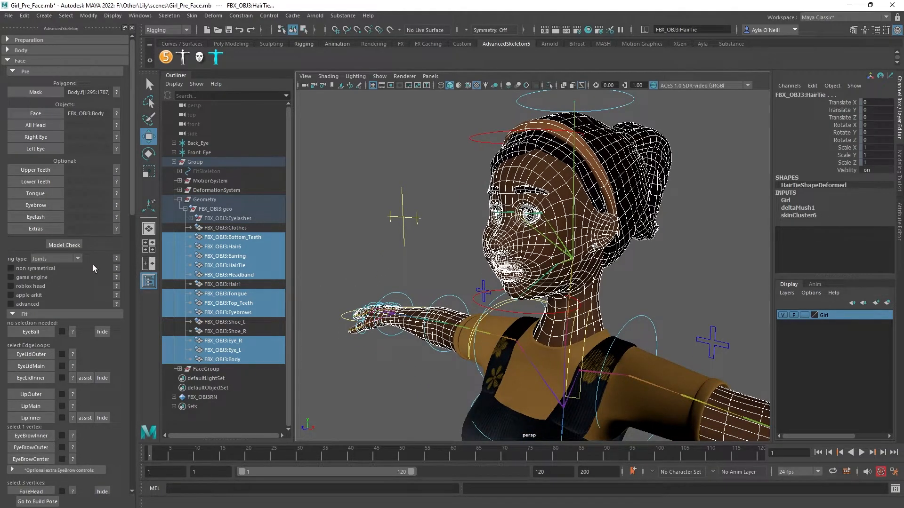
pyautogui.click(174, 162)
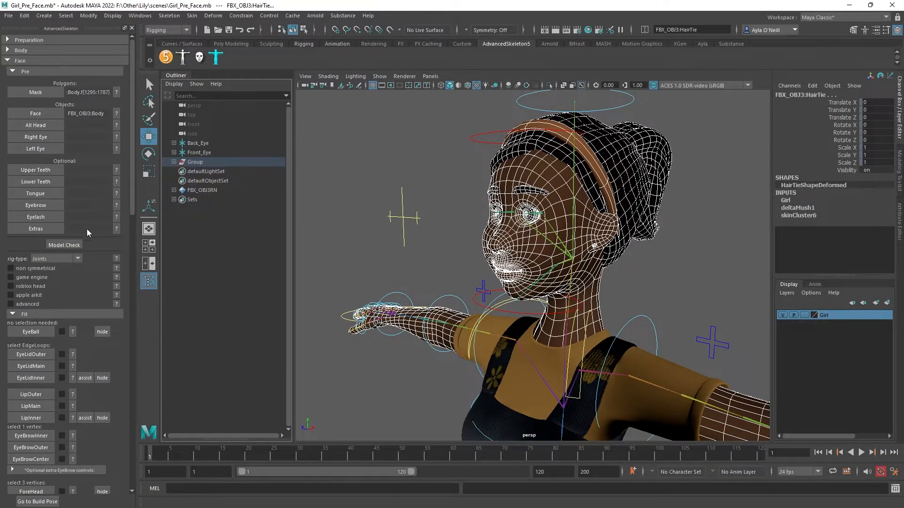
pyautogui.click(49, 125)
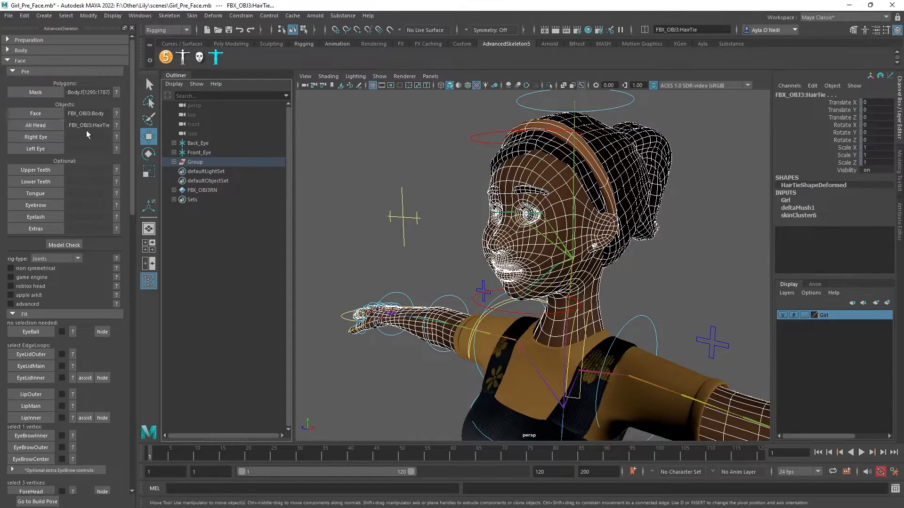
# Assign the Eye_R mesh as the Right Eye and the Eye_L mesh as the Left Eye
pyautogui.click(444, 176)
pyautogui.scroll(5, 497, 209)
pyautogui.keyDown('alt'); pyautogui.moveTo(521, 192); pyautogui.dragTo(533, 270); pyautogui.keyUp('alt')
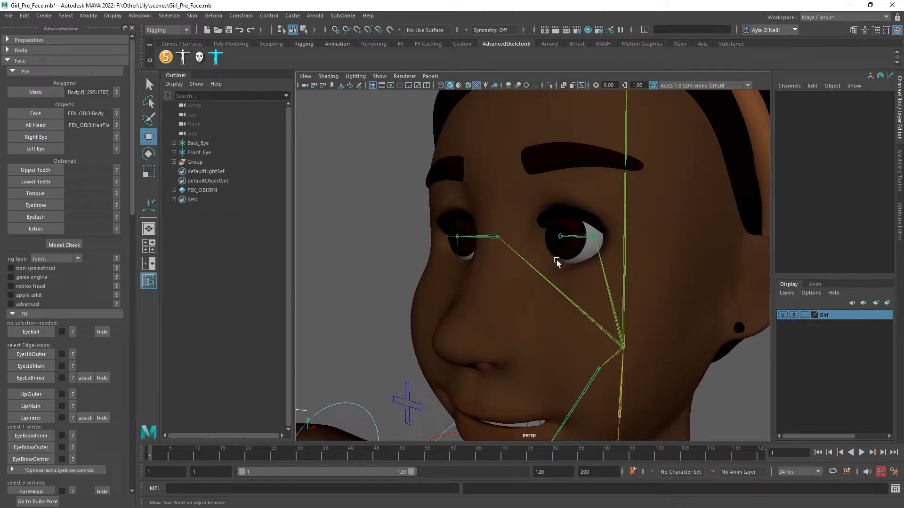
pyautogui.click(464, 243)
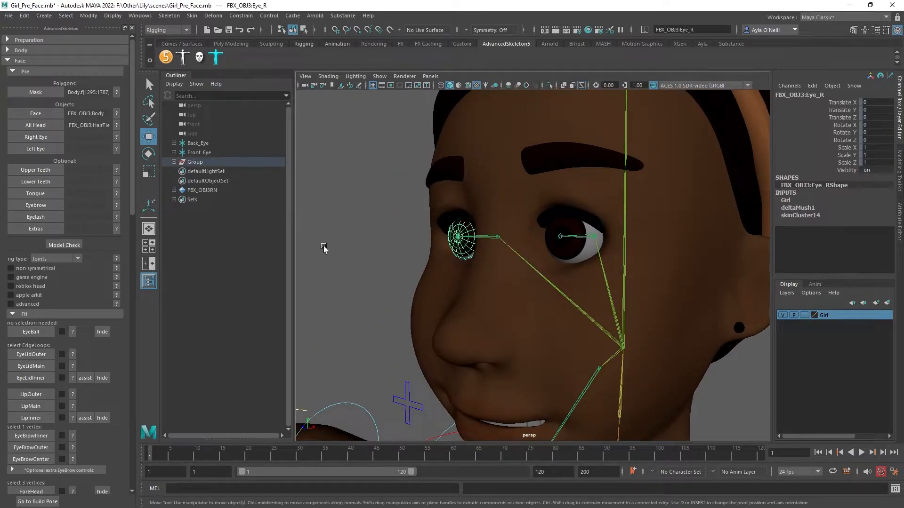
pyautogui.click(41, 137)
pyautogui.click(584, 241)
pyautogui.click(52, 147)
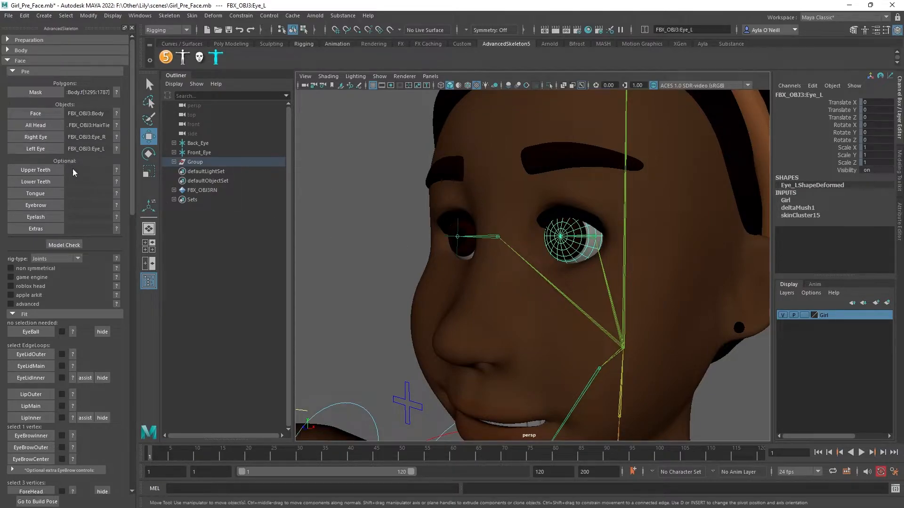
# Assign Top_Teeth as Upper Teeth, Bottom_Teeth as Lower Teeth and the Tongue mesh as Tongue
pyautogui.click(174, 162)
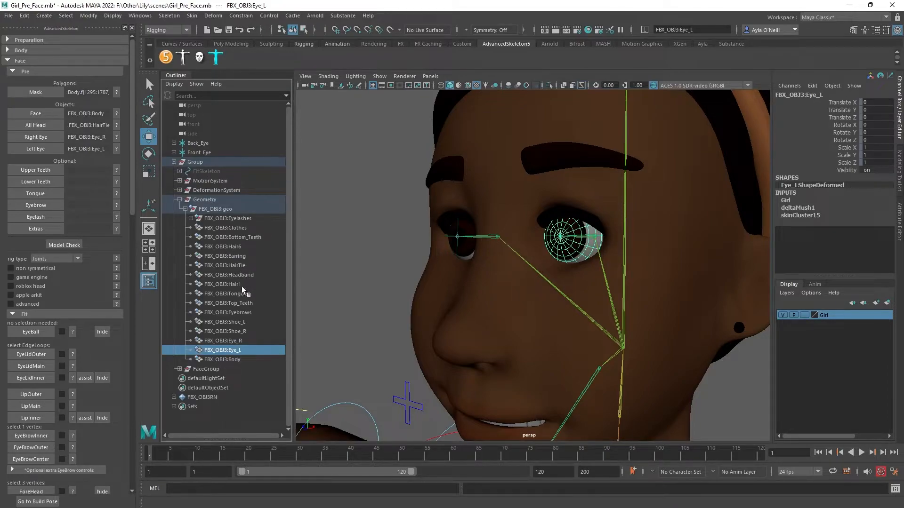
pyautogui.click(241, 303)
pyautogui.click(33, 169)
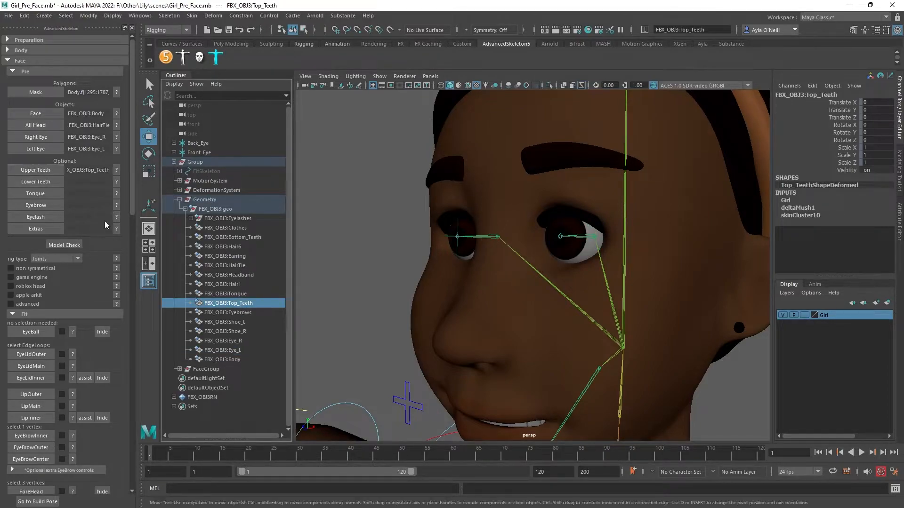
pyautogui.click(240, 237)
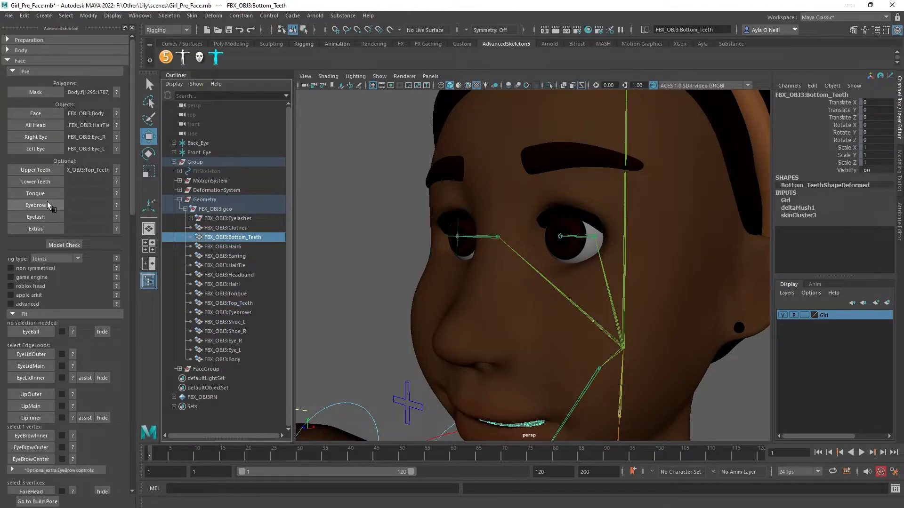
pyautogui.click(43, 181)
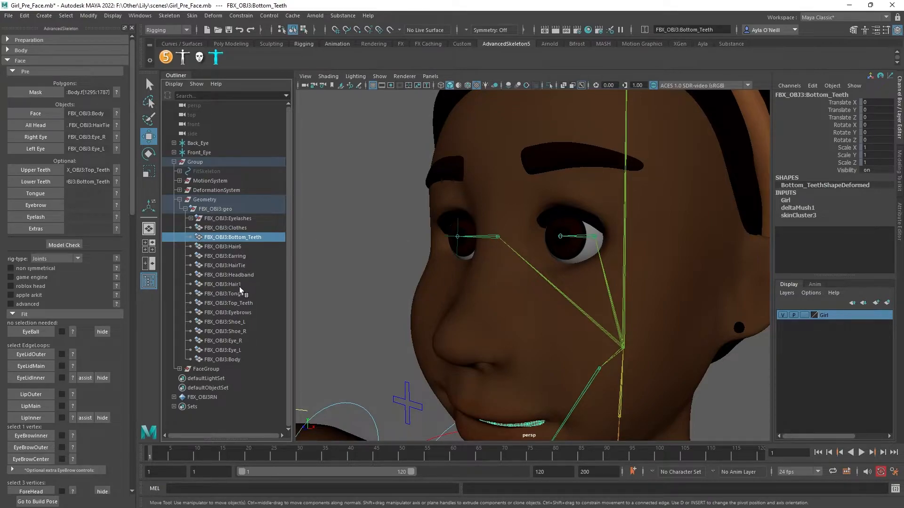
pyautogui.click(225, 294)
pyautogui.click(39, 194)
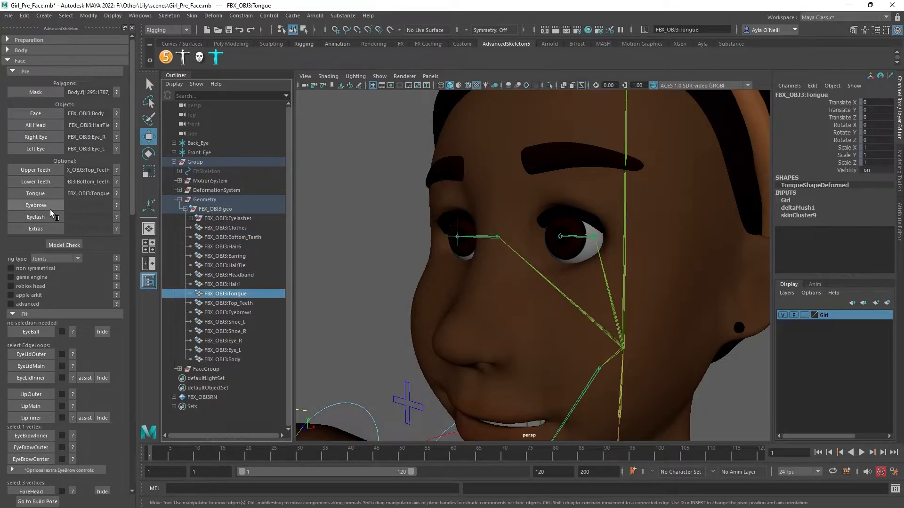
# Assign the Eyebrows mesh as Eyebrow and the eyelash mesh polySurface17 as Eyelash
pyautogui.click(540, 154)
pyautogui.click(42, 204)
pyautogui.click(560, 214)
pyautogui.click(50, 218)
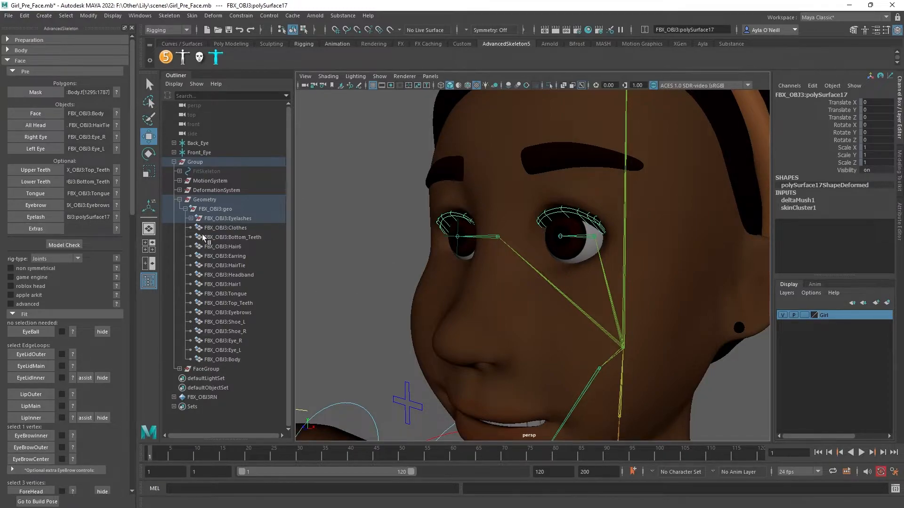
# Check the EyeBall placement reference in the front view and create the EyeBall fit on the right eye, replacing the body-setup eyes
pyautogui.scroll(-2, 92, 252)
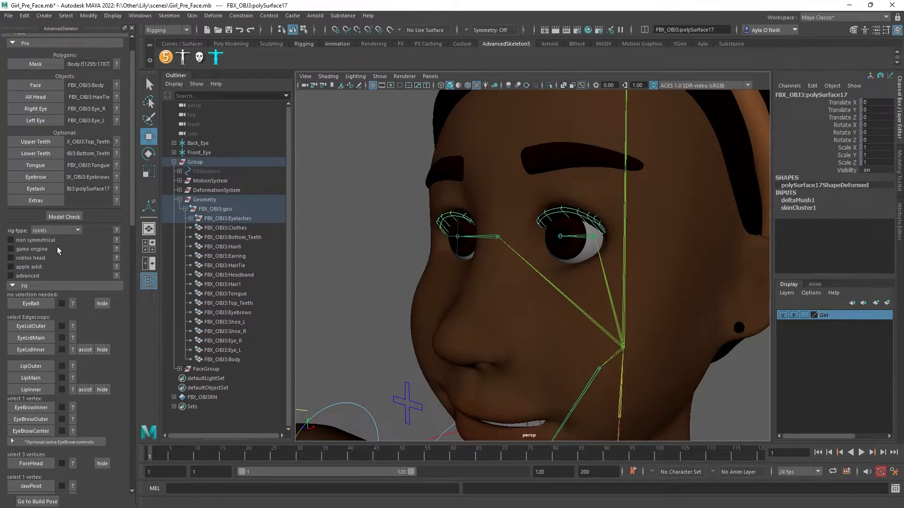
pyautogui.scroll(-4, 51, 284)
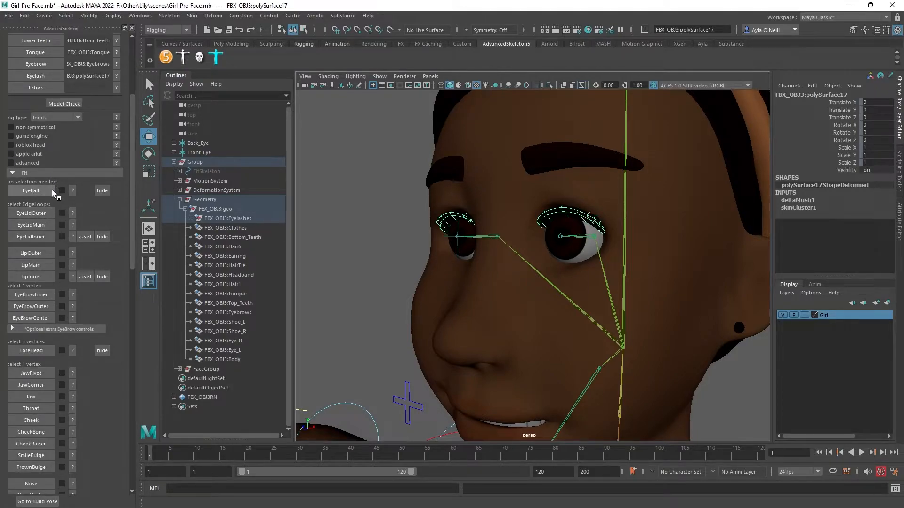
pyautogui.keyDown('alt'); pyautogui.moveTo(356, 279); pyautogui.dragTo(403, 289); pyautogui.keyUp('alt')
pyautogui.press('space')
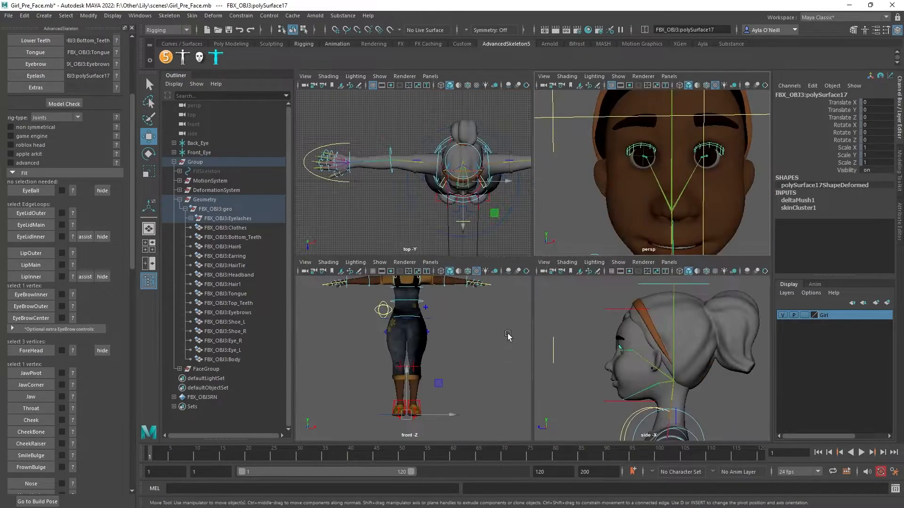
pyautogui.press('space')
pyautogui.scroll(5, 479, 392)
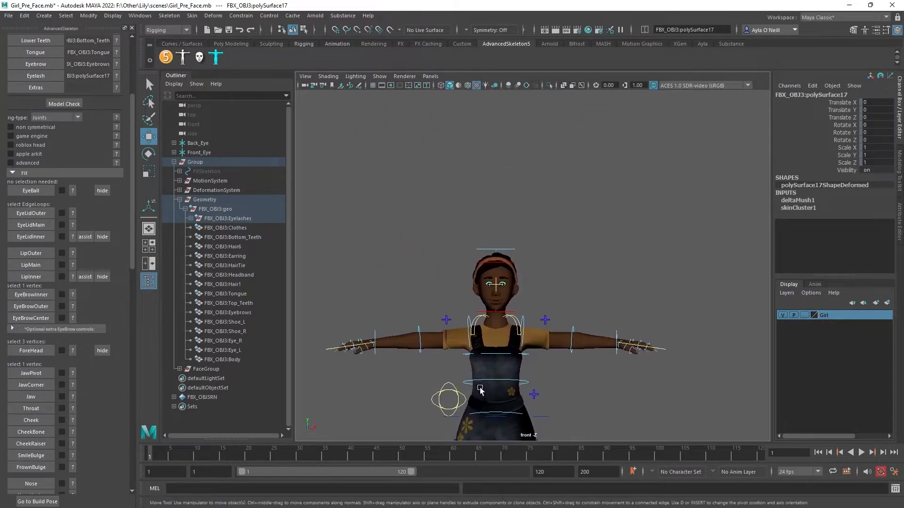
pyautogui.scroll(8, 480, 390)
pyautogui.keyDown('alt'); pyautogui.moveTo(504, 343); pyautogui.dragTo(652, 287, button='middle'); pyautogui.keyUp('alt')
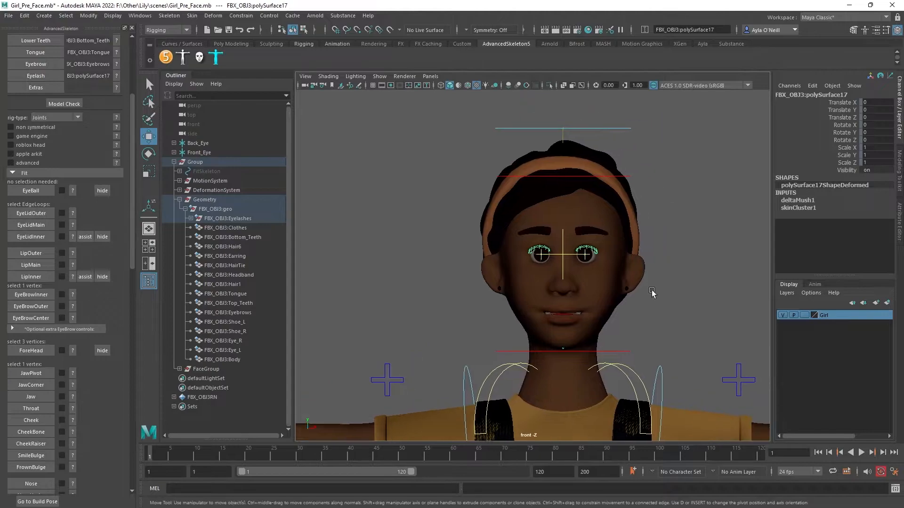
pyautogui.scroll(3, 652, 289)
pyautogui.scroll(3, 612, 302)
pyautogui.scroll(2, 518, 301)
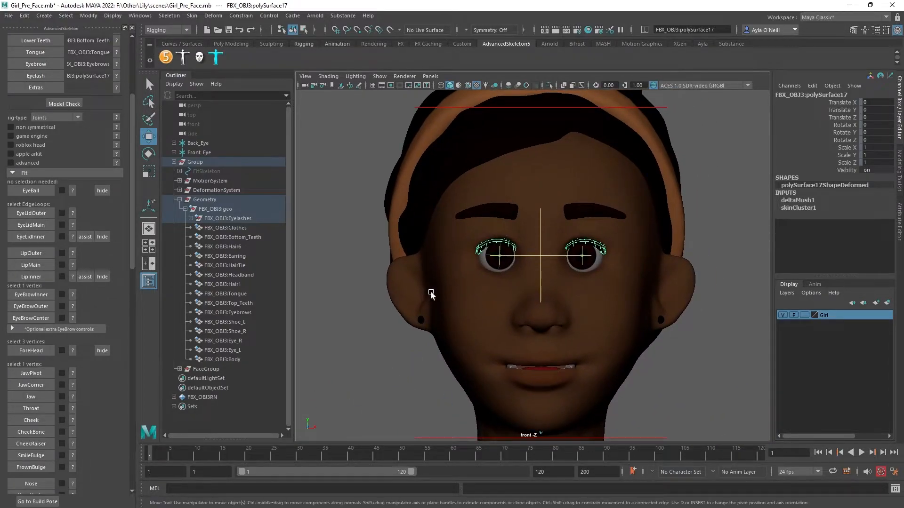
pyautogui.click(491, 262)
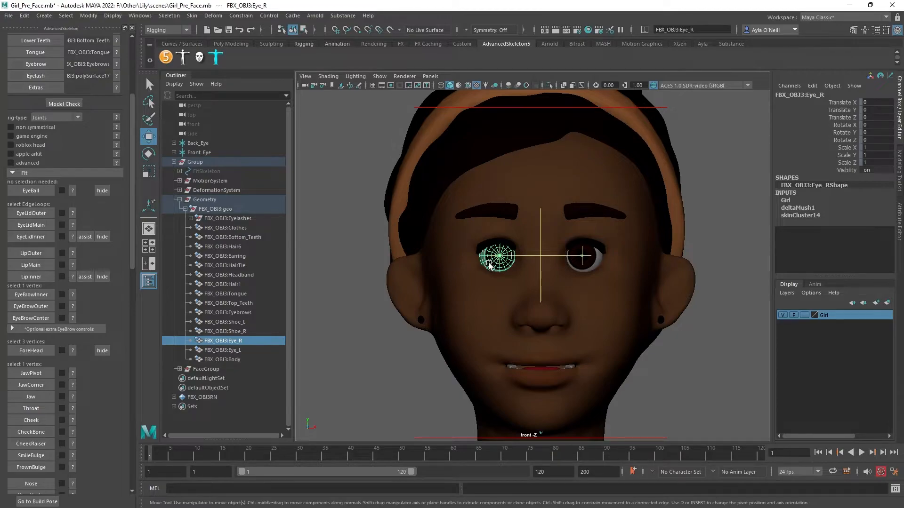
pyautogui.click(72, 190)
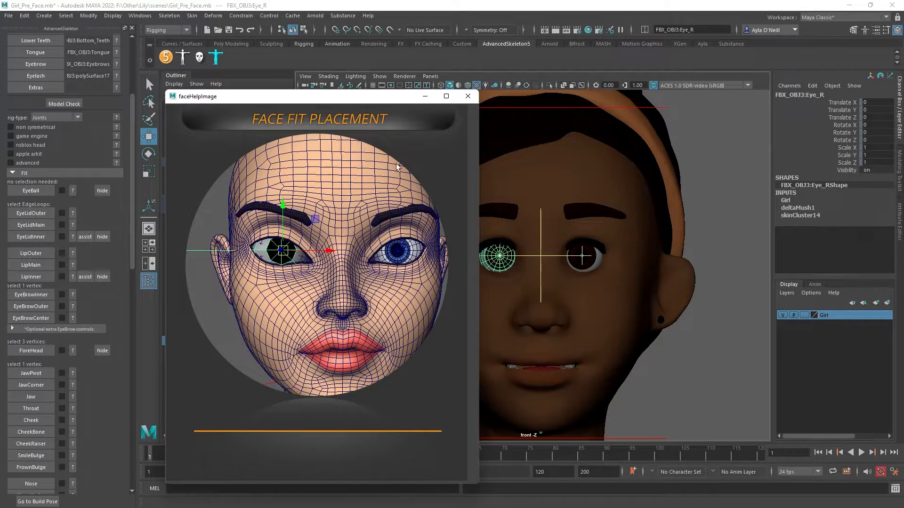
pyautogui.click(468, 96)
pyautogui.click(41, 193)
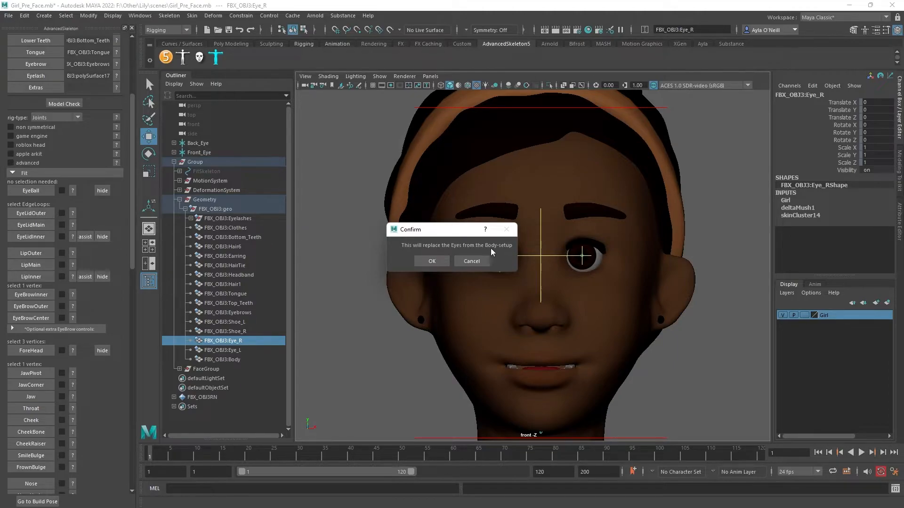
pyautogui.click(421, 261)
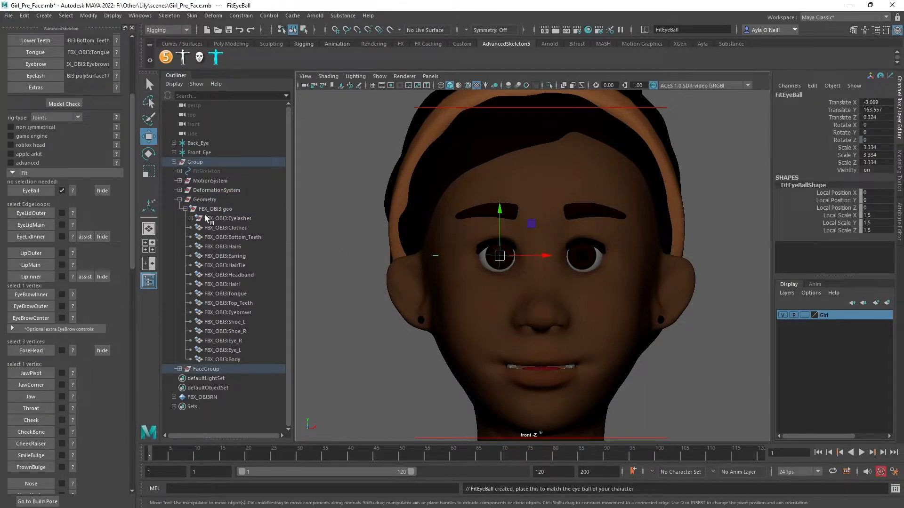
# Consult the EyeLidOuter reference, select the outermost eyelid edge loop around the right eye on the Body mesh and assign it as EyeLidOuter
pyautogui.click(72, 213)
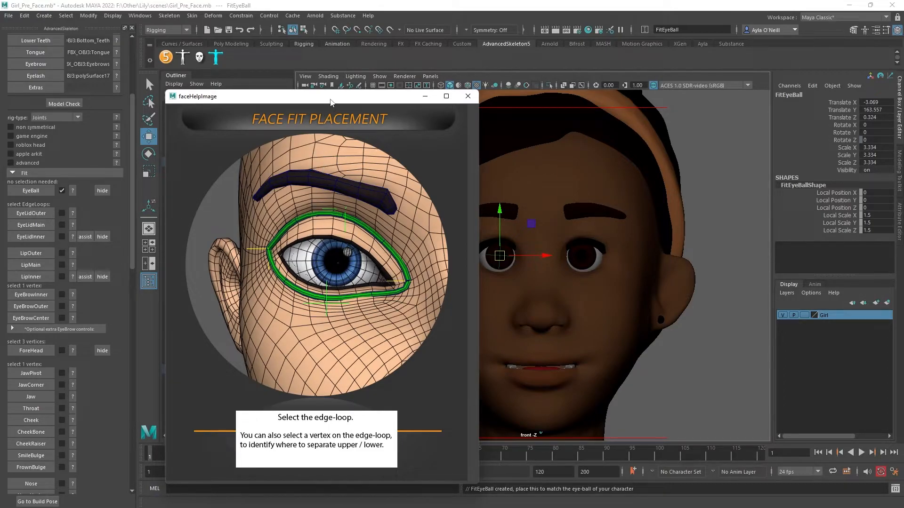
pyautogui.click(467, 96)
pyautogui.click(482, 287)
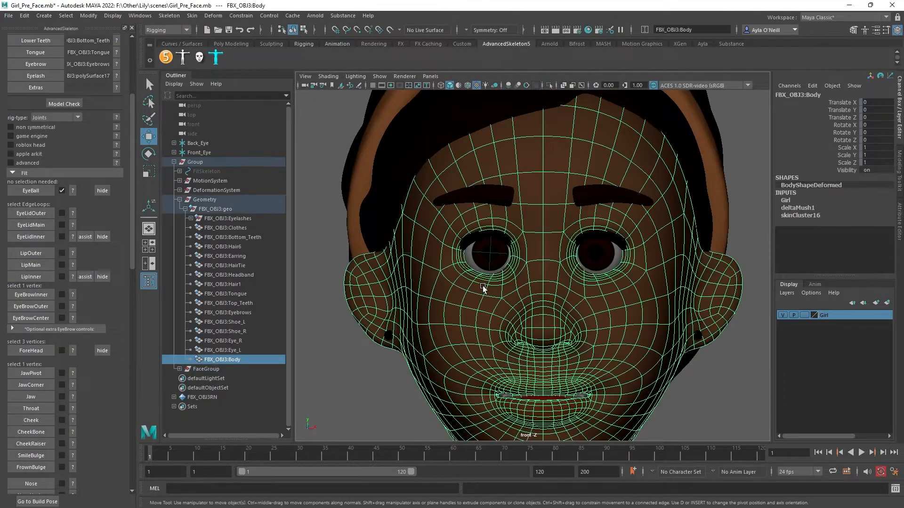
pyautogui.scroll(6, 482, 287)
pyautogui.moveTo(504, 216); pyautogui.dragTo(501, 192, button='right')
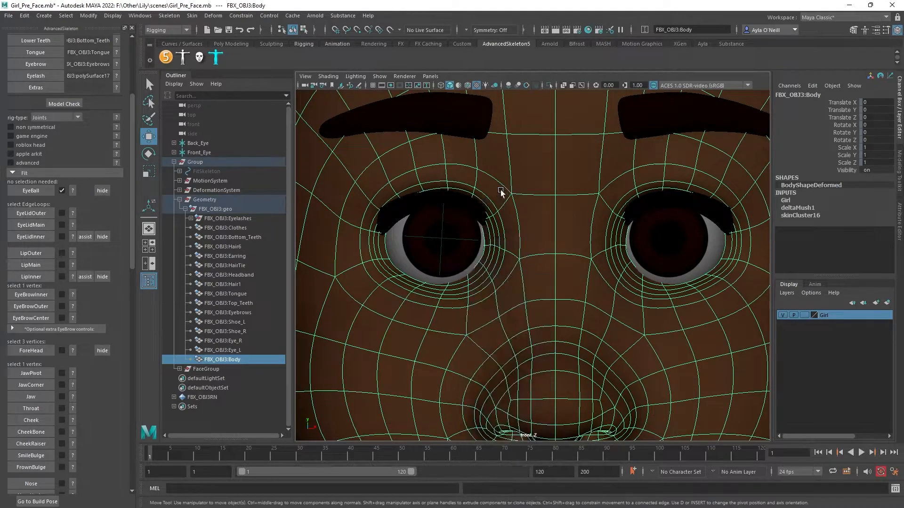
pyautogui.doubleClick(493, 199)
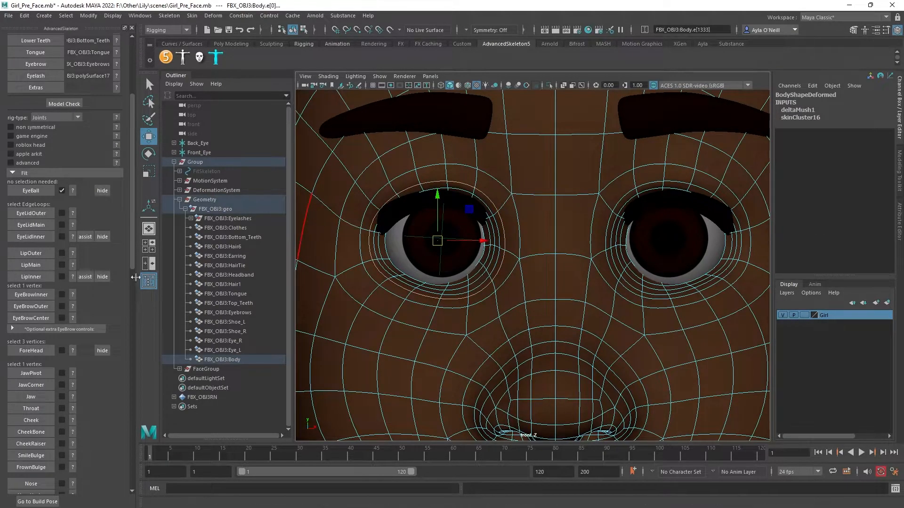
pyautogui.click(55, 213)
# Consult the EyeLidMain reference, select the next edge loop inward around the right eye and assign it as EyeLidMain
pyautogui.click(477, 278)
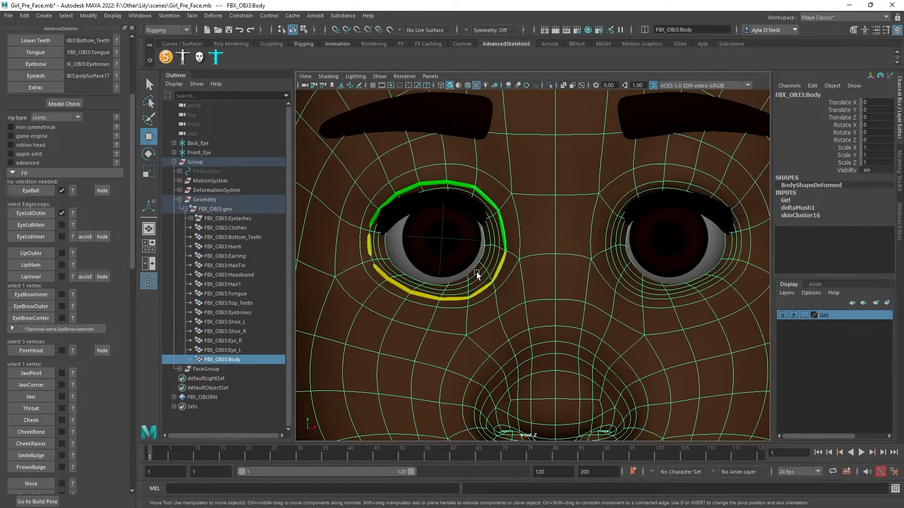
pyautogui.rightClick(477, 218)
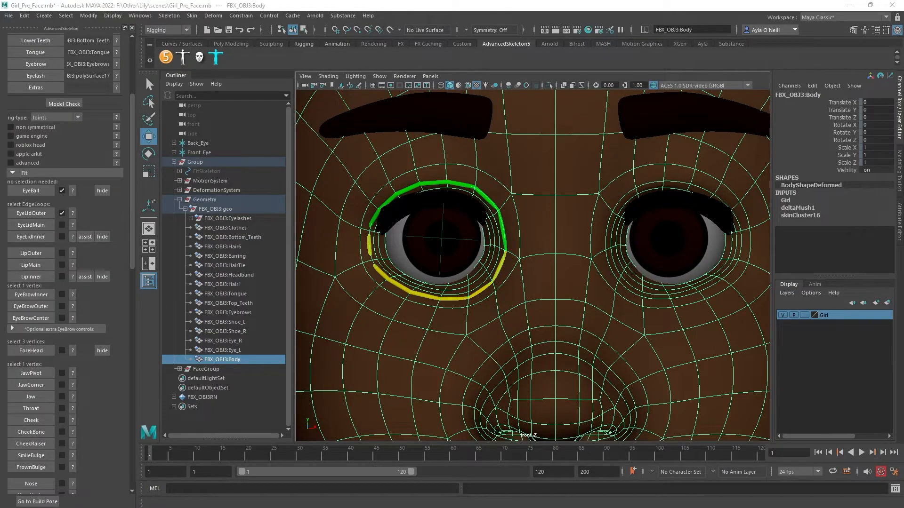
pyautogui.click(73, 224)
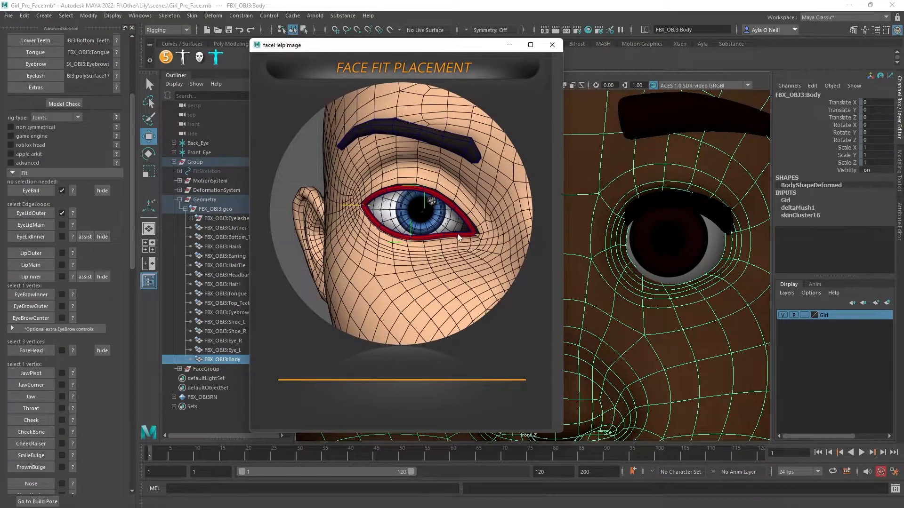
pyautogui.click(551, 44)
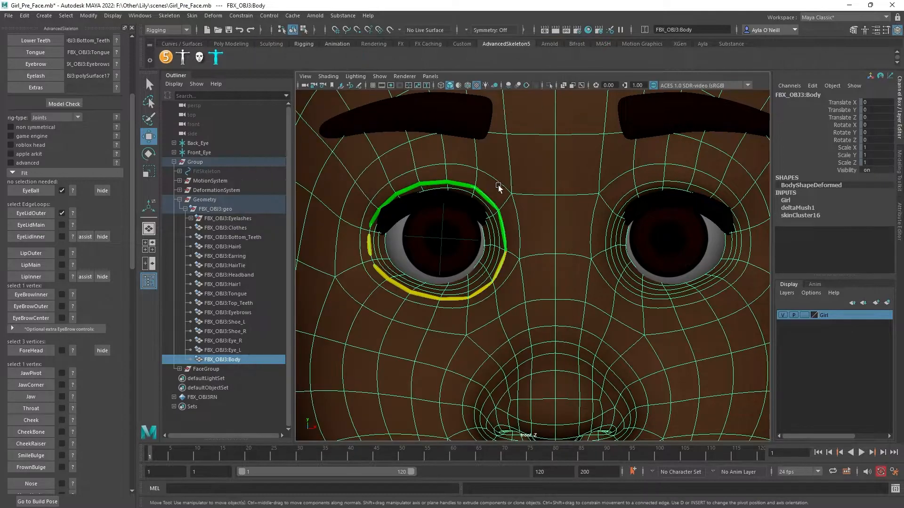
pyautogui.moveTo(500, 258); pyautogui.dragTo(487, 207, button='right')
pyautogui.doubleClick(491, 256)
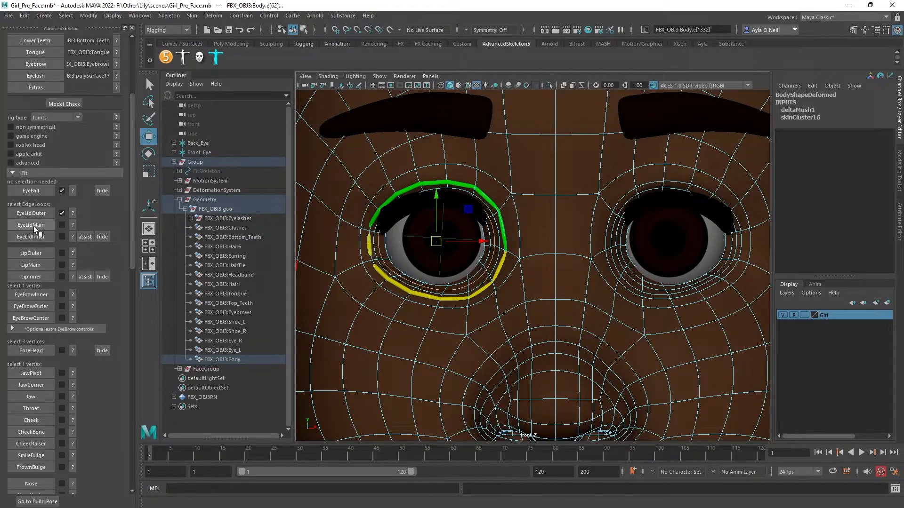
# Select the innermost eyelid edge loop of the right eye on the Body mesh and assign it as EyeLidInner
pyautogui.click(480, 268)
pyautogui.moveTo(479, 218); pyautogui.dragTo(480, 194, button='right')
pyautogui.click(481, 256)
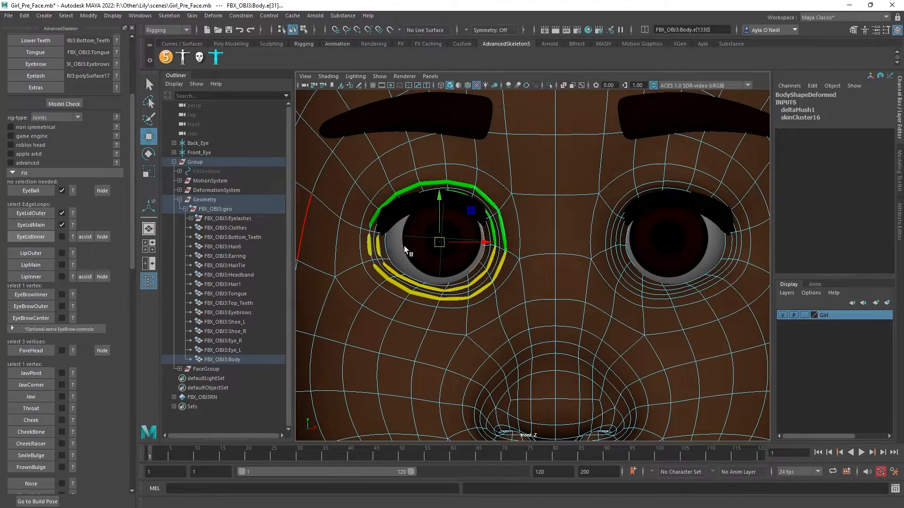
pyautogui.click(42, 237)
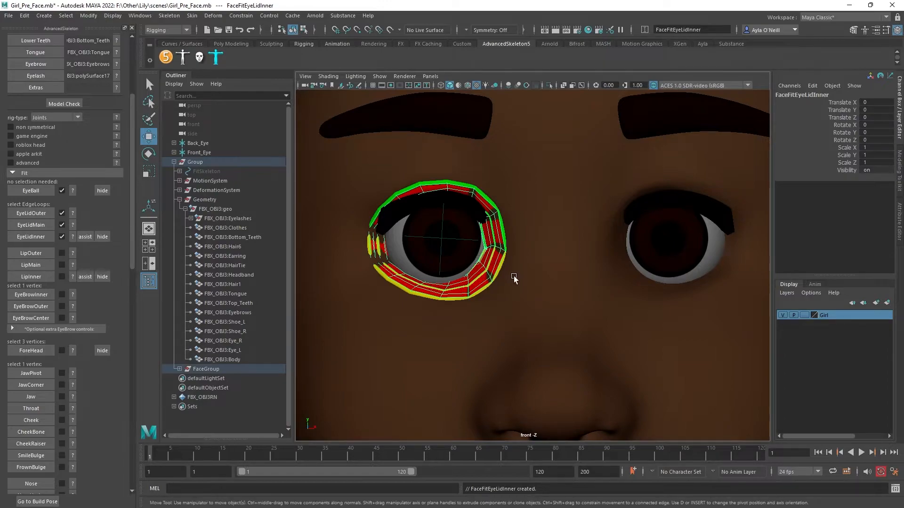
# Consult the LipOuter reference, select the edge loop around the outer border of the lips and assign it as LipOuter
pyautogui.keyDown('alt'); pyautogui.moveTo(521, 298); pyautogui.dragTo(525, 139, button='middle'); pyautogui.keyUp('alt')
pyautogui.moveTo(525, 320)
pyautogui.keyDown('alt'); pyautogui.mouseDown(button='middle')
pyautogui.moveTo(529, 254)
pyautogui.moveTo(506, 211)
pyautogui.mouseUp(button='middle'); pyautogui.keyUp('alt')
pyautogui.click(492, 298)
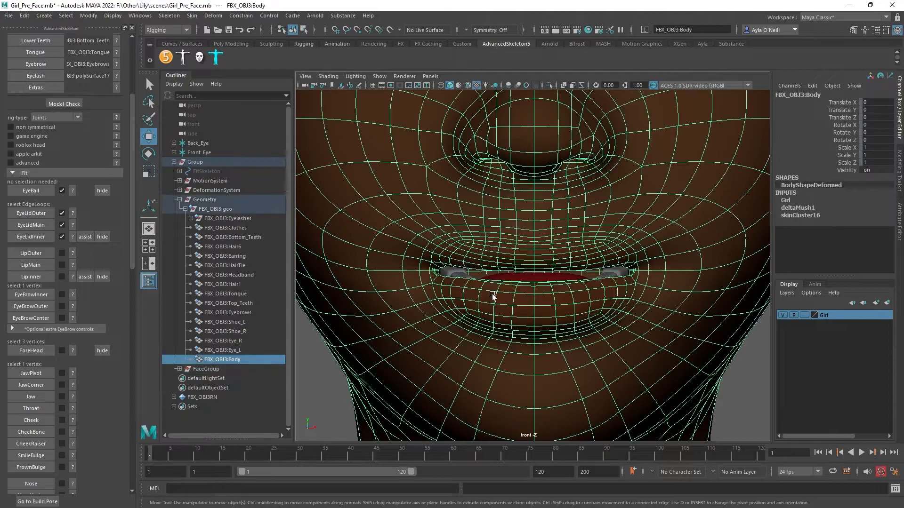
pyautogui.click(73, 254)
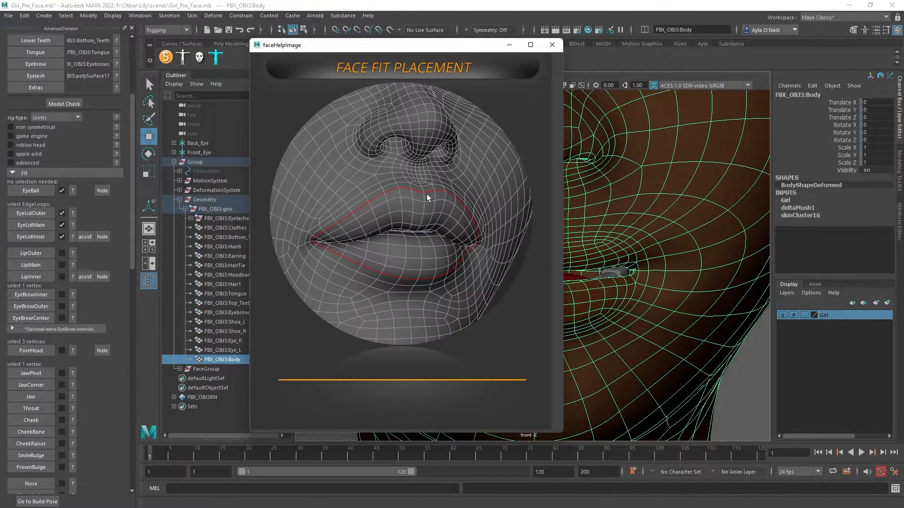
pyautogui.click(551, 44)
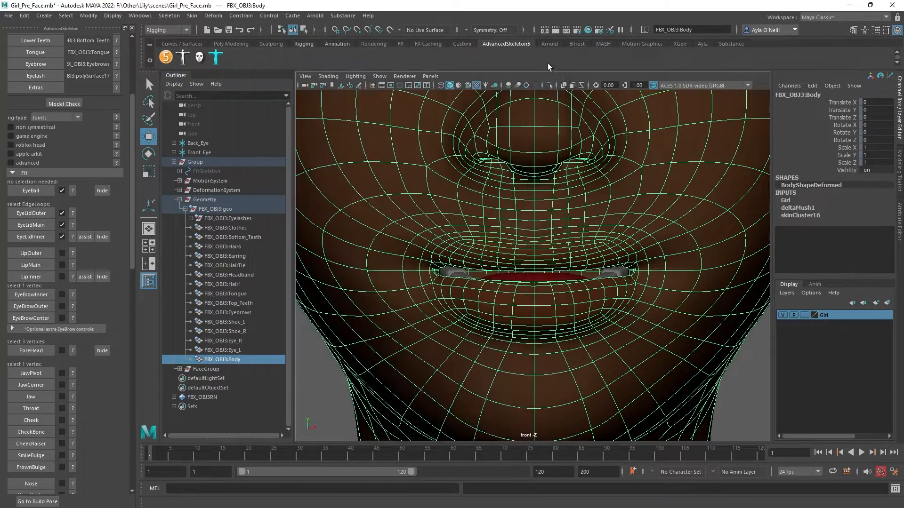
pyautogui.moveTo(477, 218); pyautogui.dragTo(476, 192, button='right')
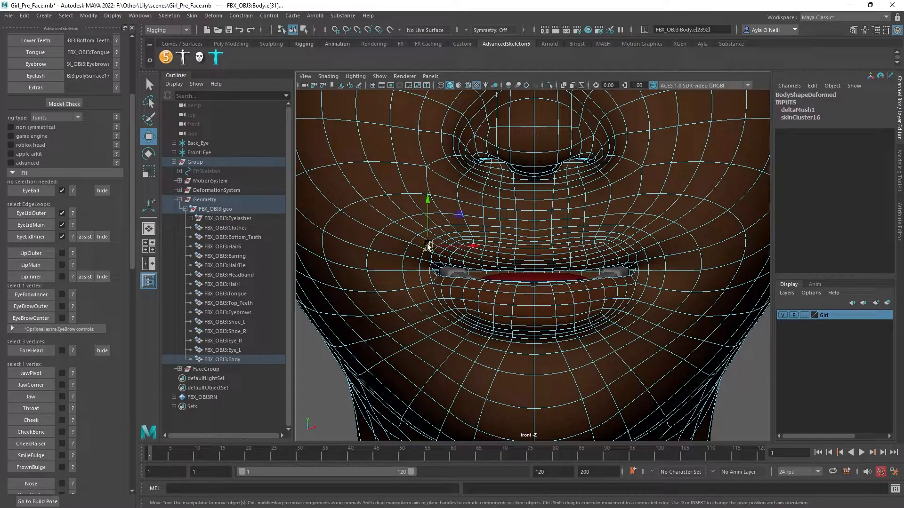
pyautogui.doubleClick(446, 270)
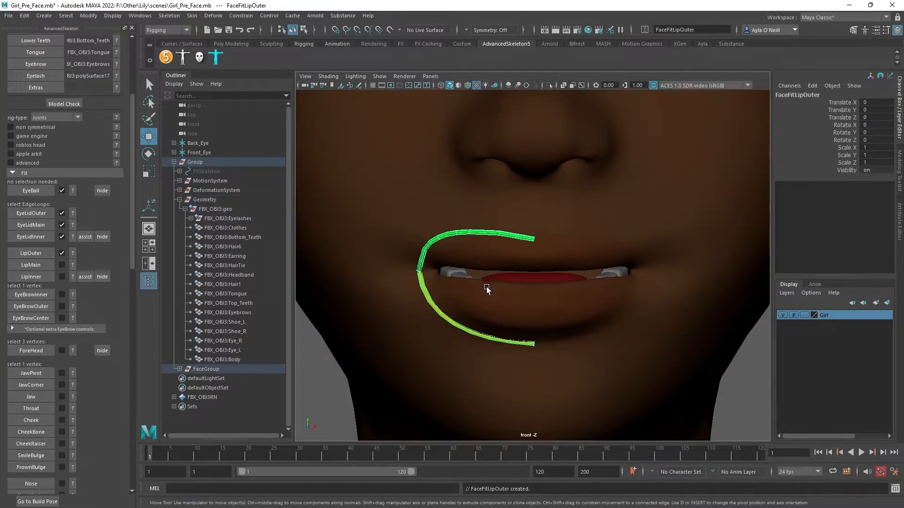
# Select the edge loop along the mouth opening on the Body mesh and assign it as LipMain
pyautogui.click(490, 299)
pyautogui.scroll(3, 468, 288)
pyautogui.moveTo(465, 218); pyautogui.dragTo(465, 191, button='right')
pyautogui.doubleClick(458, 285)
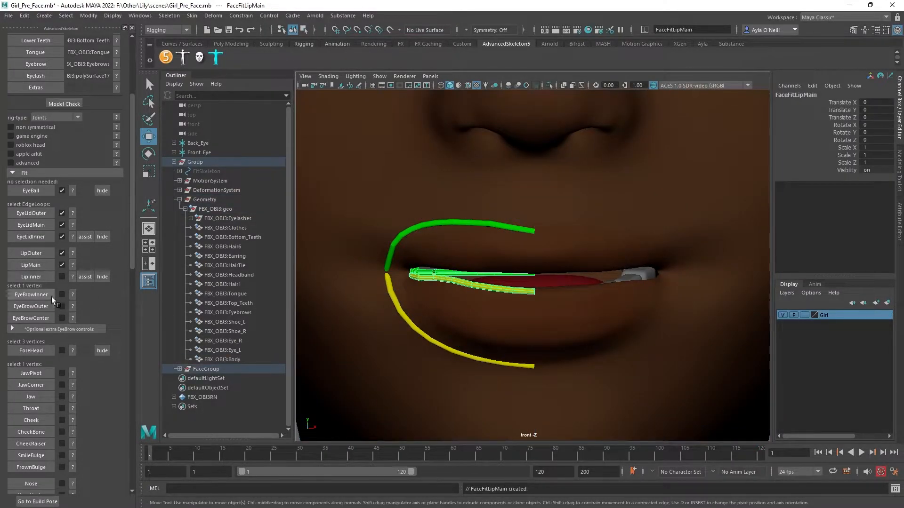
# Set the Body mesh to edge selection in the perspective view and try selecting an inner lip edge loop at the mouth corner
pyautogui.keyDown('alt'); pyautogui.moveTo(501, 314); pyautogui.dragTo(449, 324); pyautogui.keyUp('alt')
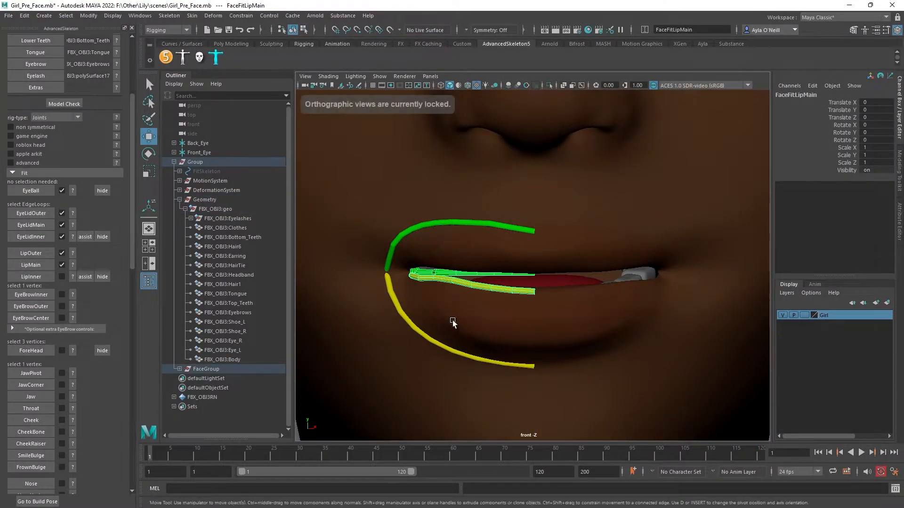
pyautogui.press('space')
pyautogui.keyDown('alt'); pyautogui.moveTo(668, 160); pyautogui.dragTo(612, 158); pyautogui.keyUp('alt')
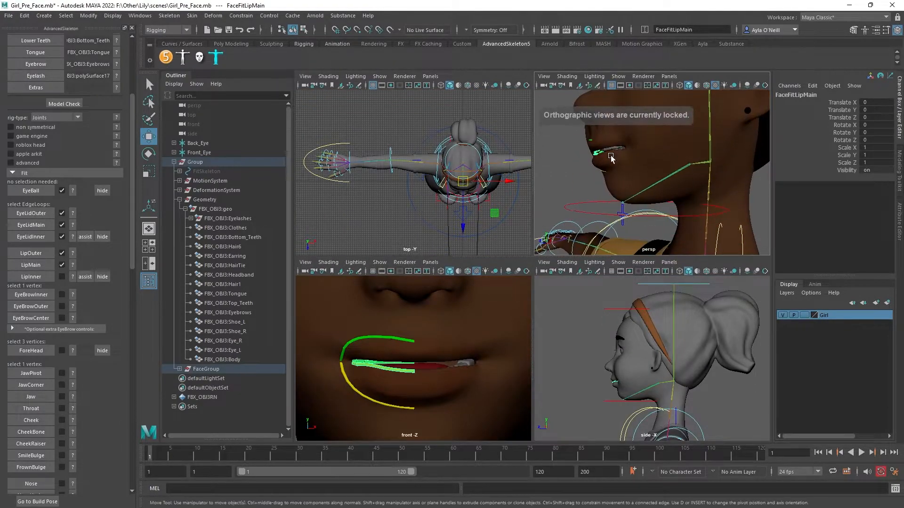
pyautogui.keyDown('alt'); pyautogui.moveTo(612, 157); pyautogui.dragTo(694, 216, button='right'); pyautogui.keyUp('alt')
pyautogui.keyDown('alt'); pyautogui.moveTo(579, 203); pyautogui.dragTo(746, 220, button='middle'); pyautogui.keyUp('alt')
pyautogui.keyDown('alt'); pyautogui.moveTo(746, 219); pyautogui.dragTo(659, 238); pyautogui.keyUp('alt')
pyautogui.click(610, 203)
pyautogui.moveTo(607, 202); pyautogui.dragTo(612, 178, button='right')
pyautogui.click(612, 200)
pyautogui.doubleClick(612, 199)
# Select the edge loop just inside the mouth corner and assign it as LipInner
pyautogui.moveTo(602, 201)
pyautogui.keyDown('alt'); pyautogui.mouseDown()
pyautogui.moveTo(578, 198)
pyautogui.moveTo(613, 208)
pyautogui.mouseUp(); pyautogui.keyUp('alt')
pyautogui.scroll(6, 613, 209)
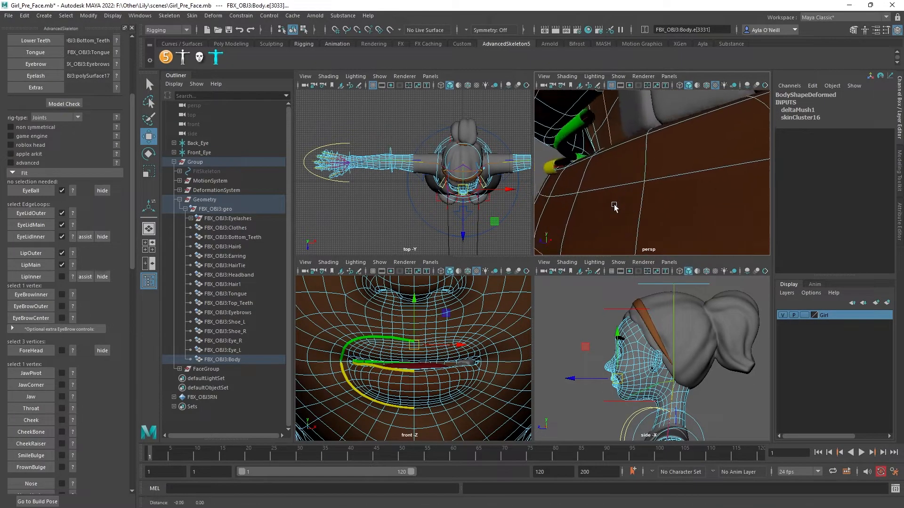
pyautogui.scroll(6, 613, 209)
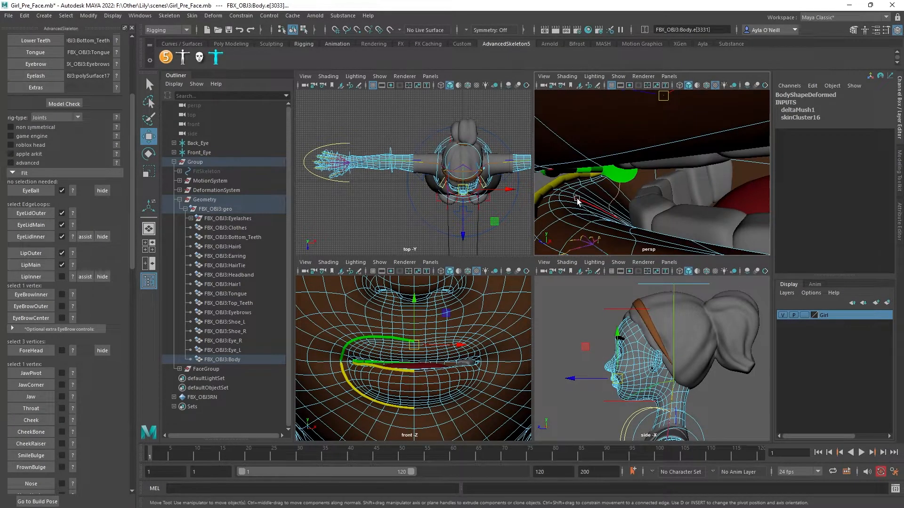
pyautogui.doubleClick(578, 202)
pyautogui.keyDown('alt'); pyautogui.moveTo(578, 202); pyautogui.dragTo(651, 195); pyautogui.keyUp('alt')
pyautogui.keyDown('alt'); pyautogui.moveTo(651, 195); pyautogui.dragTo(586, 198, button='middle'); pyautogui.keyUp('alt')
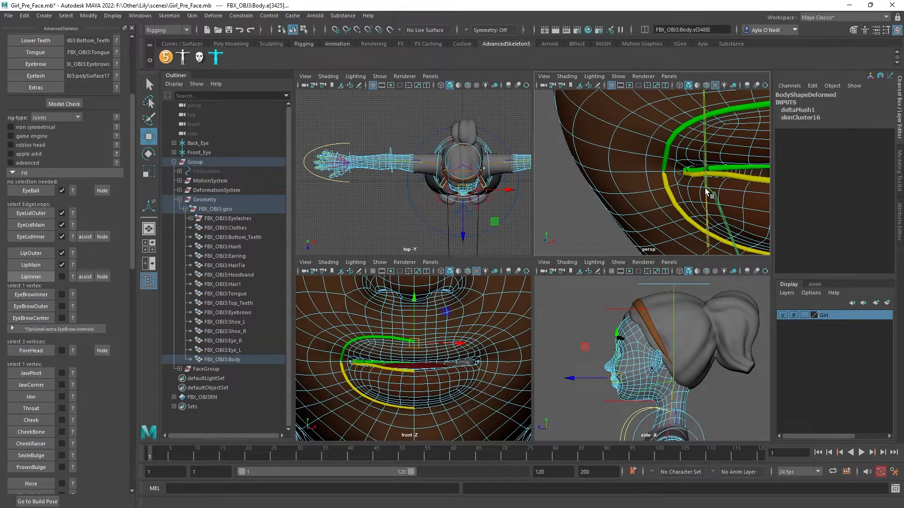
pyautogui.keyDown('alt'); pyautogui.moveTo(682, 162); pyautogui.dragTo(643, 193, button='middle'); pyautogui.keyUp('alt')
pyautogui.press('space')
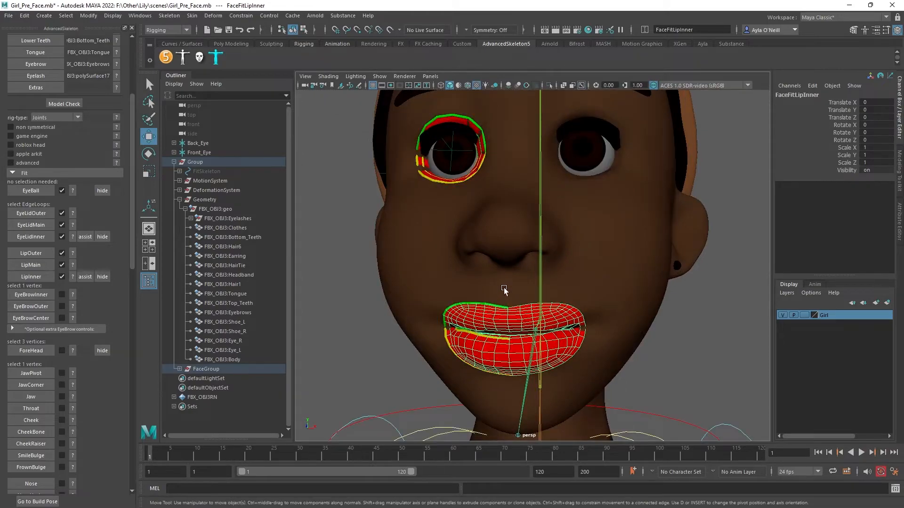
# Consult the EyeBrowInner reference, select a vertex at the inner end of the character's right eyebrow on the Eyebrows mesh and assign it as EyeBrowInner
pyautogui.keyDown('alt'); pyautogui.moveTo(503, 291); pyautogui.dragTo(534, 262, button='middle'); pyautogui.keyUp('alt')
pyautogui.moveTo(511, 294)
pyautogui.keyDown('alt'); pyautogui.mouseDown(button='middle')
pyautogui.moveTo(474, 350)
pyautogui.moveTo(471, 389)
pyautogui.mouseUp(button='middle'); pyautogui.keyUp('alt')
pyautogui.keyDown('alt'); pyautogui.moveTo(502, 268); pyautogui.dragTo(502, 285, button='middle'); pyautogui.keyUp('alt')
pyautogui.keyDown('alt'); pyautogui.moveTo(502, 284); pyautogui.dragTo(542, 285, button='right'); pyautogui.keyUp('alt')
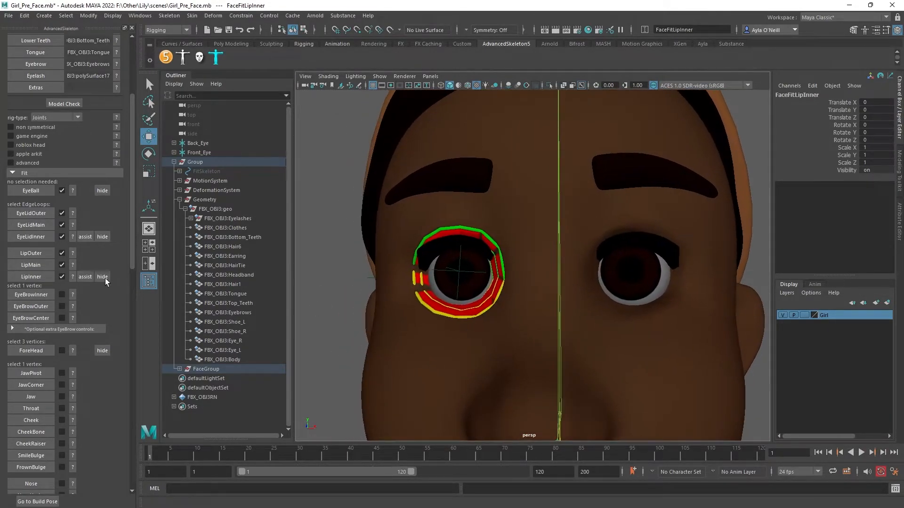
pyautogui.click(73, 295)
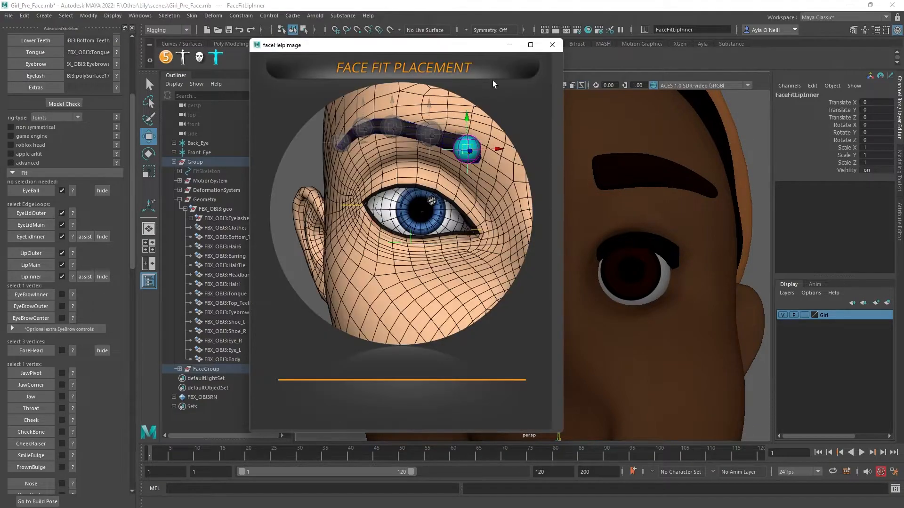
pyautogui.click(552, 44)
pyautogui.click(491, 177)
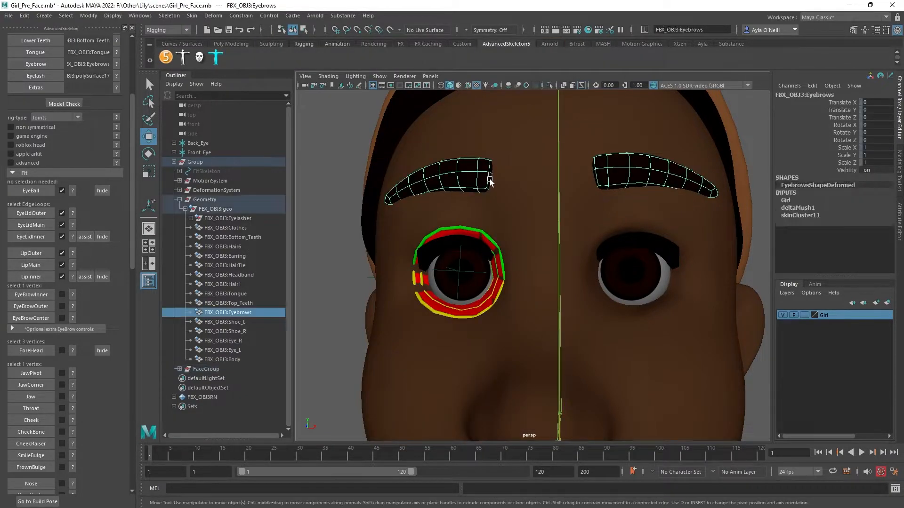
pyautogui.rightClick(490, 179)
pyautogui.click(444, 178)
pyautogui.click(489, 171)
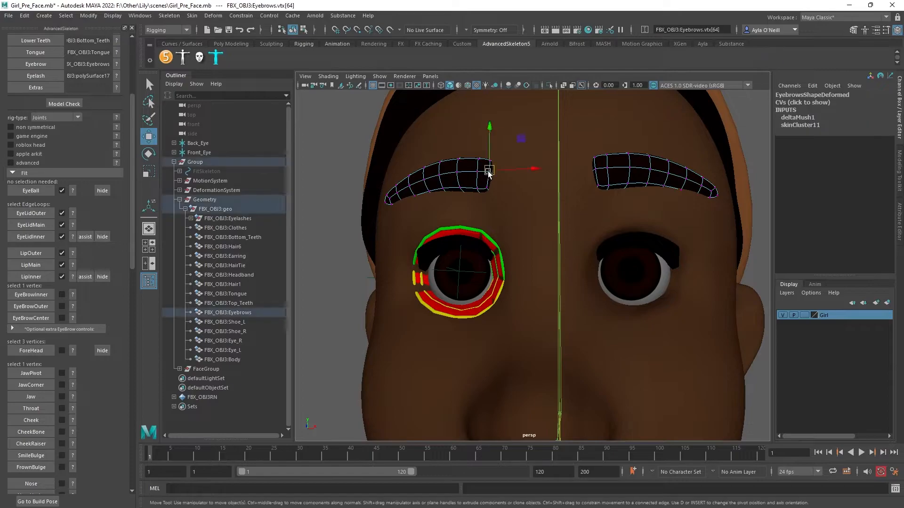
pyautogui.click(31, 295)
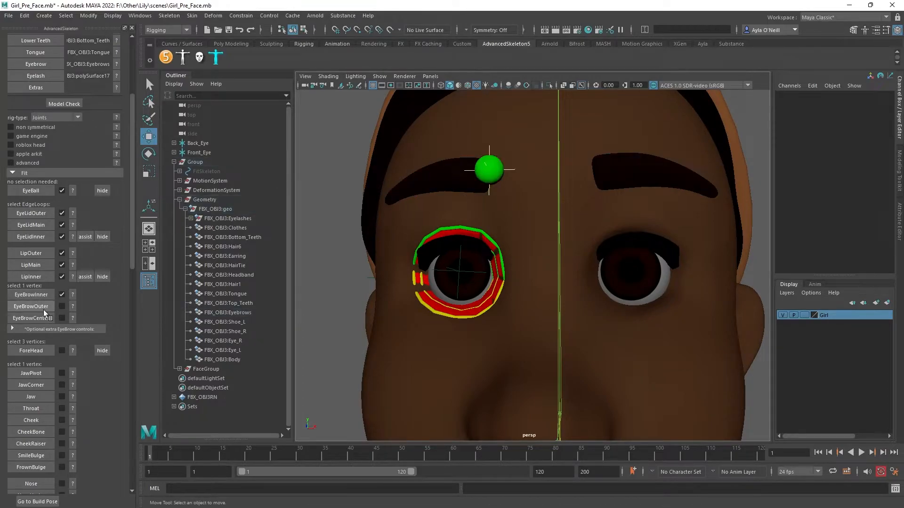
# Select the vertex at the outer tip of the same eyebrow and assign it as EyeBrowOuter
pyautogui.click(425, 187)
pyautogui.moveTo(422, 189)
pyautogui.keyDown('alt'); pyautogui.mouseDown()
pyautogui.moveTo(499, 197)
pyautogui.moveTo(431, 188)
pyautogui.mouseUp(); pyautogui.keyUp('alt')
pyautogui.moveTo(431, 186); pyautogui.dragTo(396, 190, button='right')
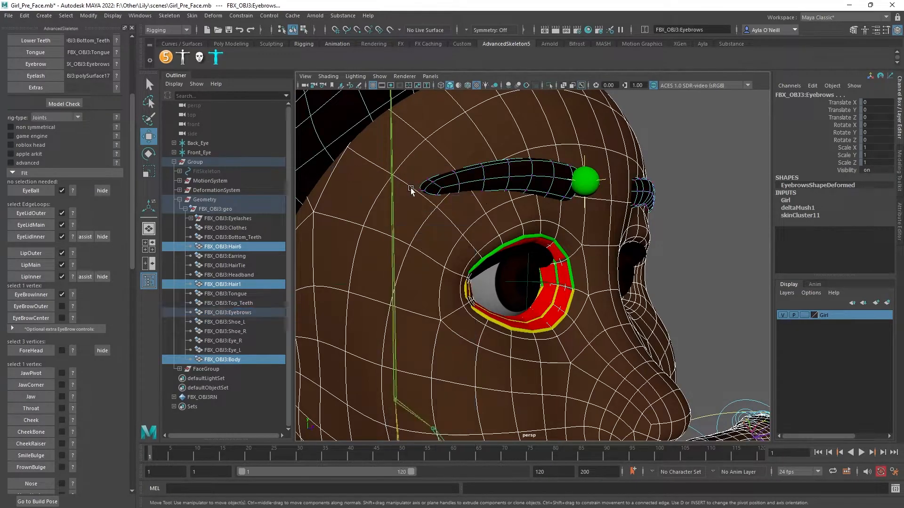
pyautogui.click(423, 191)
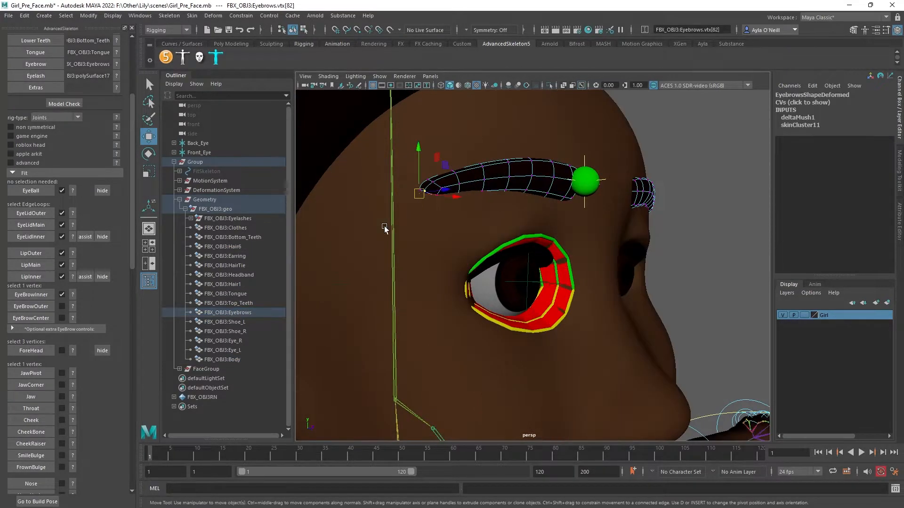
pyautogui.click(41, 308)
# Consult the EyeBrowCenter reference, select the Body vertex midway between the eyebrows and assign it as EyeBrowCenter
pyautogui.keyDown('alt'); pyautogui.moveTo(546, 236); pyautogui.dragTo(472, 194); pyautogui.keyUp('alt')
pyautogui.keyDown('alt'); pyautogui.moveTo(590, 231); pyautogui.dragTo(567, 217); pyautogui.keyUp('alt')
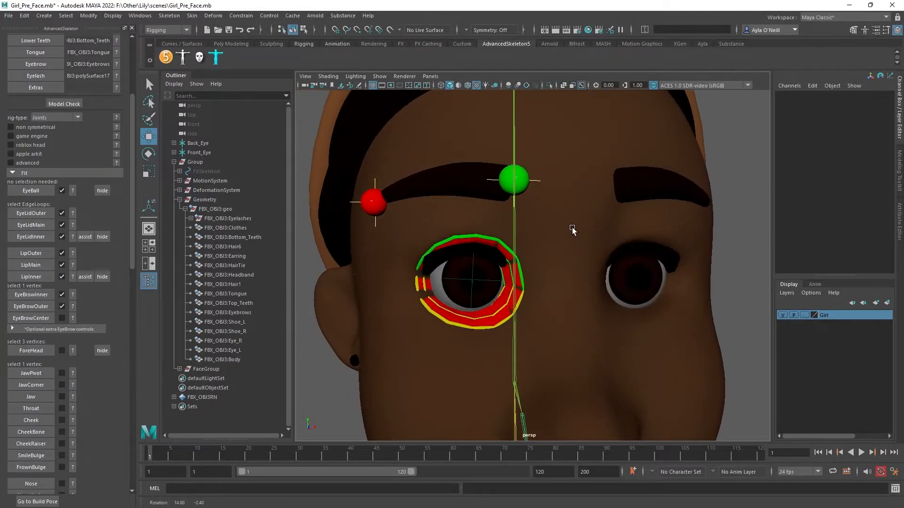
pyautogui.click(565, 214)
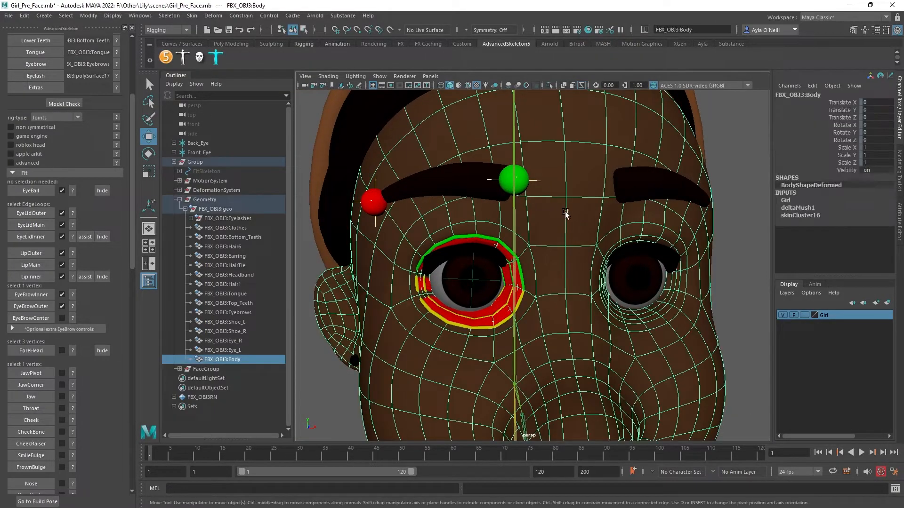
pyautogui.click(40, 319)
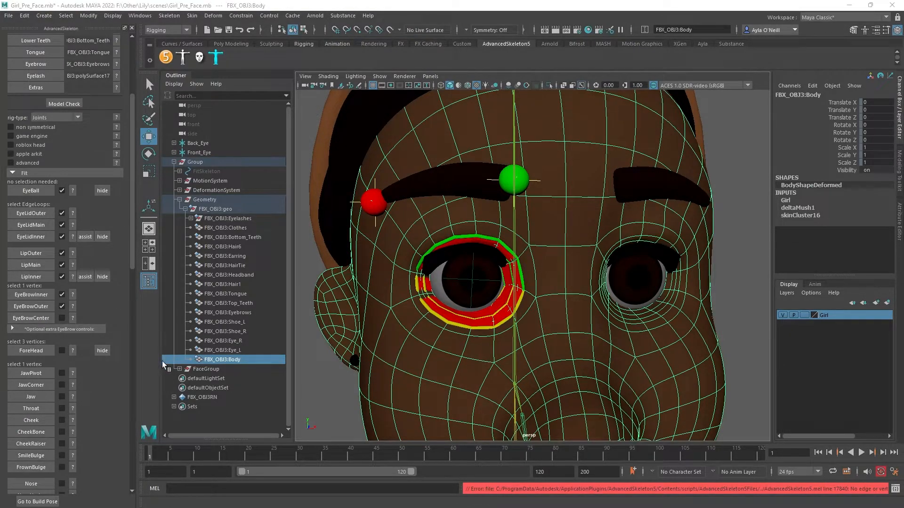
pyautogui.click(73, 318)
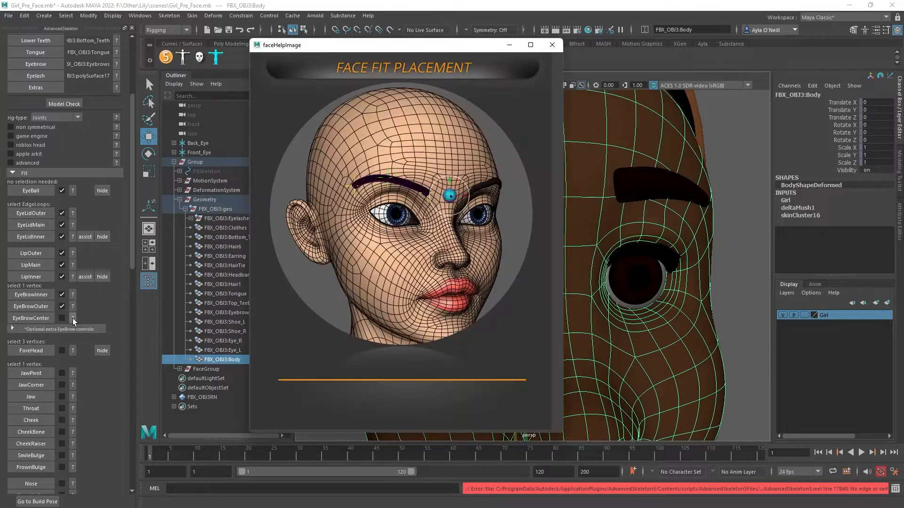
pyautogui.click(552, 45)
pyautogui.moveTo(563, 216); pyautogui.dragTo(562, 188, button='right')
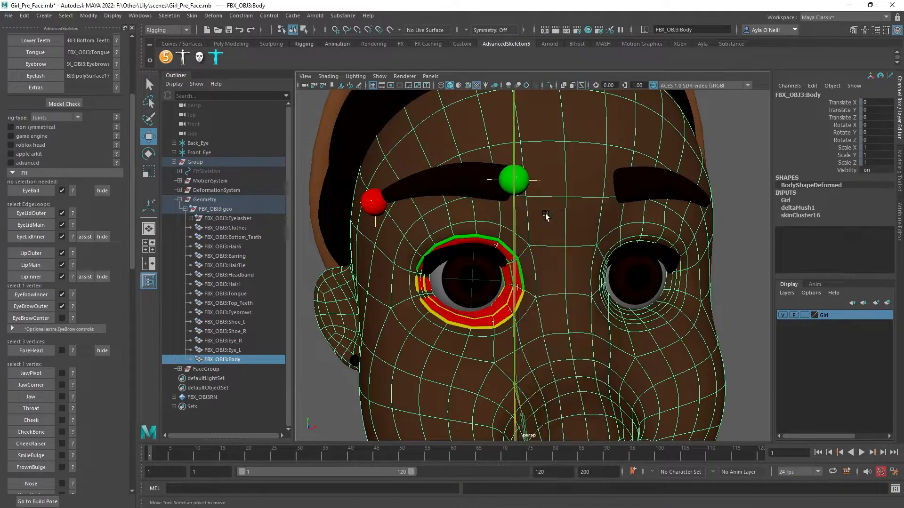
pyautogui.click(566, 197)
pyautogui.click(46, 319)
# Isolate the Body mesh, select three vertices at the nose bridge, upper forehead centre and temple, exit isolation and assign them as ForeHead
pyautogui.keyDown('alt'); pyautogui.moveTo(564, 257); pyautogui.dragTo(565, 301, button='middle'); pyautogui.keyUp('alt')
pyautogui.click(565, 303)
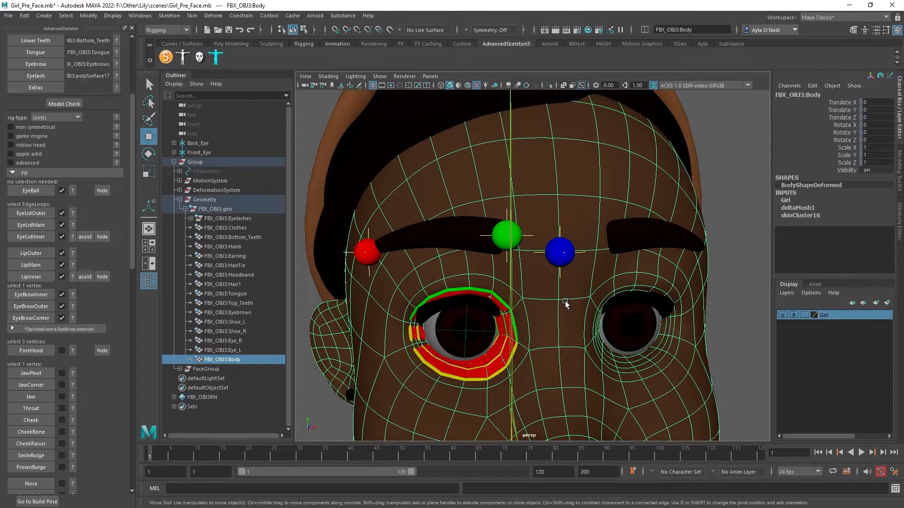
pyautogui.click(548, 85)
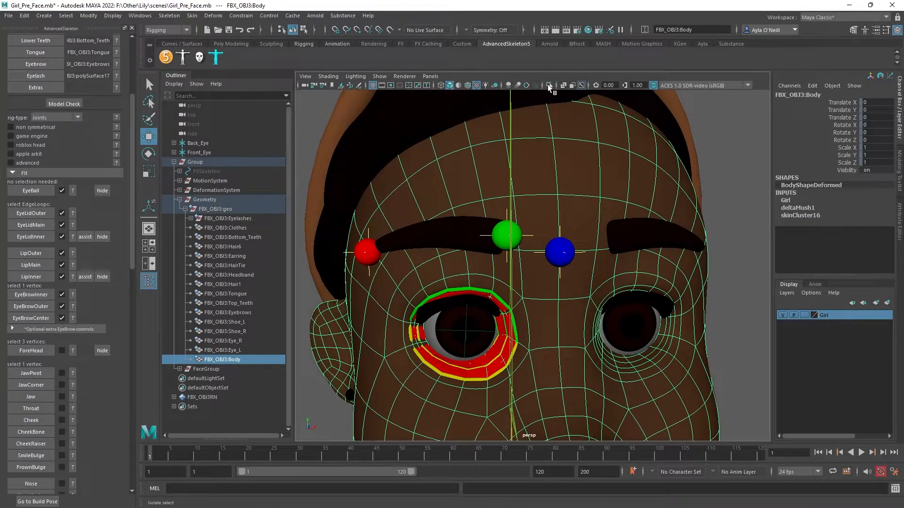
pyautogui.rightClick(560, 274)
pyautogui.click(512, 218)
pyautogui.click(558, 300)
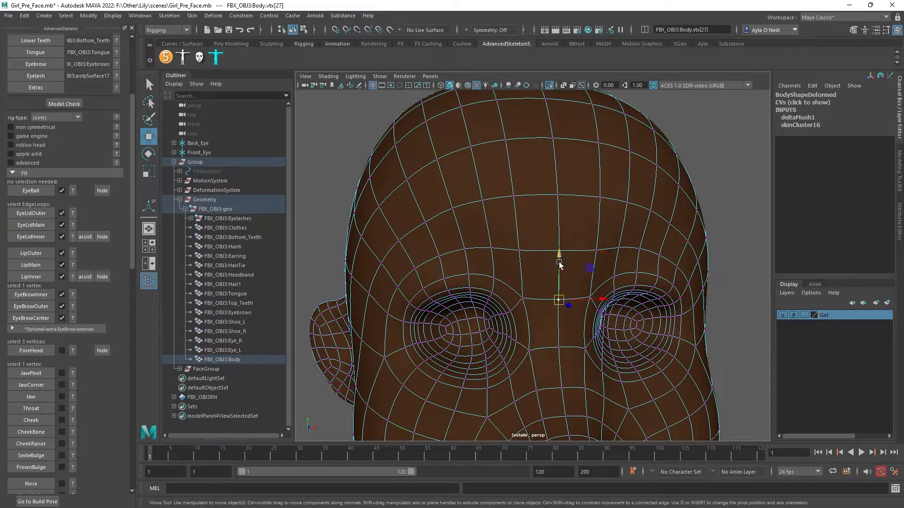
pyautogui.click(553, 138)
pyautogui.keyDown('alt'); pyautogui.moveTo(417, 241); pyautogui.dragTo(442, 270); pyautogui.keyUp('alt')
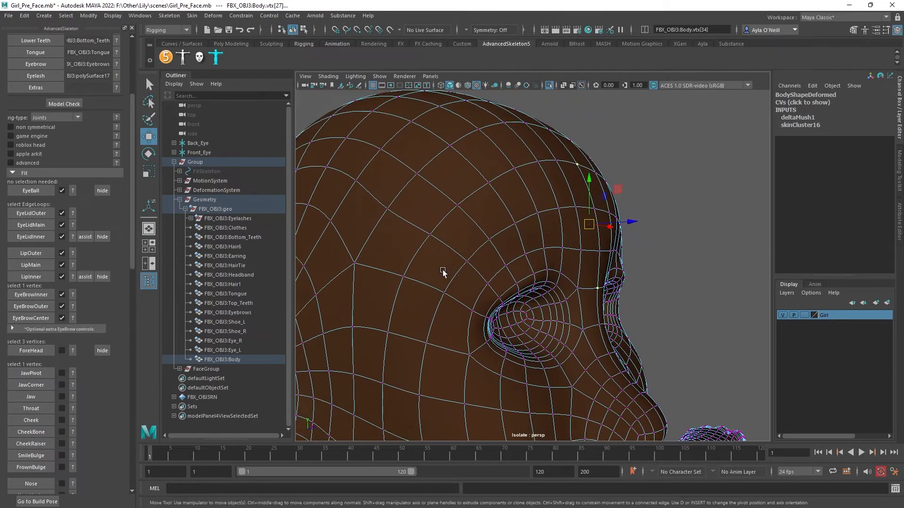
pyautogui.keyDown('shift'); pyautogui.click(385, 330); pyautogui.keyUp('shift')
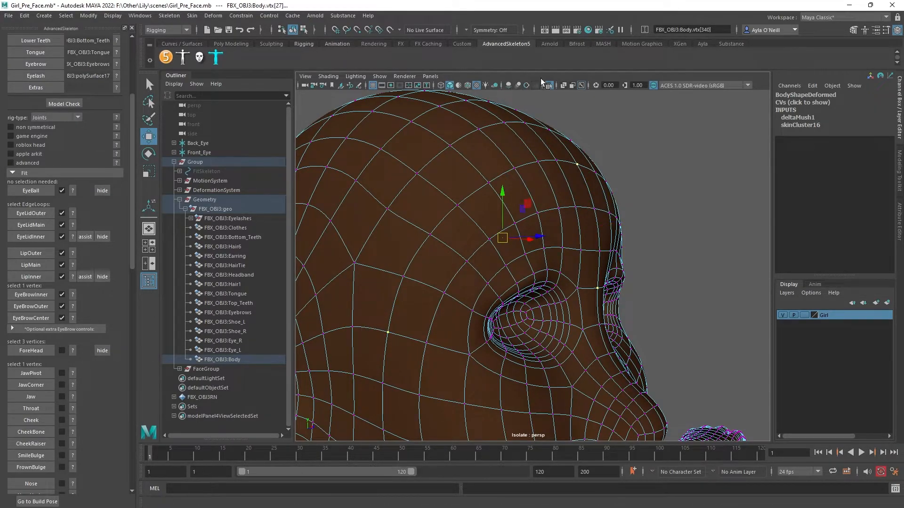
pyautogui.click(548, 86)
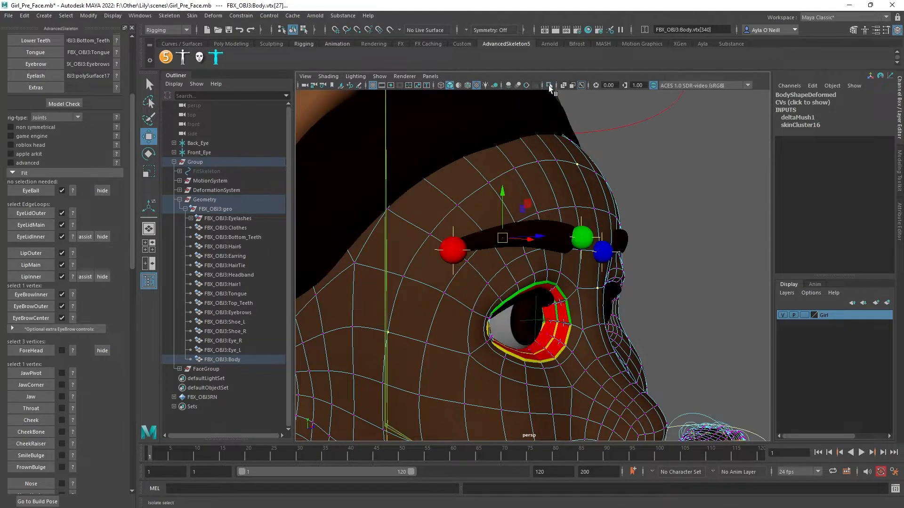
pyautogui.click(45, 349)
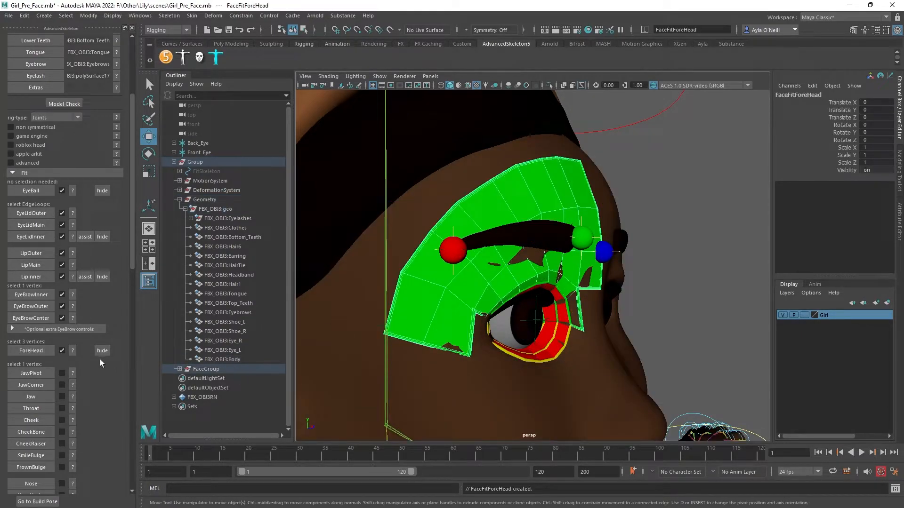
# Review the JawPivot and ForeHead placement references
pyautogui.click(73, 373)
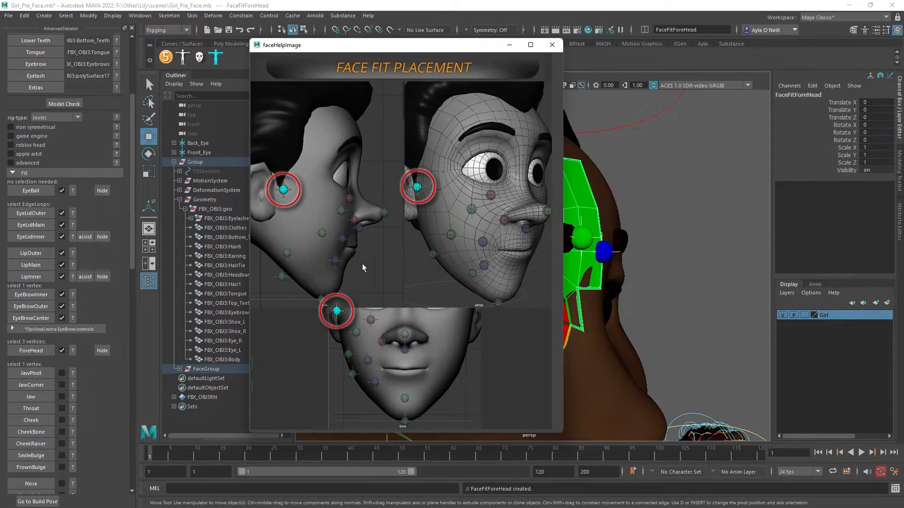
pyautogui.click(553, 44)
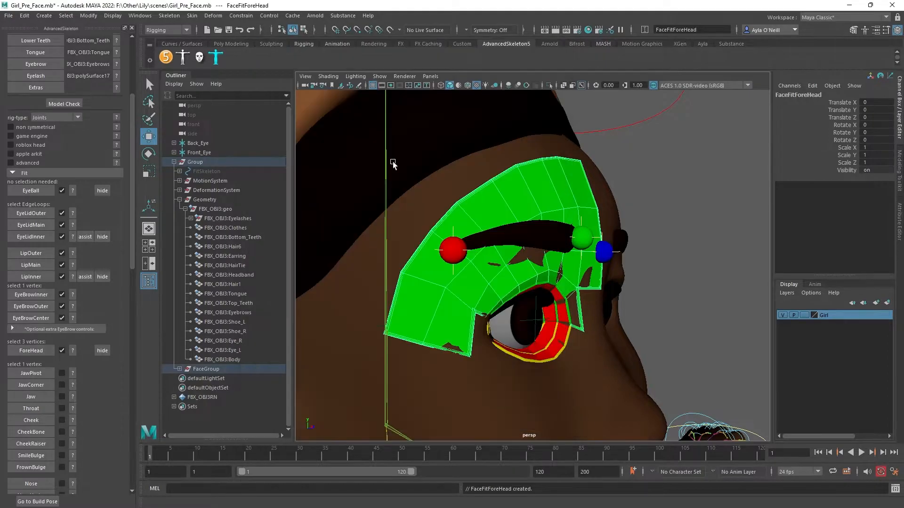
pyautogui.click(72, 350)
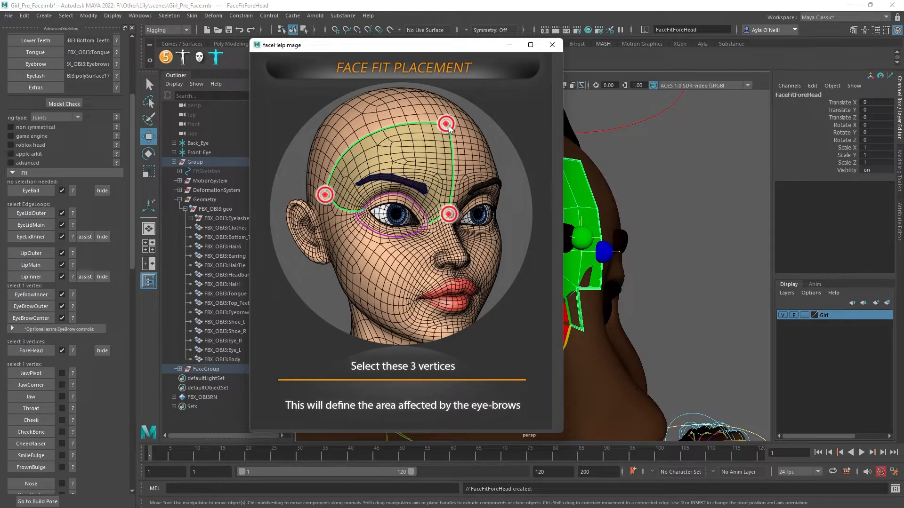
pyautogui.click(552, 45)
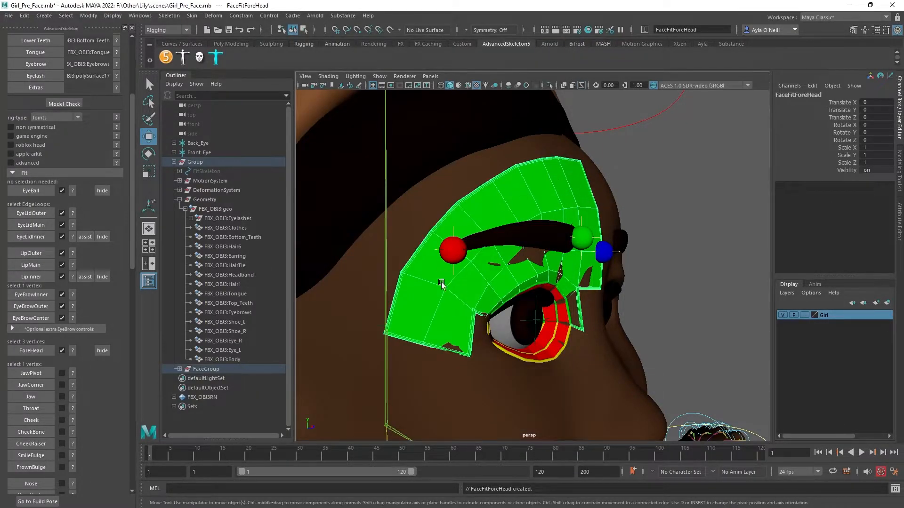
# Recheck the JawPivot reference, select the Body vertex just in front of the ear and assign it as JawPivot
pyautogui.scroll(-3, 435, 318)
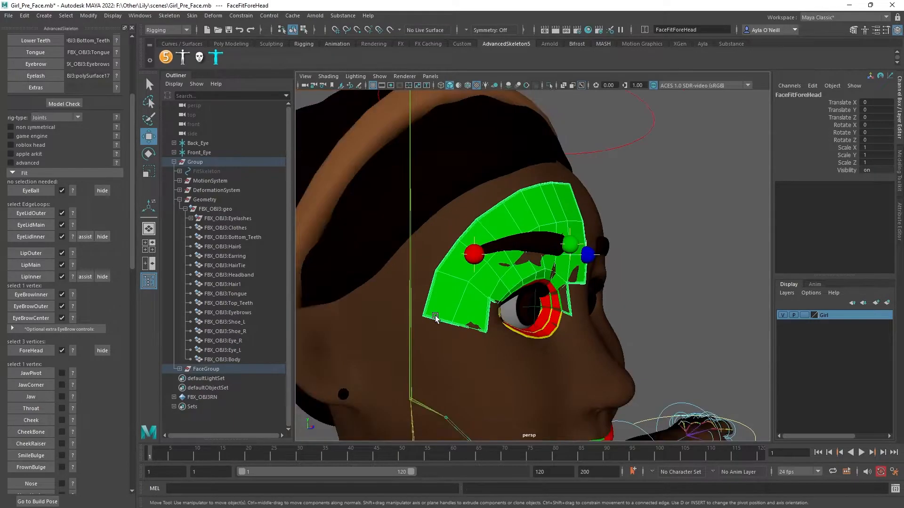
pyautogui.keyDown('alt'); pyautogui.moveTo(530, 334); pyautogui.dragTo(551, 275, button='middle'); pyautogui.keyUp('alt')
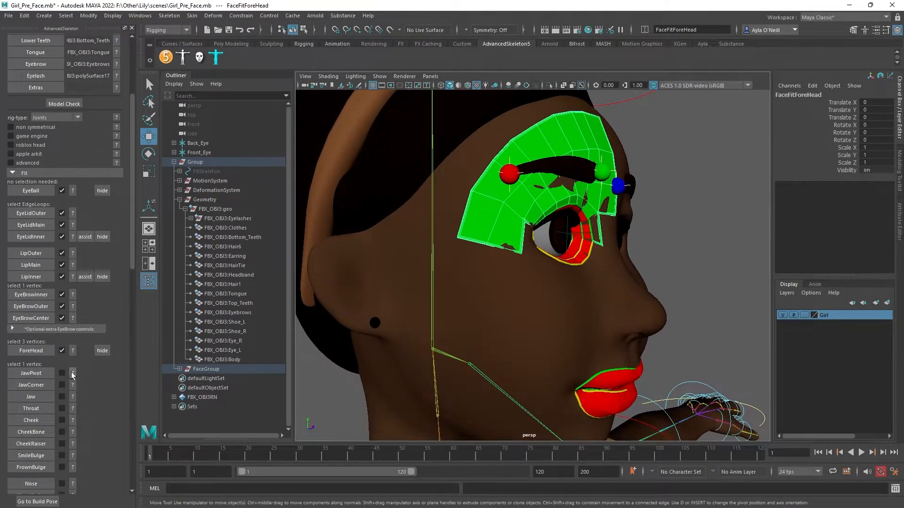
pyautogui.click(73, 374)
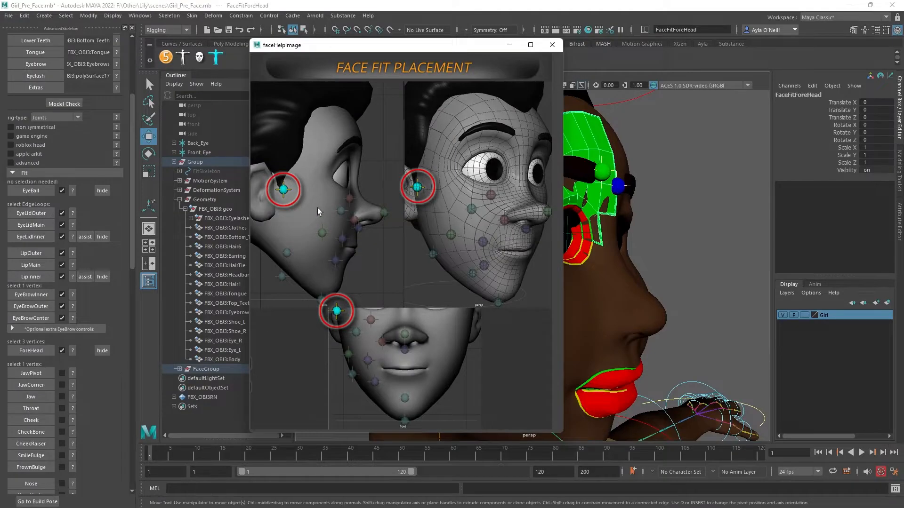
pyautogui.click(552, 45)
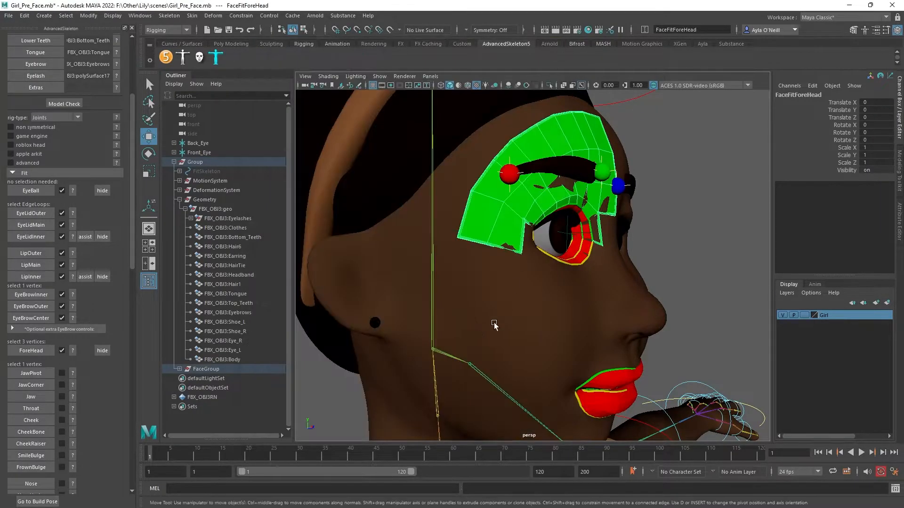
pyautogui.click(397, 312)
pyautogui.keyDown('alt'); pyautogui.moveTo(400, 313); pyautogui.dragTo(409, 296); pyautogui.keyUp('alt')
pyautogui.moveTo(408, 218); pyautogui.dragTo(367, 221, button='right')
pyautogui.click(397, 271)
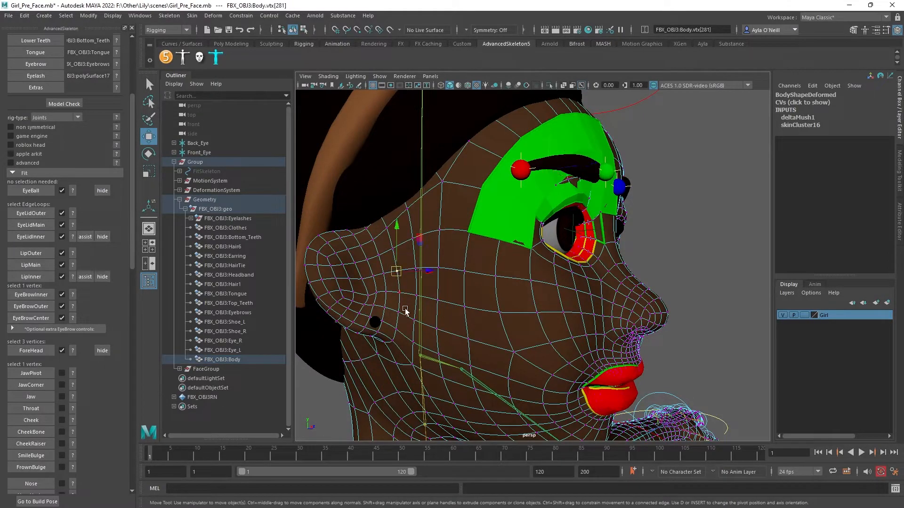
pyautogui.click(41, 374)
# Select a Body vertex at the corner of the jaw below the ear and assign it as JawCorner
pyautogui.keyDown('alt'); pyautogui.moveTo(471, 329); pyautogui.dragTo(454, 338); pyautogui.keyUp('alt')
pyautogui.click(473, 344)
pyautogui.moveTo(452, 219); pyautogui.dragTo(415, 221, button='right')
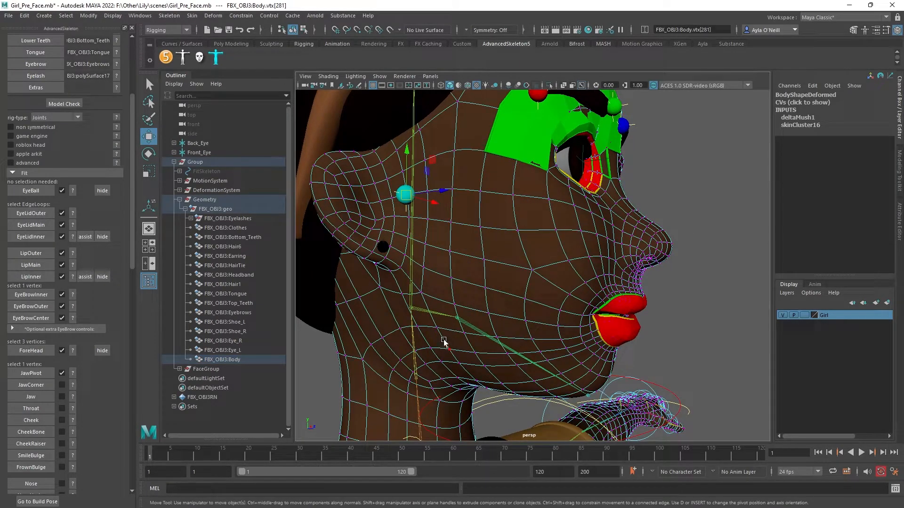
pyautogui.click(438, 328)
pyautogui.keyDown('alt'); pyautogui.moveTo(455, 362); pyautogui.dragTo(473, 358); pyautogui.keyUp('alt')
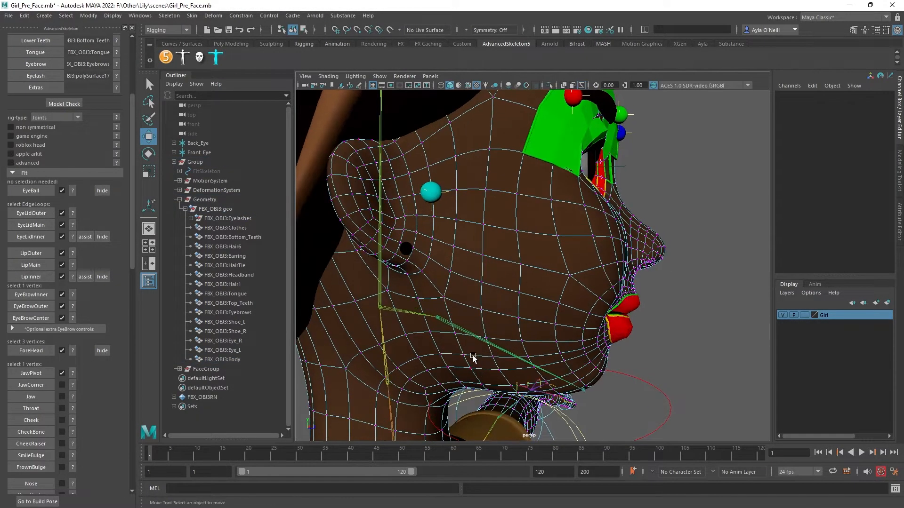
pyautogui.click(453, 334)
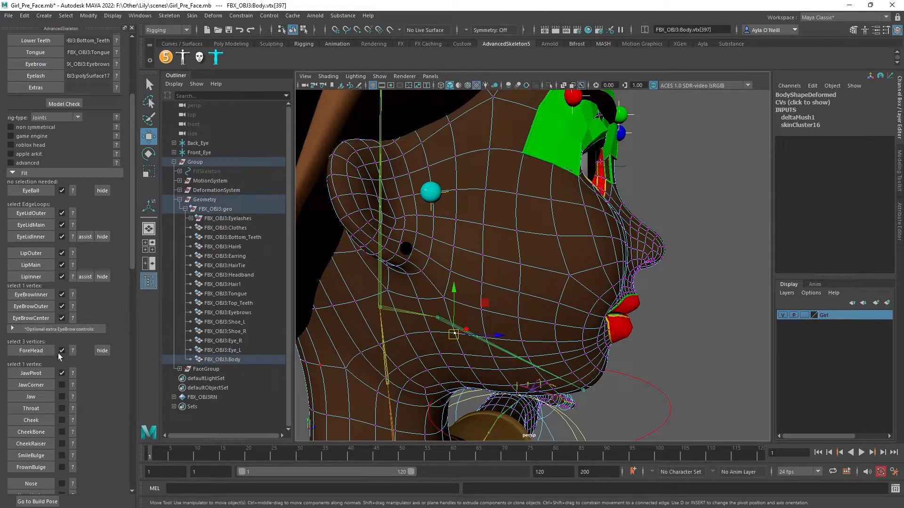
pyautogui.click(39, 385)
# Select the Body vertex at the bottom centre of the chin and assign it as Jaw, replacing the Jaw from the Body-setup
pyautogui.keyDown('alt'); pyautogui.moveTo(470, 360); pyautogui.dragTo(387, 361); pyautogui.keyUp('alt')
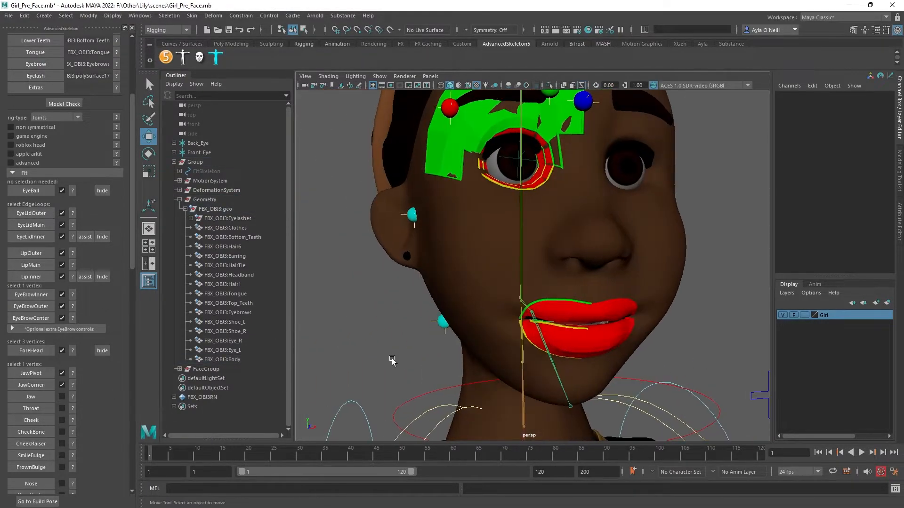
pyautogui.scroll(-3, 553, 353)
pyautogui.click(548, 348)
pyautogui.rightClick(548, 346)
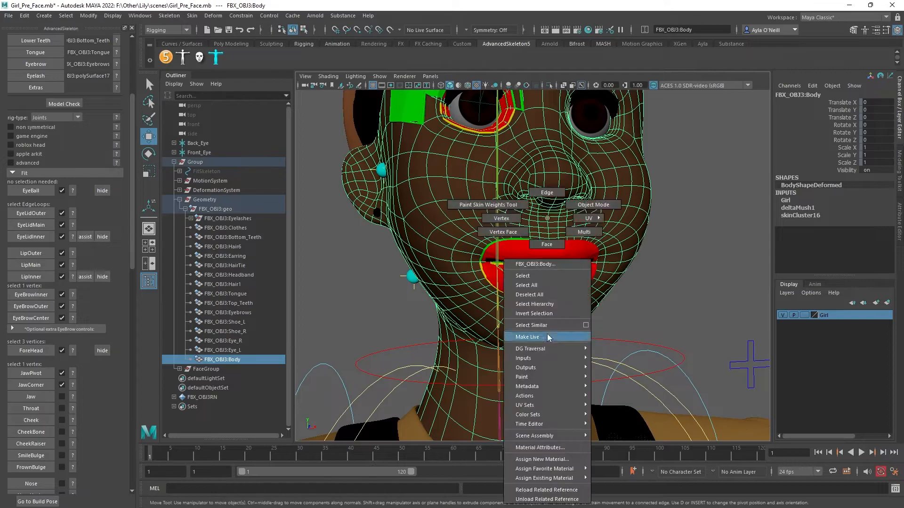
pyautogui.click(503, 232)
pyautogui.keyDown('alt'); pyautogui.moveTo(503, 232); pyautogui.dragTo(573, 309); pyautogui.keyUp('alt')
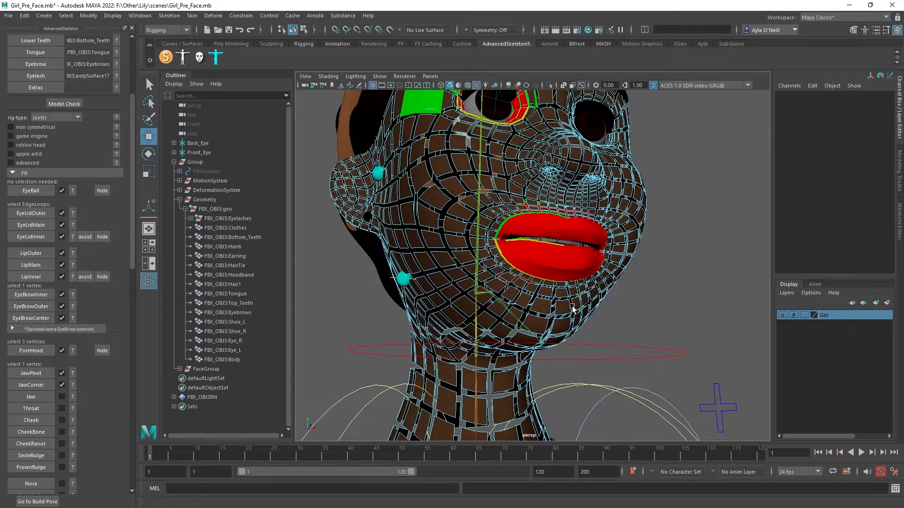
pyautogui.rightClick(573, 309)
pyautogui.click(564, 334)
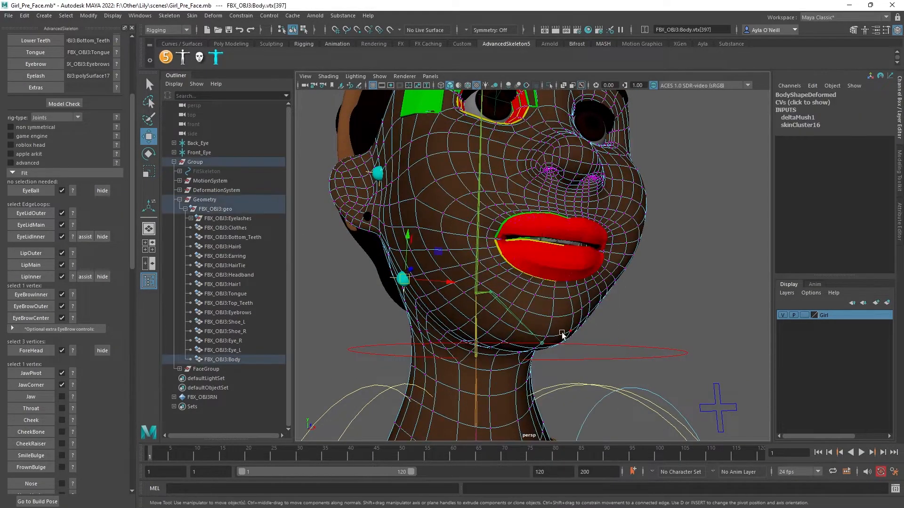
pyautogui.click(546, 347)
pyautogui.keyDown('alt'); pyautogui.moveTo(546, 347); pyautogui.dragTo(660, 405); pyautogui.keyUp('alt')
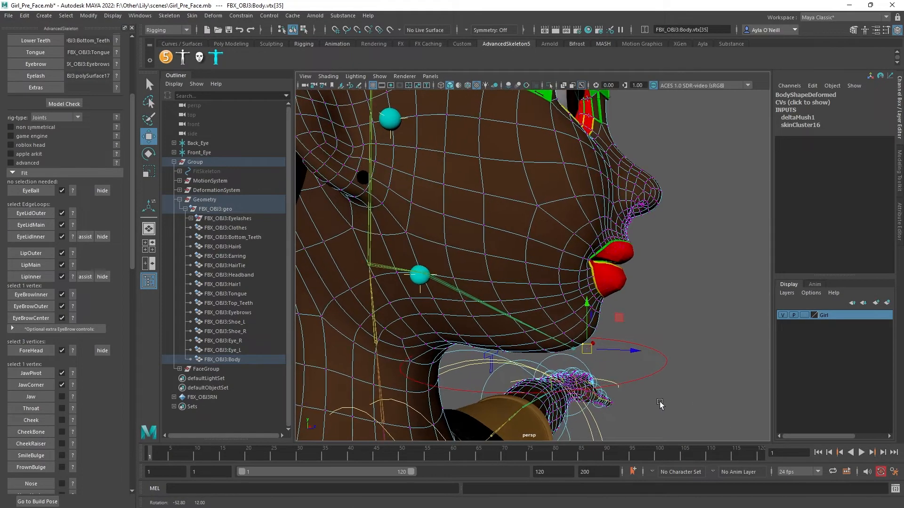
pyautogui.keyDown('alt'); pyautogui.moveTo(506, 389); pyautogui.dragTo(408, 388); pyautogui.keyUp('alt')
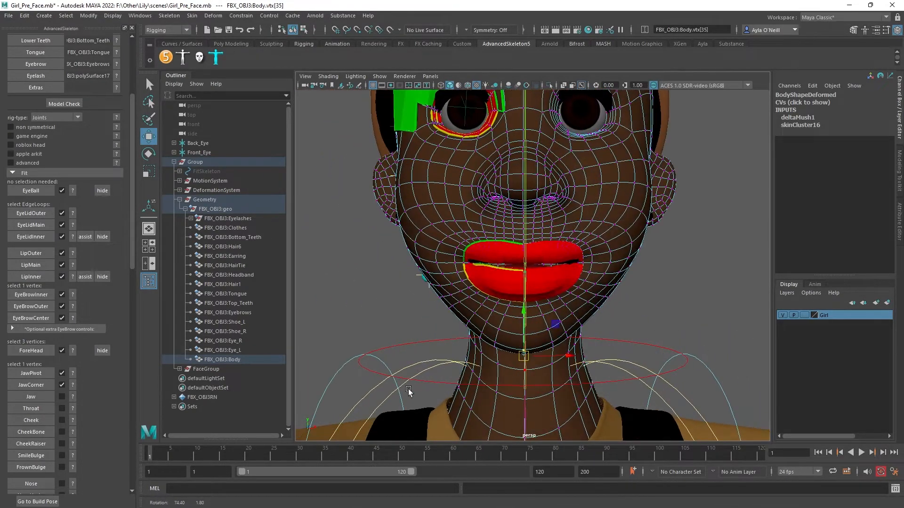
pyautogui.click(50, 395)
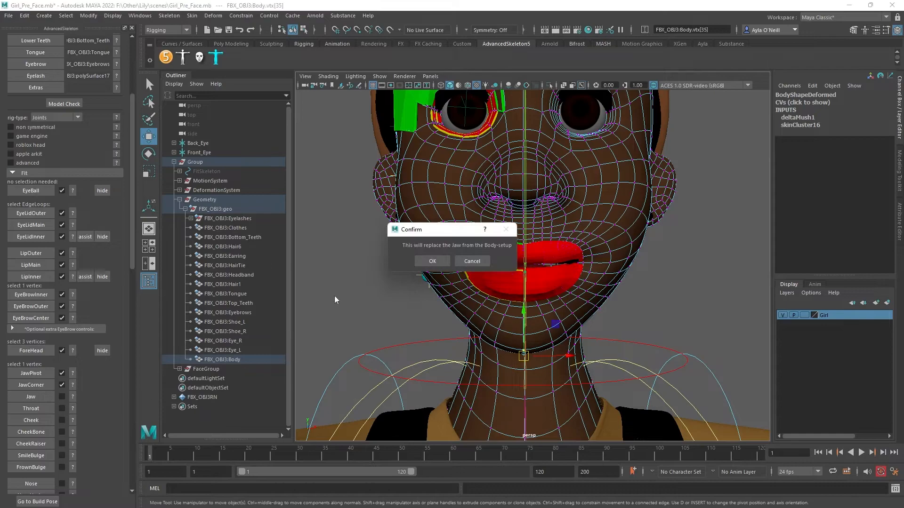
pyautogui.click(444, 260)
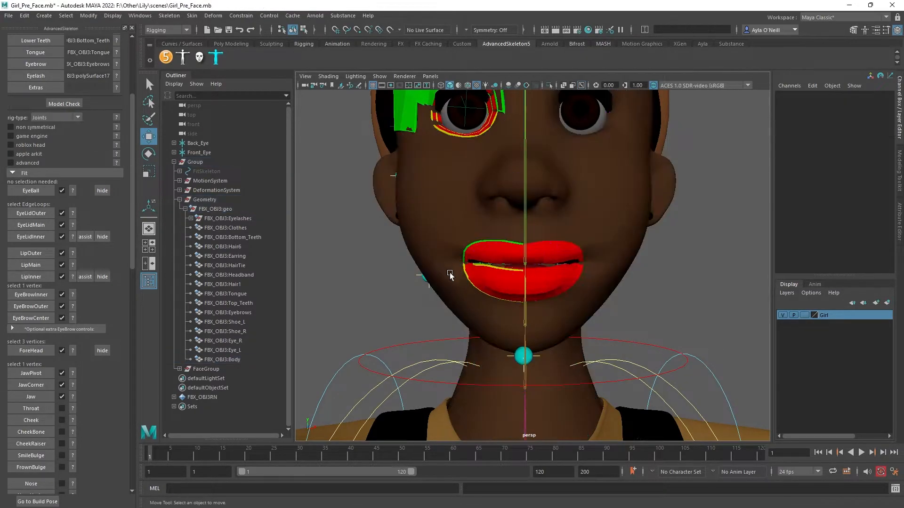
# Select the Body vertex at the centre of the throat, where the neck meets the underside of the chin, and assign it as Throat
pyautogui.keyDown('alt'); pyautogui.moveTo(539, 331); pyautogui.dragTo(521, 303); pyautogui.keyUp('alt')
pyautogui.click(521, 303)
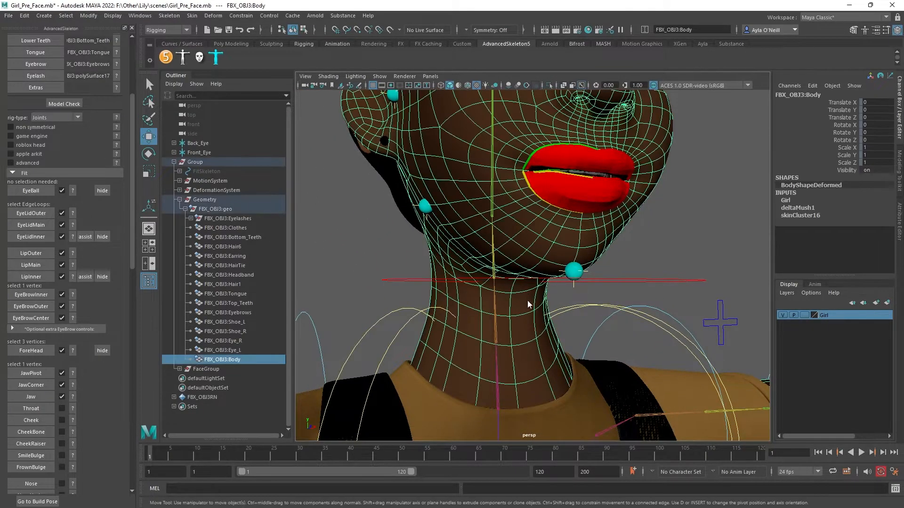
pyautogui.moveTo(516, 260); pyautogui.dragTo(489, 218, button='right')
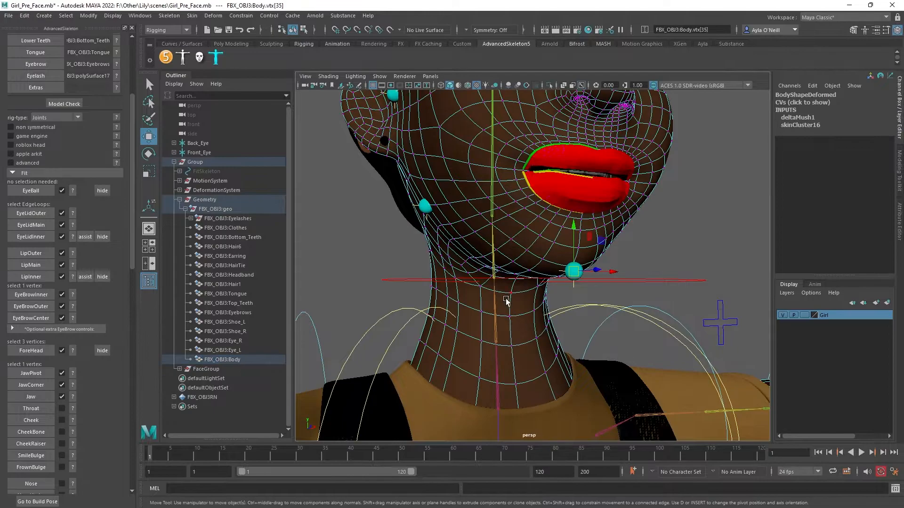
pyautogui.click(511, 295)
pyautogui.keyDown('alt'); pyautogui.moveTo(511, 296); pyautogui.dragTo(592, 333); pyautogui.keyUp('alt')
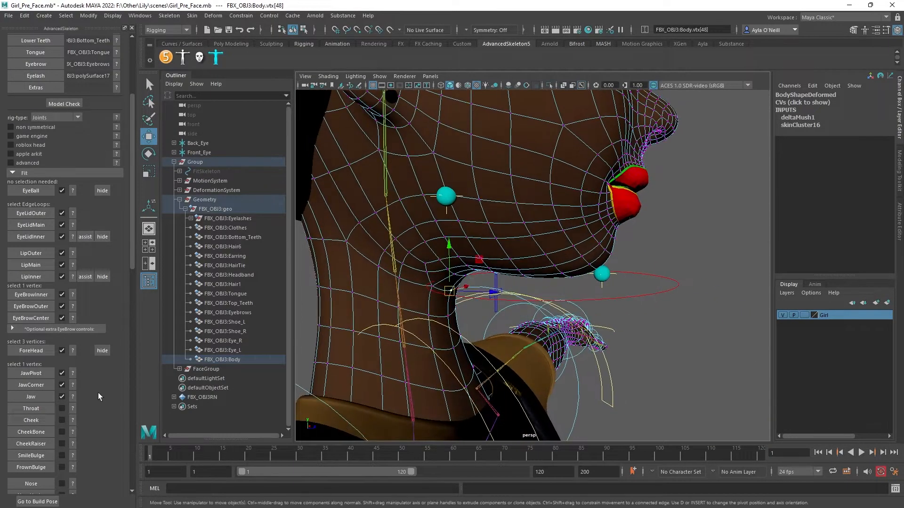
pyautogui.click(46, 407)
# Review the Cheek placement reference against the side of the Body mesh's face
pyautogui.click(581, 193)
pyautogui.keyDown('alt'); pyautogui.moveTo(581, 193); pyautogui.dragTo(531, 224); pyautogui.keyUp('alt')
pyautogui.keyDown('alt'); pyautogui.moveTo(526, 183); pyautogui.dragTo(546, 278, button='middle'); pyautogui.keyUp('alt')
pyautogui.keyDown('alt'); pyautogui.moveTo(547, 278); pyautogui.dragTo(536, 277); pyautogui.keyUp('alt')
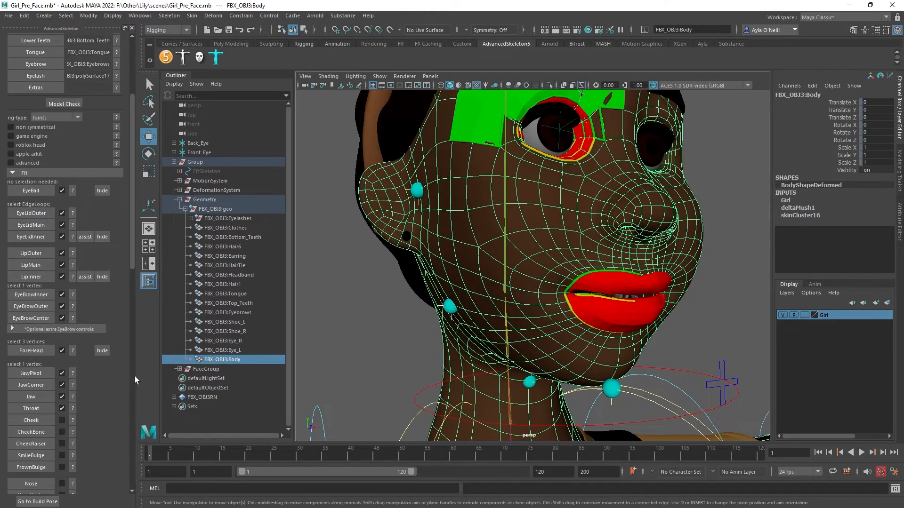
pyautogui.click(72, 420)
pyautogui.keyDown('alt'); pyautogui.moveTo(626, 248); pyautogui.dragTo(709, 244, button='middle'); pyautogui.keyUp('alt')
pyautogui.scroll(3, 671, 270)
pyautogui.keyDown('alt'); pyautogui.moveTo(675, 275); pyautogui.dragTo(652, 276); pyautogui.keyUp('alt')
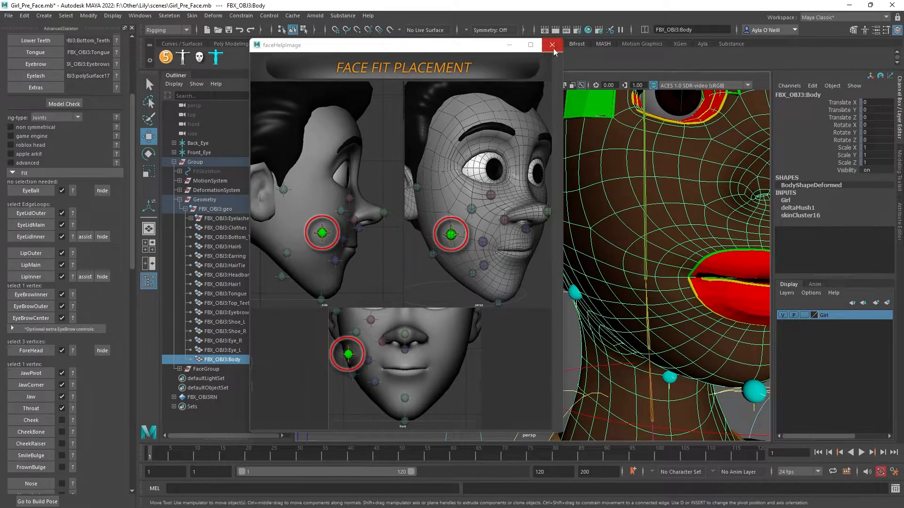
pyautogui.click(552, 46)
# Select a Body vertex on the outer side of the cheek, between the JawPivot and JawCorner points, and assign it as Cheek
pyautogui.keyDown('alt'); pyautogui.moveTo(632, 236); pyautogui.dragTo(518, 259); pyautogui.keyUp('alt')
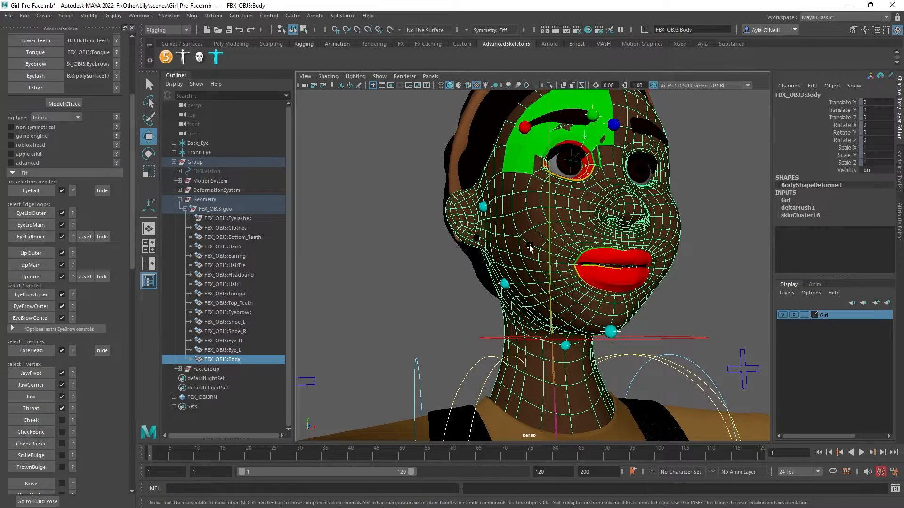
pyautogui.moveTo(529, 247); pyautogui.dragTo(500, 232, button='right')
pyautogui.click(520, 256)
pyautogui.keyDown('alt'); pyautogui.moveTo(520, 257); pyautogui.dragTo(552, 286); pyautogui.keyUp('alt')
pyautogui.click(501, 255)
pyautogui.click(523, 250)
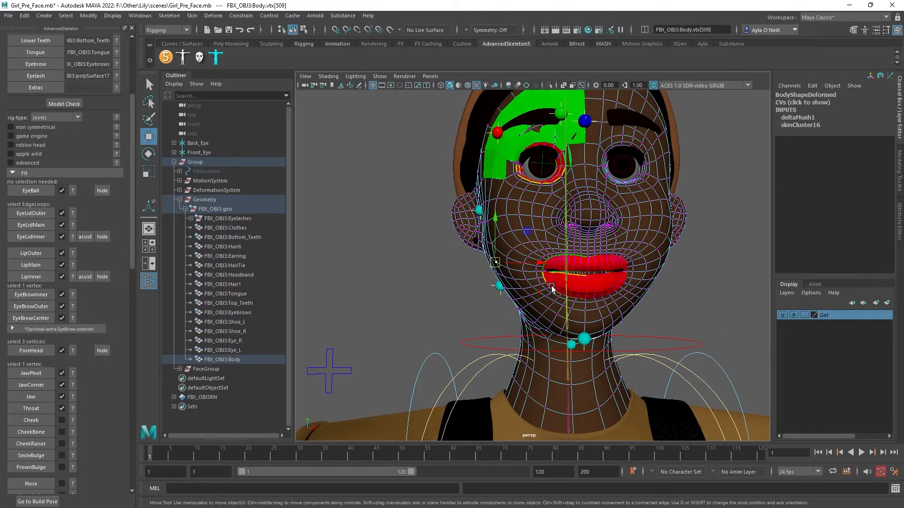
pyautogui.click(501, 237)
pyautogui.keyDown('alt'); pyautogui.moveTo(552, 263); pyautogui.dragTo(550, 269); pyautogui.keyUp('alt')
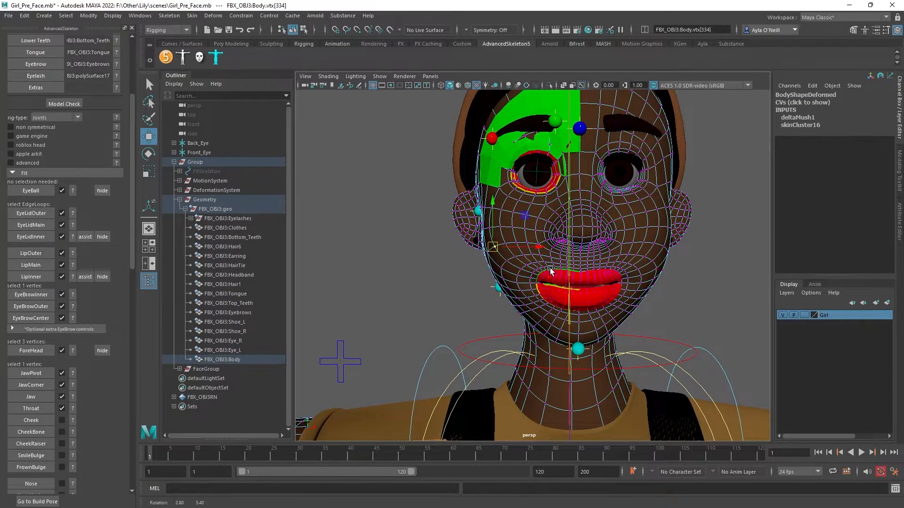
pyautogui.click(49, 420)
# Check the CheekBone reference and assign the Body vertex on the upper cheek, below the outer corner of the eye, as CheekBone
pyautogui.click(527, 224)
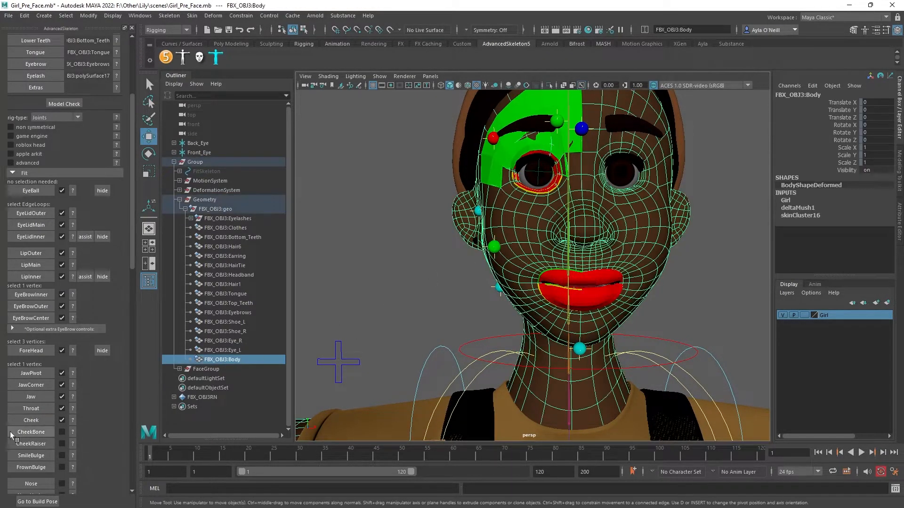
pyautogui.click(73, 430)
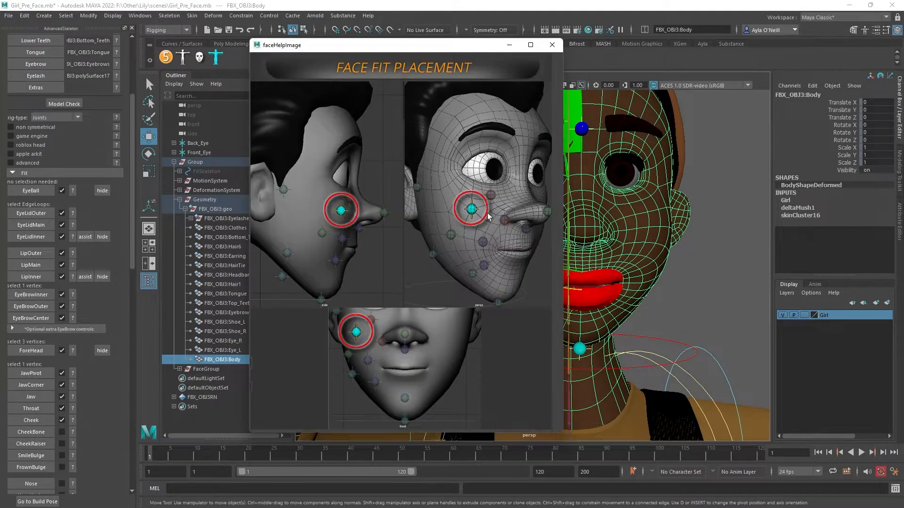
pyautogui.click(552, 45)
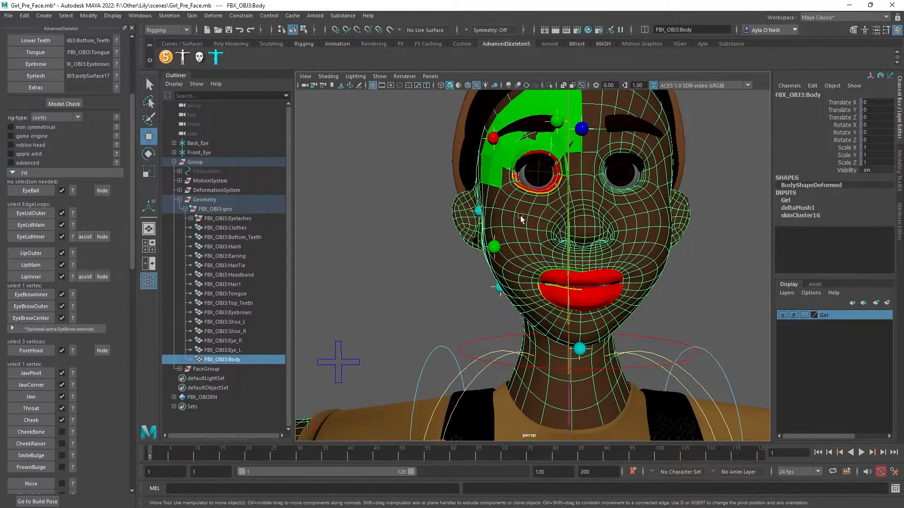
pyautogui.moveTo(516, 213); pyautogui.dragTo(501, 208, button='right')
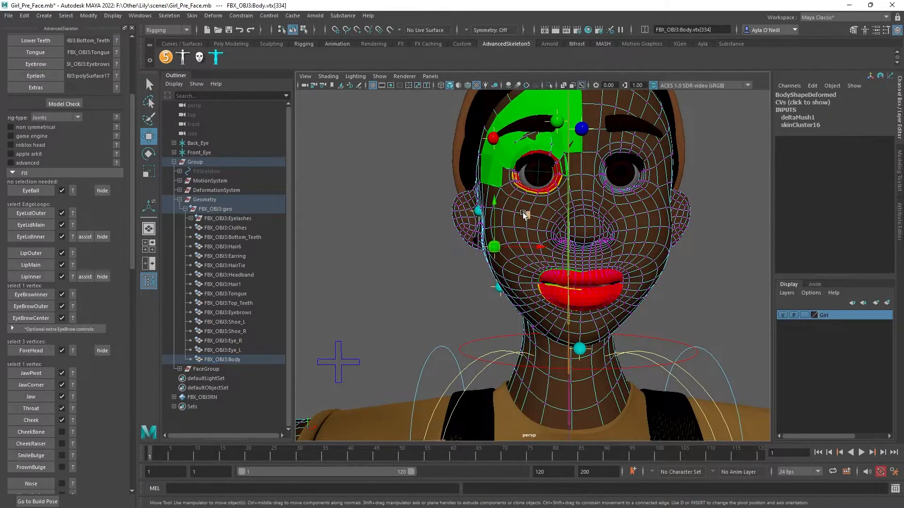
pyautogui.click(514, 212)
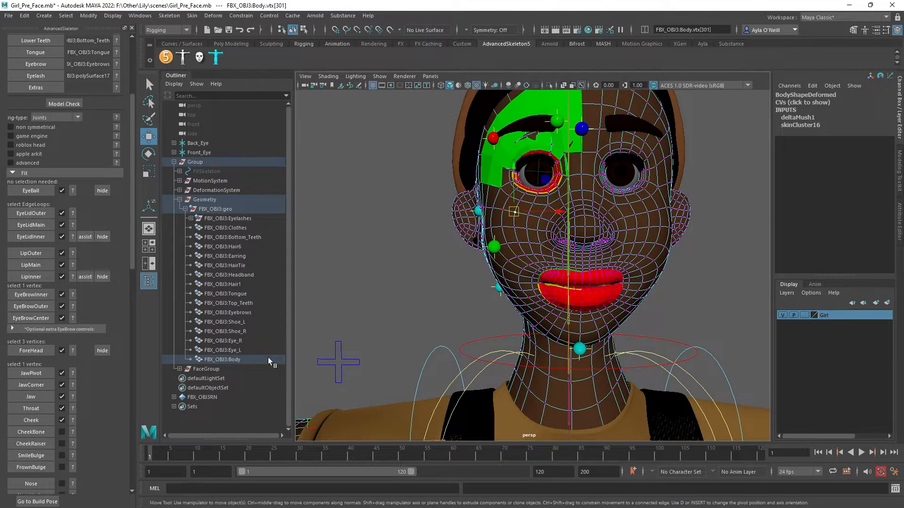
pyautogui.click(39, 432)
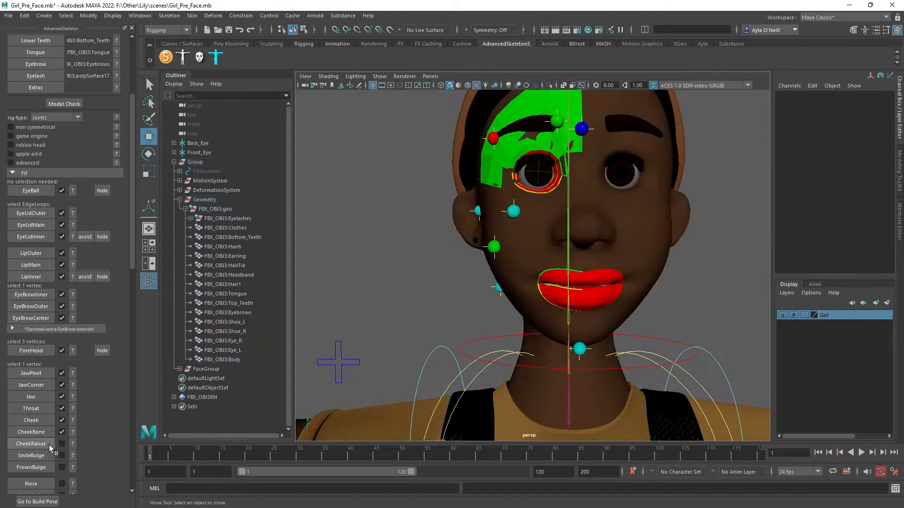
# Check the CheekRaiser reference, select the Body vertex directly below the middle of the eye and assign it as CheekRaiser
pyautogui.click(73, 444)
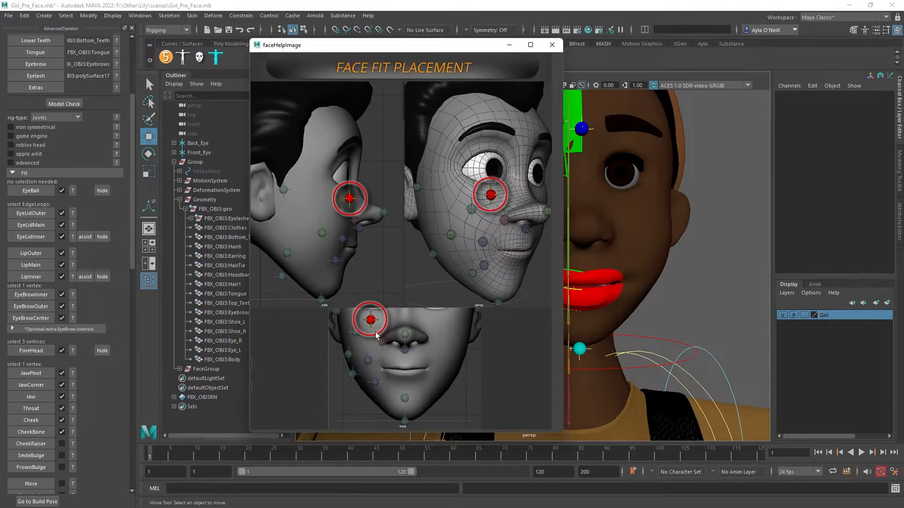
pyautogui.click(552, 45)
pyautogui.click(539, 209)
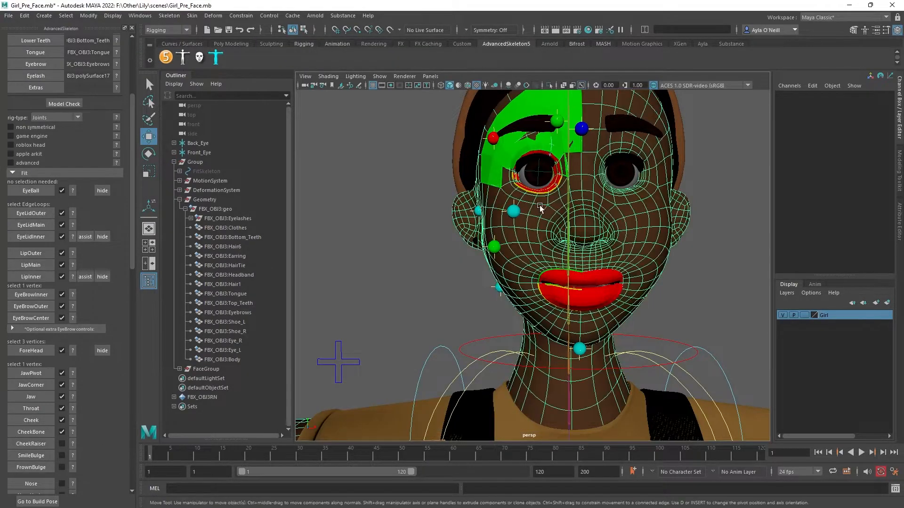
pyautogui.moveTo(541, 208); pyautogui.dragTo(504, 207, button='right')
pyautogui.click(536, 206)
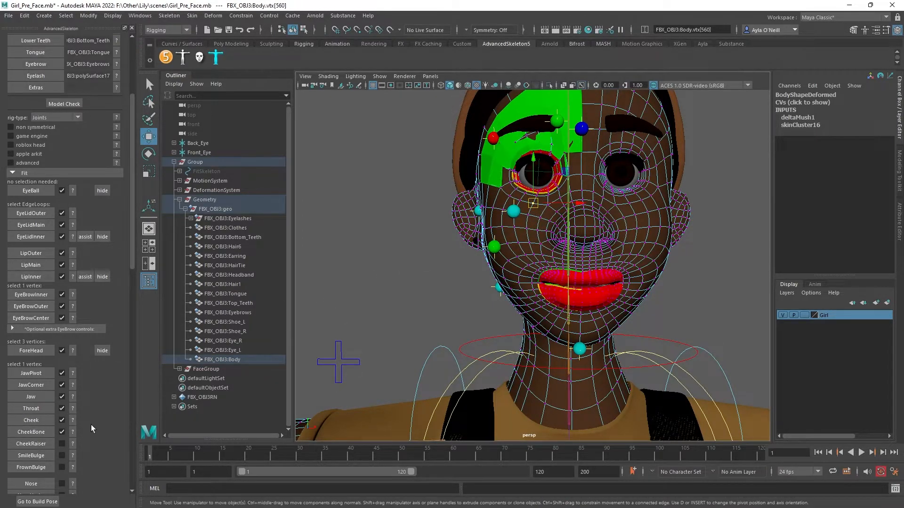
pyautogui.click(49, 443)
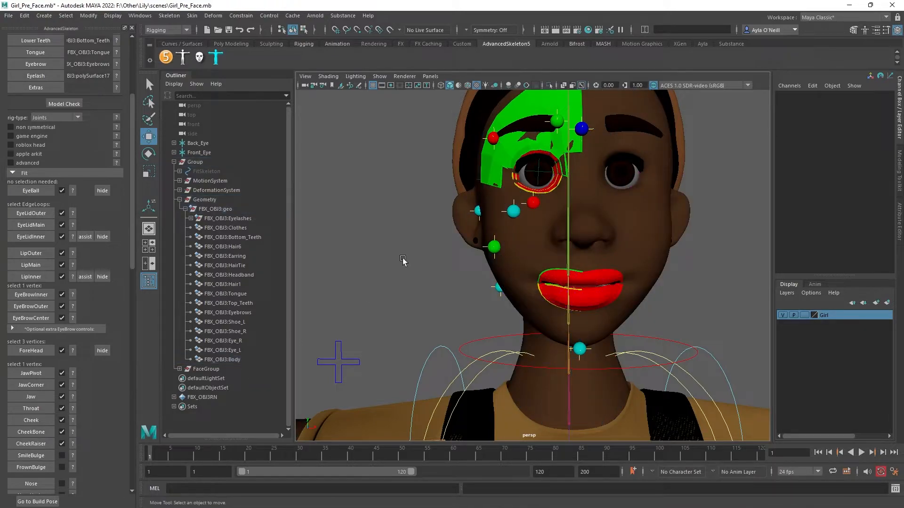
# Remove the CheekBone point and reassign it to a Body vertex farther out on the cheekbone, close to the JawPivot point
pyautogui.click(63, 433)
pyautogui.click(446, 261)
pyautogui.click(502, 221)
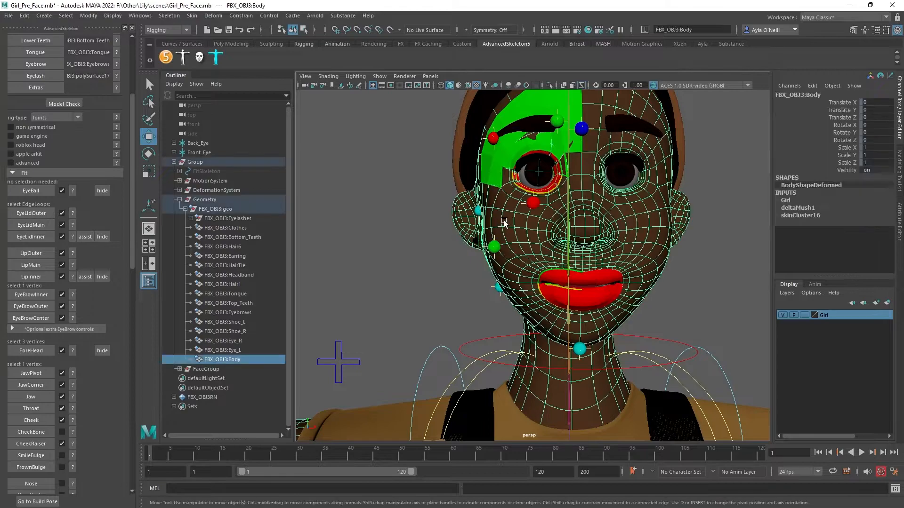
pyautogui.moveTo(504, 223); pyautogui.dragTo(492, 208, button='right')
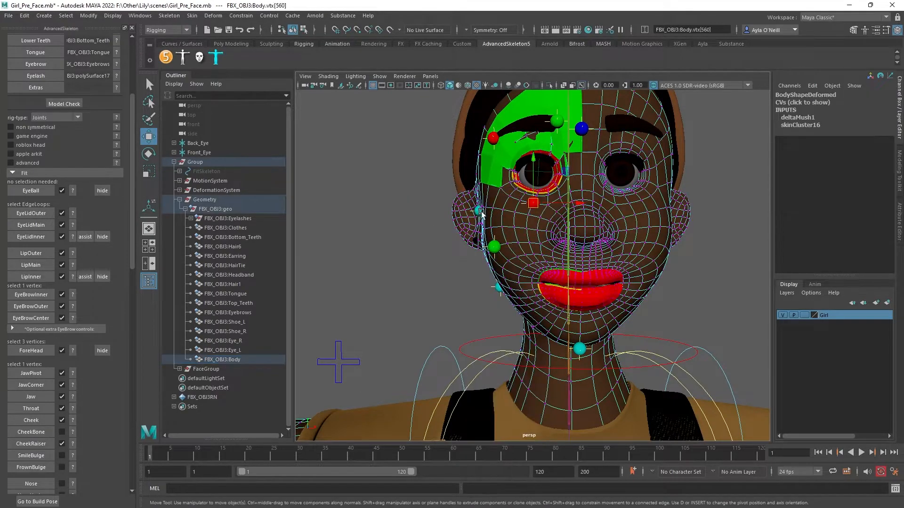
pyautogui.click(492, 210)
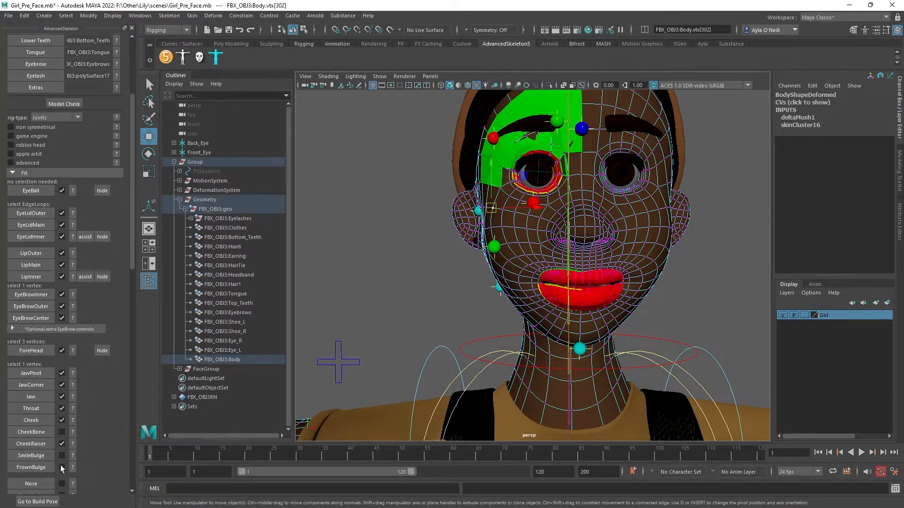
pyautogui.click(62, 432)
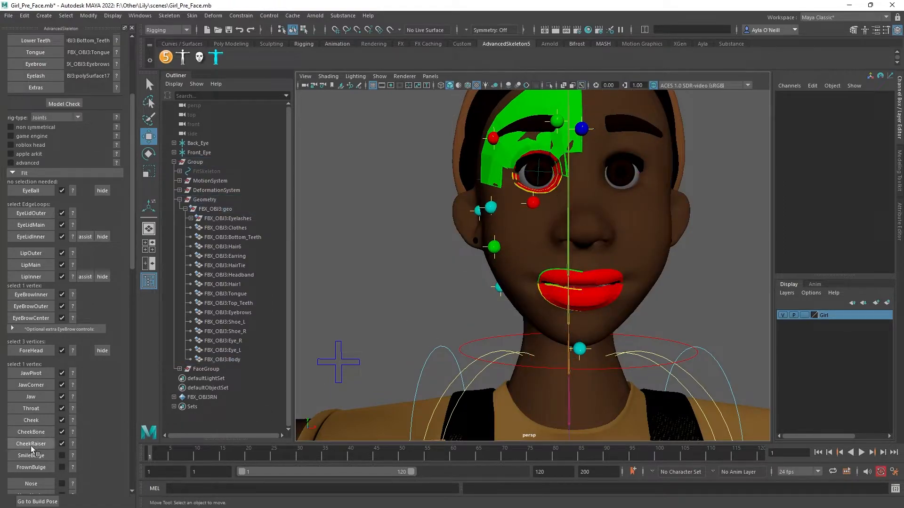
# Check the SmileBulge reference, select the Body vertex just outside and above the mouth corner and assign it as SmileBulge
pyautogui.click(531, 275)
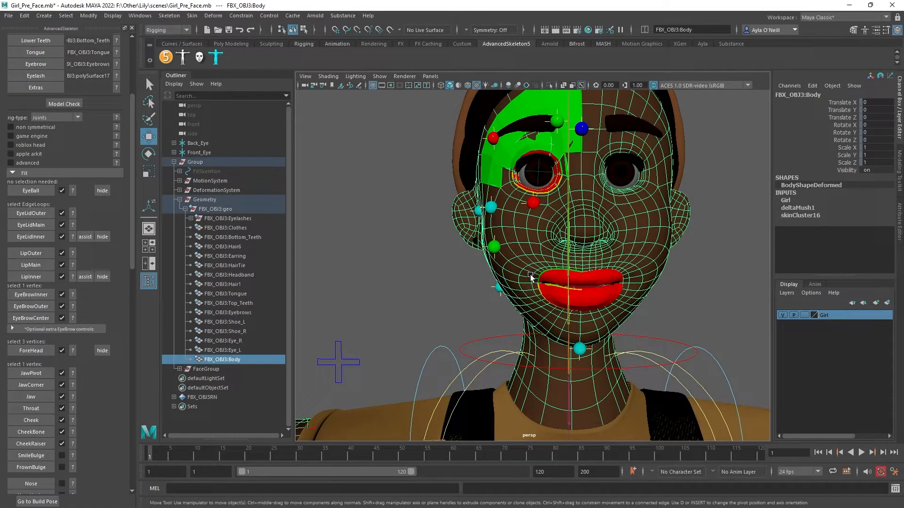
pyautogui.click(73, 456)
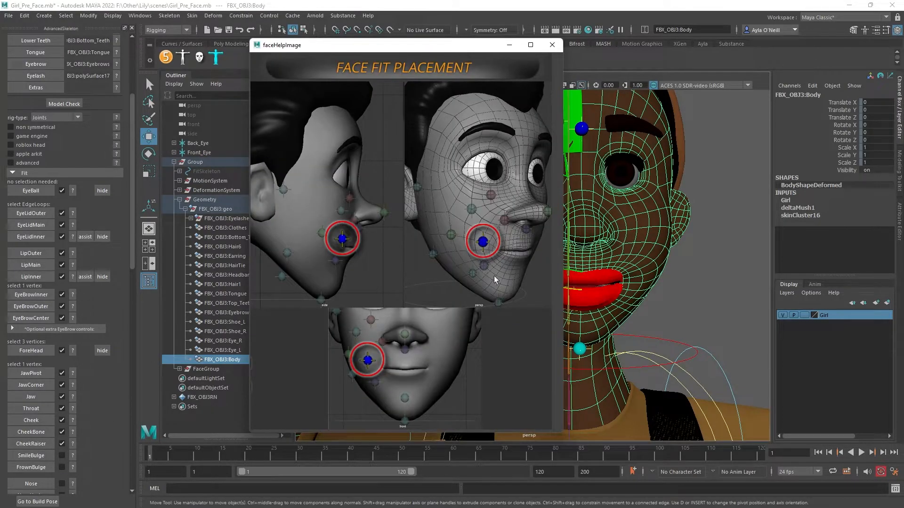
pyautogui.click(553, 44)
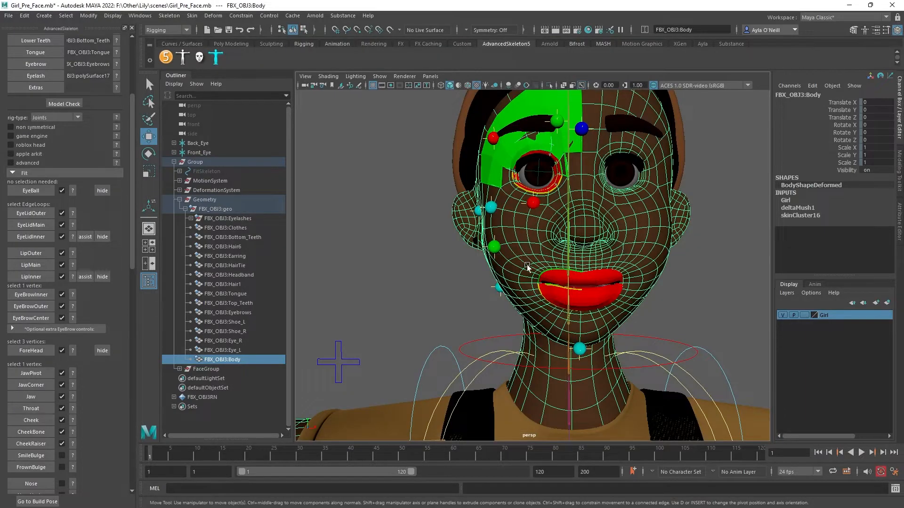
pyautogui.moveTo(525, 276); pyautogui.dragTo(484, 216, button='right')
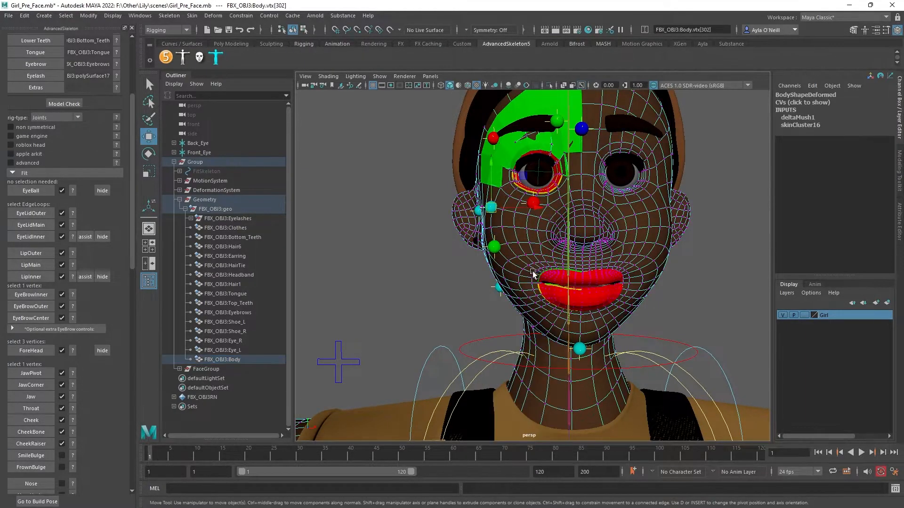
pyautogui.click(42, 456)
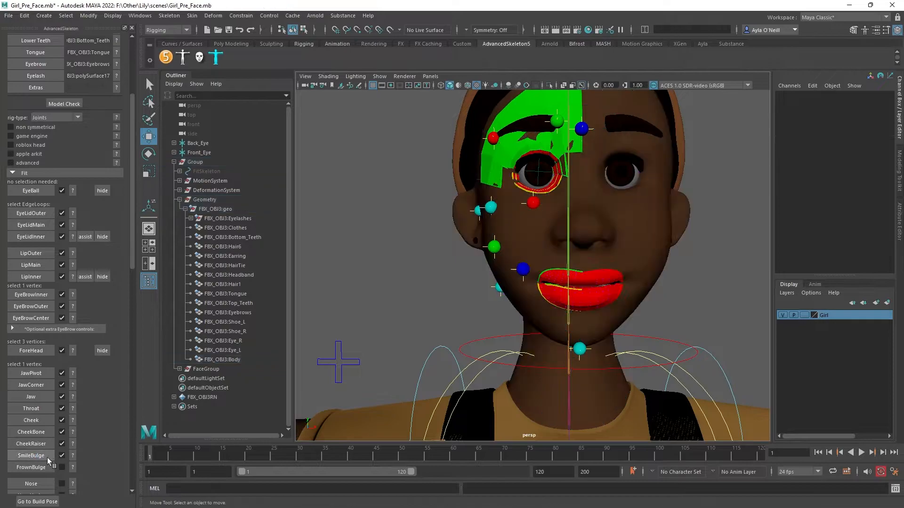
# Select the Body vertex just outside and below the mouth corner and assign it as FrownBulge
pyautogui.click(533, 305)
pyautogui.moveTo(529, 293); pyautogui.dragTo(489, 225, button='right')
pyautogui.click(532, 302)
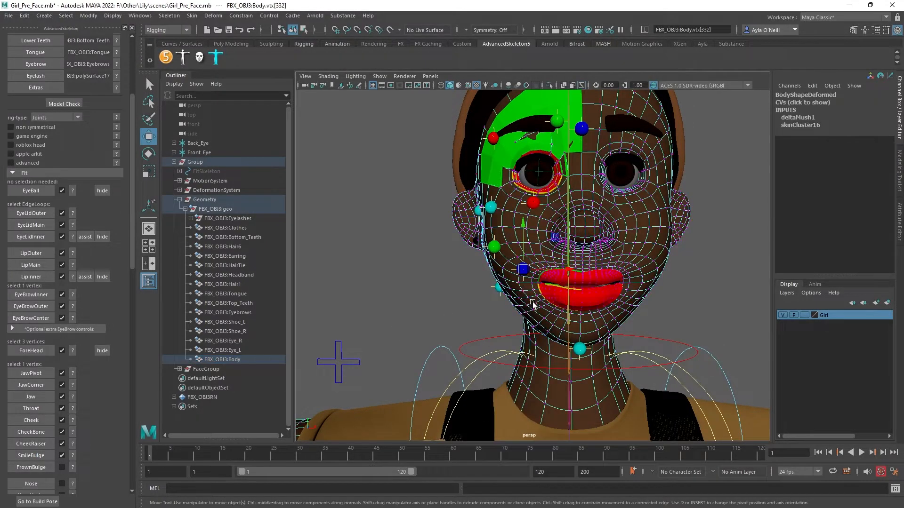
pyautogui.click(530, 303)
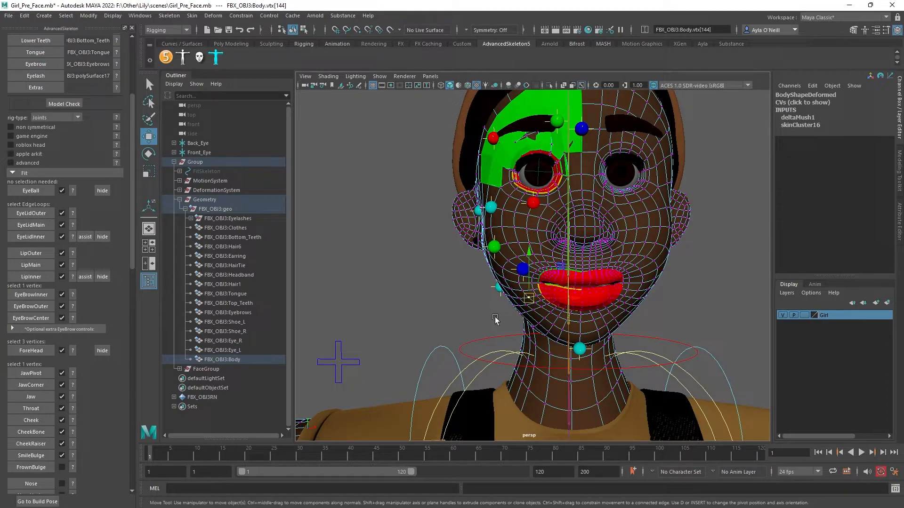
pyautogui.click(31, 468)
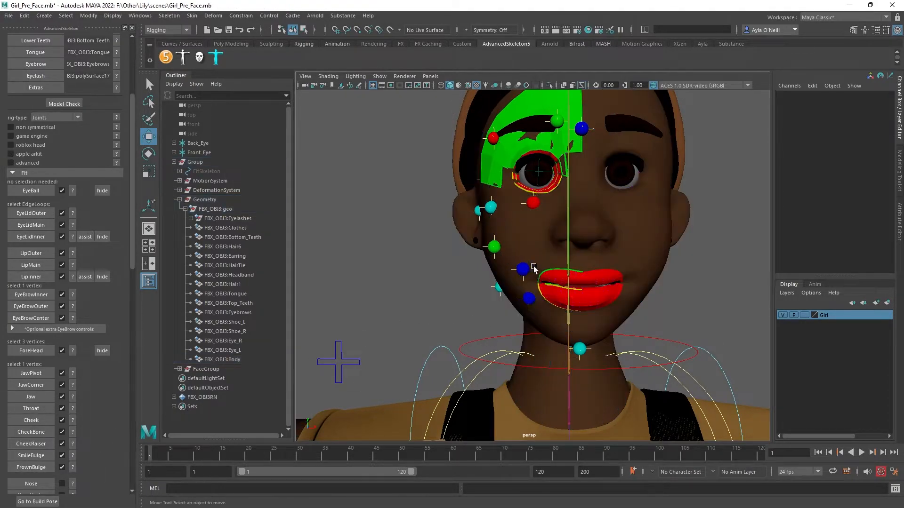
# Select the Body vertex at the centre of the nose tip and assign it as Nose
pyautogui.click(590, 233)
pyautogui.moveTo(589, 219); pyautogui.dragTo(551, 217, button='right')
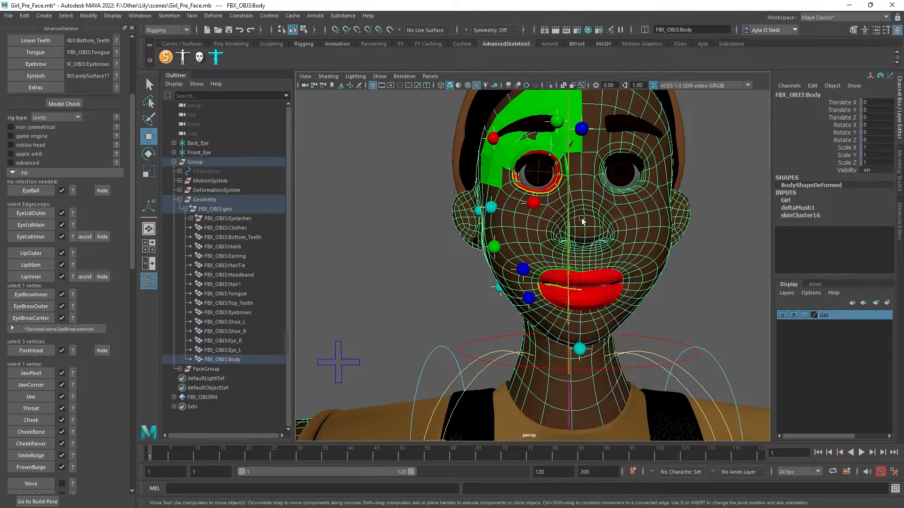
pyautogui.click(585, 227)
pyautogui.click(31, 483)
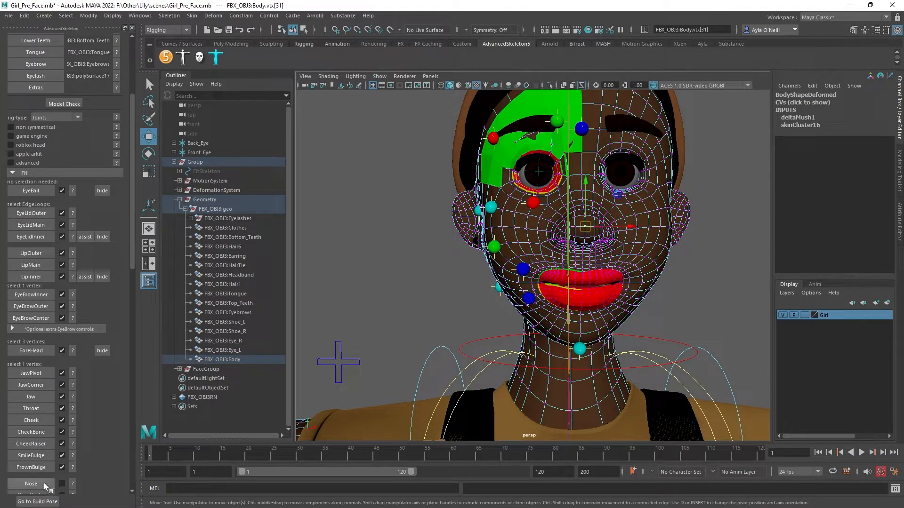
# Select the centre Body vertex where the underside of the nose meets the upper lip area and assign it as NoseUnder
pyautogui.scroll(-3, 60, 425)
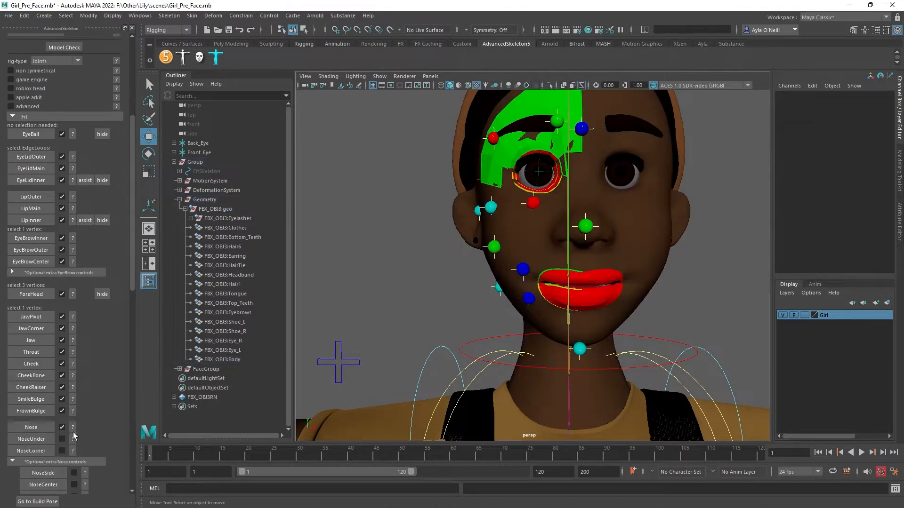
pyautogui.click(588, 260)
pyautogui.keyDown('alt'); pyautogui.moveTo(580, 258); pyautogui.dragTo(585, 221); pyautogui.keyUp('alt')
pyautogui.keyDown('alt'); pyautogui.moveTo(585, 221); pyautogui.dragTo(639, 269, button='right'); pyautogui.keyUp('alt')
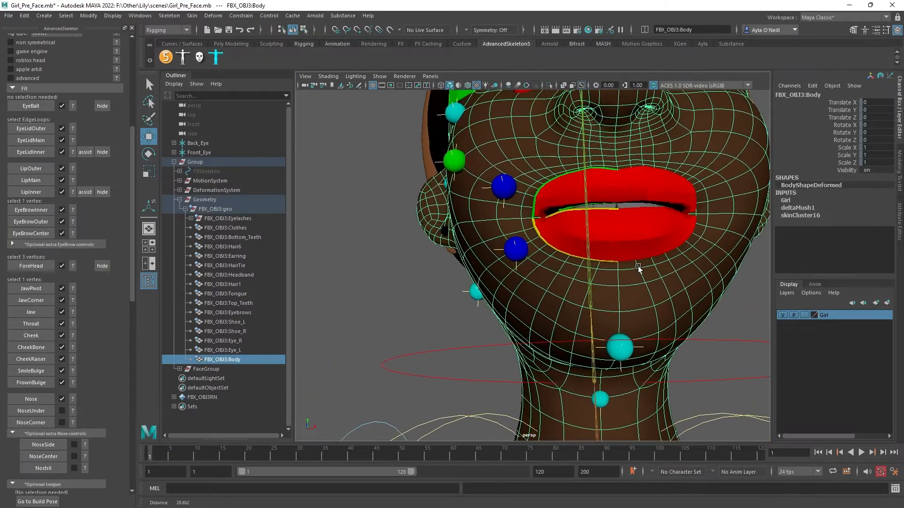
pyautogui.keyDown('alt'); pyautogui.moveTo(617, 167); pyautogui.dragTo(595, 262, button='middle'); pyautogui.keyUp('alt')
pyautogui.moveTo(591, 219); pyautogui.dragTo(563, 217, button='right')
pyautogui.click(589, 238)
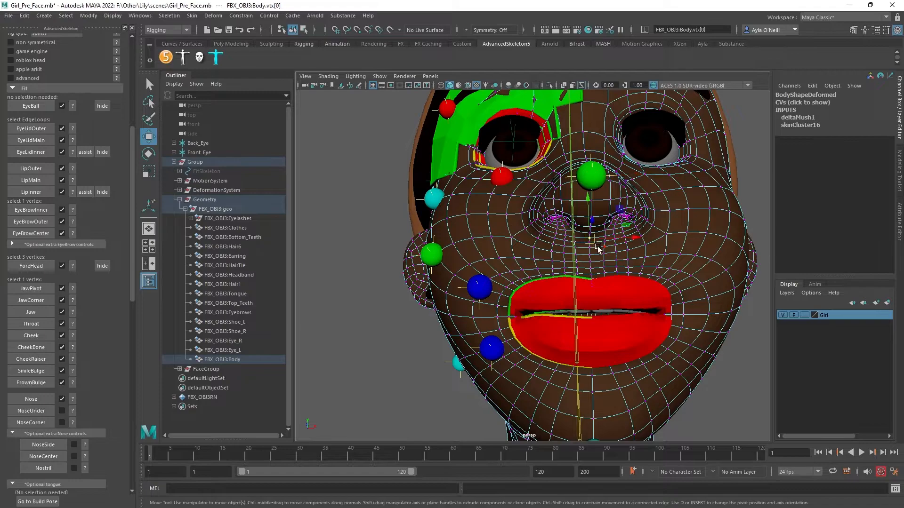
pyautogui.click(46, 412)
# Select the Body vertex just outside the nostril wing and assign it as NoseCorner
pyautogui.keyDown('alt'); pyautogui.moveTo(547, 249); pyautogui.dragTo(625, 265); pyautogui.keyUp('alt')
pyautogui.moveTo(633, 266); pyautogui.dragTo(601, 219, button='right')
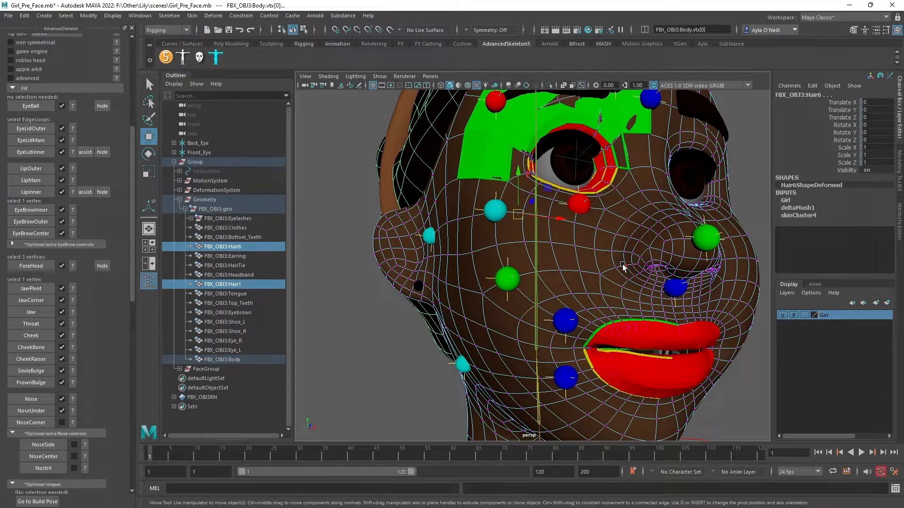
pyautogui.click(623, 266)
pyautogui.click(47, 423)
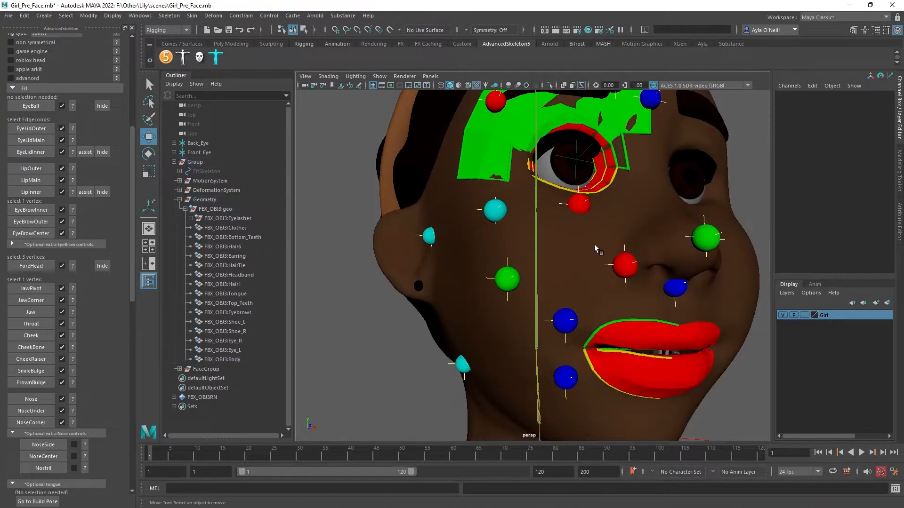
# Select the FBX_OBJ3:Tongue mesh and enable the optional Tongue fit
pyautogui.scroll(-2, 57, 388)
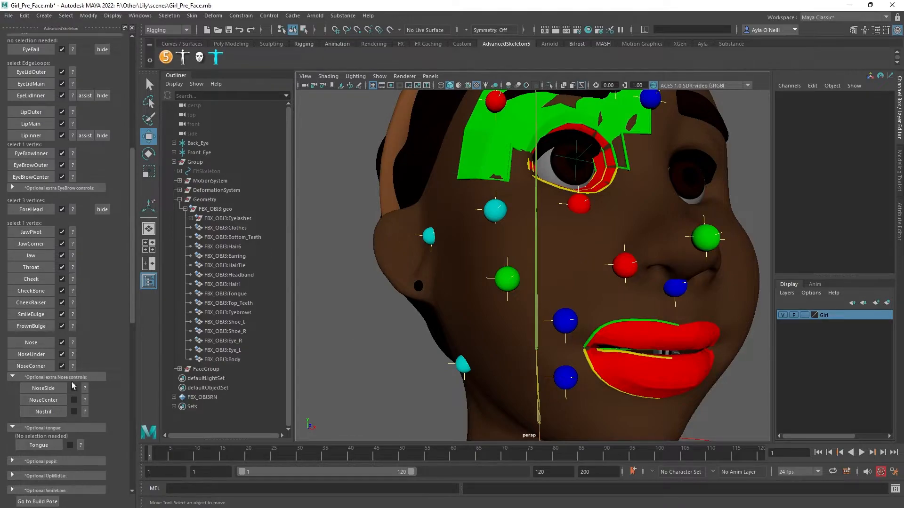
pyautogui.scroll(-1, 71, 398)
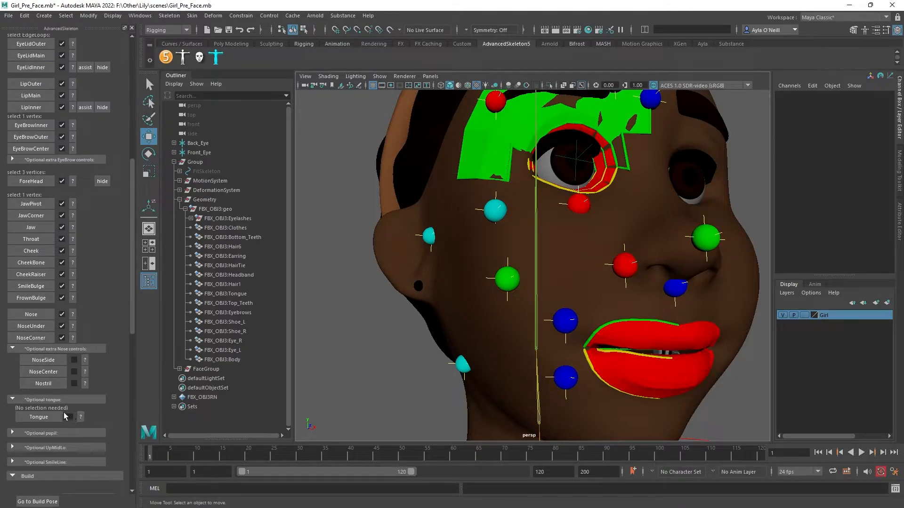
pyautogui.click(235, 293)
pyautogui.click(70, 417)
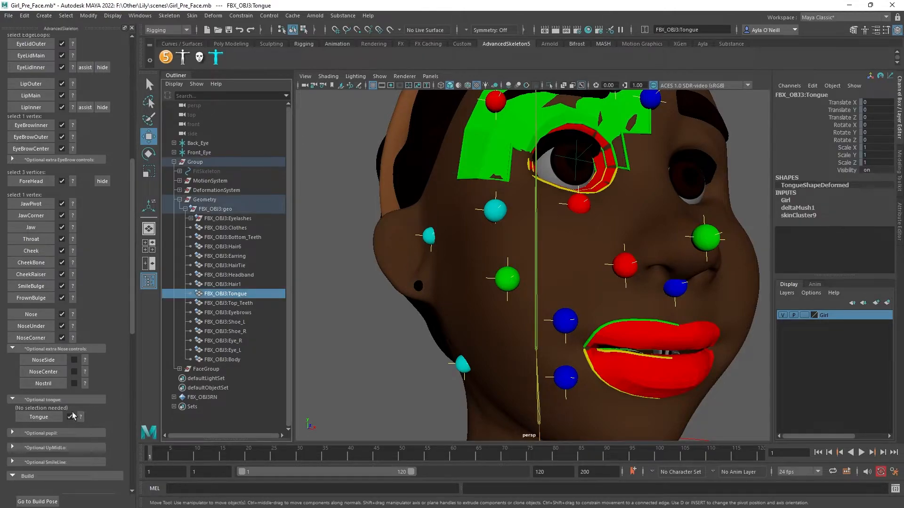
pyautogui.scroll(-1, 93, 391)
pyautogui.scroll(-2, 92, 392)
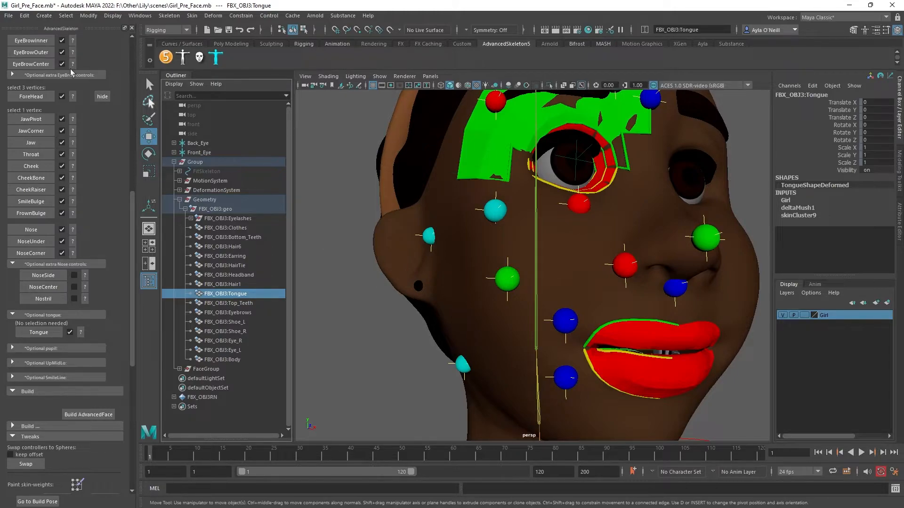
# Save the scene, then save a copy of it as Girl_Post_Face.mb
pyautogui.click(8, 16)
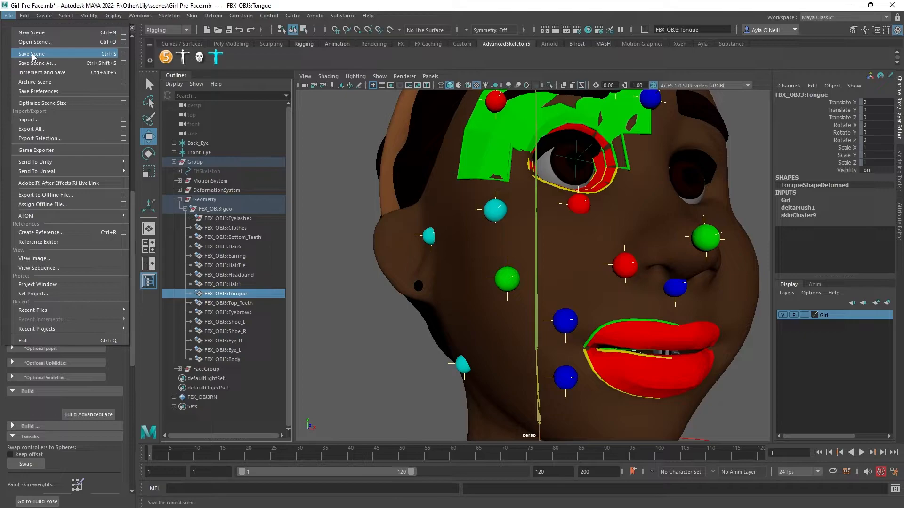
pyautogui.click(33, 55)
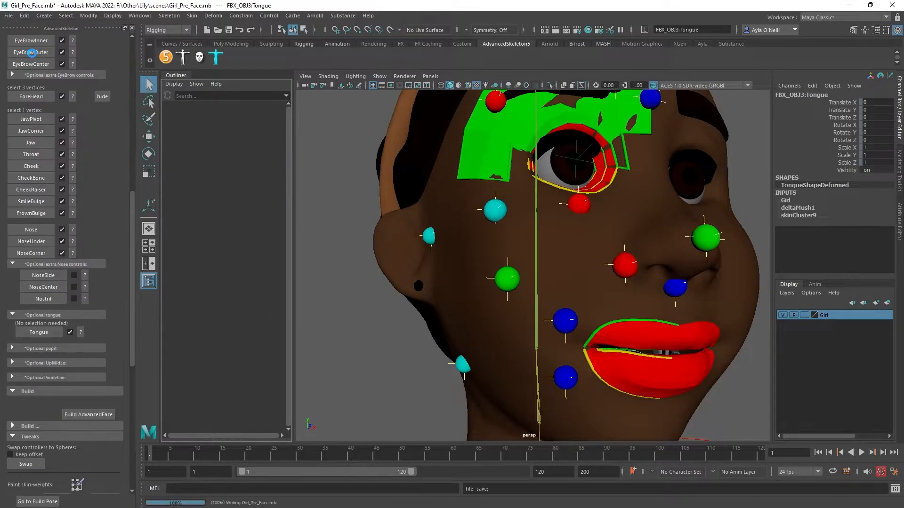
pyautogui.click(9, 15)
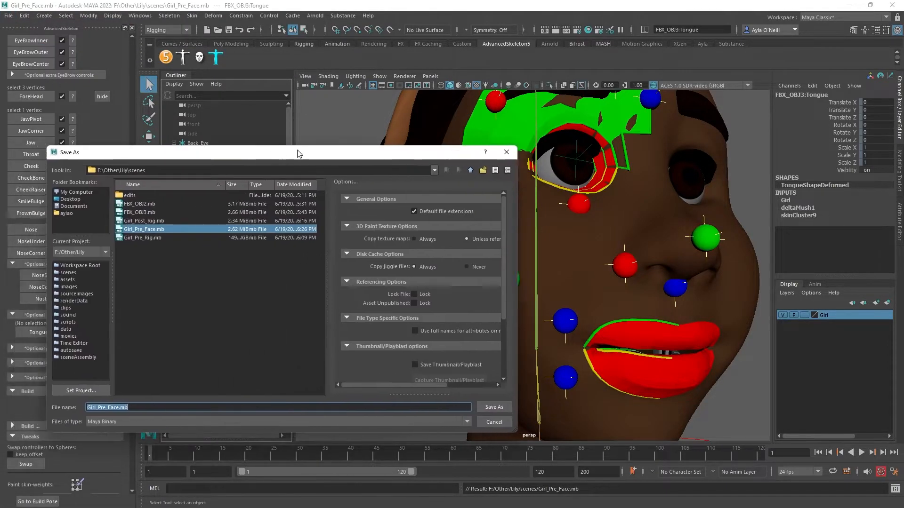
pyautogui.click(130, 407)
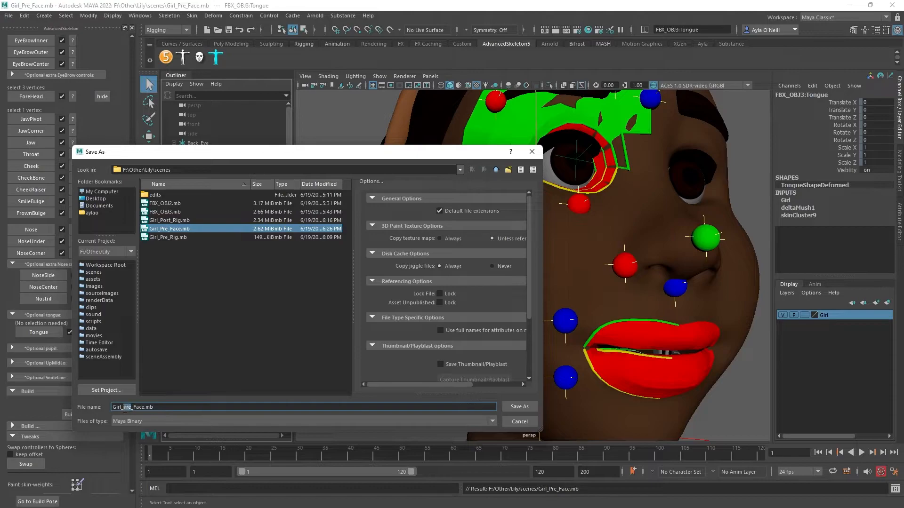
pyautogui.write('Post')
pyautogui.press('Return')
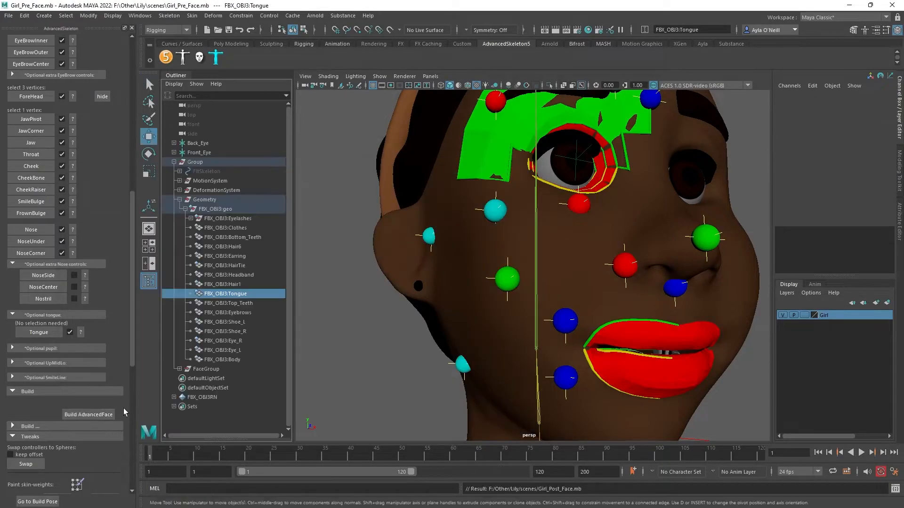
# Build the AdvancedFace rig from the fitted points and frame the whole head with its face controls
pyautogui.click(88, 414)
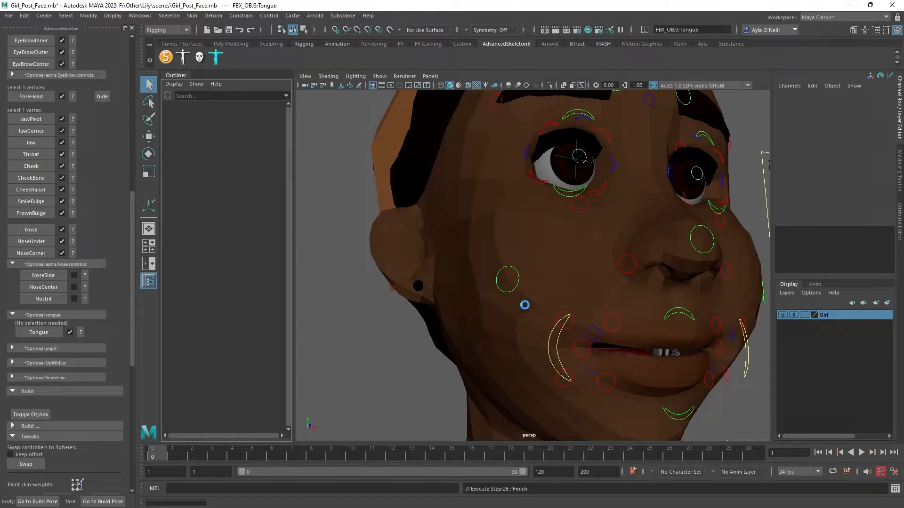
pyautogui.scroll(-3, 524, 304)
pyautogui.scroll(6, 522, 308)
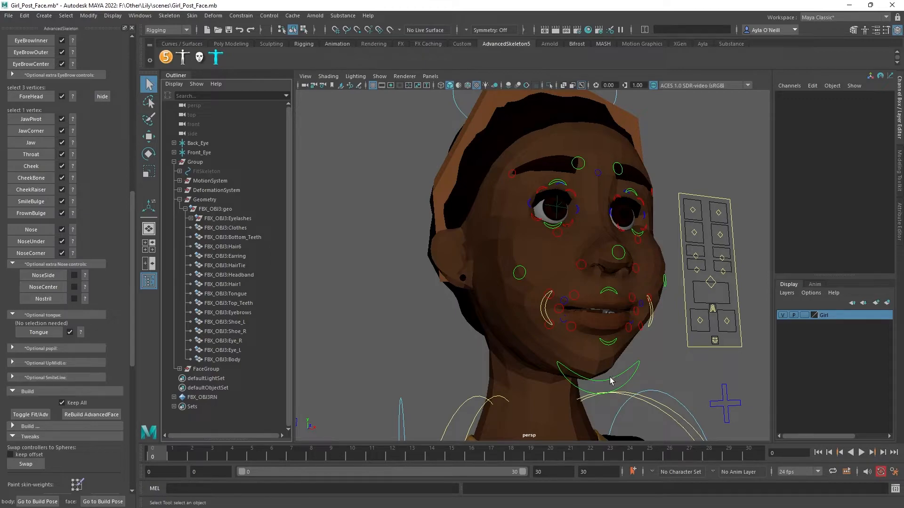
# Test the mouth opening by moving the Jaw_M control down about 0.5 units, and undo the move
pyautogui.click(610, 380)
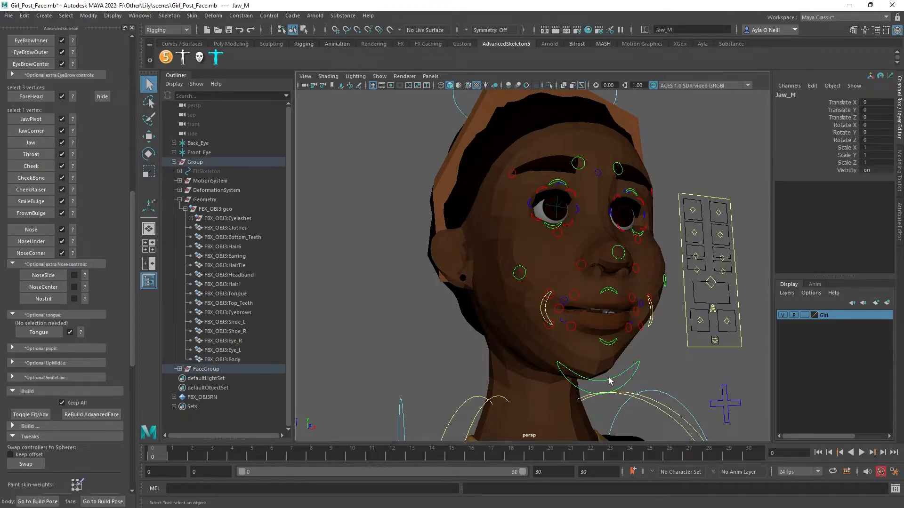
pyautogui.press('w')
pyautogui.moveTo(557, 219)
pyautogui.mouseDown()
pyautogui.moveTo(555, 240)
pyautogui.moveTo(549, 216)
pyautogui.moveTo(547, 256)
pyautogui.moveTo(546, 230)
pyautogui.mouseUp()
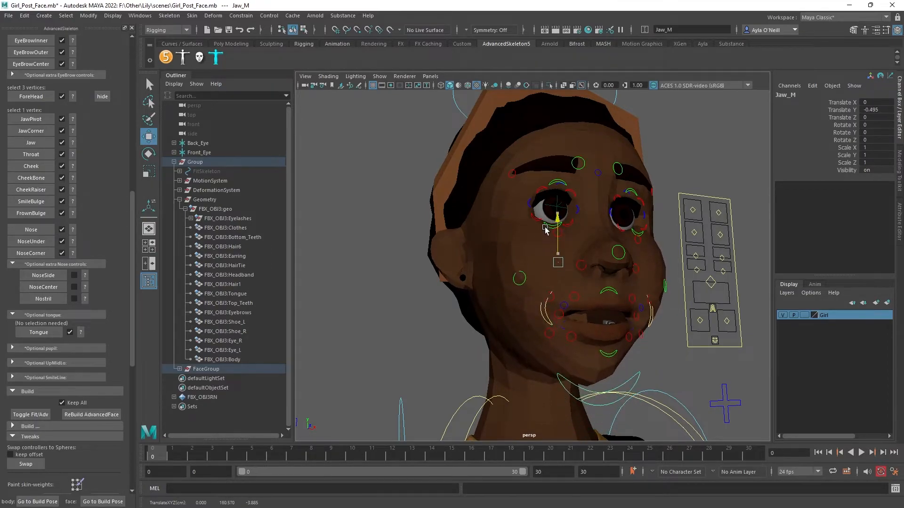
pyautogui.keyDown('alt'); pyautogui.moveTo(631, 309); pyautogui.dragTo(558, 214); pyautogui.keyUp('alt')
pyautogui.hotkey('ctrl', 'z')
# Select the ctrlEye_R and ctrlEye_L controls and key them at frame 0 with the eyes open
pyautogui.keyDown('alt'); pyautogui.moveTo(607, 282); pyautogui.dragTo(609, 246); pyautogui.keyUp('alt')
pyautogui.click(623, 239)
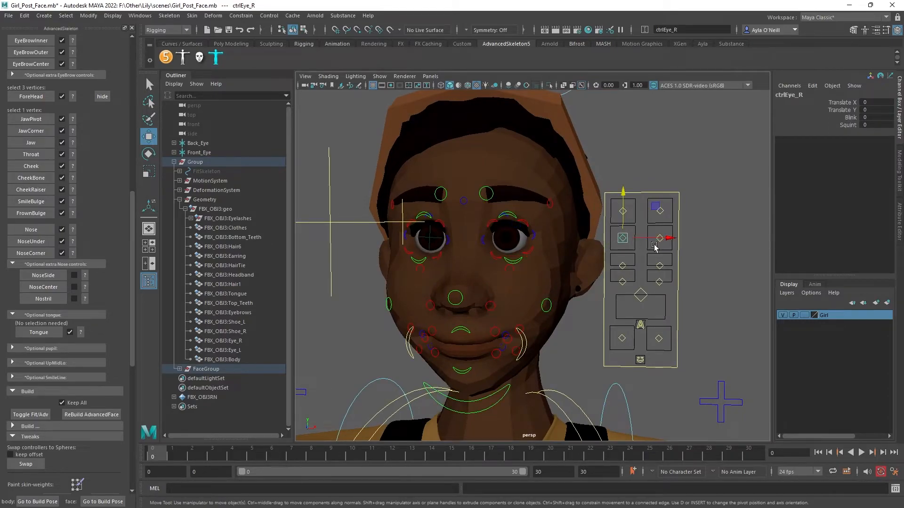
pyautogui.press('q')
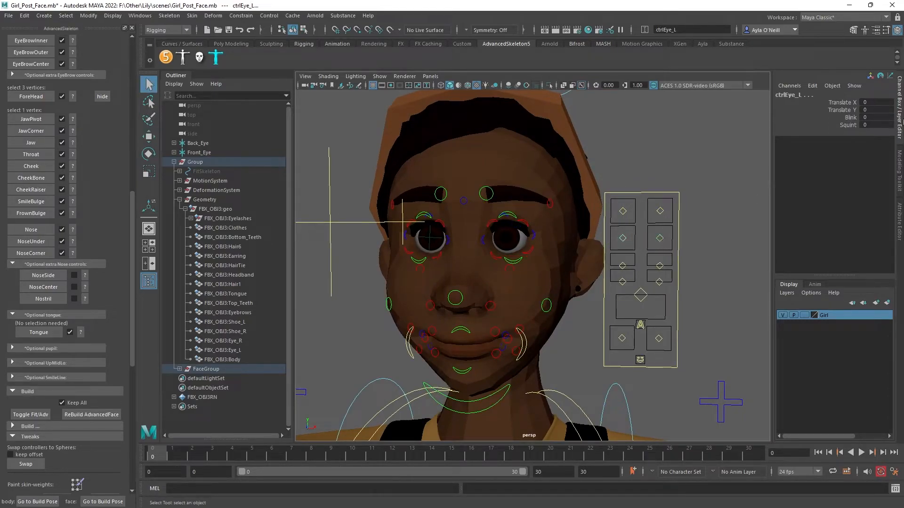
pyautogui.click(869, 118)
pyautogui.rightClick(162, 461)
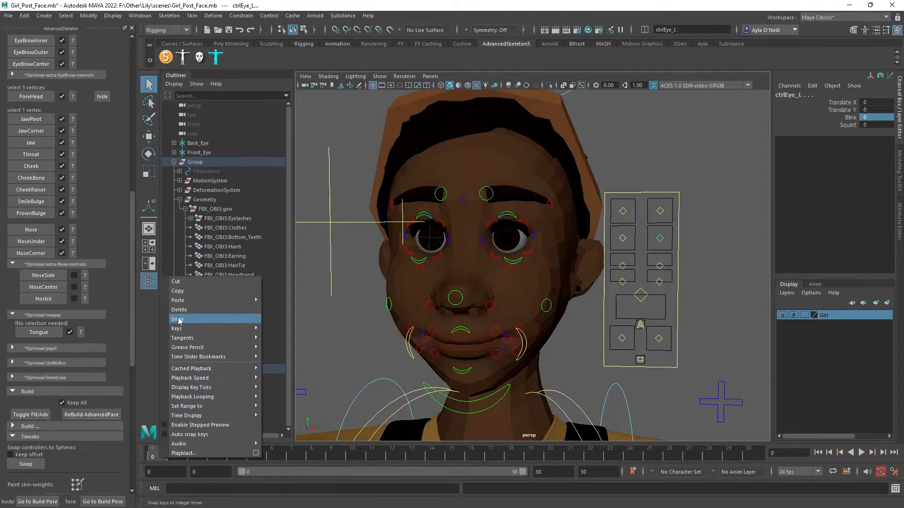
pyautogui.click(154, 458)
pyautogui.press('s')
# At frame 3, set the Blink of both eye controls to 10 and raise it to 12
pyautogui.click(212, 456)
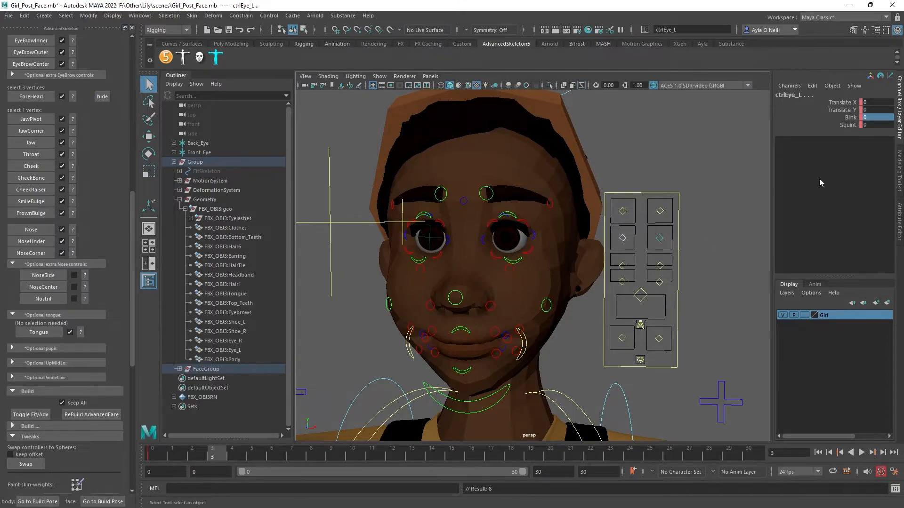
pyautogui.click(868, 117)
pyautogui.press('Return')
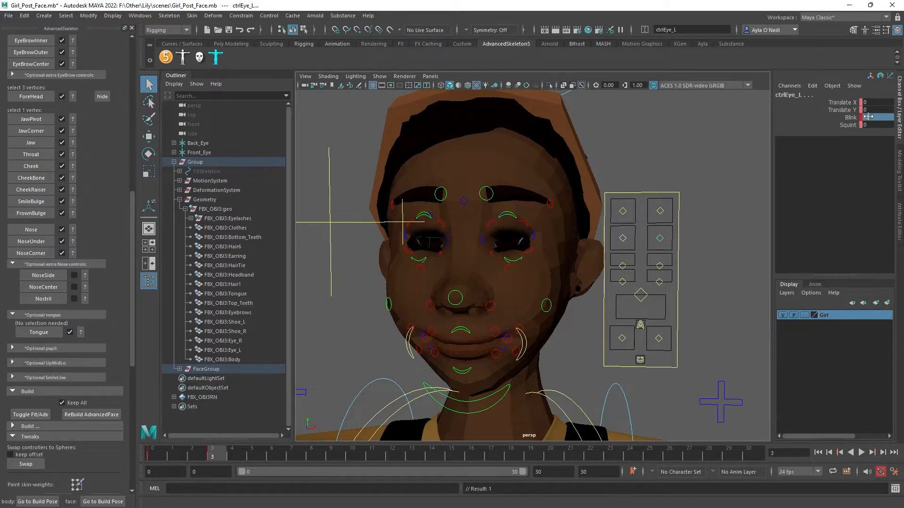
pyautogui.click(871, 117)
pyautogui.write('10')
pyautogui.press('Return')
pyautogui.click(878, 116)
pyautogui.write('12')
pyautogui.press('Return')
# At frame 6, set the Blink of both eye controls back to 0 to reopen the eyes
pyautogui.hotkey('alt', '.')
pyautogui.hotkey('alt', '.')
pyautogui.hotkey('alt', '.')
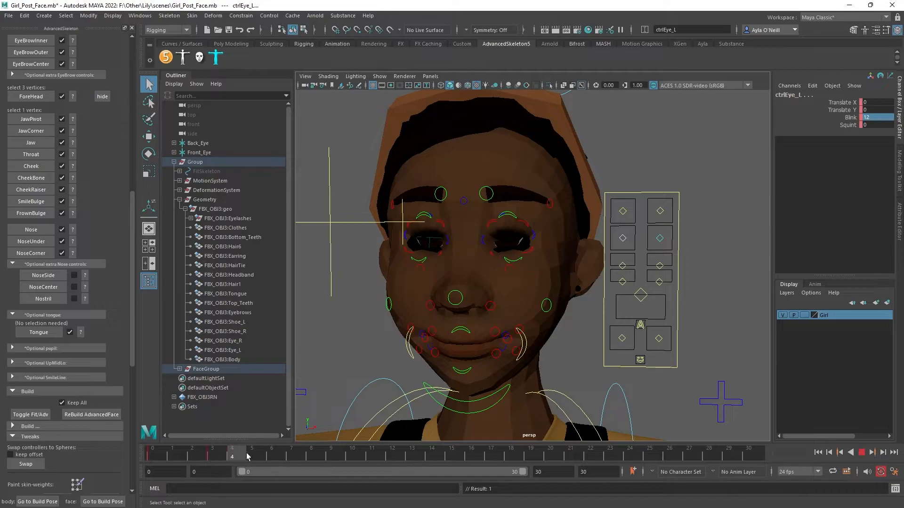
pyautogui.click(878, 117)
pyautogui.write('0')
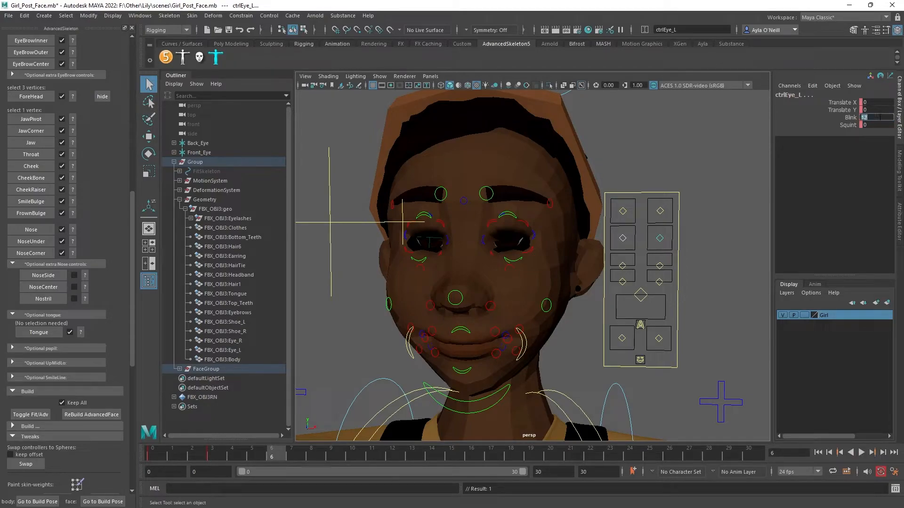
pyautogui.press('Return')
# Return to frame 3, examine the blinking eyelids up close and look through the face rig's Tweaks and DeltaMush options
pyautogui.moveTo(263, 454); pyautogui.dragTo(211, 458)
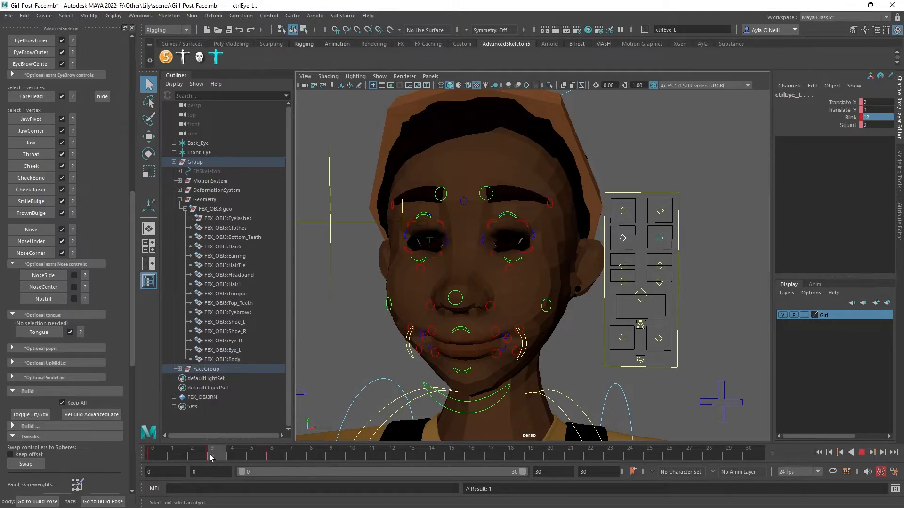
pyautogui.scroll(2, 539, 201)
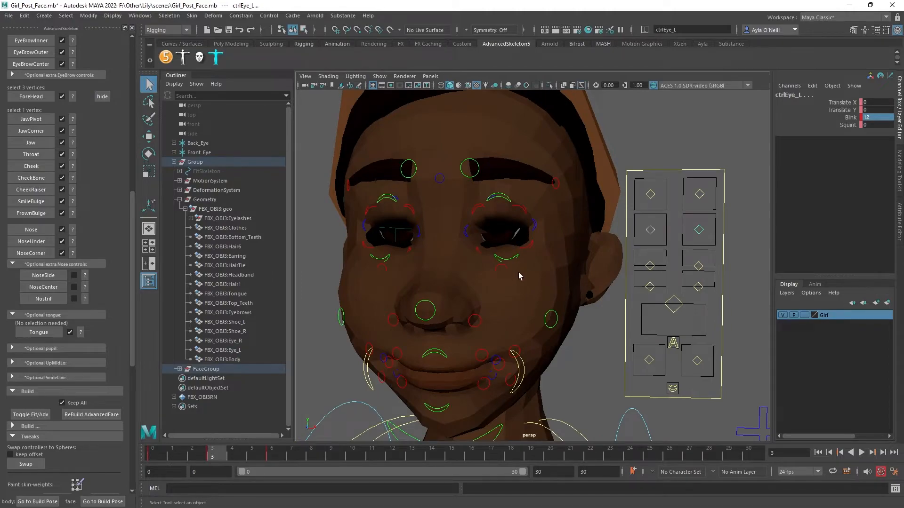
pyautogui.keyDown('alt'); pyautogui.moveTo(517, 281); pyautogui.dragTo(575, 232); pyautogui.keyUp('alt')
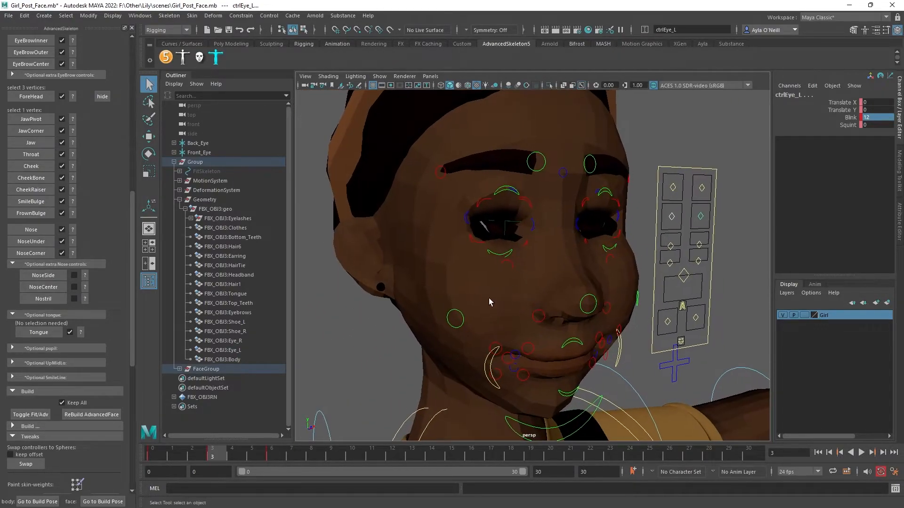
pyautogui.scroll(-2, 81, 362)
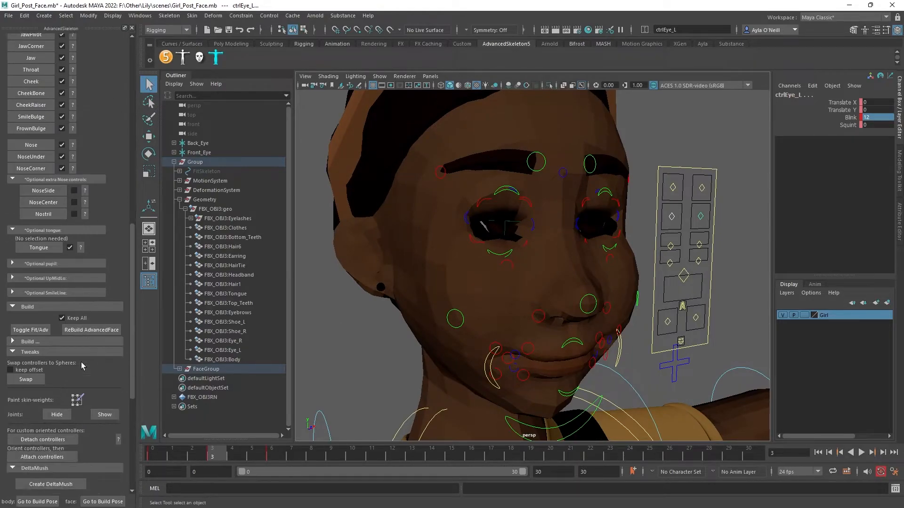
pyautogui.scroll(-2, 83, 352)
pyautogui.scroll(-2, 85, 332)
pyautogui.scroll(-2, 85, 333)
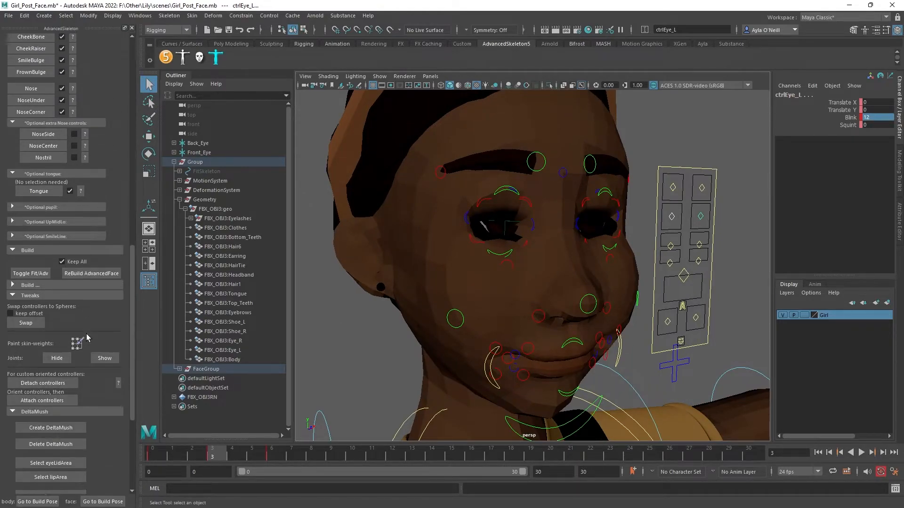
# Select the eyelid-area vertices of the Body mesh and zero their DeltaMush weight
pyautogui.click(14, 286)
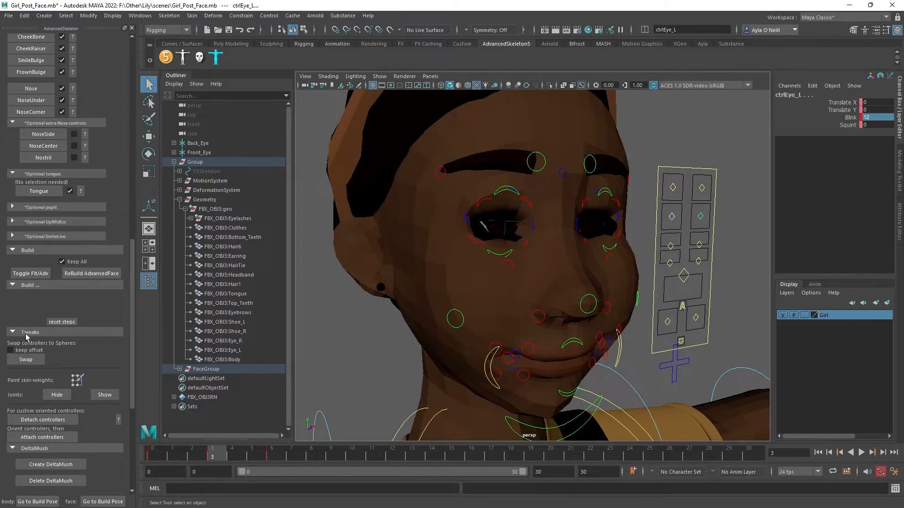
pyautogui.scroll(-2, 35, 344)
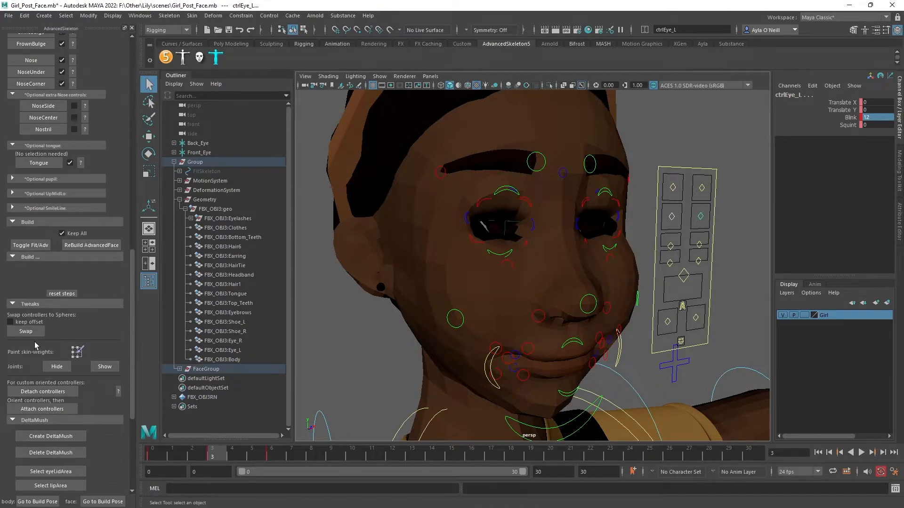
pyautogui.scroll(-2, 35, 342)
pyautogui.scroll(-2, 49, 358)
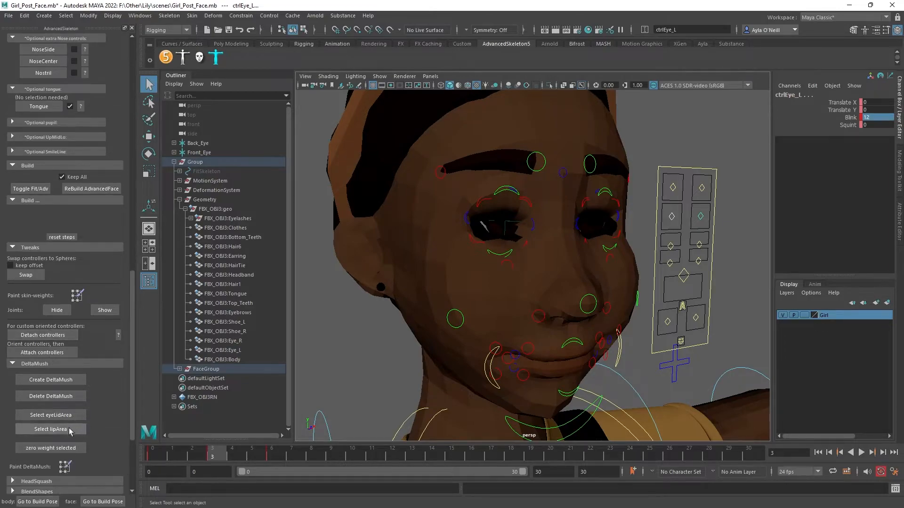
pyautogui.click(52, 416)
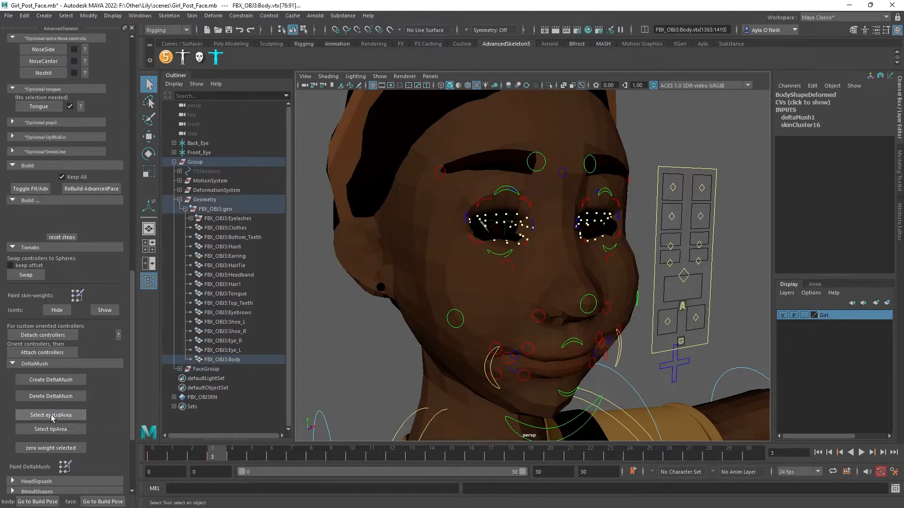
pyautogui.click(52, 447)
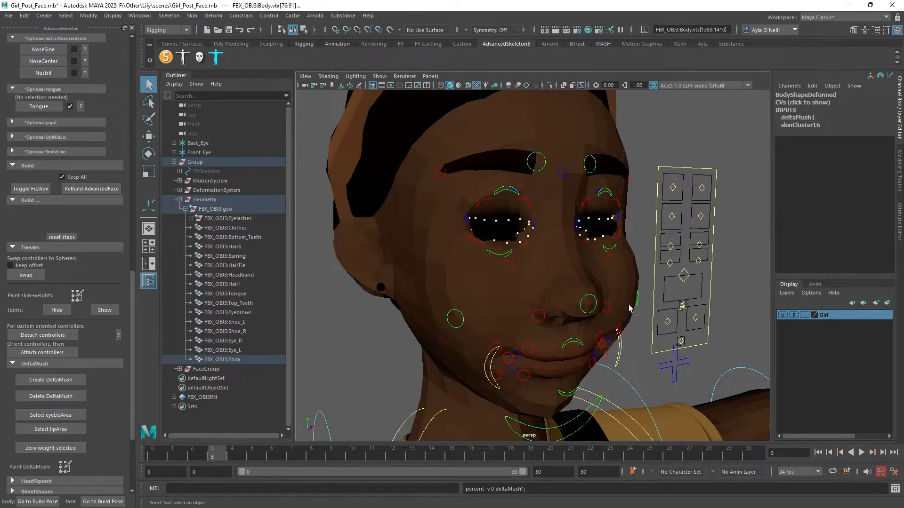
# Display all meshes from Eyelashes through Body smoothed, clear the selection, play the blink animation and stop at frame 9
pyautogui.keyDown('alt'); pyautogui.moveTo(668, 250); pyautogui.dragTo(626, 221); pyautogui.keyUp('alt')
pyautogui.click(208, 219)
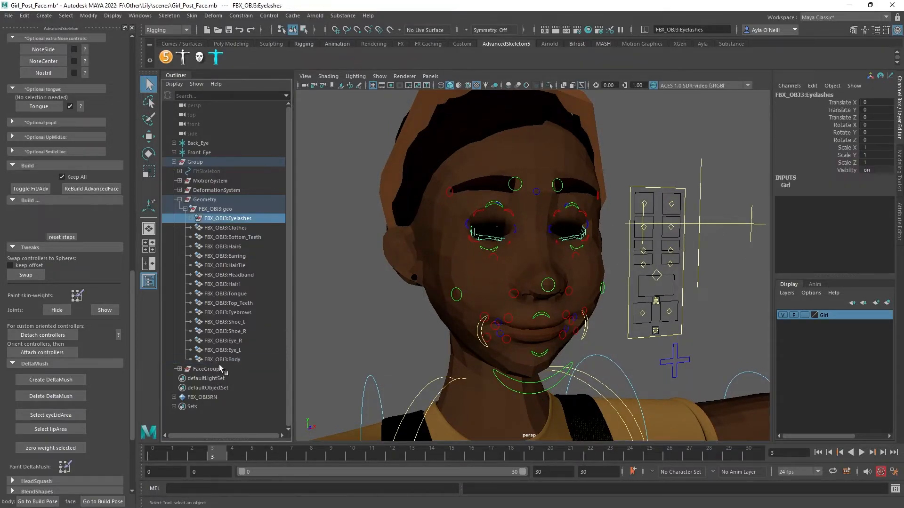
pyautogui.keyDown('shift'); pyautogui.click(221, 360); pyautogui.keyUp('shift')
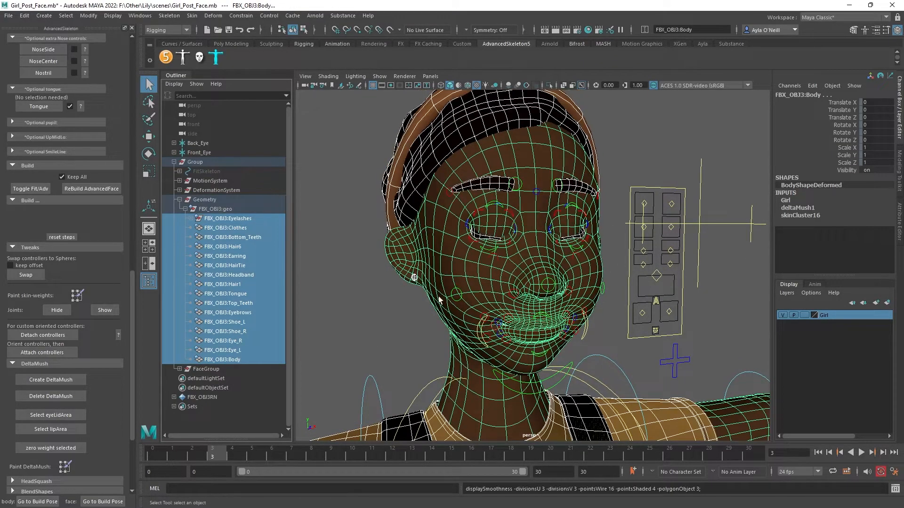
pyautogui.click(401, 298)
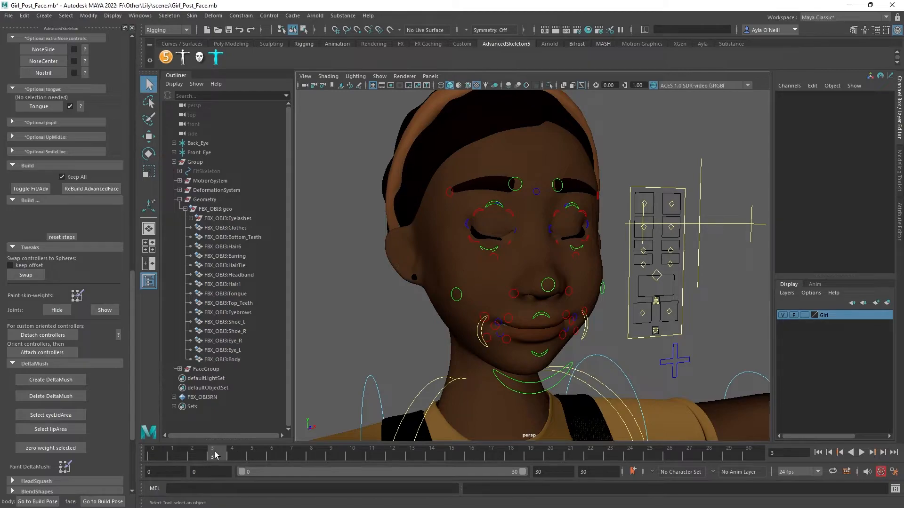
pyautogui.hotkey('alt', 'v')
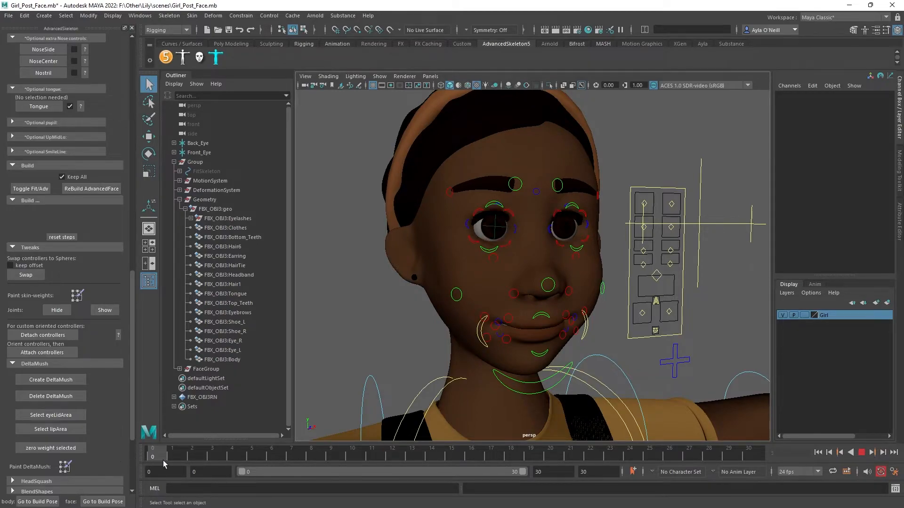
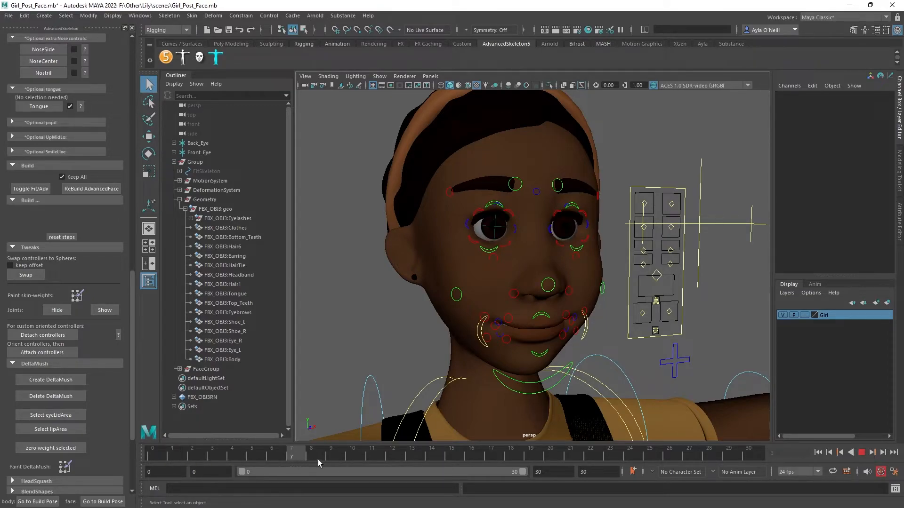
pyautogui.moveTo(309, 463); pyautogui.dragTo(336, 457)
# Try rotating the FKSpine1_M spine control about Z and undo the rotation
pyautogui.scroll(-6, 505, 329)
pyautogui.scroll(-5, 518, 329)
pyautogui.click(532, 305)
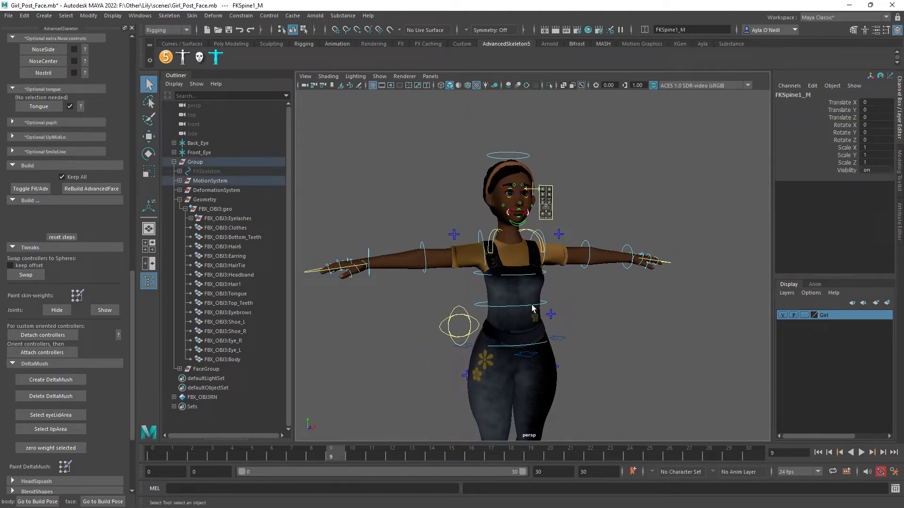
pyautogui.press('e')
pyautogui.moveTo(519, 275)
pyautogui.mouseDown()
pyautogui.moveTo(526, 308)
pyautogui.moveTo(526, 266)
pyautogui.mouseUp()
pyautogui.hotkey('ctrl', 'z')
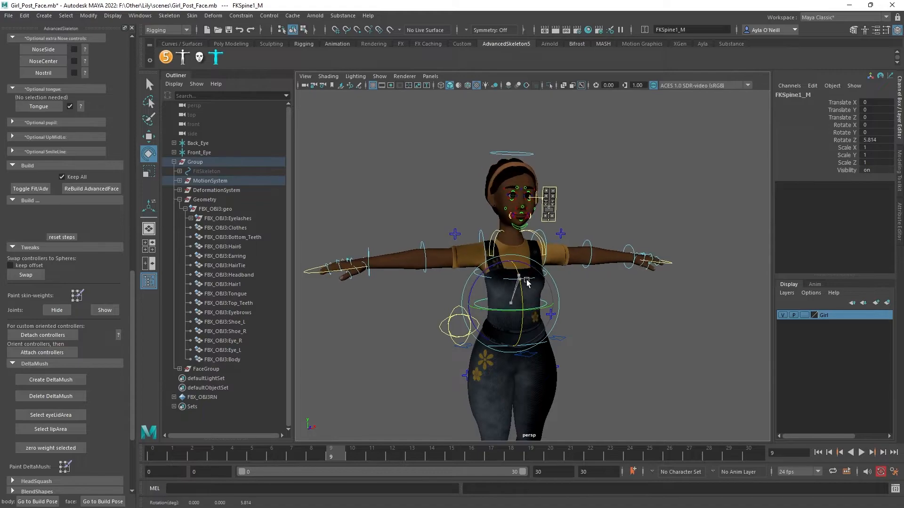
# Select the ctrlEmotions_M control beside the face, try Happy at 10 and reset it to 0
pyautogui.scroll(6, 571, 284)
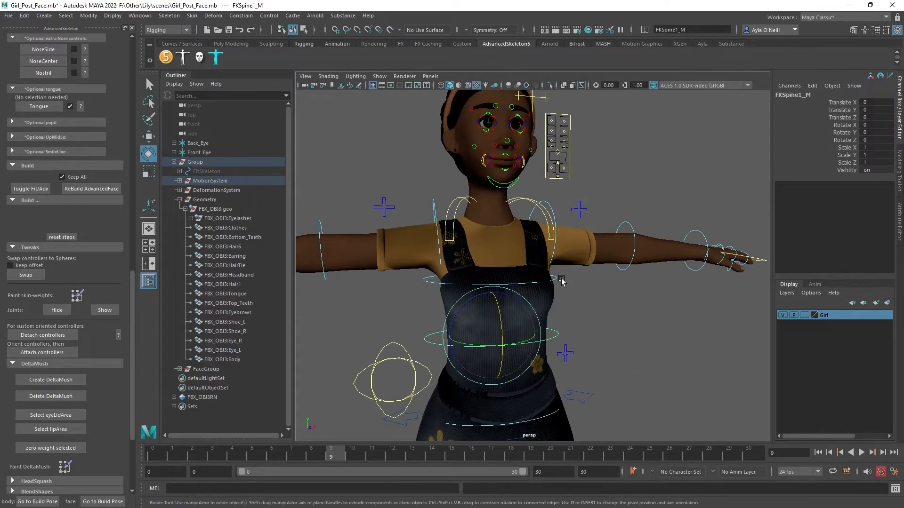
pyautogui.keyDown('alt'); pyautogui.moveTo(602, 305); pyautogui.dragTo(626, 374, button='middle'); pyautogui.keyUp('alt')
pyautogui.scroll(5, 660, 349)
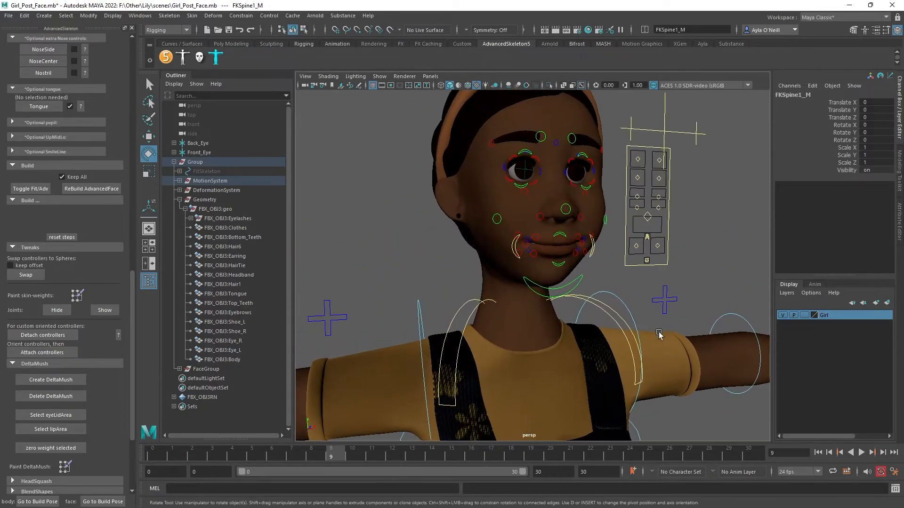
pyautogui.keyDown('alt'); pyautogui.moveTo(653, 322); pyautogui.dragTo(621, 370, button='middle'); pyautogui.keyUp('alt')
pyautogui.keyDown('alt'); pyautogui.moveTo(620, 371); pyautogui.dragTo(588, 370); pyautogui.keyUp('alt')
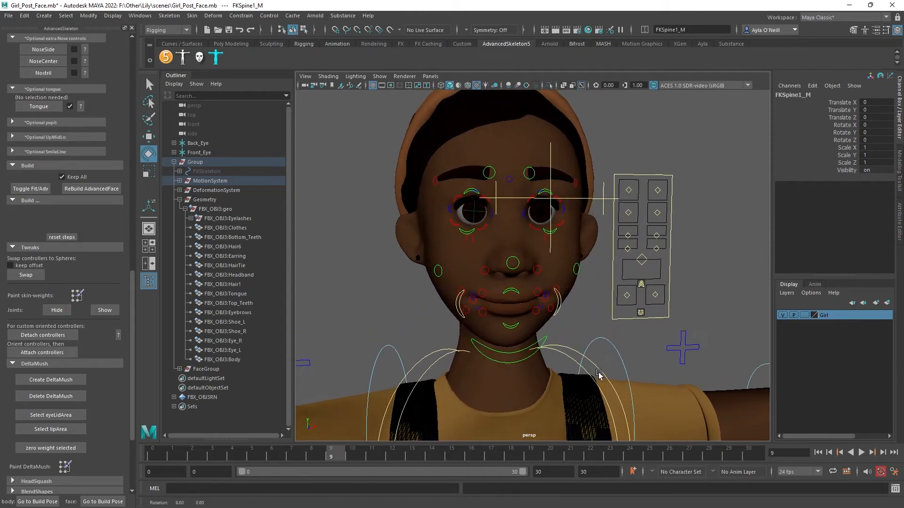
pyautogui.click(641, 313)
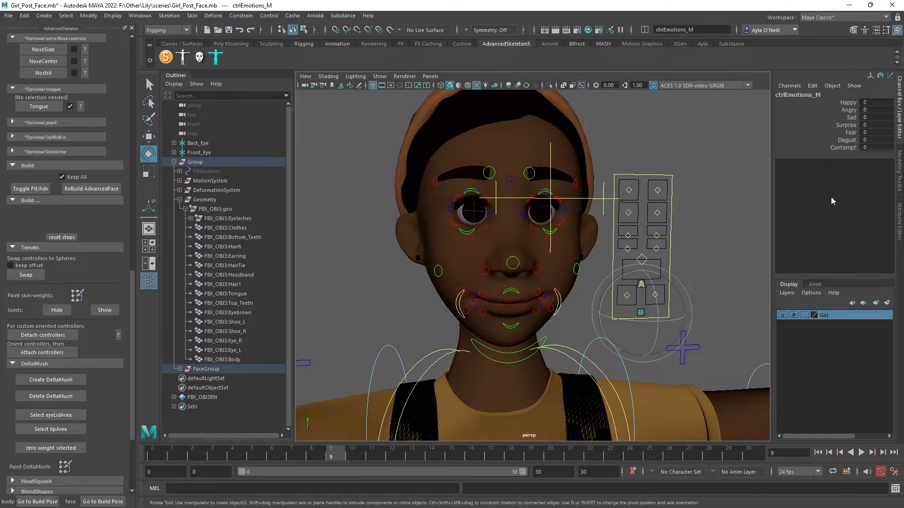
pyautogui.doubleClick(873, 101)
pyautogui.press('Return')
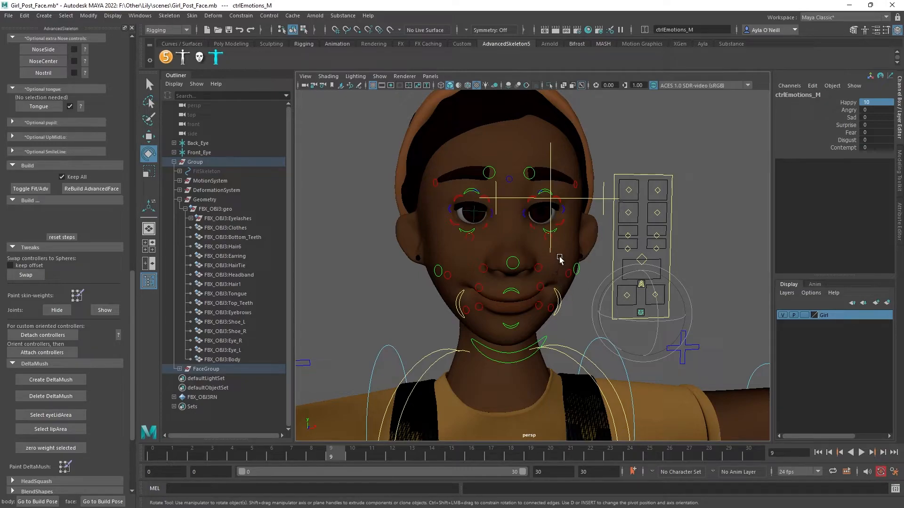
pyautogui.click(871, 101)
pyautogui.write('0')
pyautogui.press('Return')
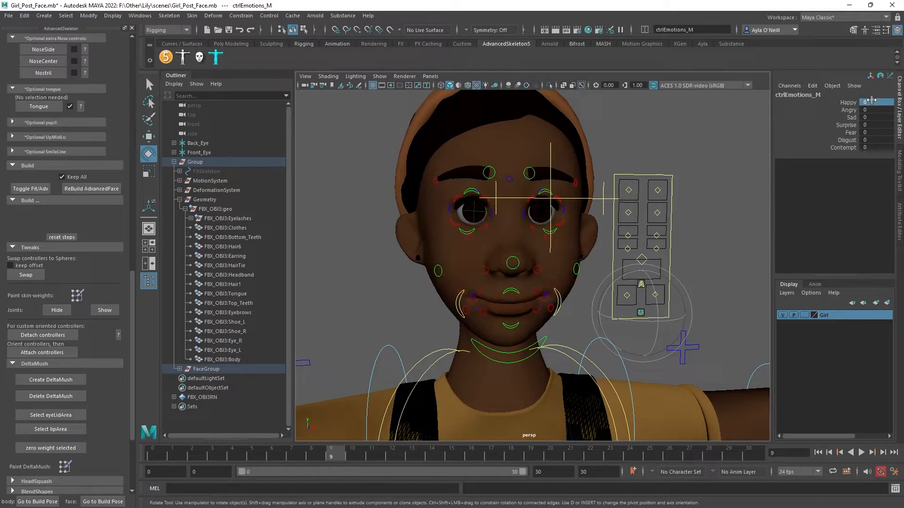
# Try the Angry and Disgust emotions of ctrlEmotions_M at 10 and reset both to 0
pyautogui.click(879, 109)
pyautogui.write('10')
pyautogui.press('Return')
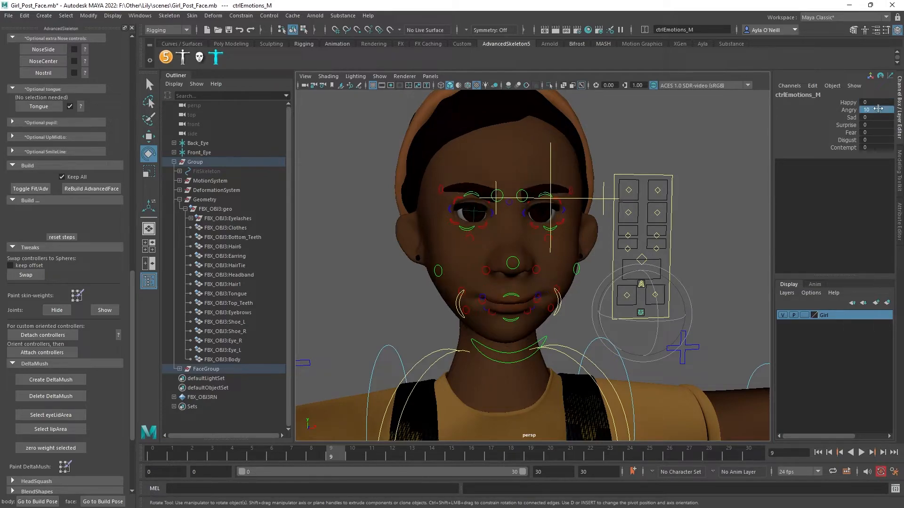
pyautogui.click(870, 141)
pyautogui.press('Return')
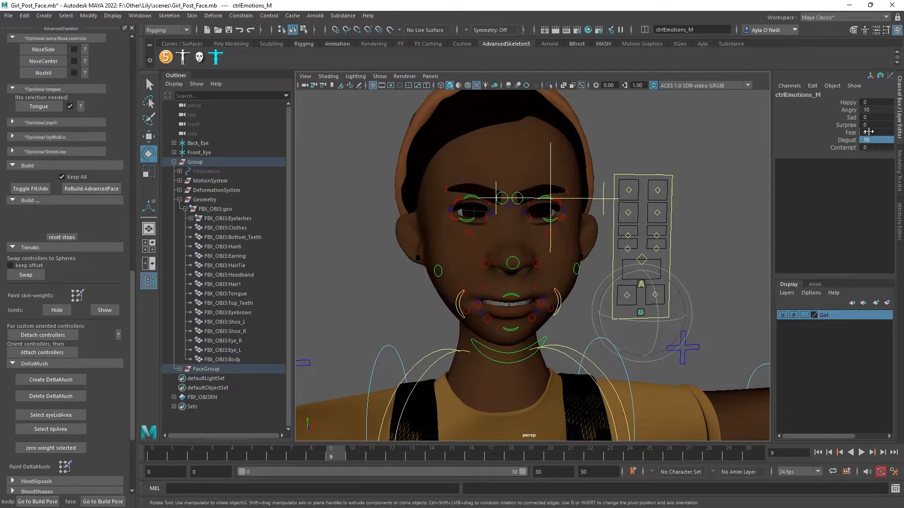
pyautogui.click(879, 108)
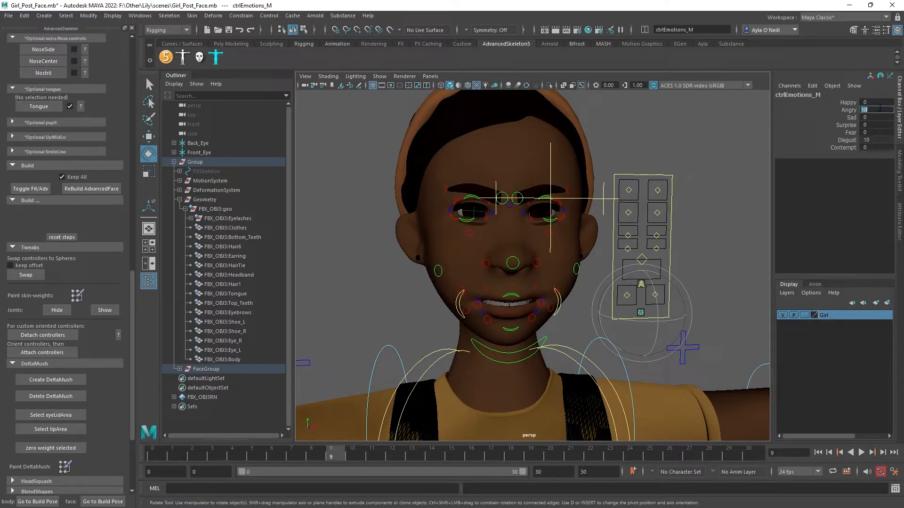
pyautogui.press('Return')
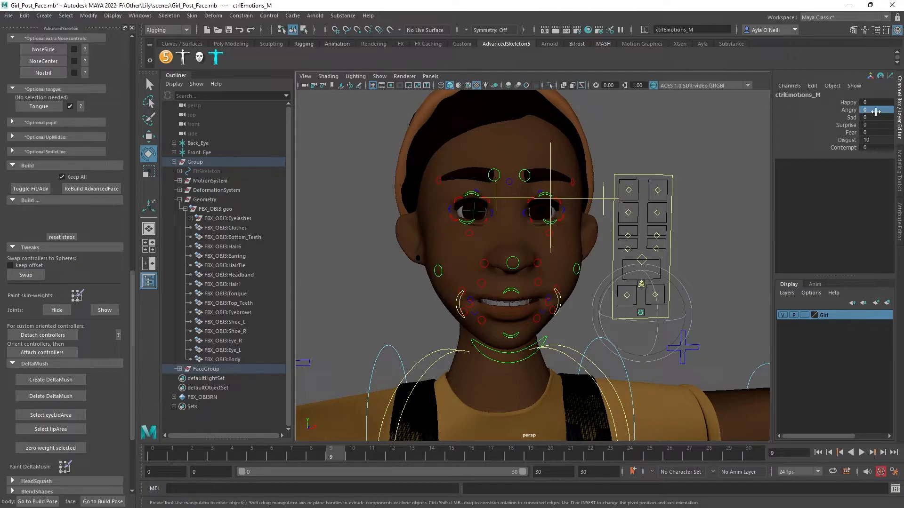
pyautogui.click(870, 140)
pyautogui.write('0')
pyautogui.press('Return')
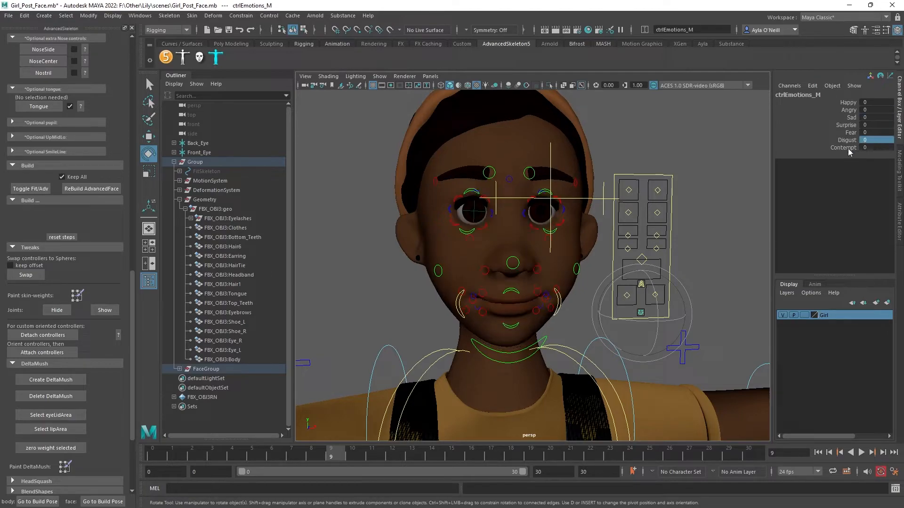
# Try rotating the head using the ring control above it, undo the rotation and clear the selection
pyautogui.scroll(-5, 689, 218)
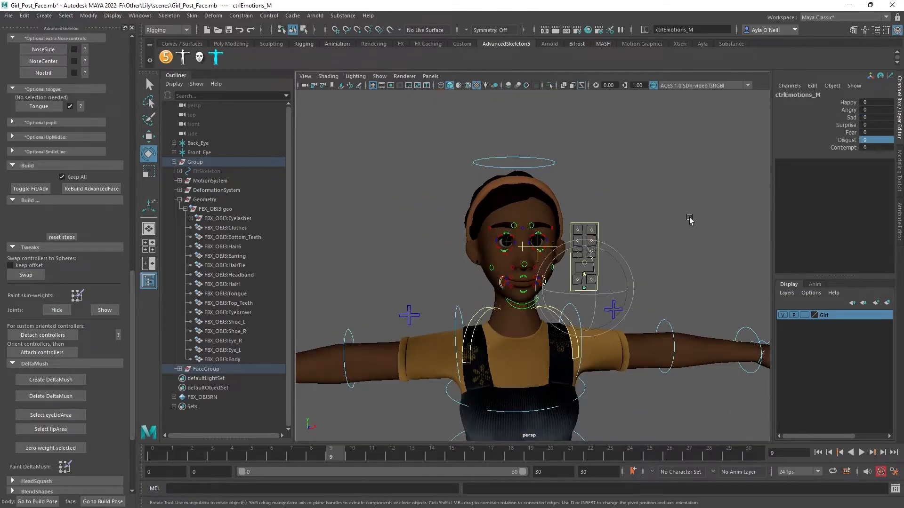
pyautogui.click(497, 161)
pyautogui.moveTo(494, 287); pyautogui.dragTo(499, 282)
pyautogui.hotkey('ctrl', 'z')
pyautogui.click(556, 242)
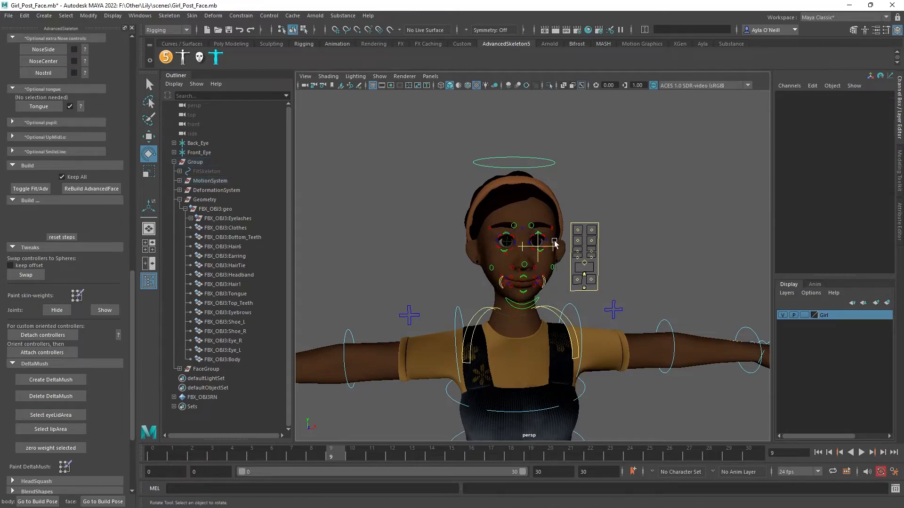
# Raise the AimEye_M eye-aim control to Translate Y 0.331, and try and undo a sideways move
pyautogui.click(539, 245)
pyautogui.press('w')
pyautogui.moveTo(538, 210)
pyautogui.mouseDown()
pyautogui.moveTo(535, 253)
pyautogui.moveTo(523, 202)
pyautogui.moveTo(528, 244)
pyautogui.moveTo(530, 204)
pyautogui.mouseUp()
pyautogui.moveTo(561, 242); pyautogui.dragTo(585, 242)
pyautogui.hotkey('ctrl', 'z')
pyautogui.hotkey('ctrl', 'z')
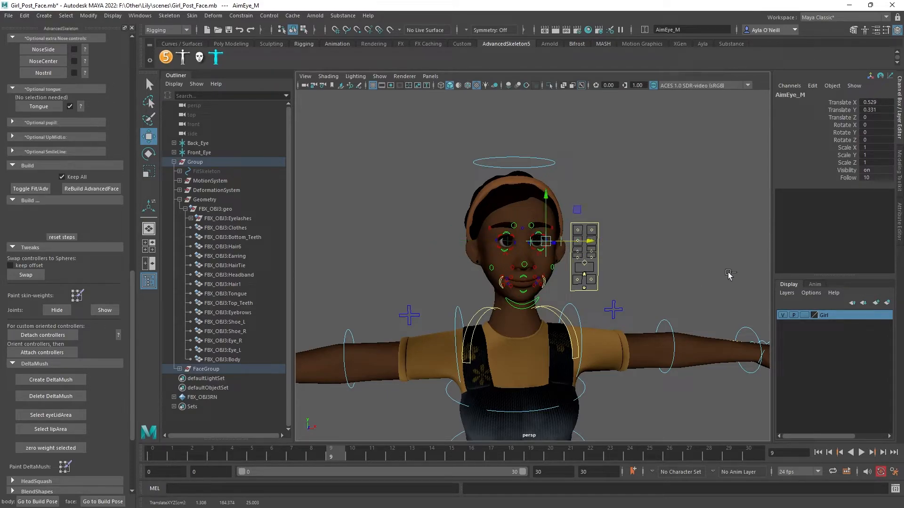
# Select the Fingers_L control on the left hand and set its Index, Middle, Ring, Pinky and Thumb Curl to 5
pyautogui.scroll(-5, 746, 280)
pyautogui.keyDown('alt'); pyautogui.moveTo(583, 328); pyautogui.dragTo(584, 244, button='middle'); pyautogui.keyUp('alt')
pyautogui.keyDown('alt'); pyautogui.moveTo(627, 259); pyautogui.dragTo(579, 301); pyautogui.keyUp('alt')
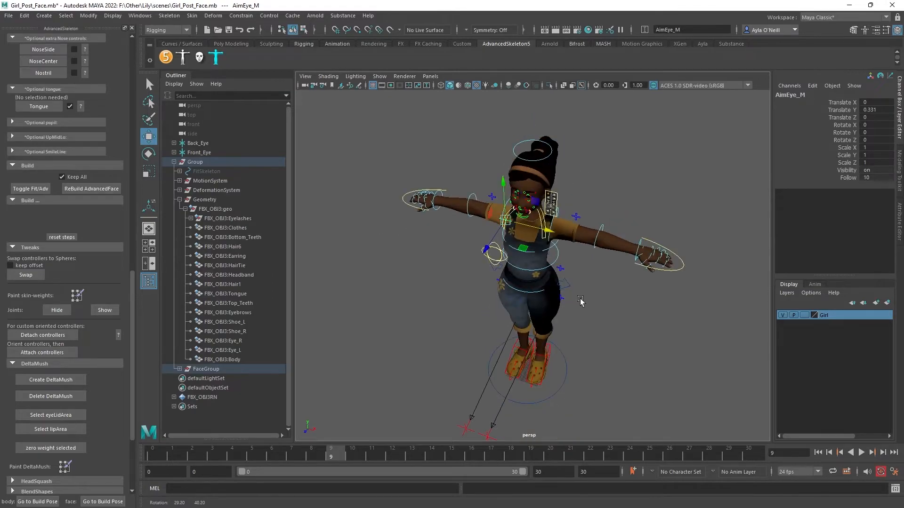
pyautogui.keyDown('alt'); pyautogui.moveTo(628, 278); pyautogui.dragTo(534, 324, button='middle'); pyautogui.keyUp('alt')
pyautogui.scroll(5, 535, 326)
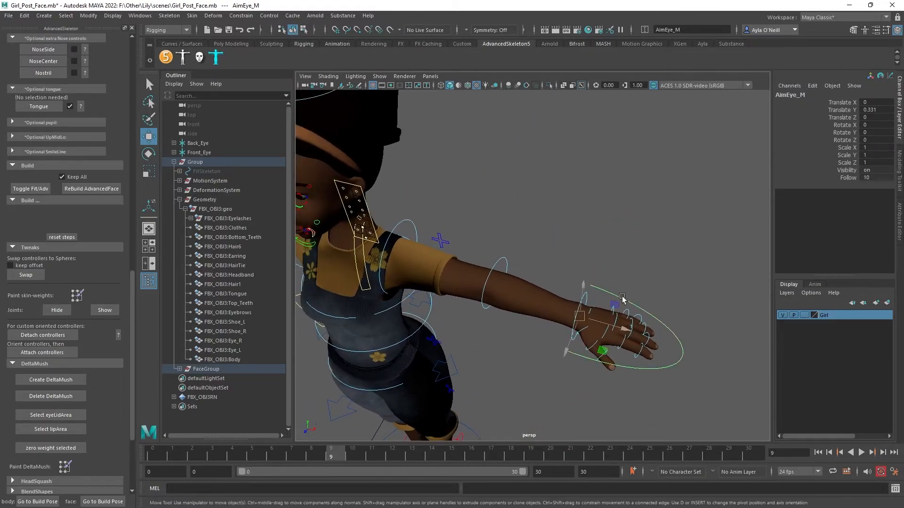
pyautogui.click(627, 298)
pyautogui.moveTo(877, 109); pyautogui.dragTo(870, 147)
pyautogui.click(871, 139)
pyautogui.doubleClick(870, 146)
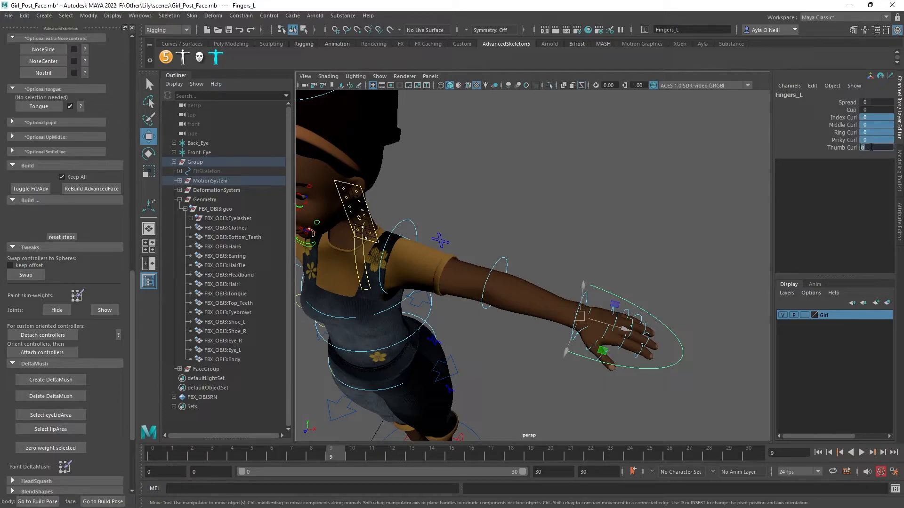
pyautogui.write('5')
pyautogui.press('Return')
# Examine the curled left hand from several angles and reset all five finger curls to 0
pyautogui.keyDown('alt'); pyautogui.moveTo(607, 315); pyautogui.dragTo(646, 281); pyautogui.keyUp('alt')
pyautogui.keyDown('alt'); pyautogui.moveTo(651, 216); pyautogui.dragTo(588, 178, button='right'); pyautogui.keyUp('alt')
pyautogui.keyDown('alt'); pyautogui.moveTo(480, 265); pyautogui.dragTo(576, 290, button='middle'); pyautogui.keyUp('alt')
pyautogui.keyDown('alt'); pyautogui.moveTo(576, 290); pyautogui.dragTo(561, 307); pyautogui.keyUp('alt')
pyautogui.keyDown('alt'); pyautogui.moveTo(560, 308); pyautogui.dragTo(578, 327, button='right'); pyautogui.keyUp('alt')
pyautogui.keyDown('alt'); pyautogui.moveTo(588, 314); pyautogui.dragTo(465, 338, button='middle'); pyautogui.keyUp('alt')
pyautogui.moveTo(571, 328)
pyautogui.keyDown('alt'); pyautogui.mouseDown()
pyautogui.moveTo(527, 347)
pyautogui.moveTo(572, 319)
pyautogui.mouseUp(); pyautogui.keyUp('alt')
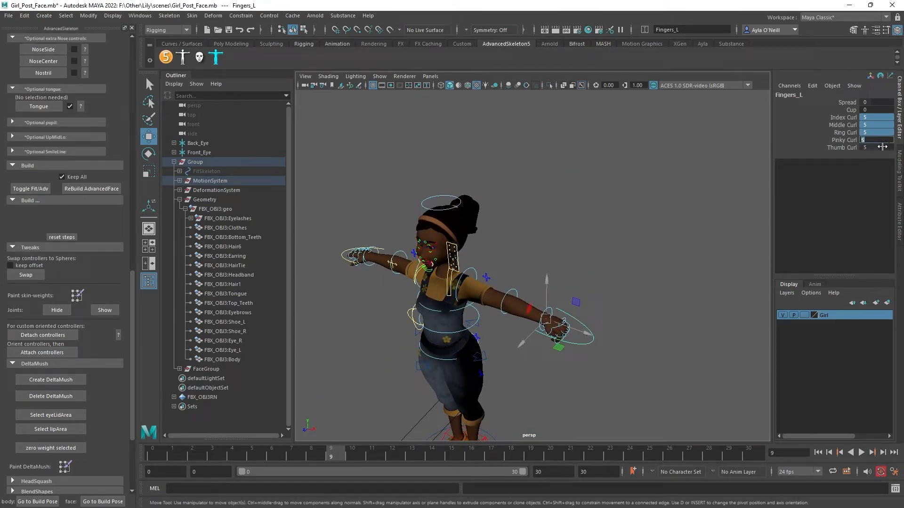
pyautogui.click(876, 116)
pyautogui.moveTo(876, 116); pyautogui.dragTo(878, 148)
pyautogui.write('0')
pyautogui.press('Return')
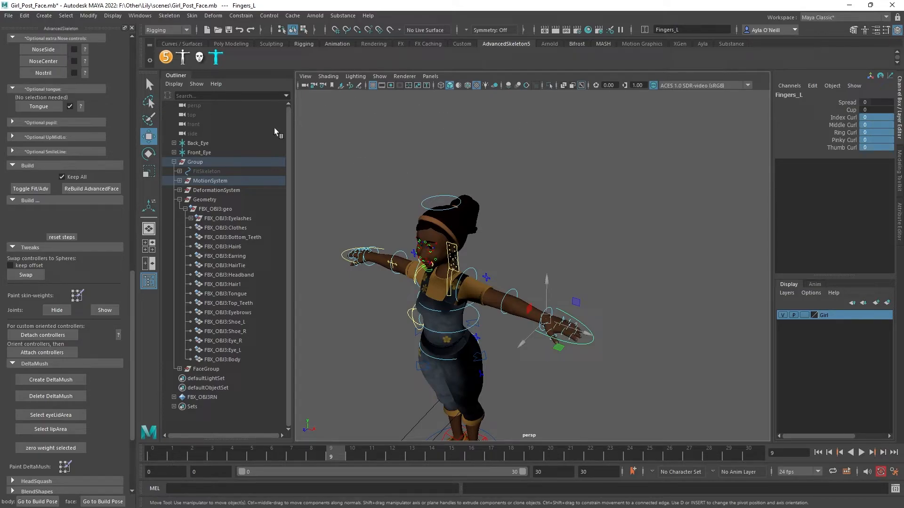
# Open the biped control picker and use it to select the FKIndexFinger3_L control
pyautogui.click(186, 65)
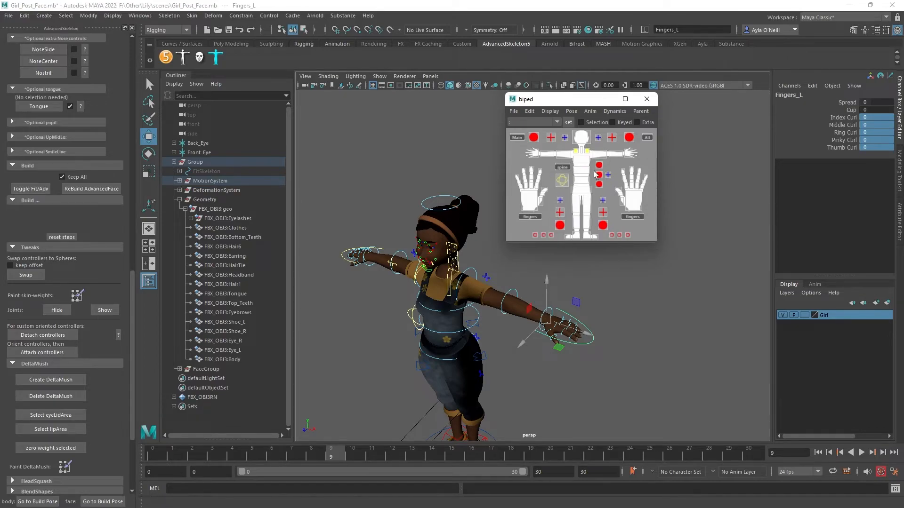
pyautogui.click(625, 183)
pyautogui.click(624, 172)
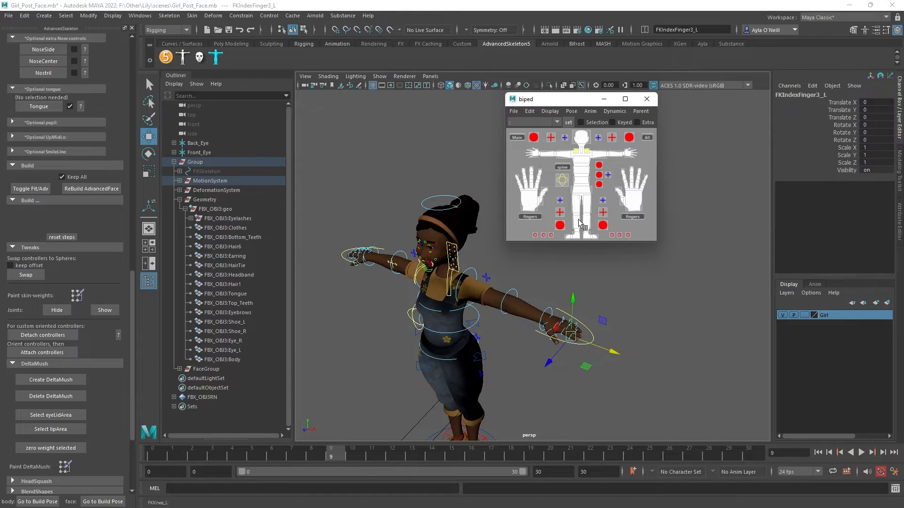
# Select the FKChest_M control in the biped picker, try rotating the chest and undo the rotation
pyautogui.click(583, 161)
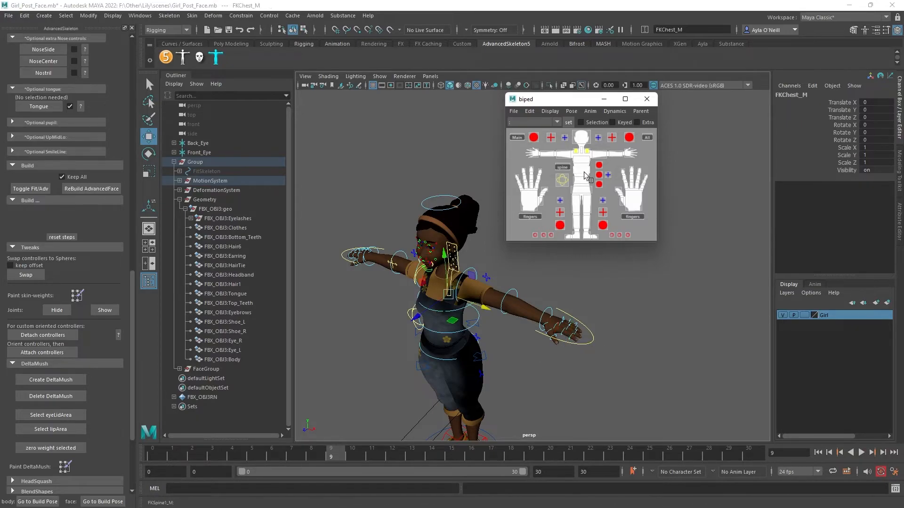
pyautogui.press('e')
pyautogui.moveTo(487, 282); pyautogui.dragTo(537, 253)
pyautogui.hotkey('ctrl', 'z')
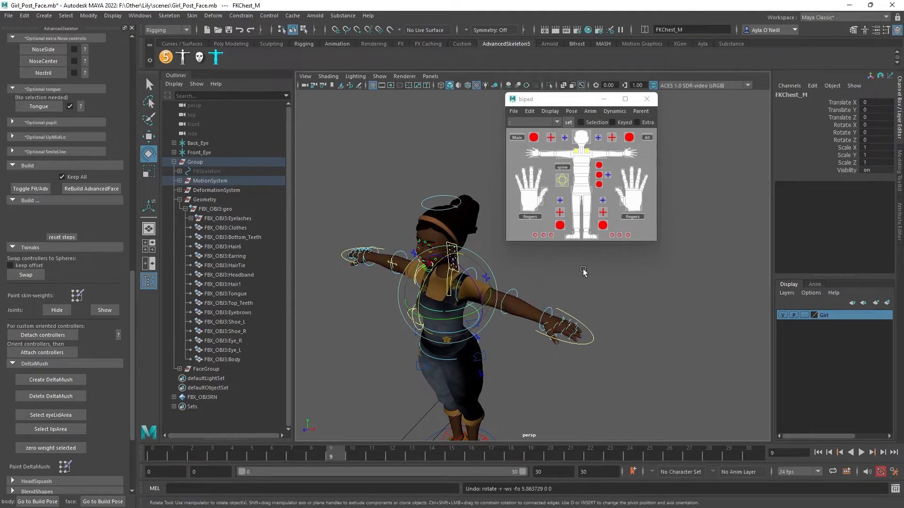
# Close the biped picker, open the face control picker and use it to select the Tongue1_M control
pyautogui.click(655, 99)
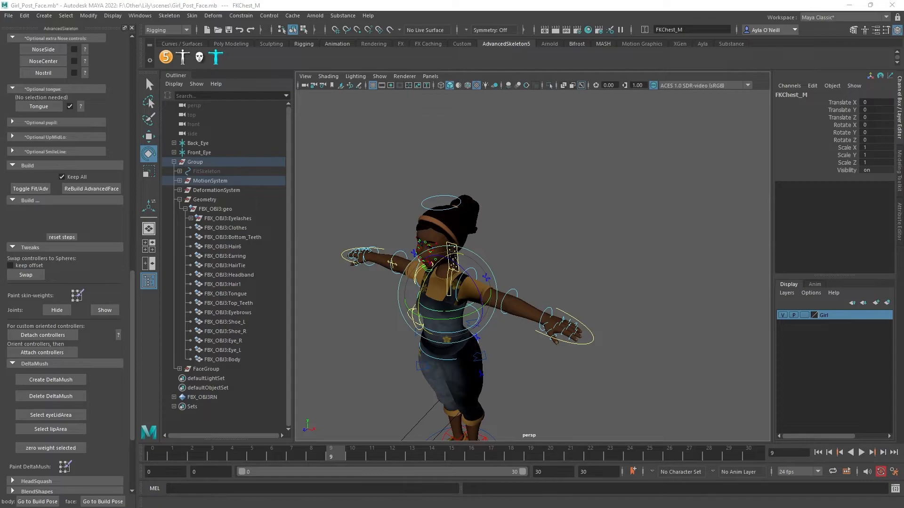
pyautogui.click(199, 57)
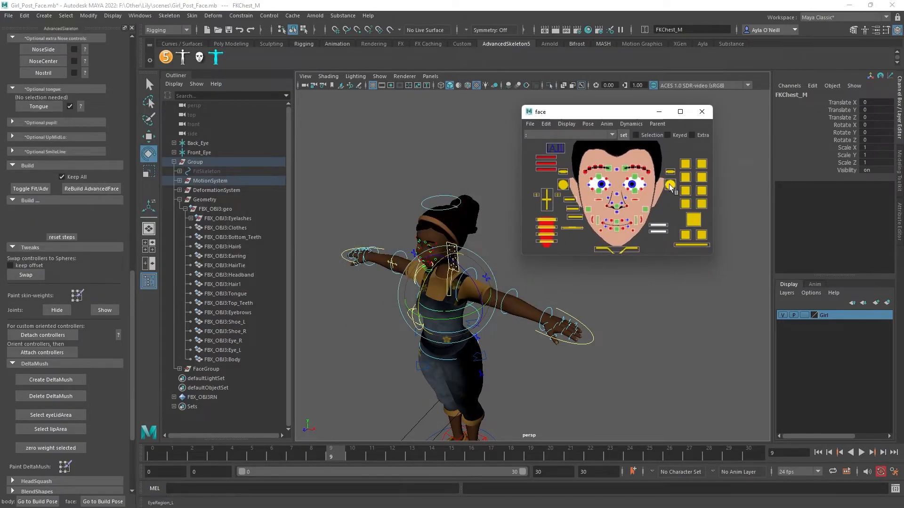
pyautogui.click(549, 233)
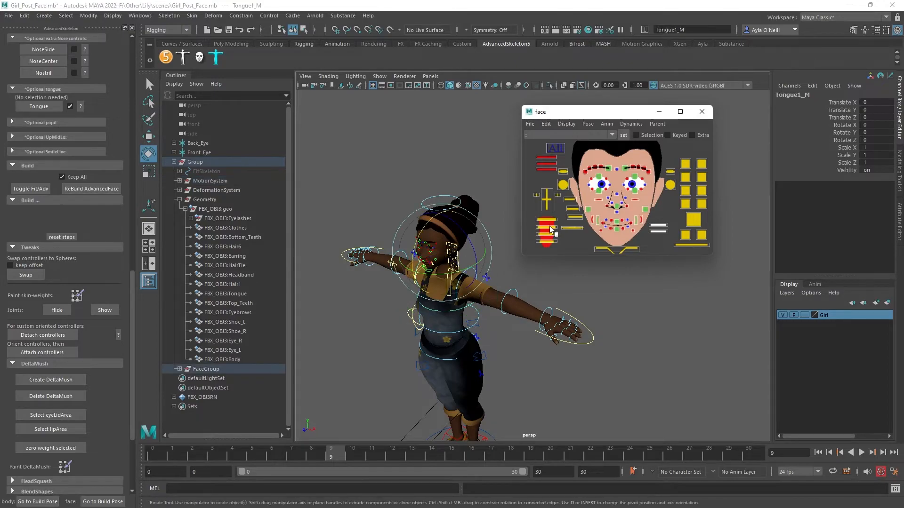
# Lower the Jaw_M control to about -1.18 in Translate Y so the character's mouth opens
pyautogui.scroll(4, 423, 260)
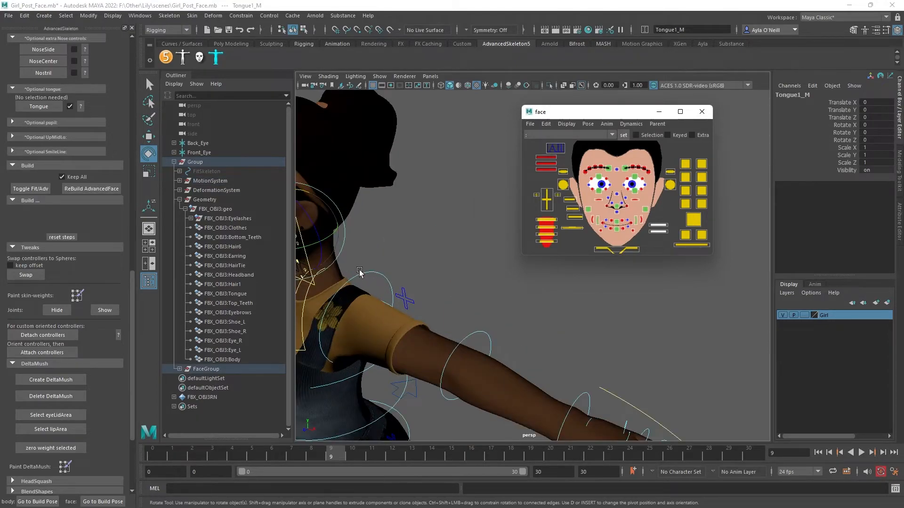
pyautogui.keyDown('alt'); pyautogui.moveTo(360, 272); pyautogui.dragTo(606, 289, button='middle'); pyautogui.keyUp('alt')
pyautogui.scroll(5, 605, 288)
pyautogui.keyDown('alt'); pyautogui.moveTo(605, 288); pyautogui.dragTo(548, 335); pyautogui.keyUp('alt')
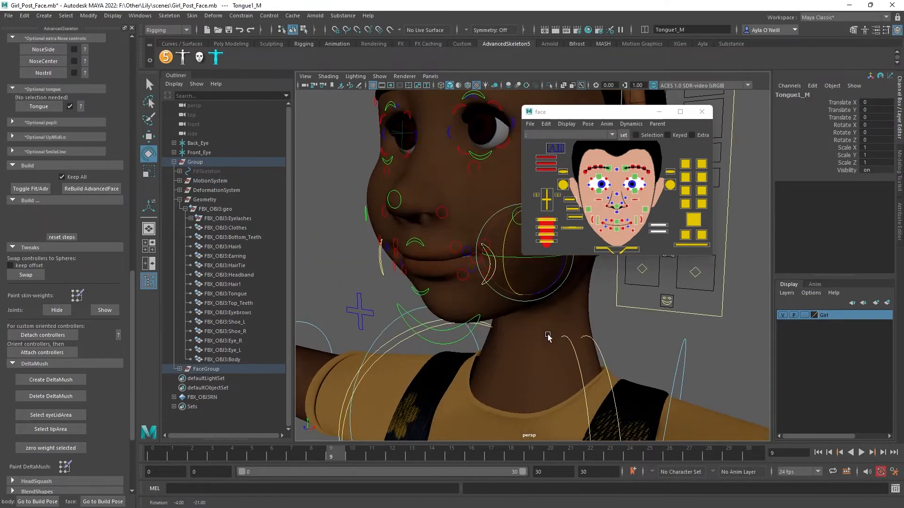
pyautogui.click(439, 327)
pyautogui.click(439, 330)
pyautogui.press('w')
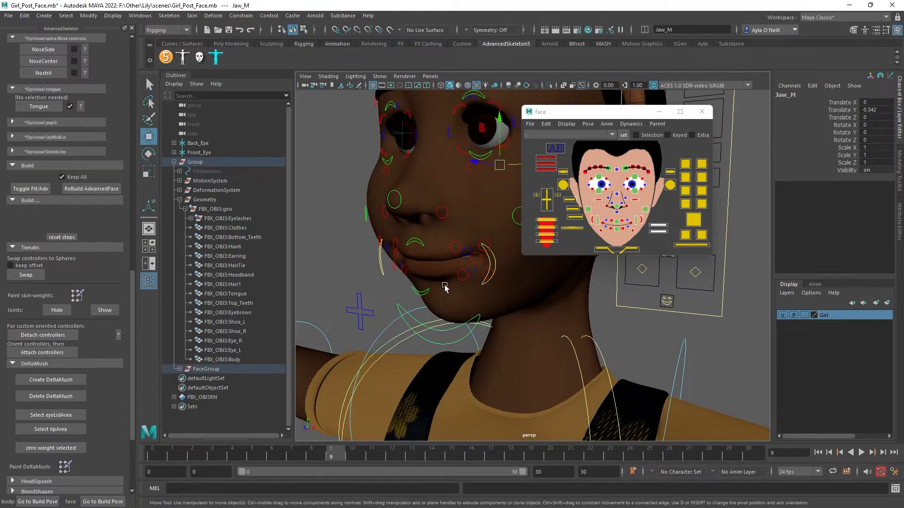
pyautogui.moveTo(495, 132); pyautogui.dragTo(497, 165)
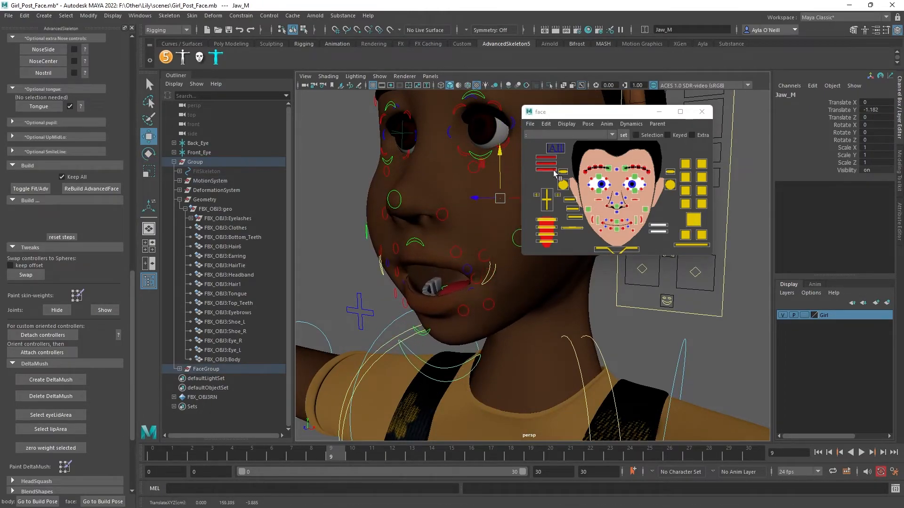
# Pick Tongue2_M in the face picker, rotate it about 26 degrees in Z, try moving it vertically and undo the move
pyautogui.click(549, 220)
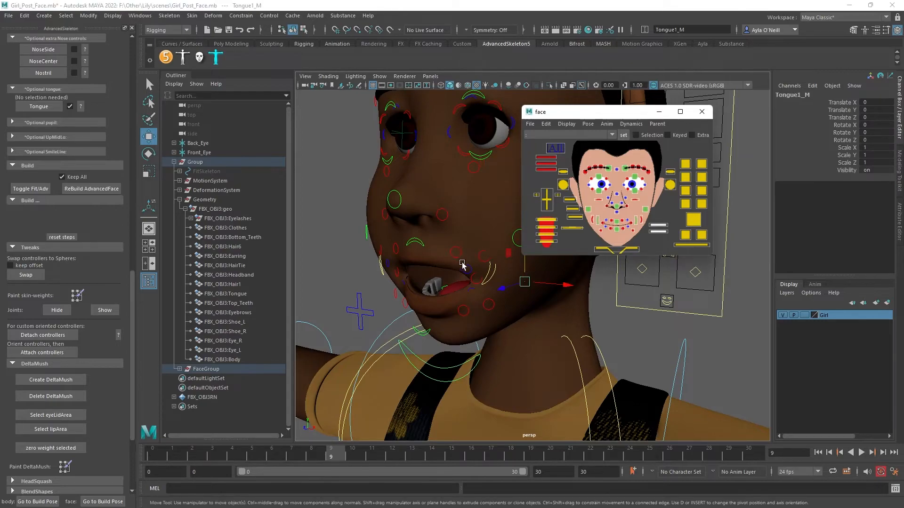
pyautogui.press('e')
pyautogui.moveTo(504, 279)
pyautogui.mouseDown()
pyautogui.moveTo(520, 261)
pyautogui.moveTo(503, 281)
pyautogui.moveTo(510, 291)
pyautogui.mouseUp()
pyautogui.click(545, 230)
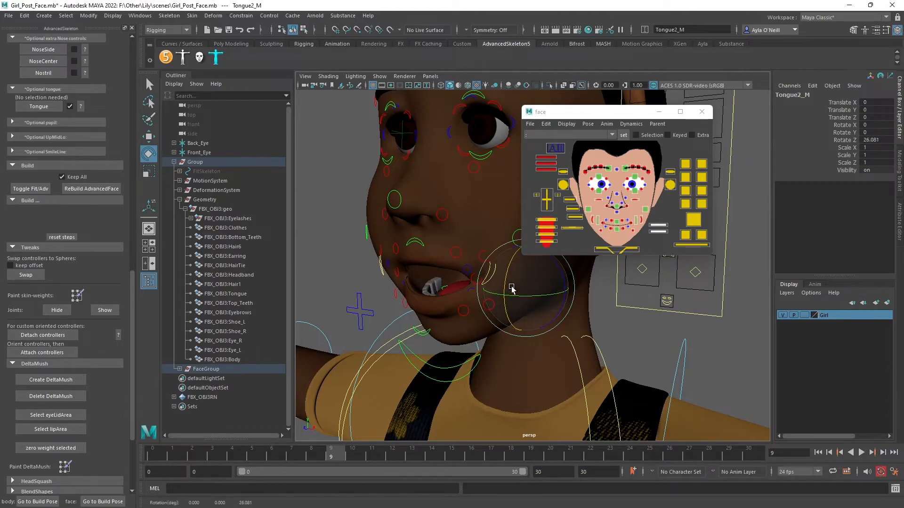
pyautogui.press('w')
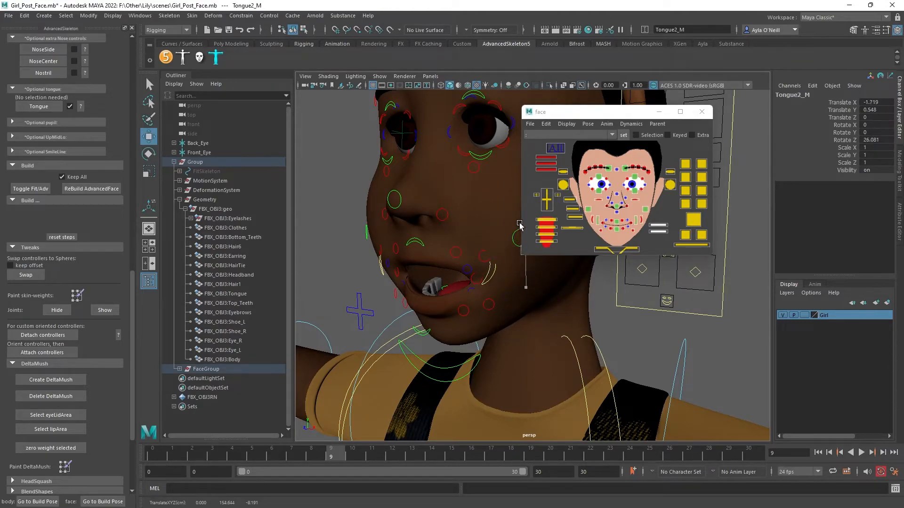
pyautogui.moveTo(534, 257); pyautogui.dragTo(537, 316)
pyautogui.hotkey('ctrl', 'z')
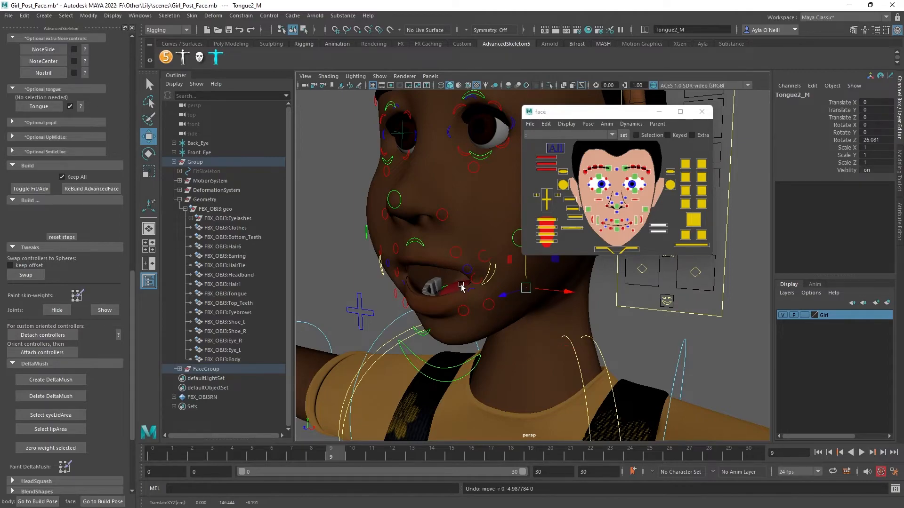
# Pick Tongue3_M in the face picker, try moving it and undo all the tongue test edits
pyautogui.keyDown('alt'); pyautogui.moveTo(468, 304); pyautogui.dragTo(437, 230, button='right'); pyautogui.keyUp('alt')
pyautogui.keyDown('alt'); pyautogui.moveTo(438, 230); pyautogui.dragTo(542, 243); pyautogui.keyUp('alt')
pyautogui.click(551, 241)
pyautogui.hotkey('ctrl', 'z')
pyautogui.hotkey('ctrl', 'z')
pyautogui.hotkey('ctrl', 'z')
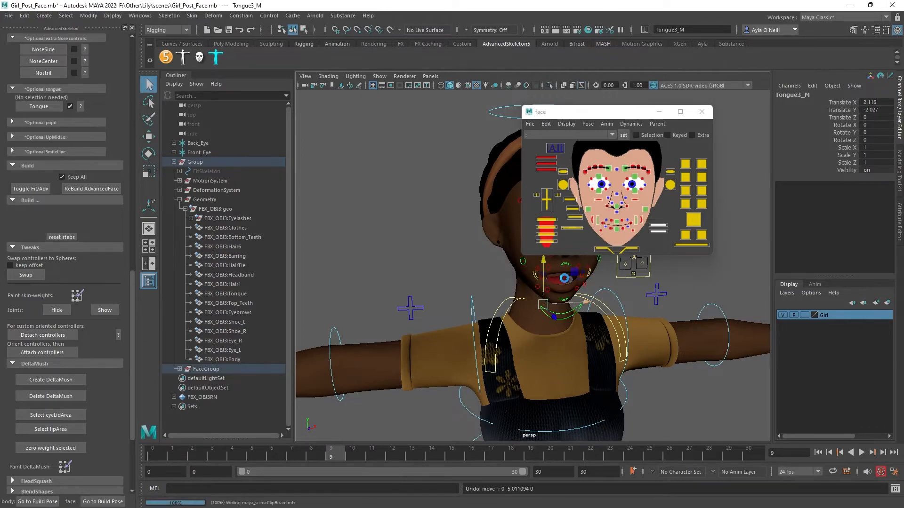
pyautogui.hotkey('ctrl', 'z')
# Select the FBX_OBJ3:Body mesh and open the Paint Skin Weights tool with its settings
pyautogui.click(604, 301)
pyautogui.keyDown('alt'); pyautogui.moveTo(580, 318); pyautogui.dragTo(726, 371, button='right'); pyautogui.keyUp('alt')
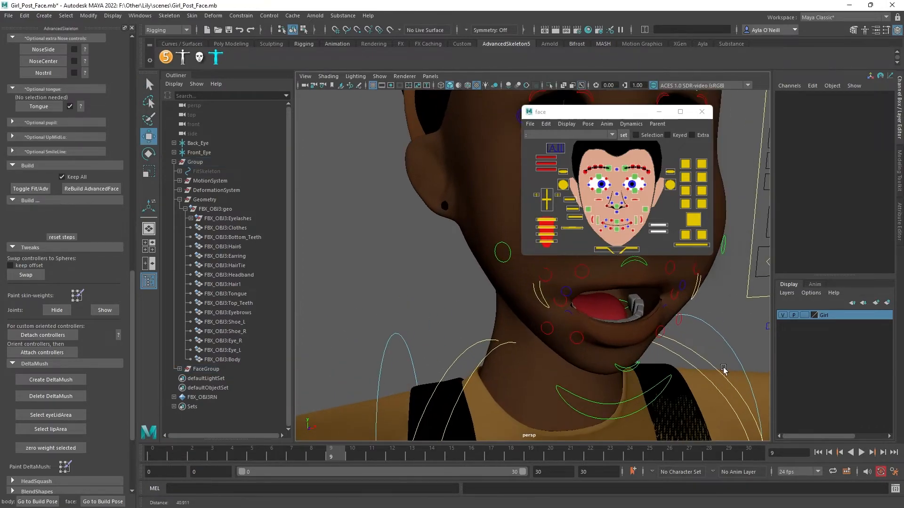
pyautogui.keyDown('alt'); pyautogui.moveTo(723, 329); pyautogui.dragTo(621, 365, button='middle'); pyautogui.keyUp('alt')
pyautogui.keyDown('alt'); pyautogui.moveTo(621, 367); pyautogui.dragTo(480, 386); pyautogui.keyUp('alt')
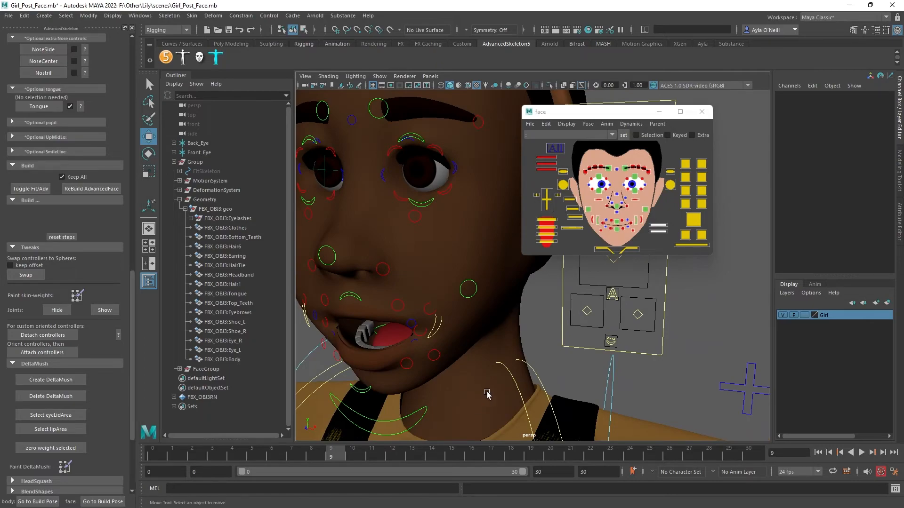
pyautogui.keyDown('alt'); pyautogui.moveTo(459, 325); pyautogui.dragTo(440, 254, button='right'); pyautogui.keyUp('alt')
pyautogui.click(484, 261)
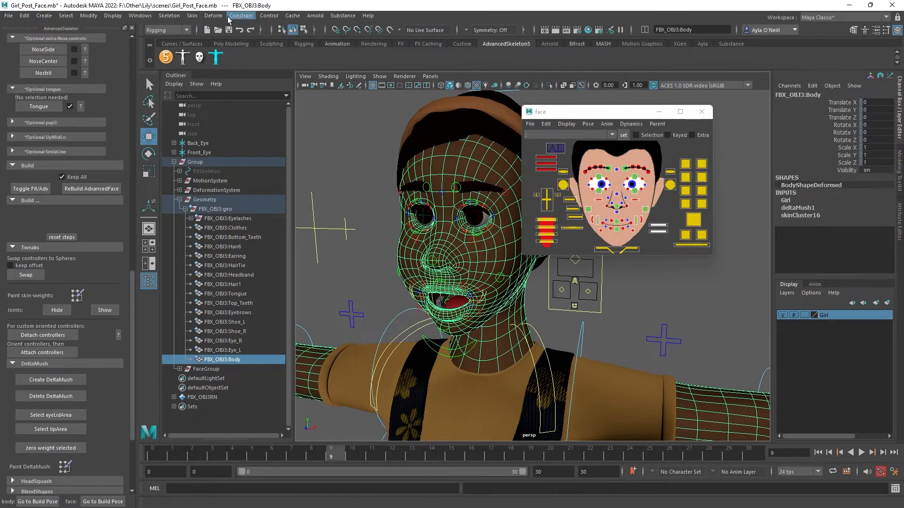
pyautogui.click(192, 16)
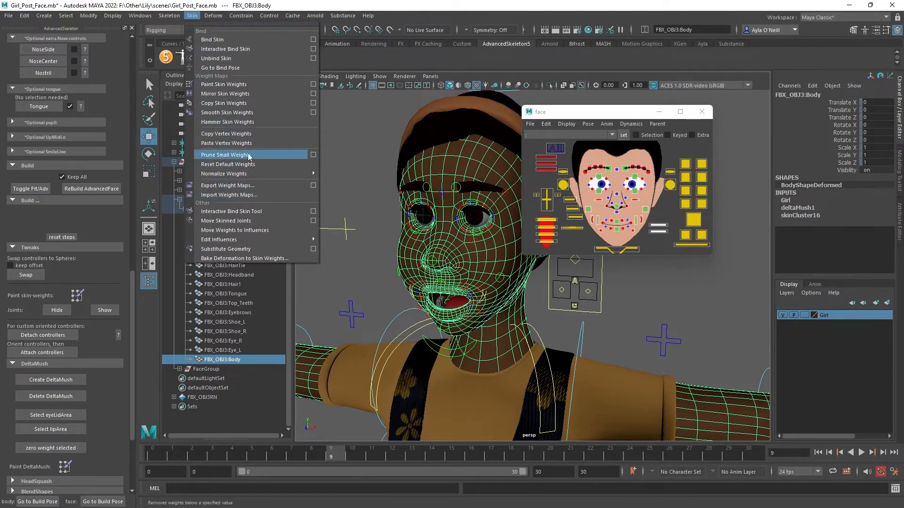
pyautogui.click(231, 85)
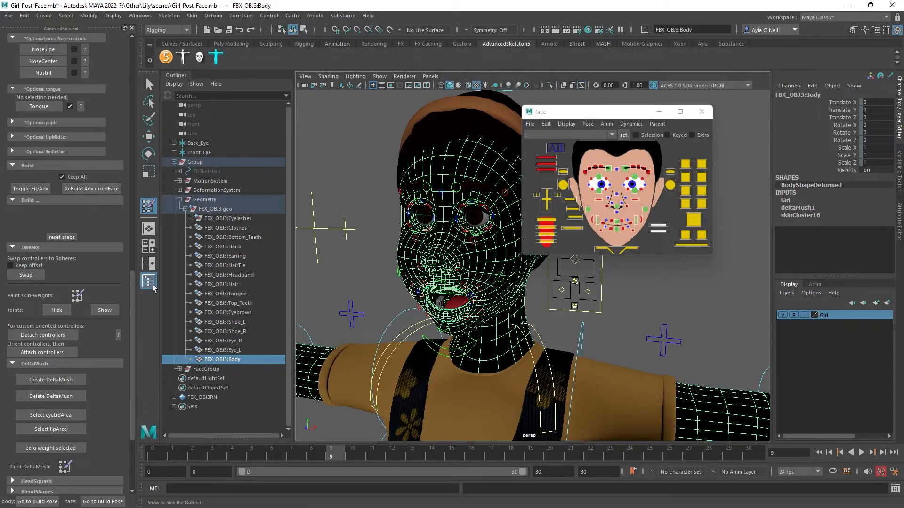
pyautogui.doubleClick(149, 207)
# Inspect the body's skin weights for the Head_M, CheekJoint_L, CheekRaiserJoint_R and EyeBrowCenterJoint_M influences
pyautogui.scroll(3, 155, 183)
pyautogui.scroll(-2, 157, 198)
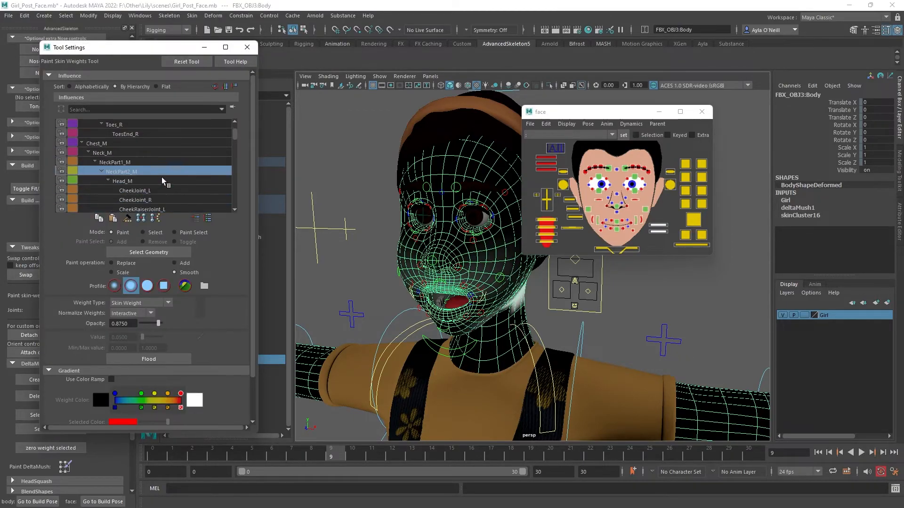
pyautogui.click(162, 181)
pyautogui.click(179, 190)
pyautogui.scroll(-2, 177, 176)
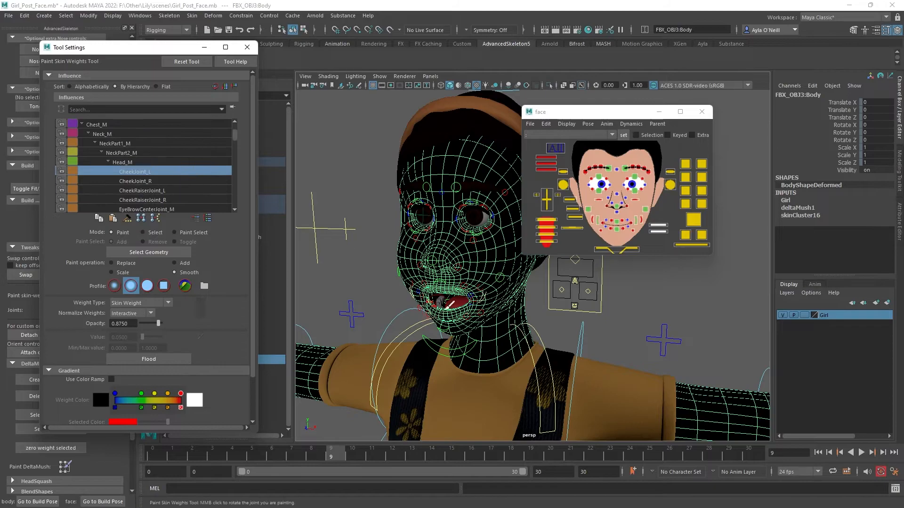
pyautogui.click(182, 199)
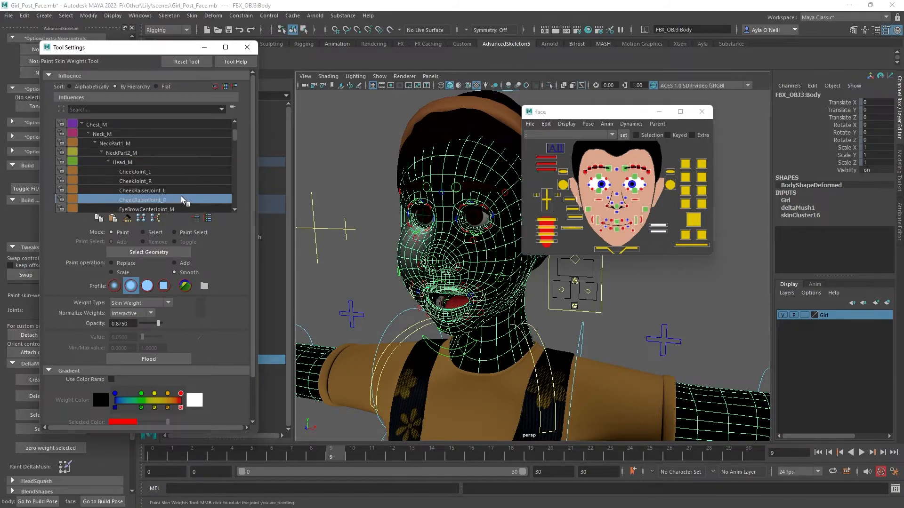
pyautogui.scroll(-2, 180, 186)
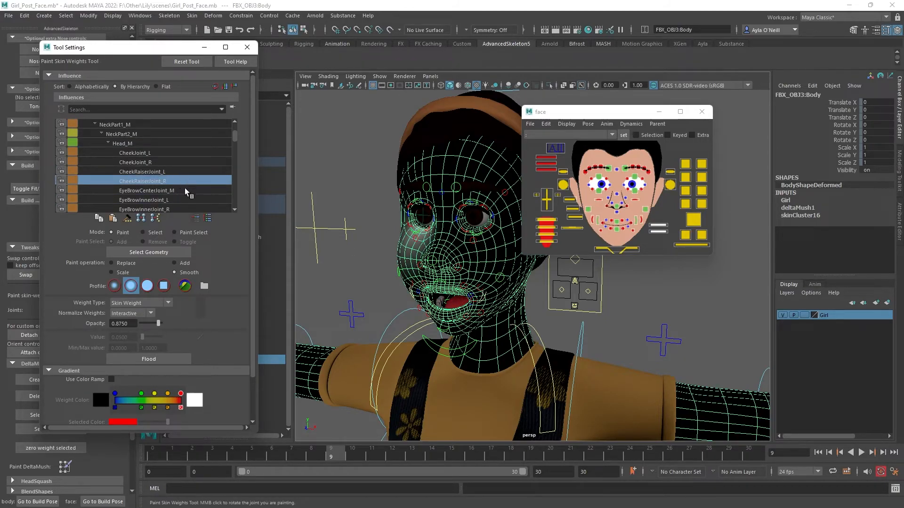
pyautogui.click(186, 190)
pyautogui.scroll(-5, 188, 189)
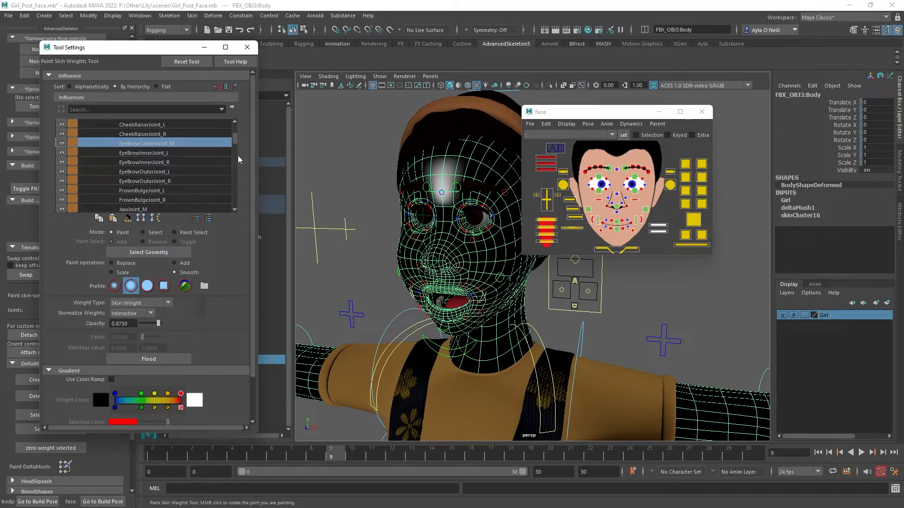
# Exit skin weight painting, move the face picker clear of the character's head and deselect the body mesh
pyautogui.click(247, 48)
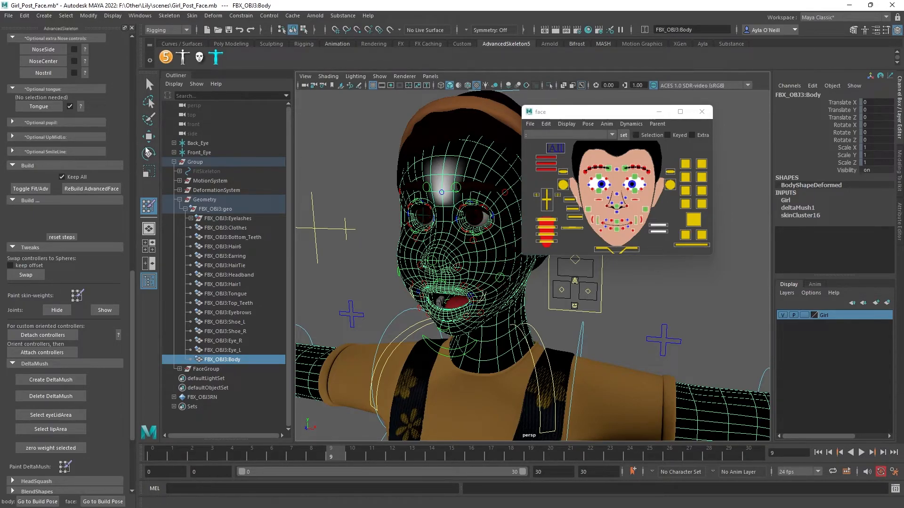
pyautogui.press('w')
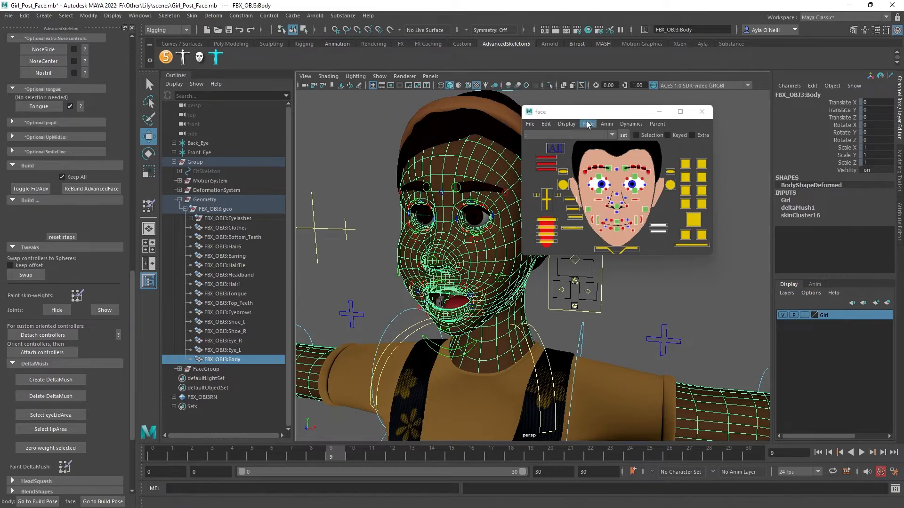
pyautogui.moveTo(592, 117); pyautogui.dragTo(701, 147)
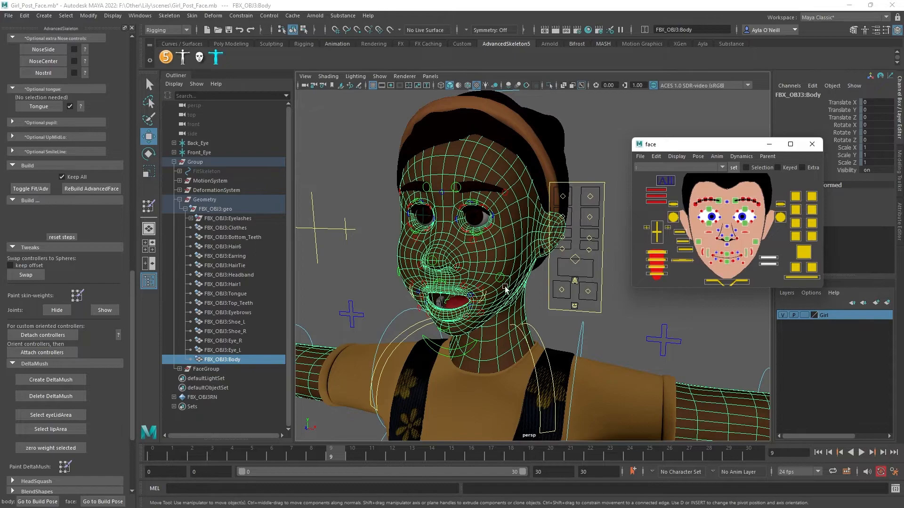
pyautogui.click(357, 216)
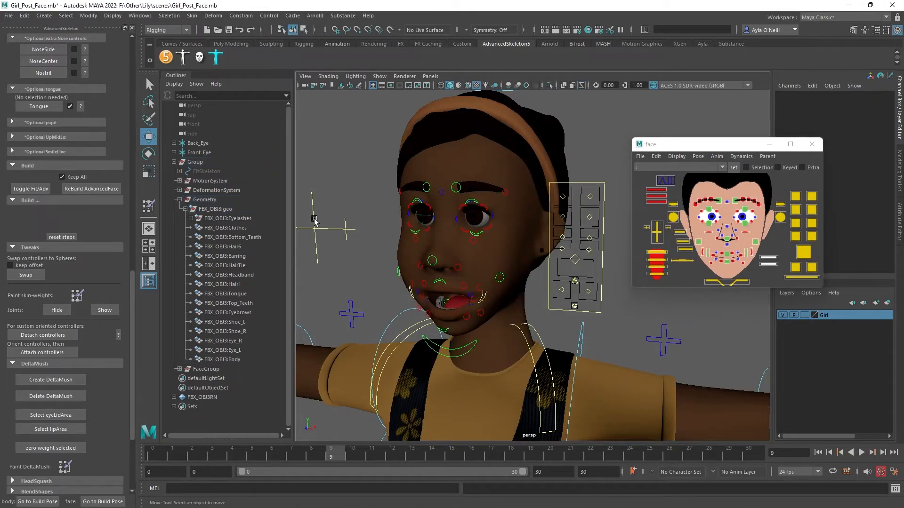
# Raise the Jaw_M control to about 0.42 in Translate Y to close the character's mouth
pyautogui.scroll(-10, 433, 278)
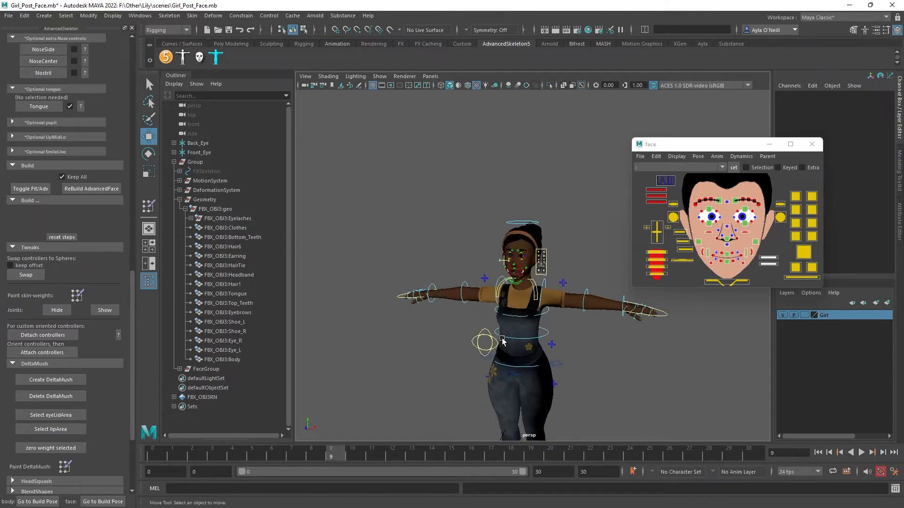
pyautogui.scroll(8, 502, 337)
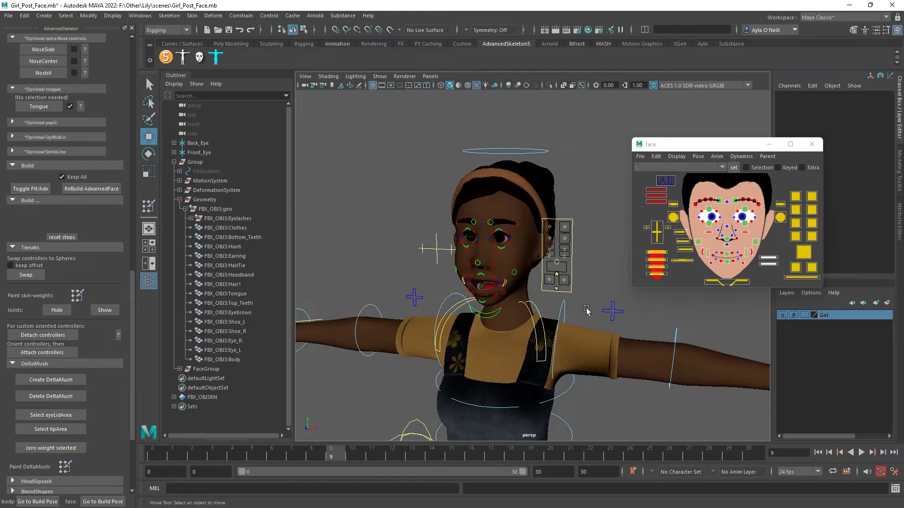
pyautogui.scroll(-5, 567, 320)
pyautogui.keyDown('alt'); pyautogui.moveTo(542, 365); pyautogui.dragTo(535, 299, button='middle'); pyautogui.keyUp('alt')
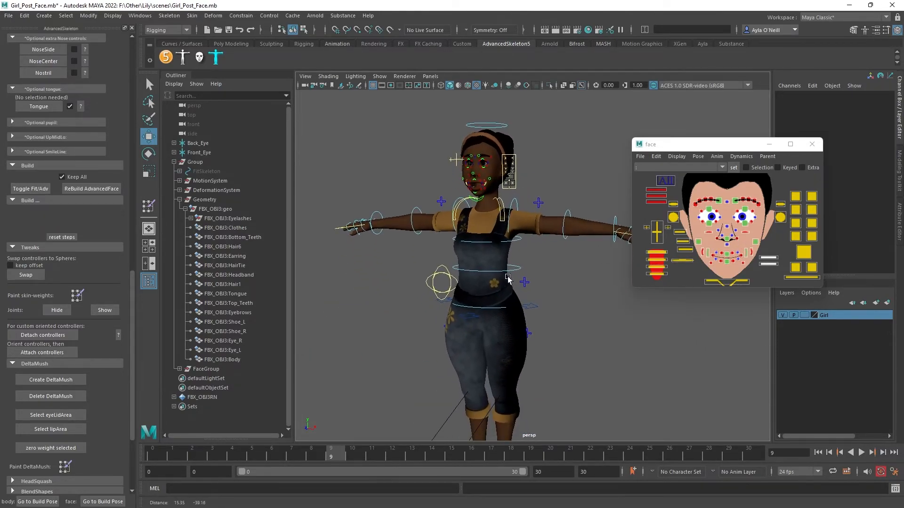
pyautogui.scroll(5, 512, 186)
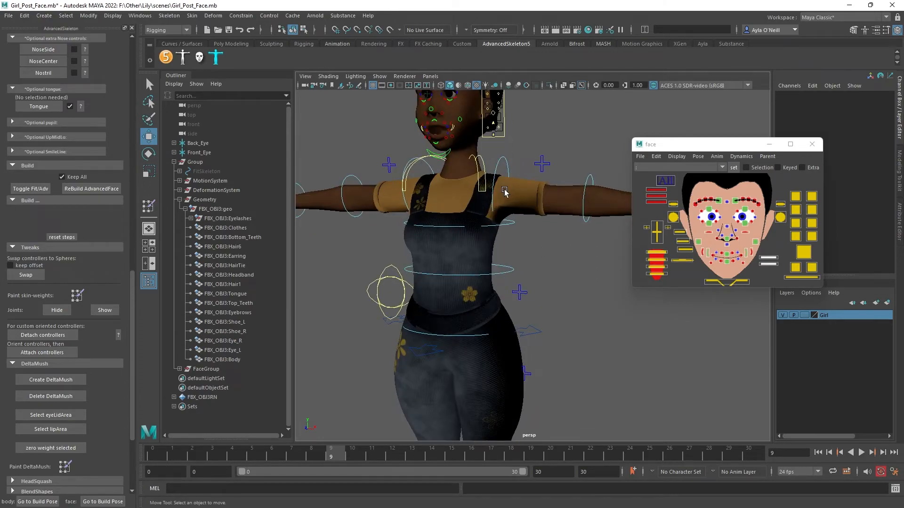
pyautogui.click(445, 154)
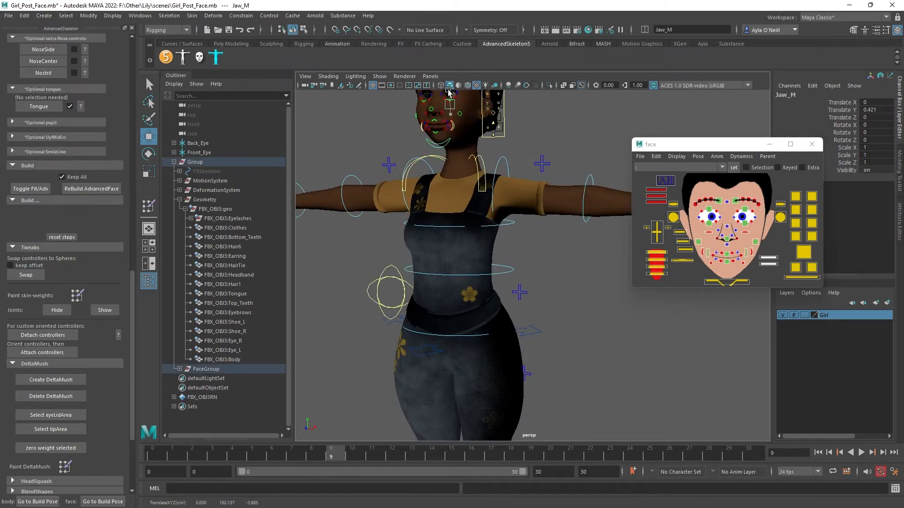
# Rotate the FKSpine1_M control to about 3.3, -33.6 and -1 degrees in X, Y and Z to lean the torso sideways
pyautogui.click(483, 277)
pyautogui.scroll(-5, 483, 277)
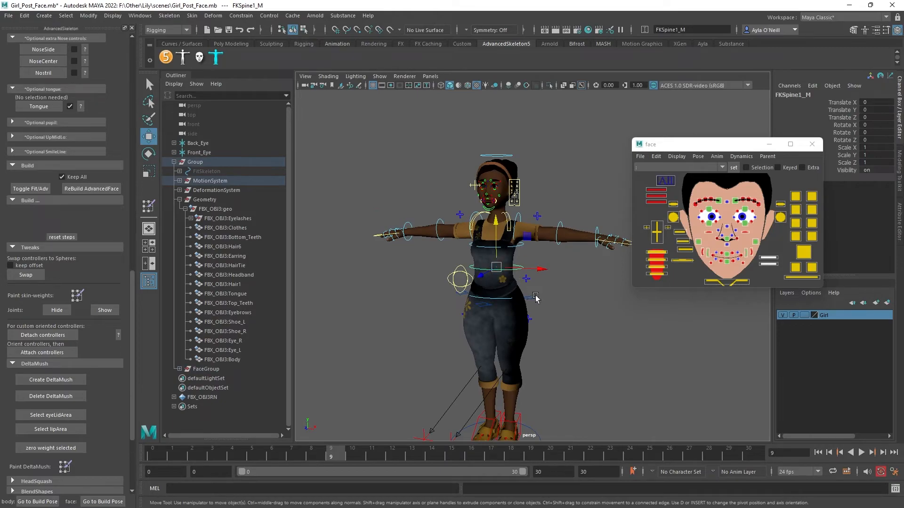
pyautogui.press('e')
pyautogui.moveTo(538, 258); pyautogui.dragTo(546, 281)
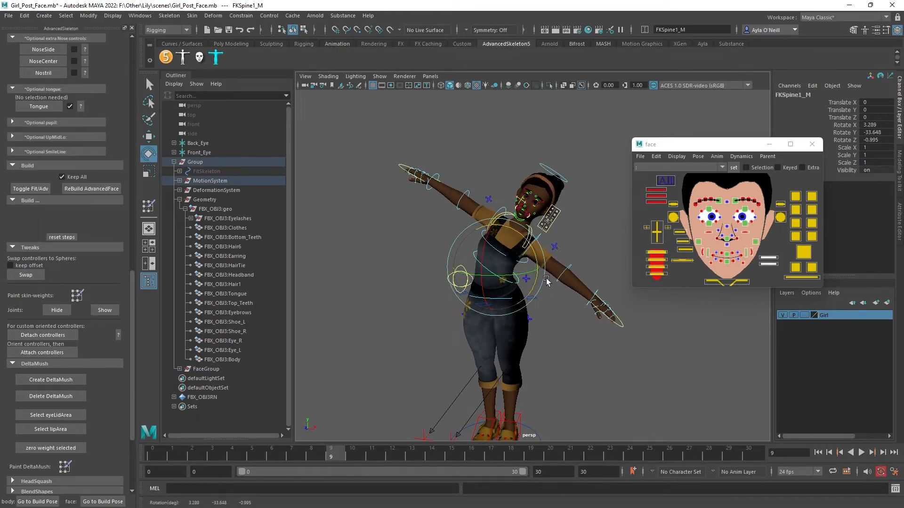
# Rotate FKShoulder_R to lower the right arm and bend the left elbow by rotating FKElbow_L about 63 degrees in Z
pyautogui.click(499, 209)
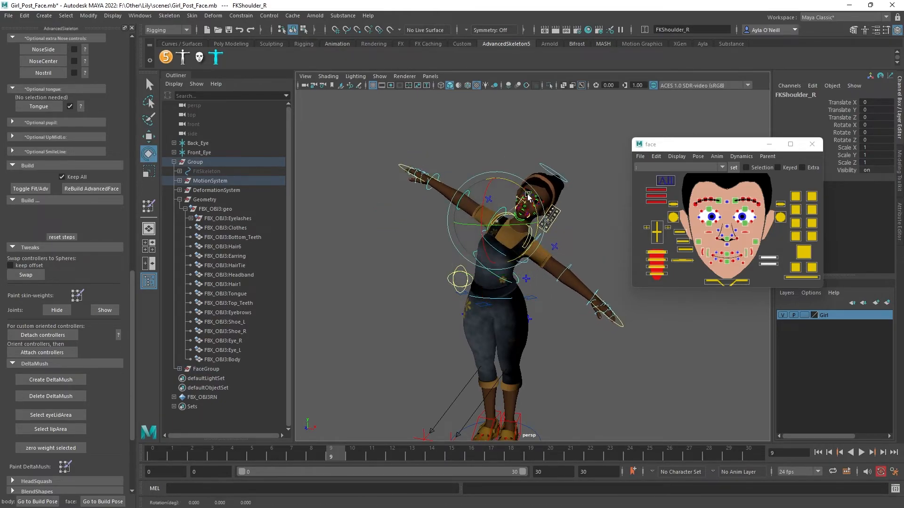
pyautogui.moveTo(526, 198); pyautogui.dragTo(490, 167)
pyautogui.click(571, 272)
pyautogui.moveTo(574, 282); pyautogui.dragTo(547, 254)
pyautogui.scroll(4, 534, 217)
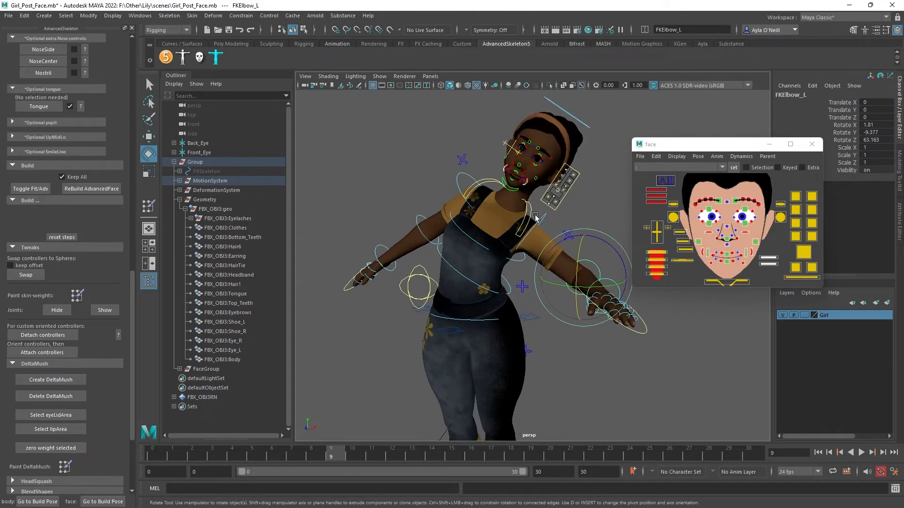
# Set the Sad emotion on the ctrlEmotions_M control to 13 and clear the selection
pyautogui.click(616, 176)
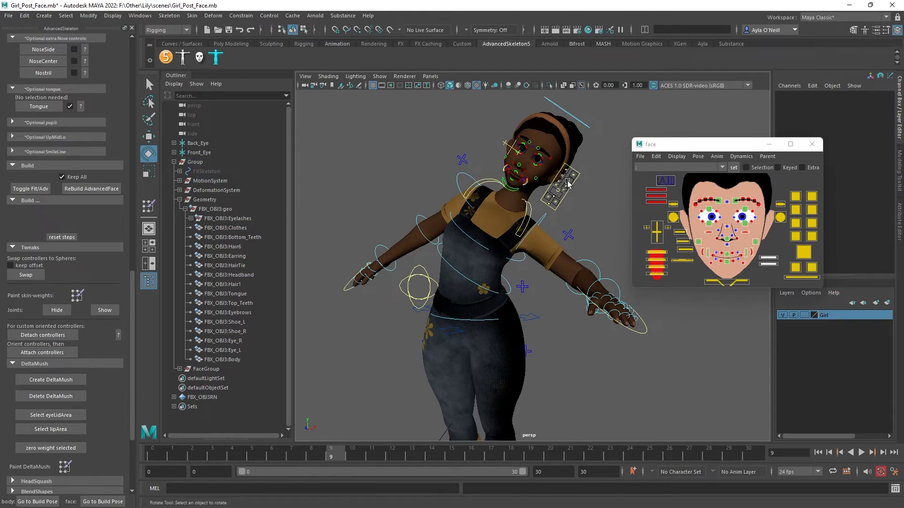
pyautogui.click(548, 206)
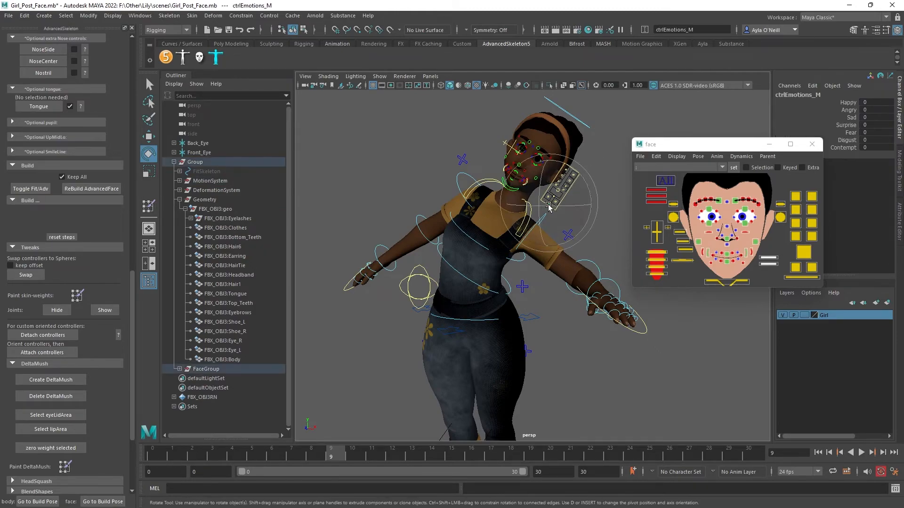
pyautogui.click(872, 116)
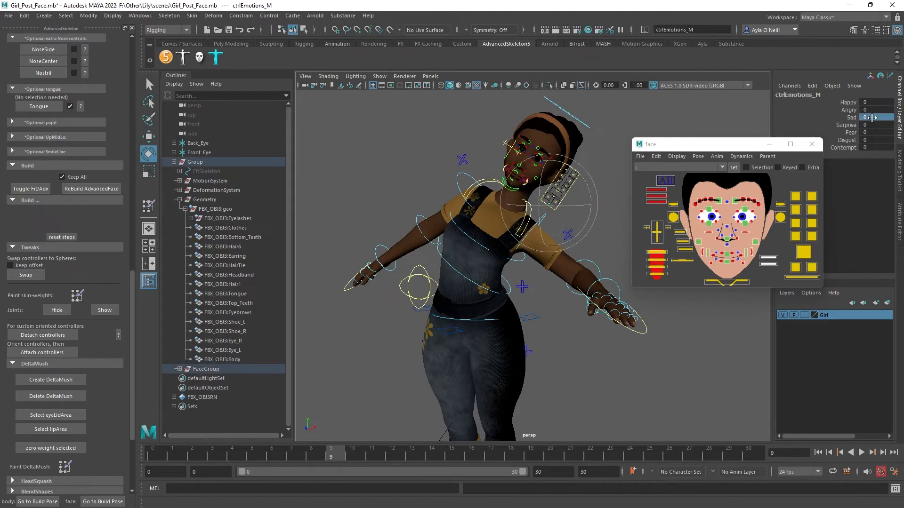
pyautogui.write('13')
pyautogui.press('Return')
pyautogui.click(408, 160)
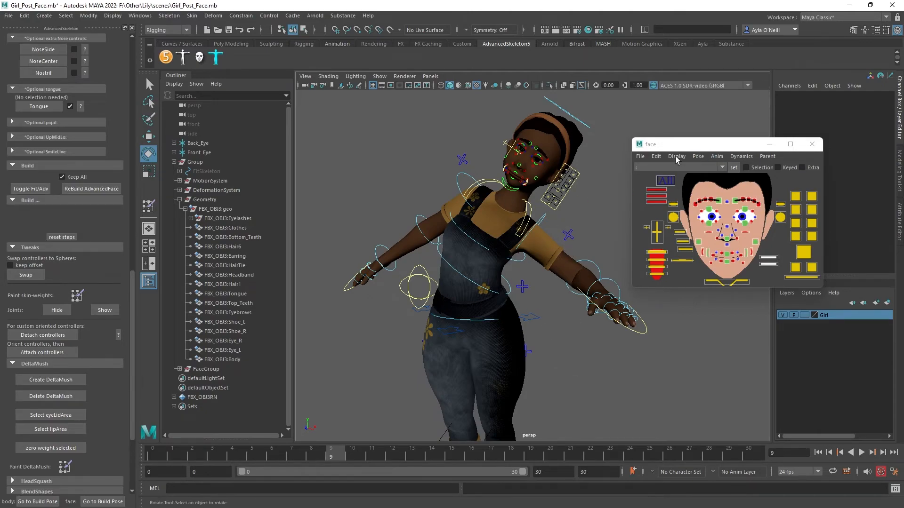
# Open the biped picker, place it clear of the character, and use it to return the body to its default T-pose
pyautogui.moveTo(720, 145); pyautogui.dragTo(679, 165)
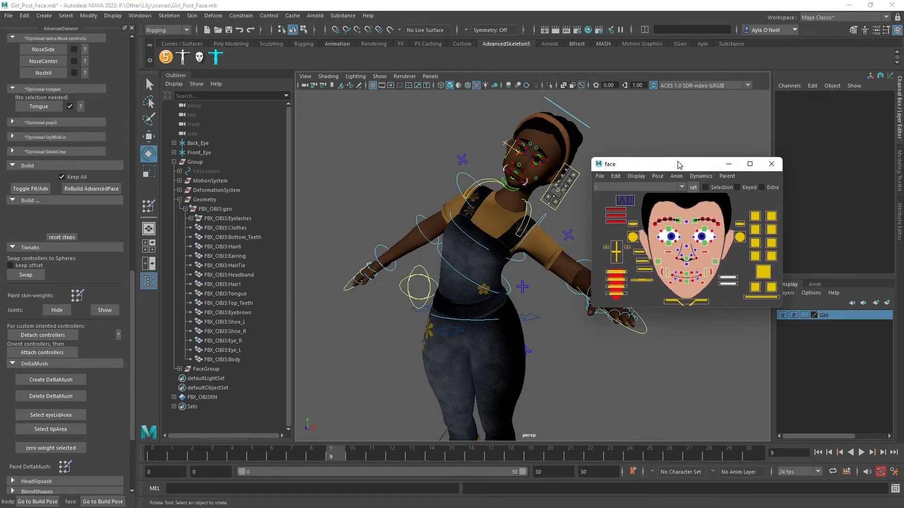
pyautogui.click(182, 57)
pyautogui.moveTo(545, 100); pyautogui.dragTo(282, 84)
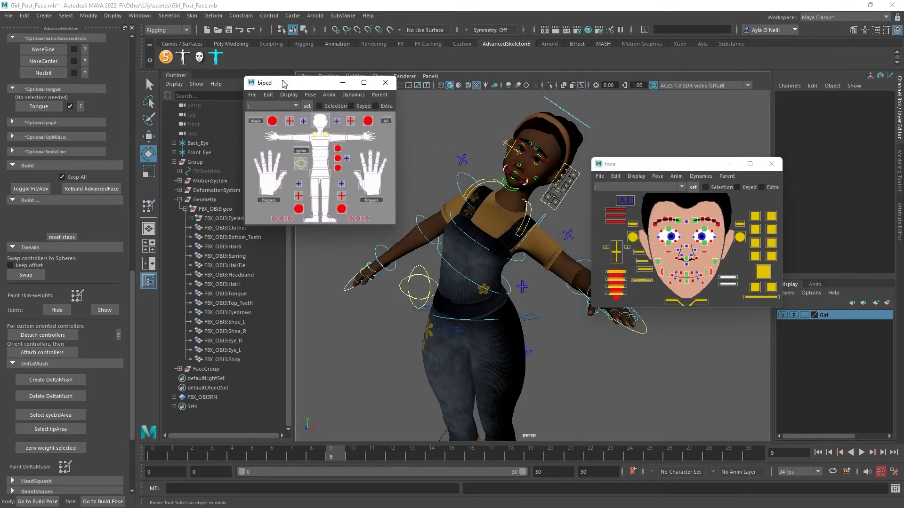
pyautogui.click(310, 95)
pyautogui.click(319, 125)
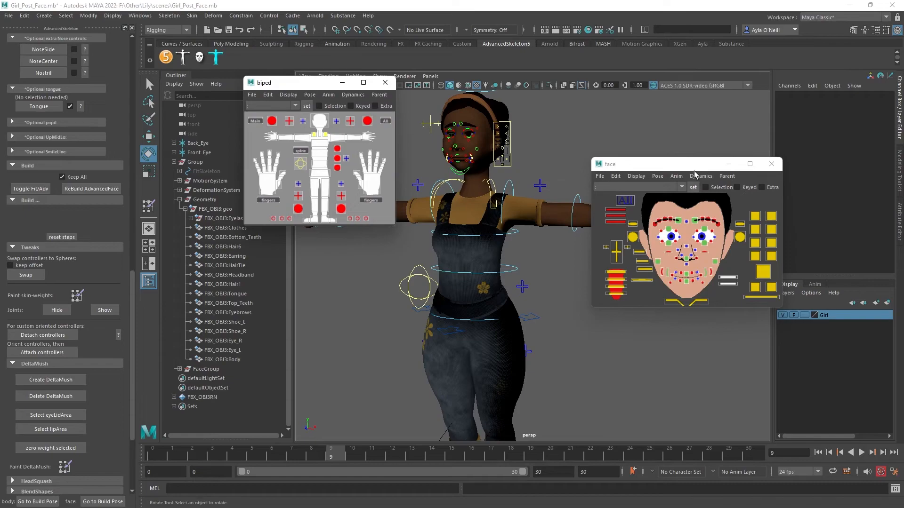
# Reset the facial controls to their default pose from the face picker, and close both the face and biped pickers
pyautogui.click(657, 176)
pyautogui.click(668, 206)
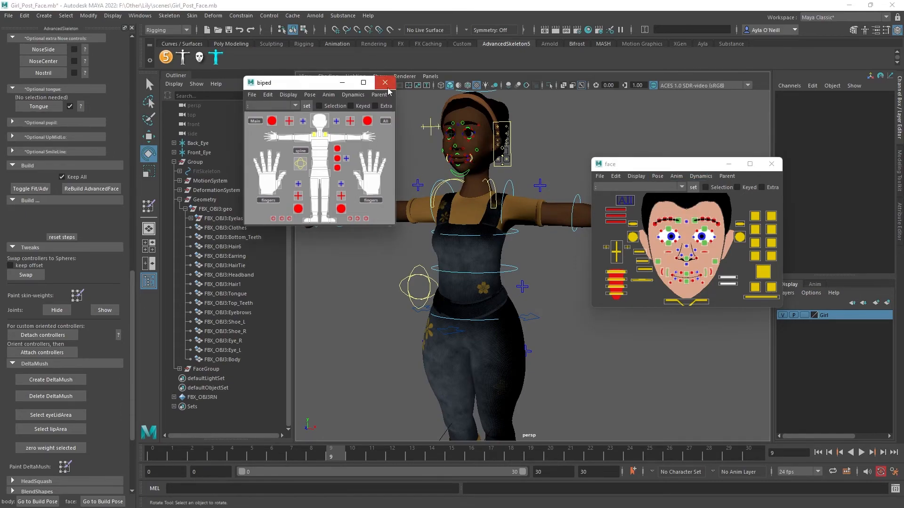
pyautogui.click(771, 164)
pyautogui.click(384, 83)
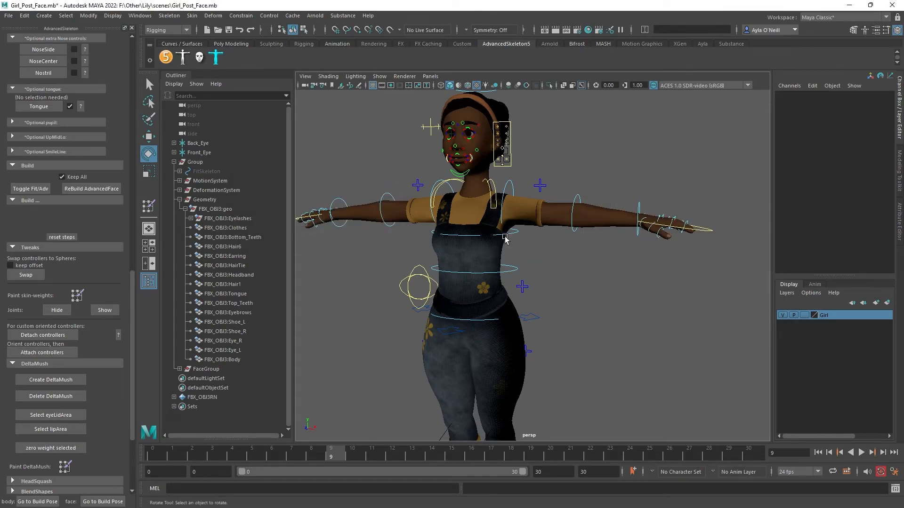
pyautogui.scroll(-1, 580, 264)
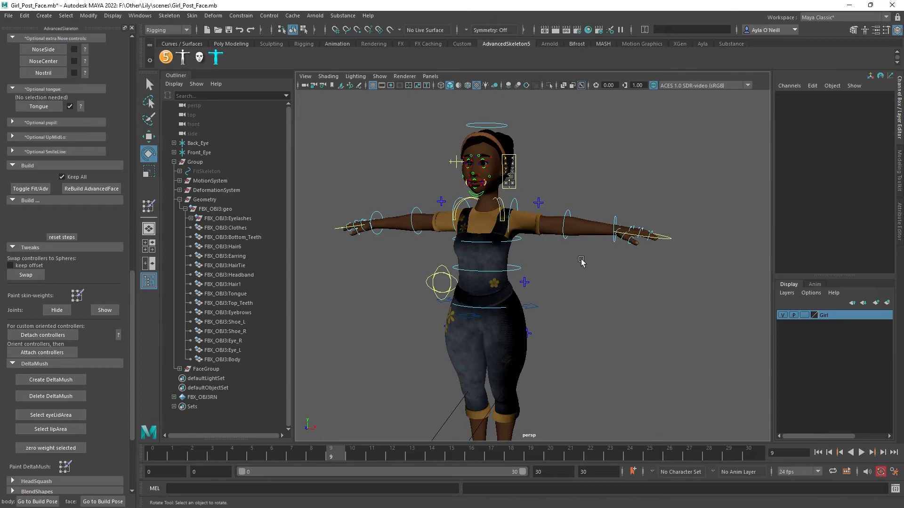